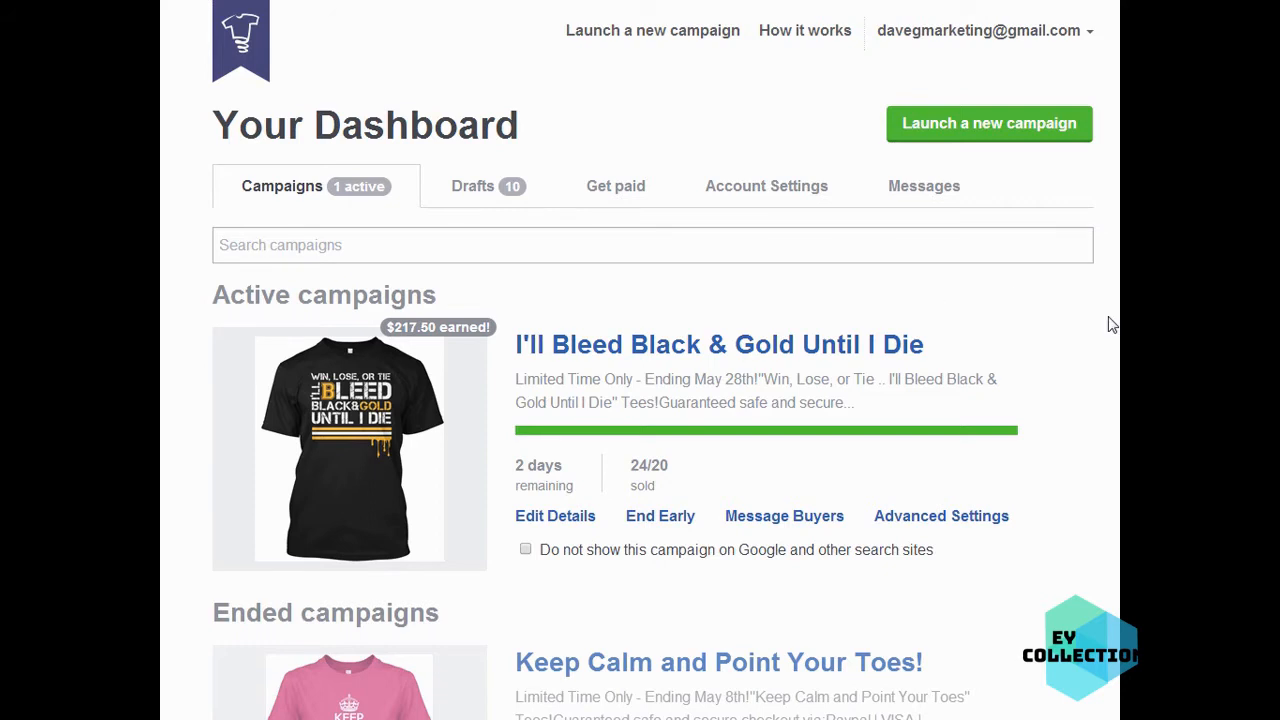
# - Log out and open the create-new-account form, then return to the login page
pyautogui.click(1088, 33)
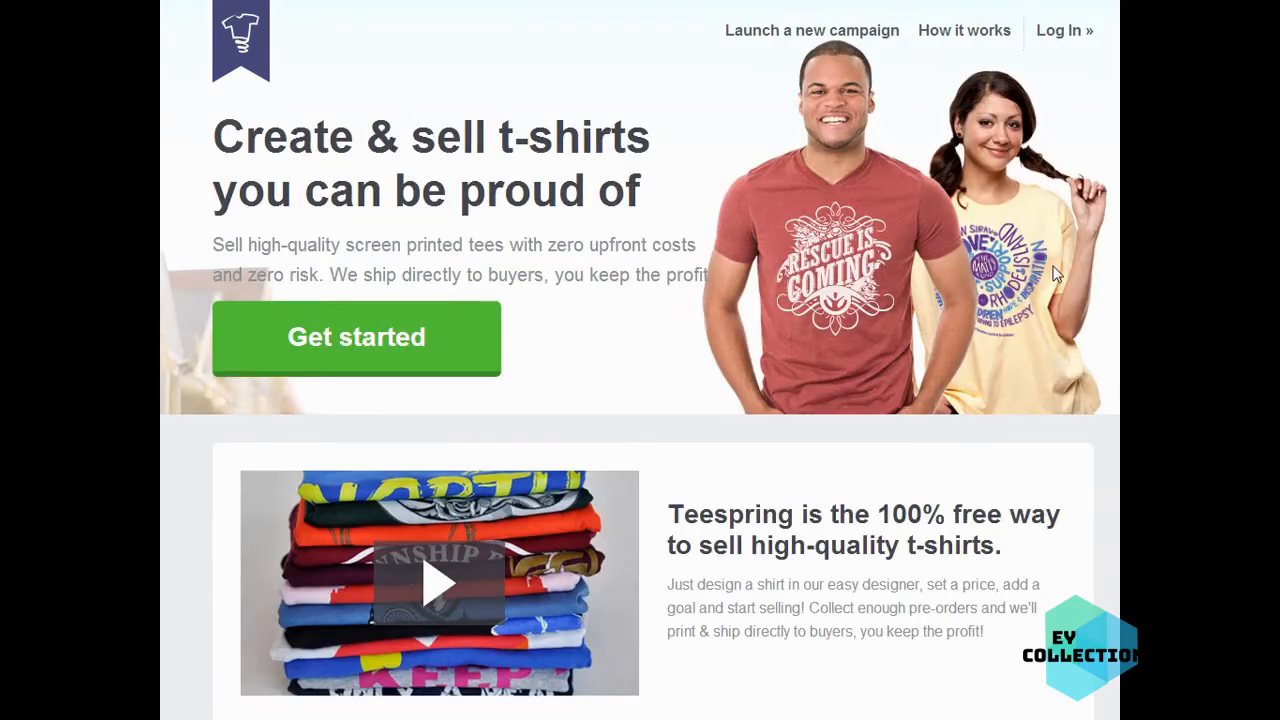
pyautogui.click(1058, 33)
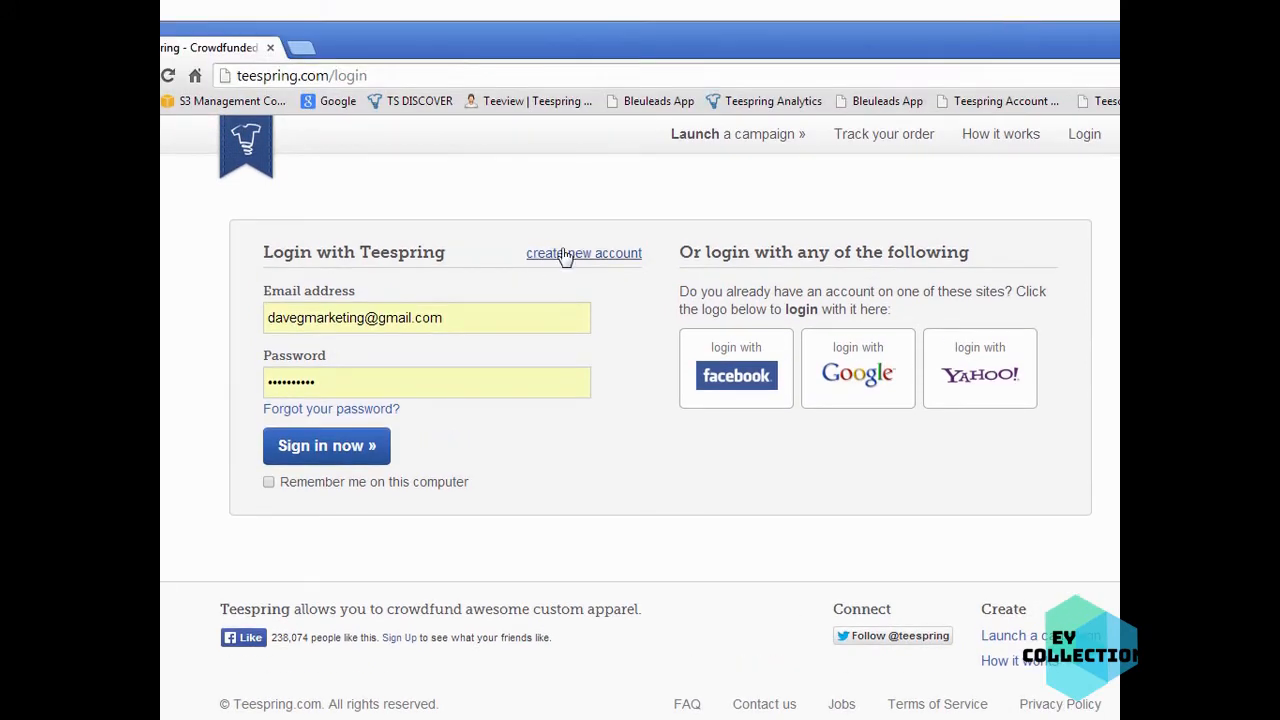
pyautogui.click(566, 258)
pyautogui.click(321, 315)
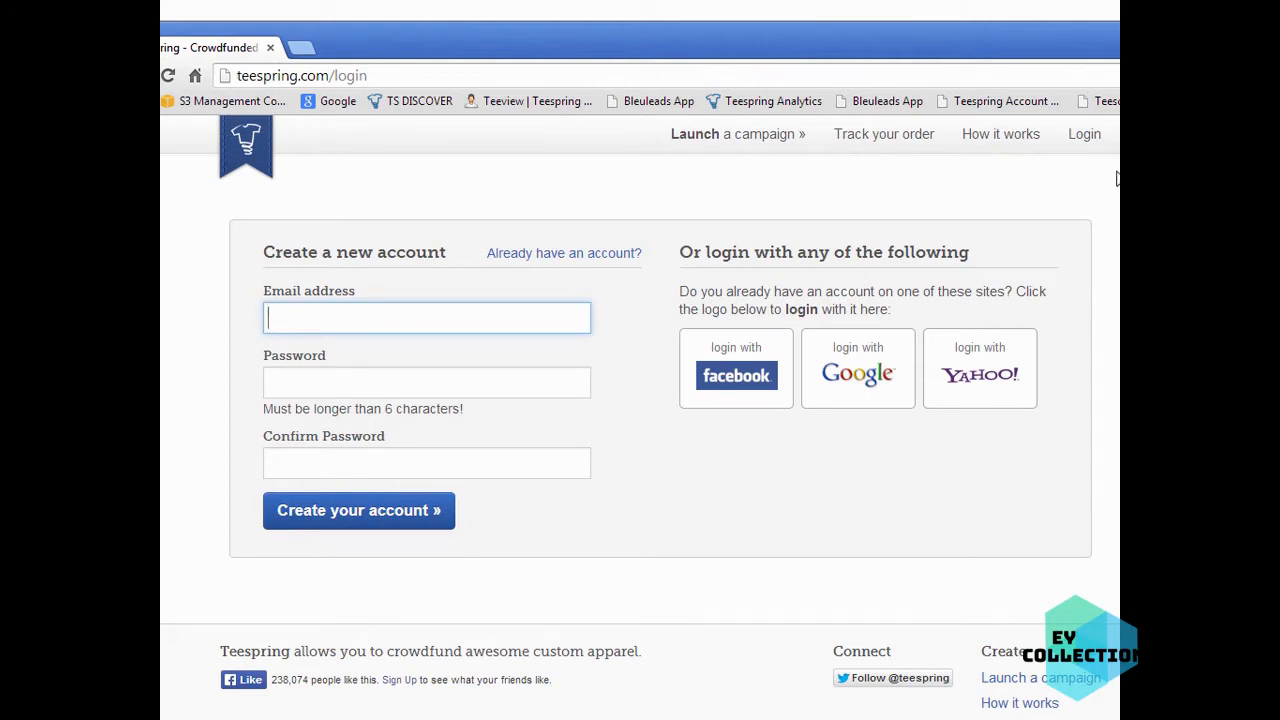
pyautogui.click(1084, 136)
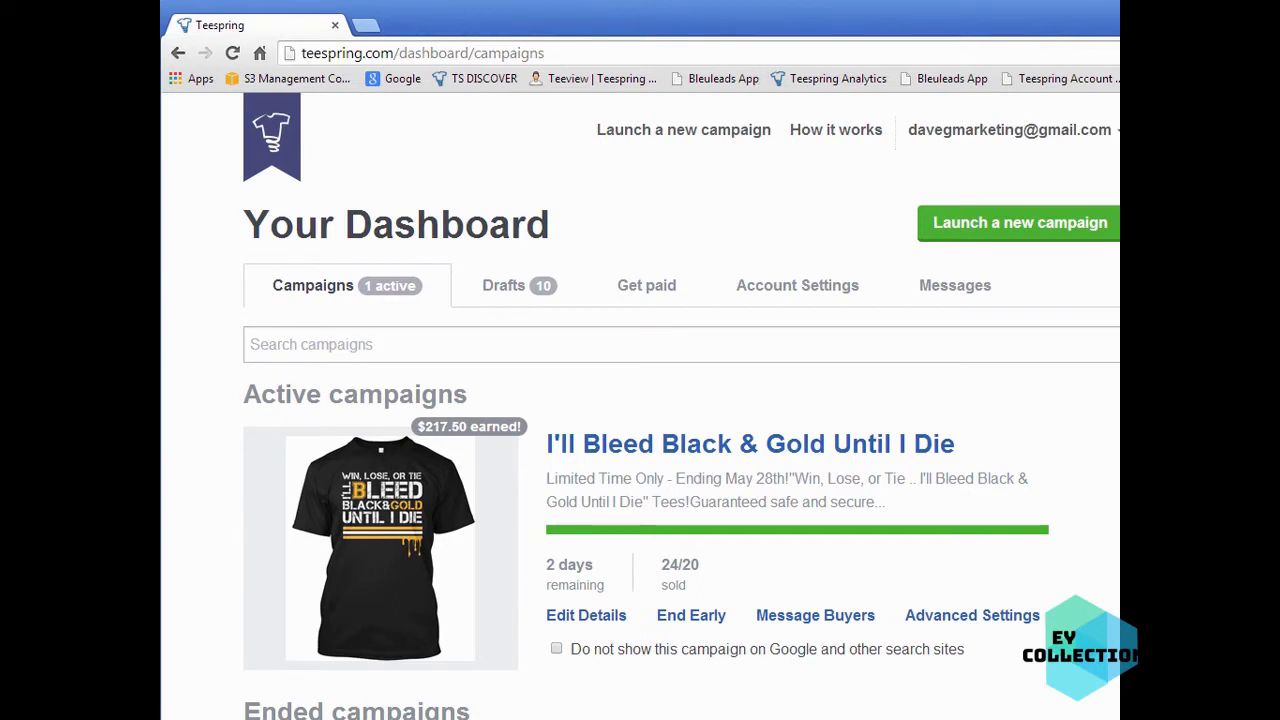
# - Launch a new campaign from the dashboard to open the t-shirt designer
pyautogui.moveTo(1217, 533); pyautogui.dragTo(1125, 533)
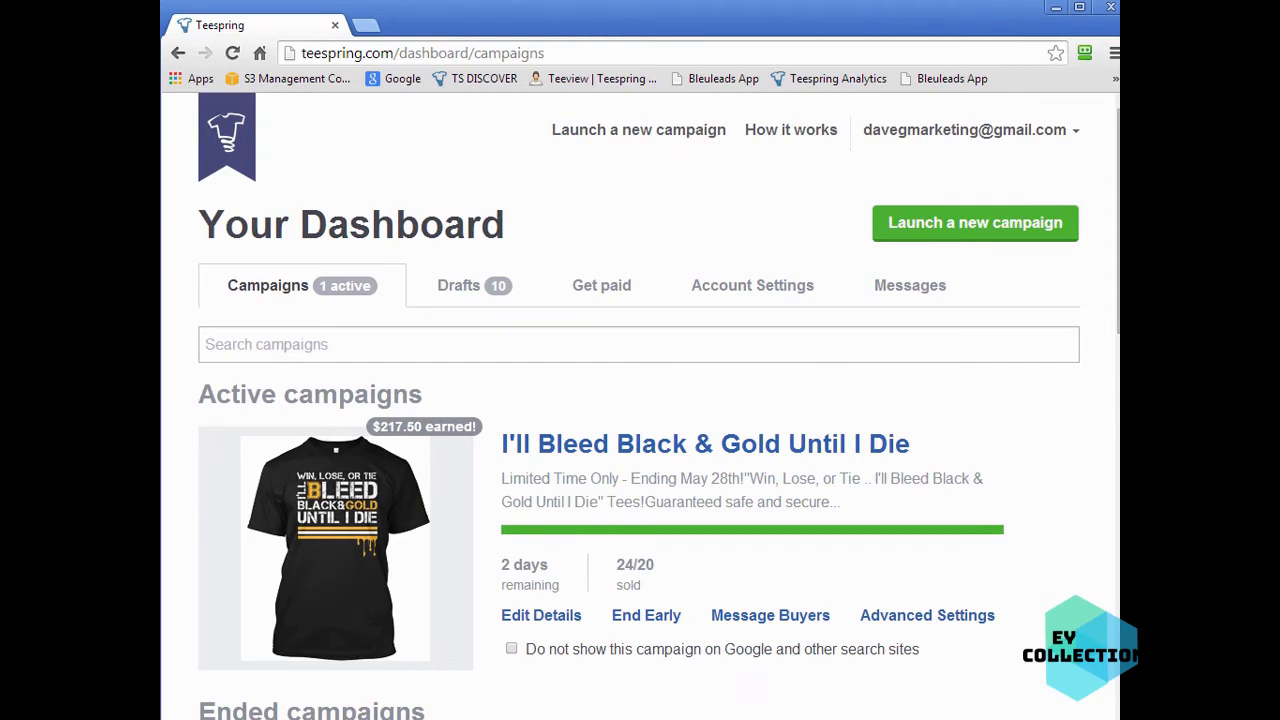
pyautogui.click(948, 232)
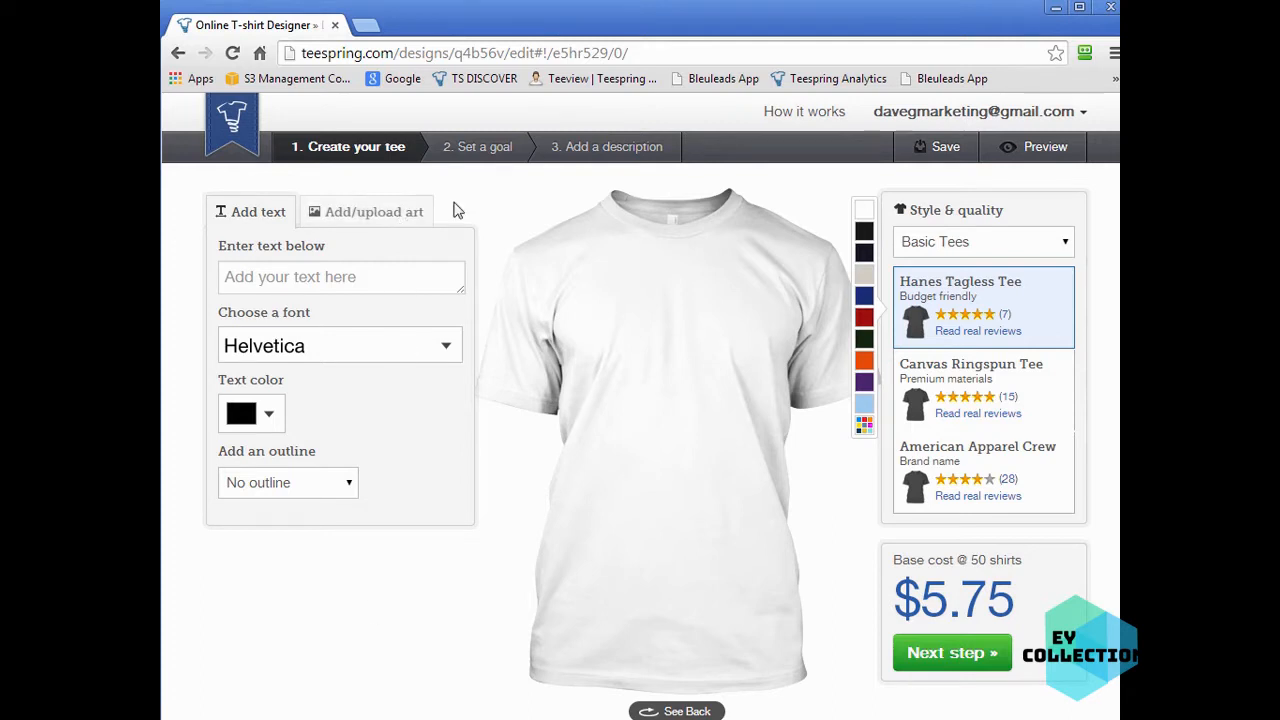
# - Set the shirt colour to black
pyautogui.click(866, 233)
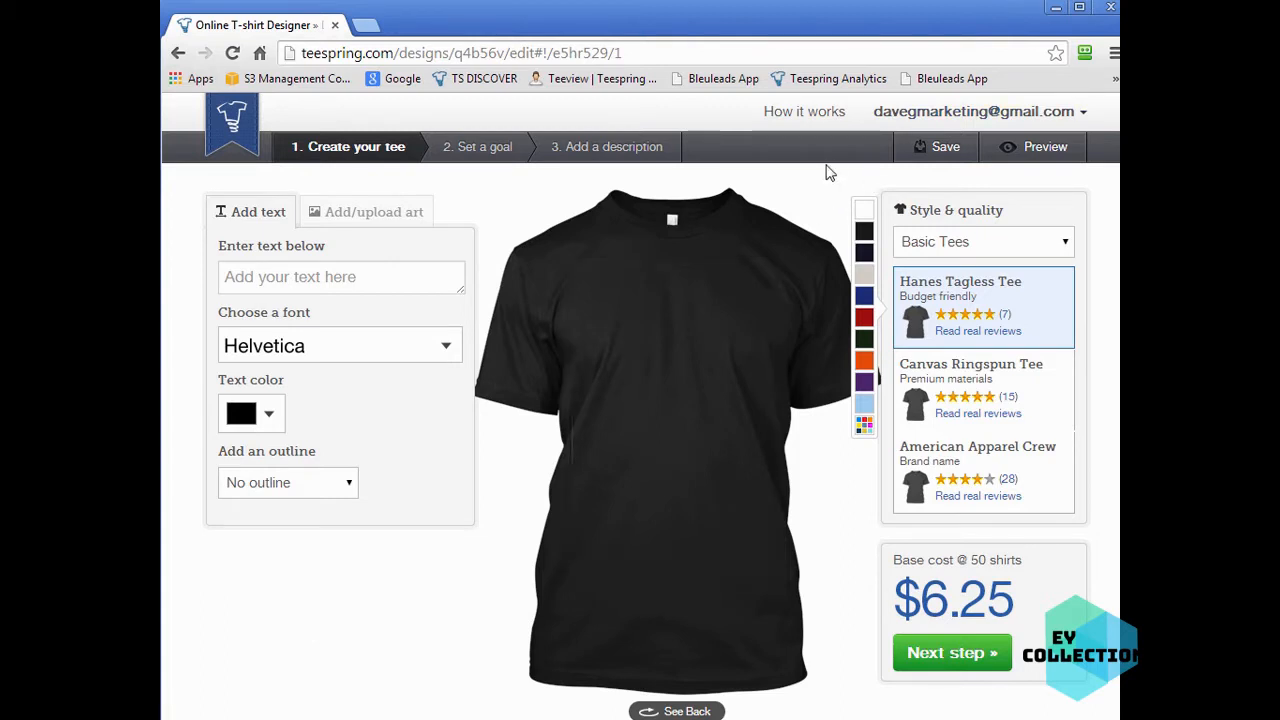
pyautogui.click(866, 254)
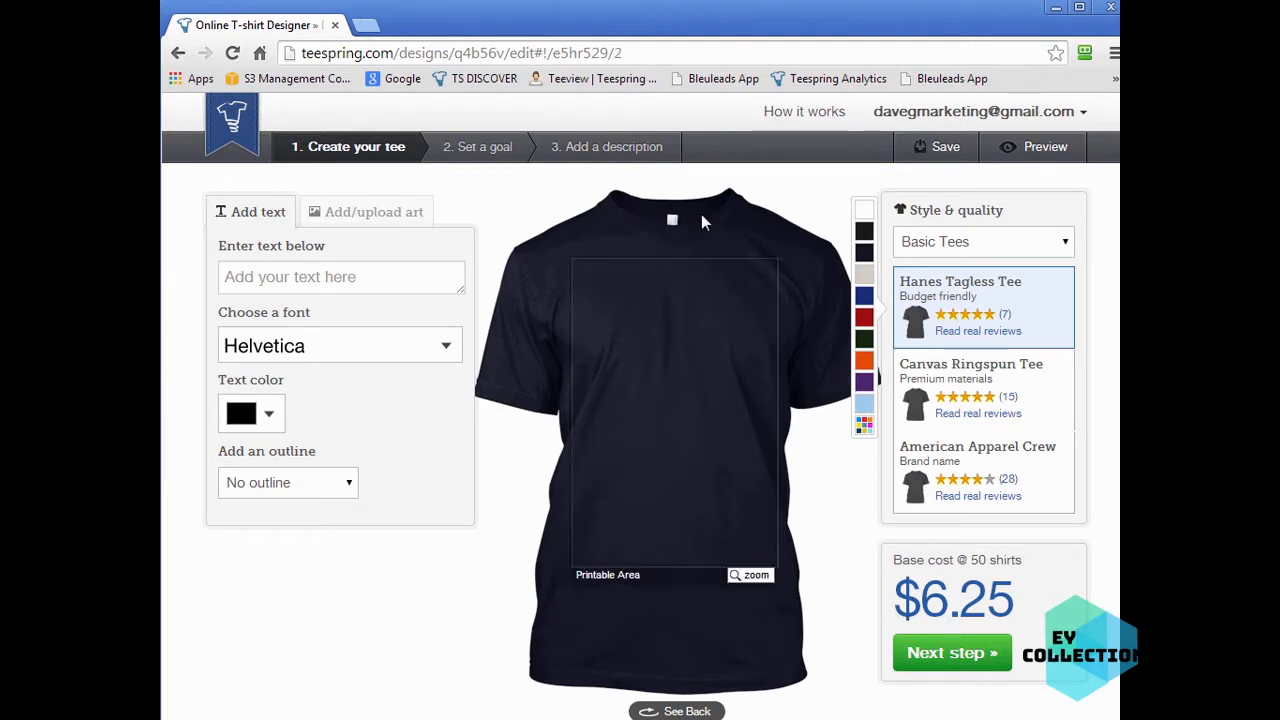
pyautogui.click(864, 231)
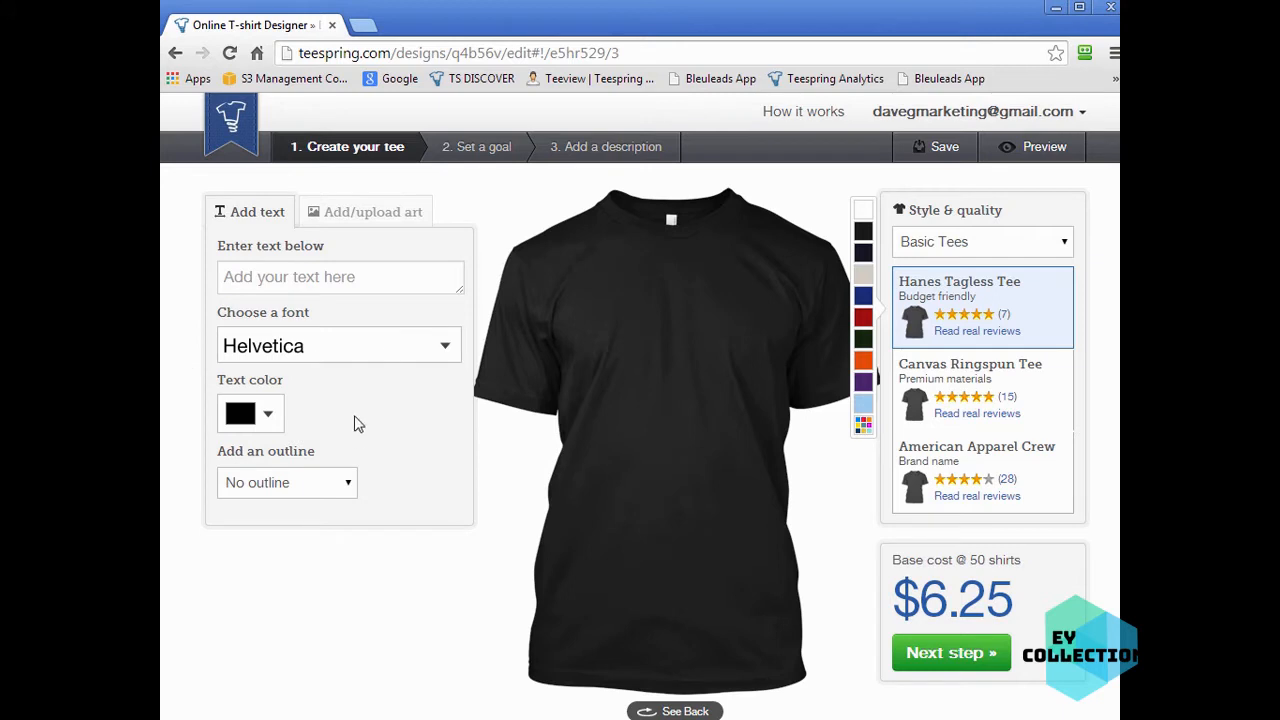
# - Add the text 'Keep Calm' in the COLLEGE font and widen it to about 8.58" x 1.81"
pyautogui.click(315, 280)
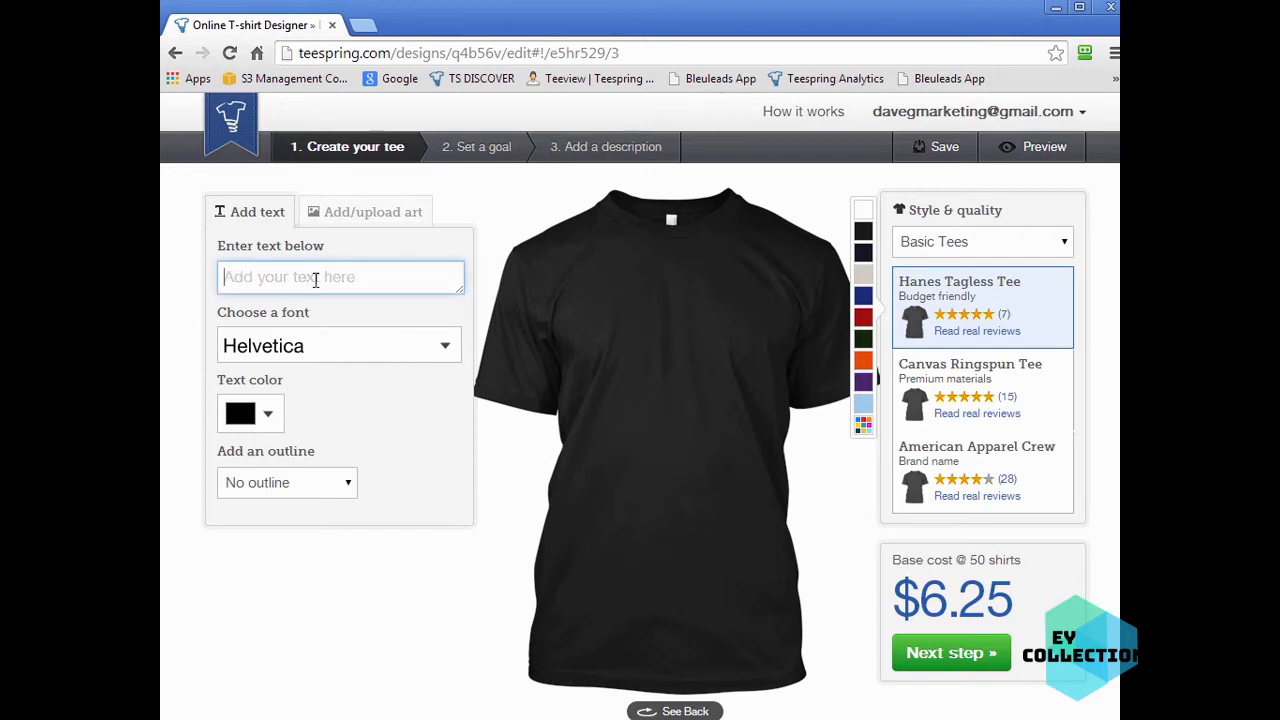
pyautogui.write('Keep Calm')
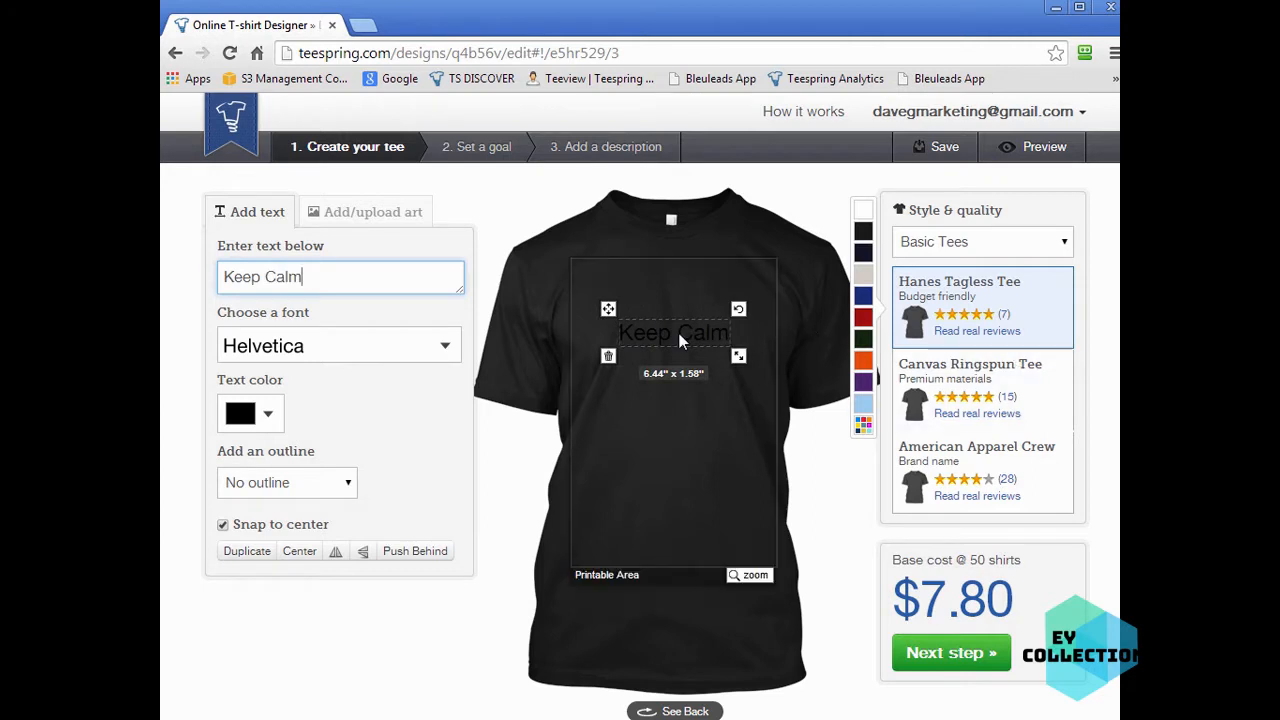
pyautogui.click(436, 350)
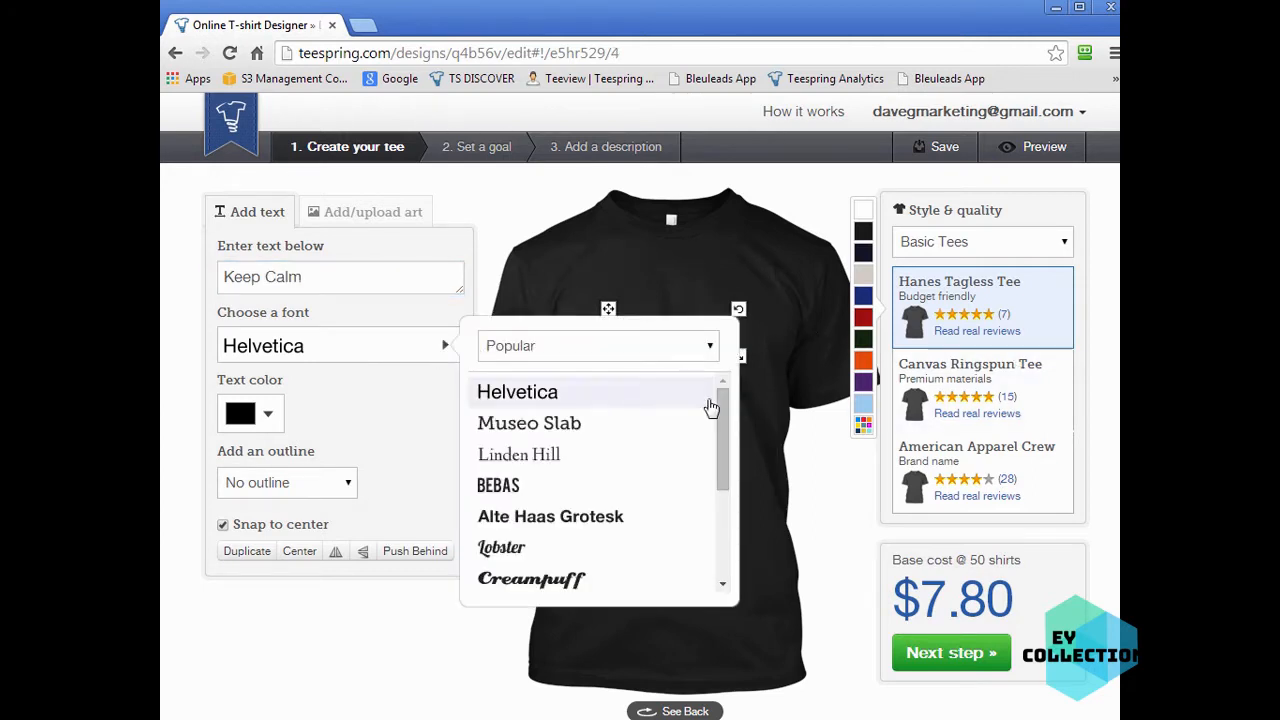
pyautogui.moveTo(718, 403); pyautogui.dragTo(720, 502)
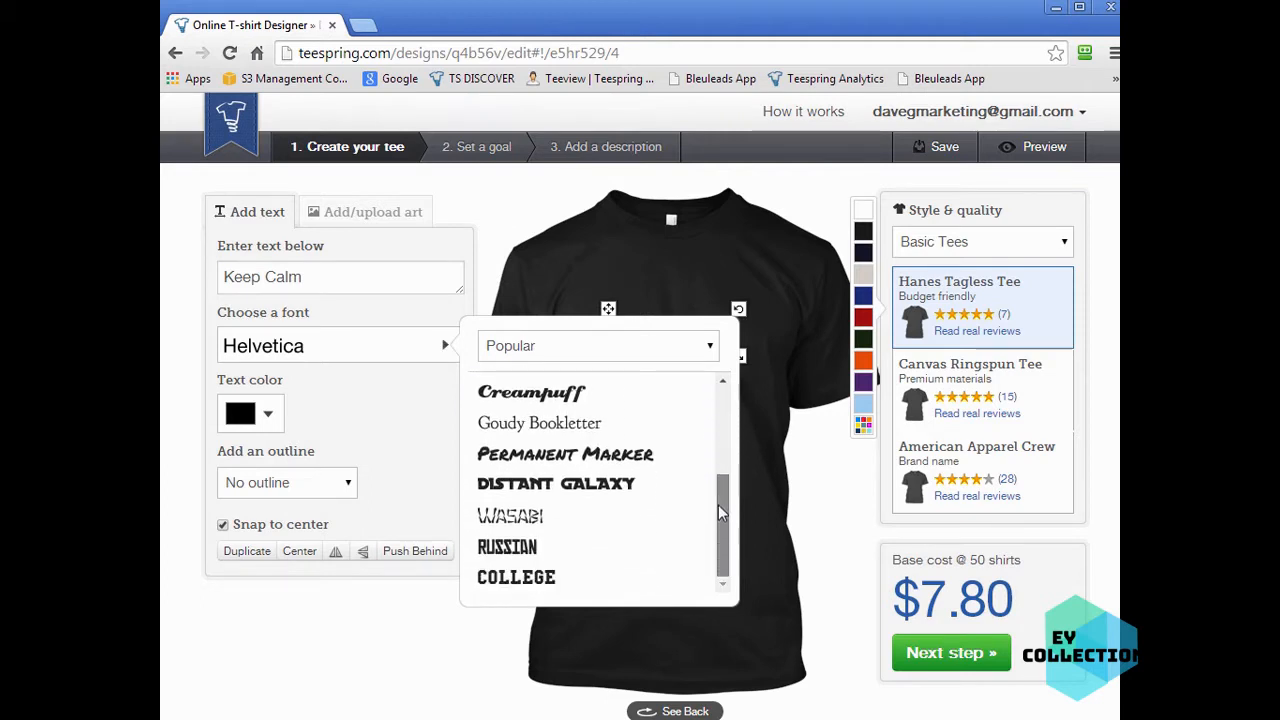
pyautogui.click(575, 580)
pyautogui.moveTo(737, 354); pyautogui.dragTo(757, 358)
# - Set the text colour to white
pyautogui.click(270, 414)
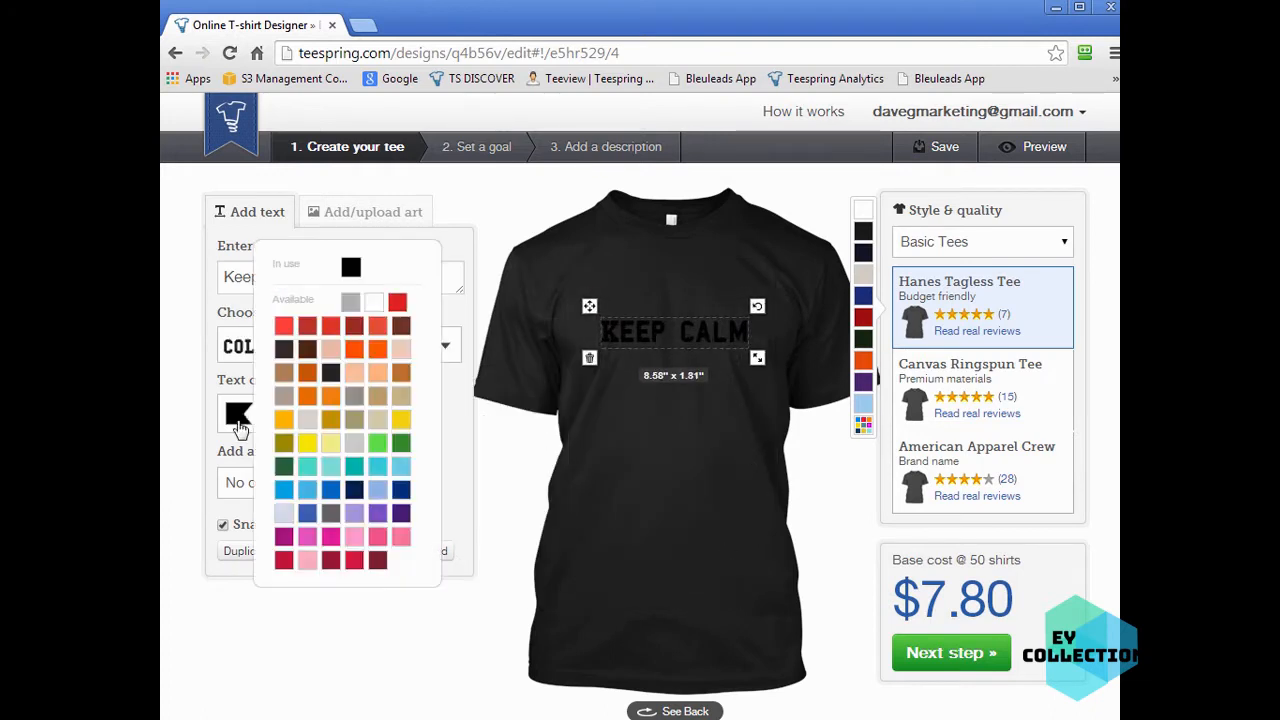
pyautogui.click(374, 304)
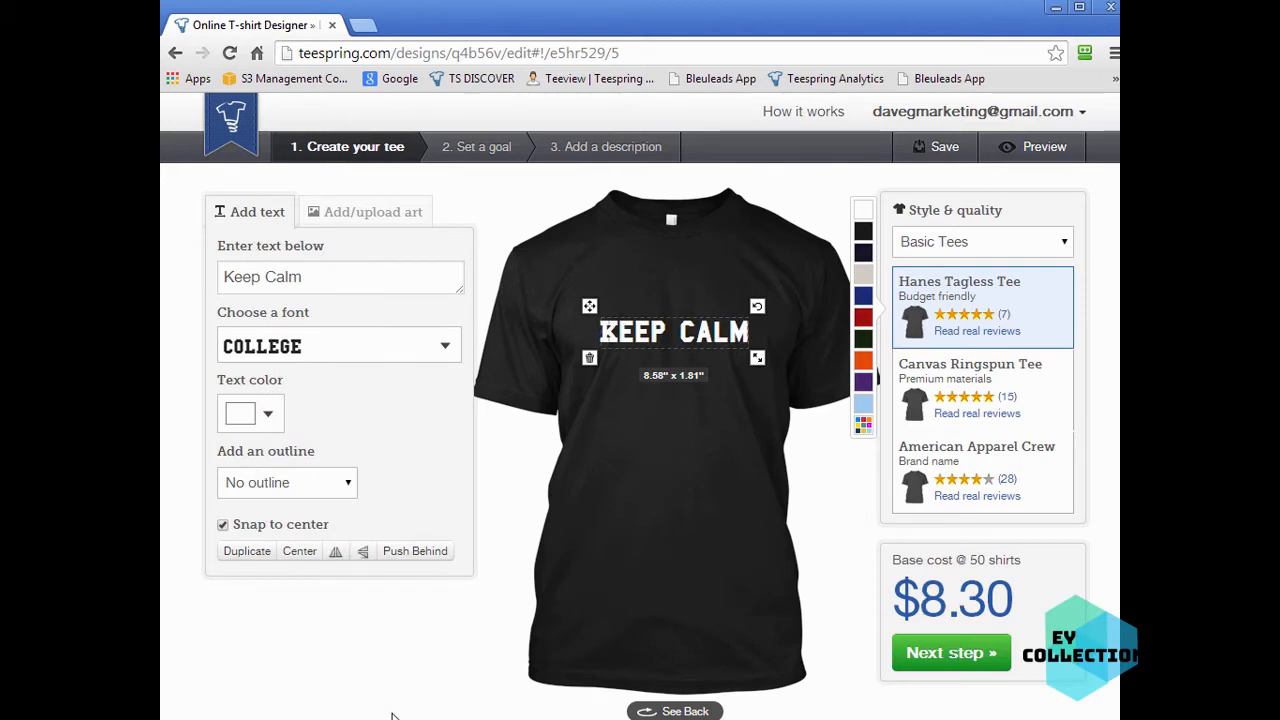
pyautogui.click(421, 555)
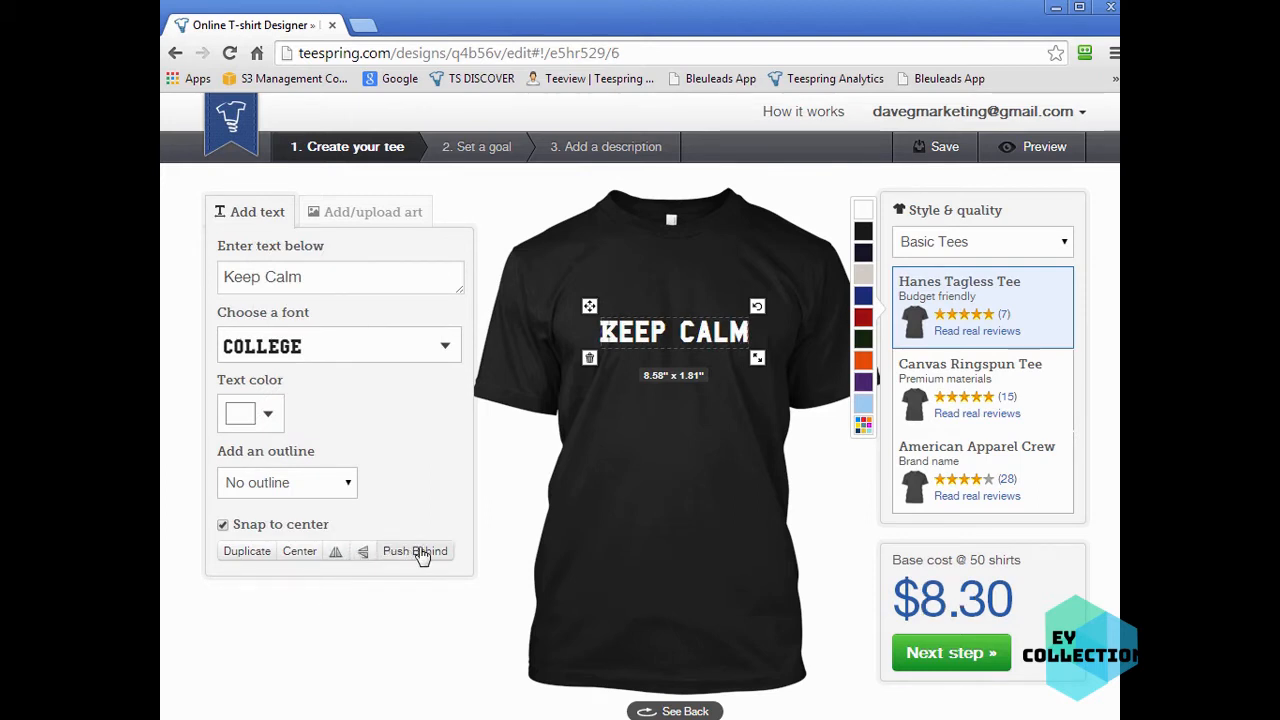
# - Replace the text with 'This is'
pyautogui.click(318, 276)
pyautogui.tripleClick(369, 278)
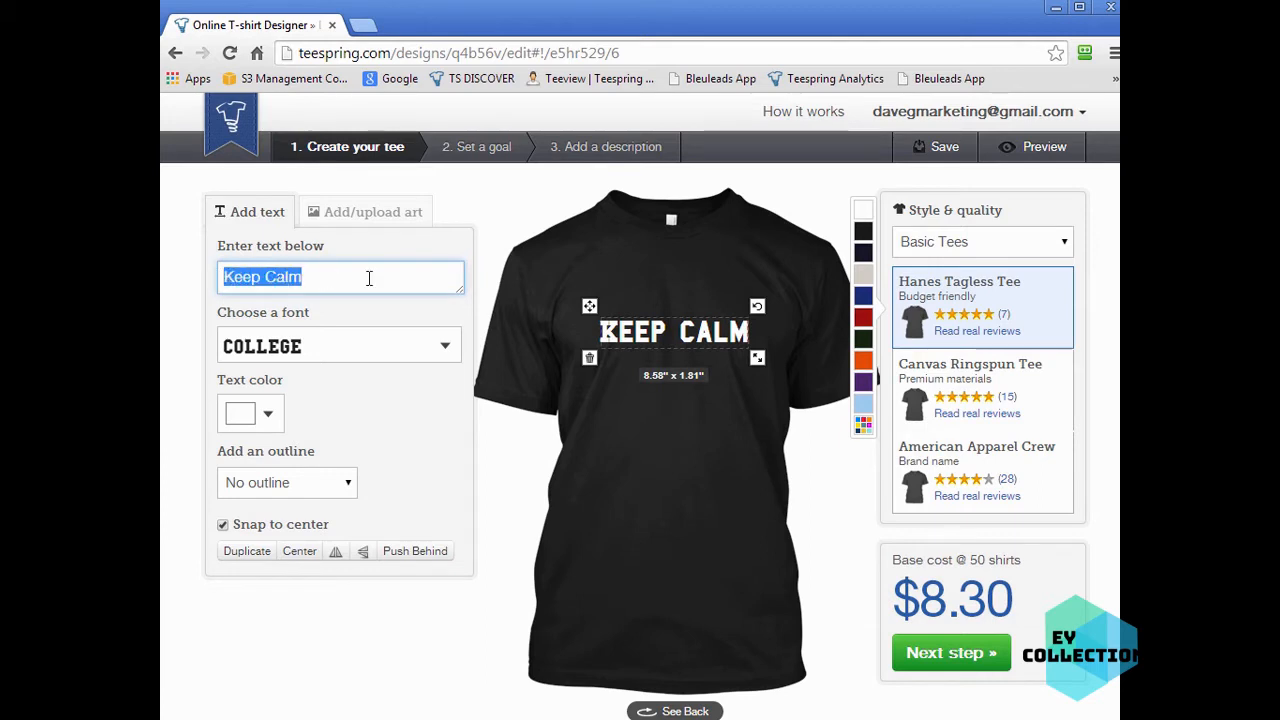
pyautogui.write('This is')
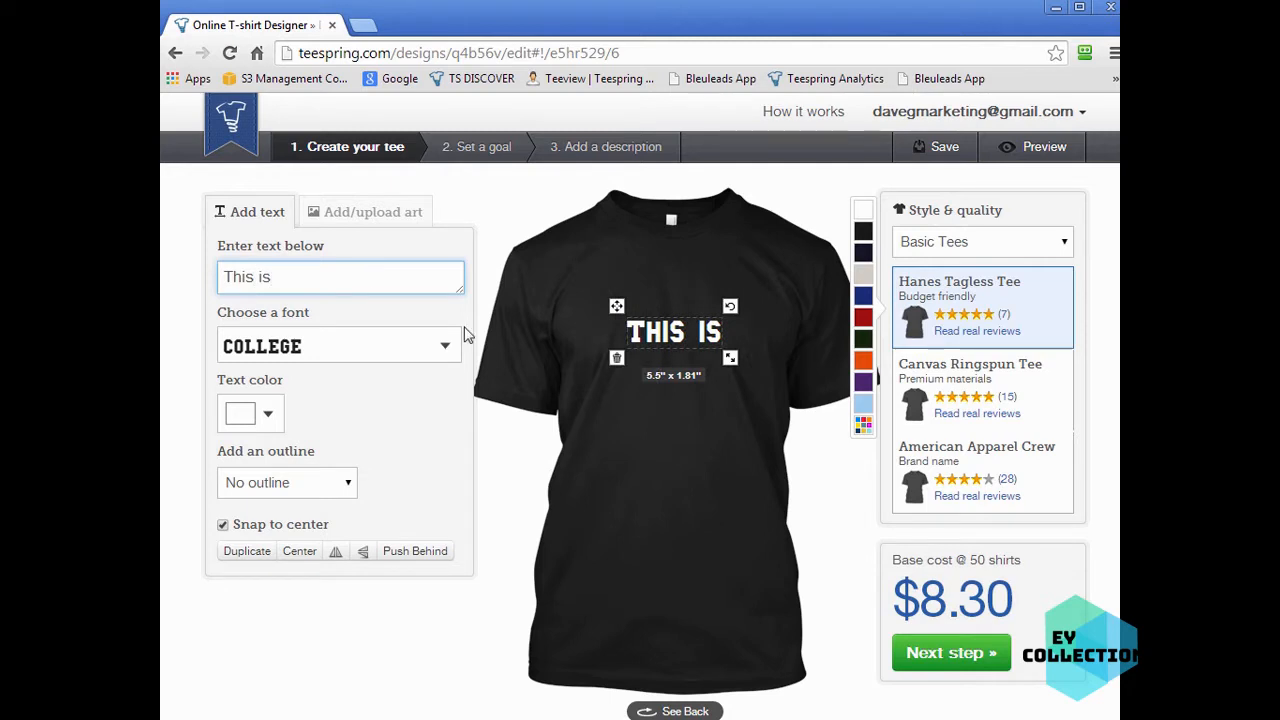
pyautogui.click(696, 457)
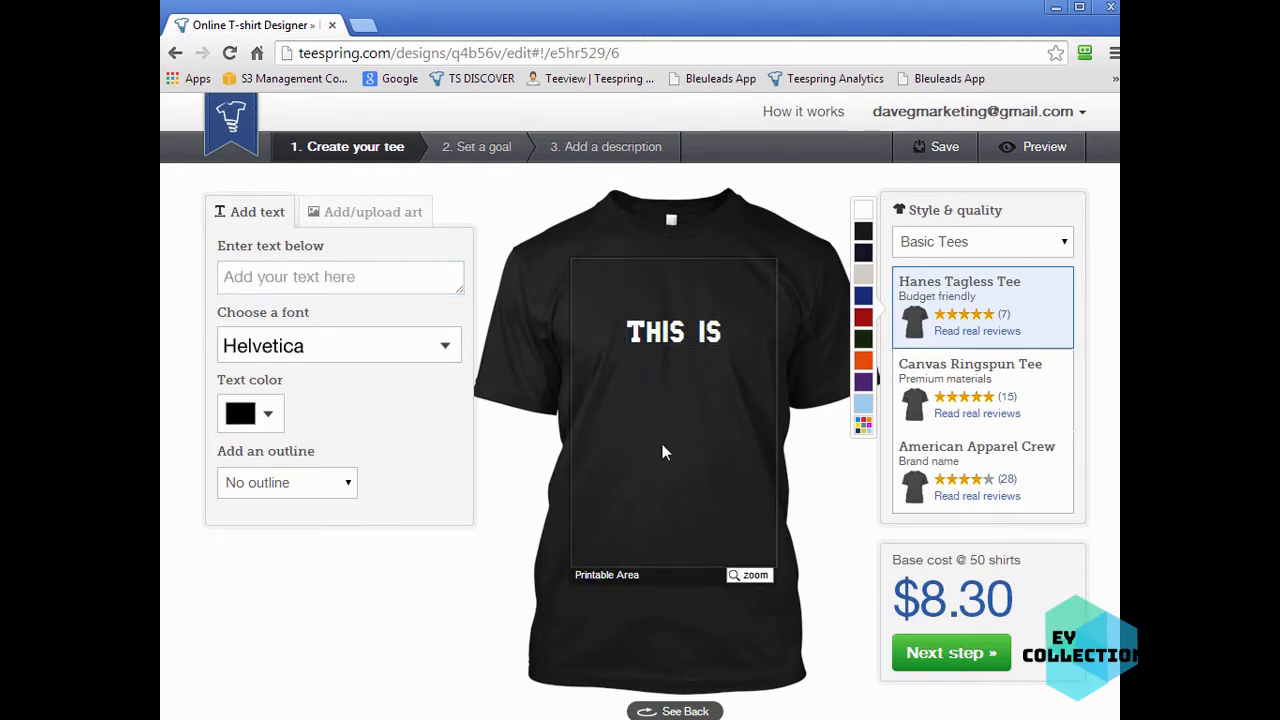
# - Move the text higher on the shirt and change it to 'KEEP CALM'
pyautogui.moveTo(674, 336); pyautogui.dragTo(676, 310)
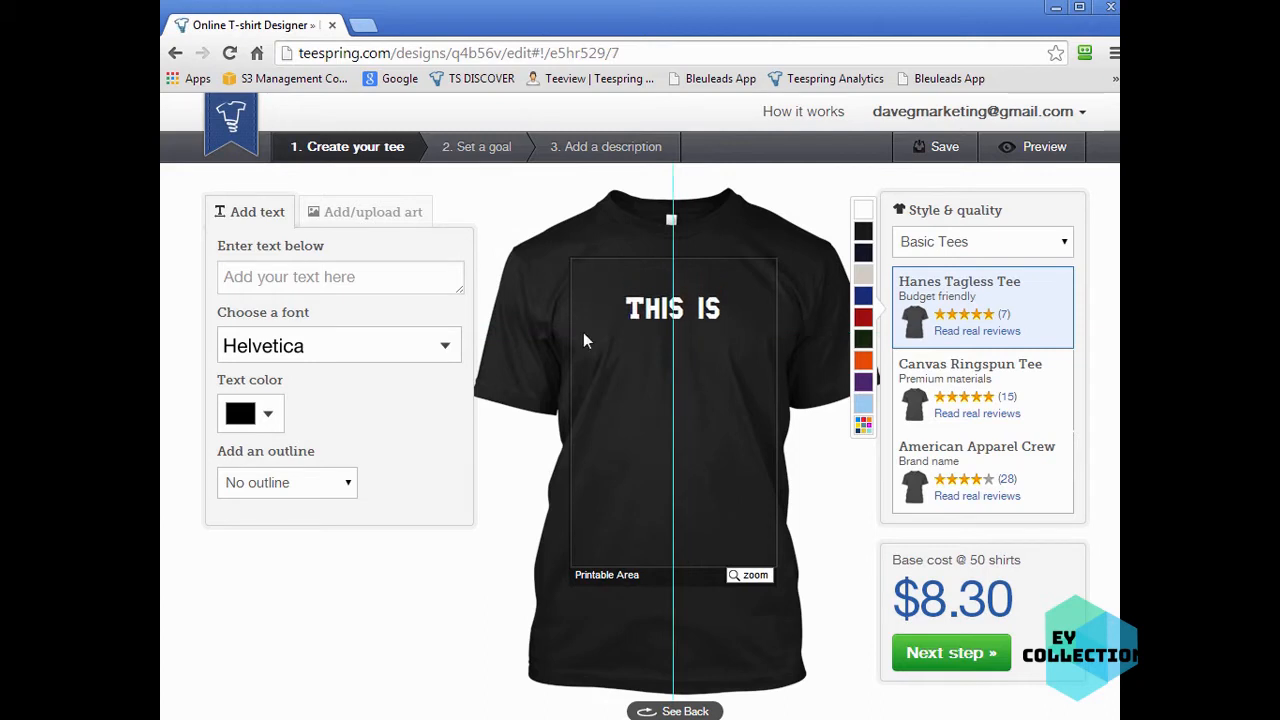
pyautogui.click(305, 285)
pyautogui.click(685, 315)
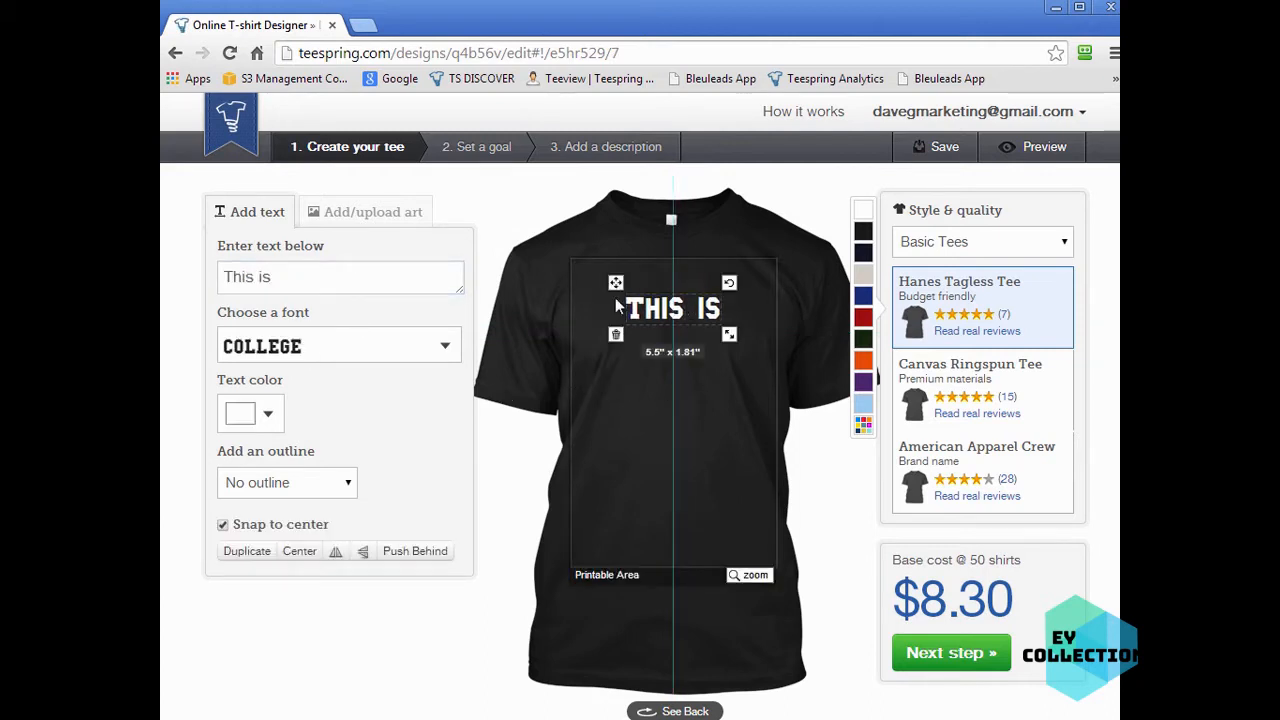
pyautogui.moveTo(219, 277); pyautogui.dragTo(341, 277)
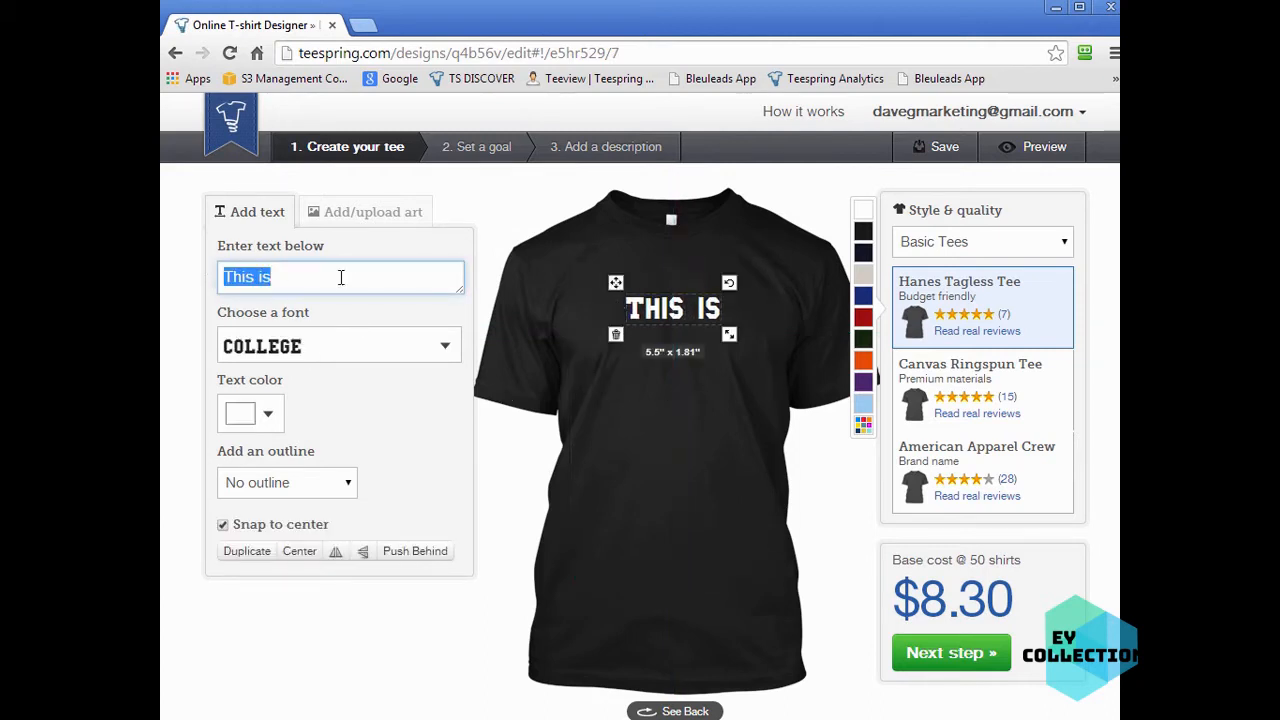
pyautogui.write('KEEP CALM')
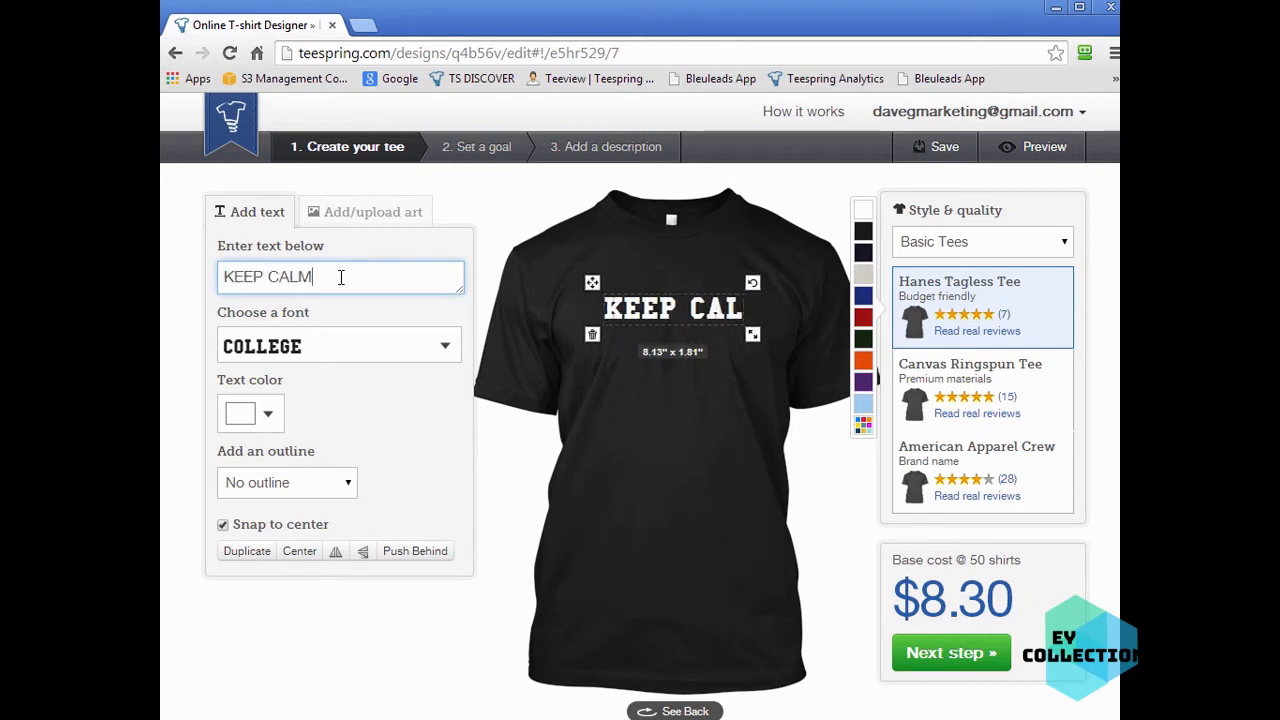
pyautogui.click(681, 416)
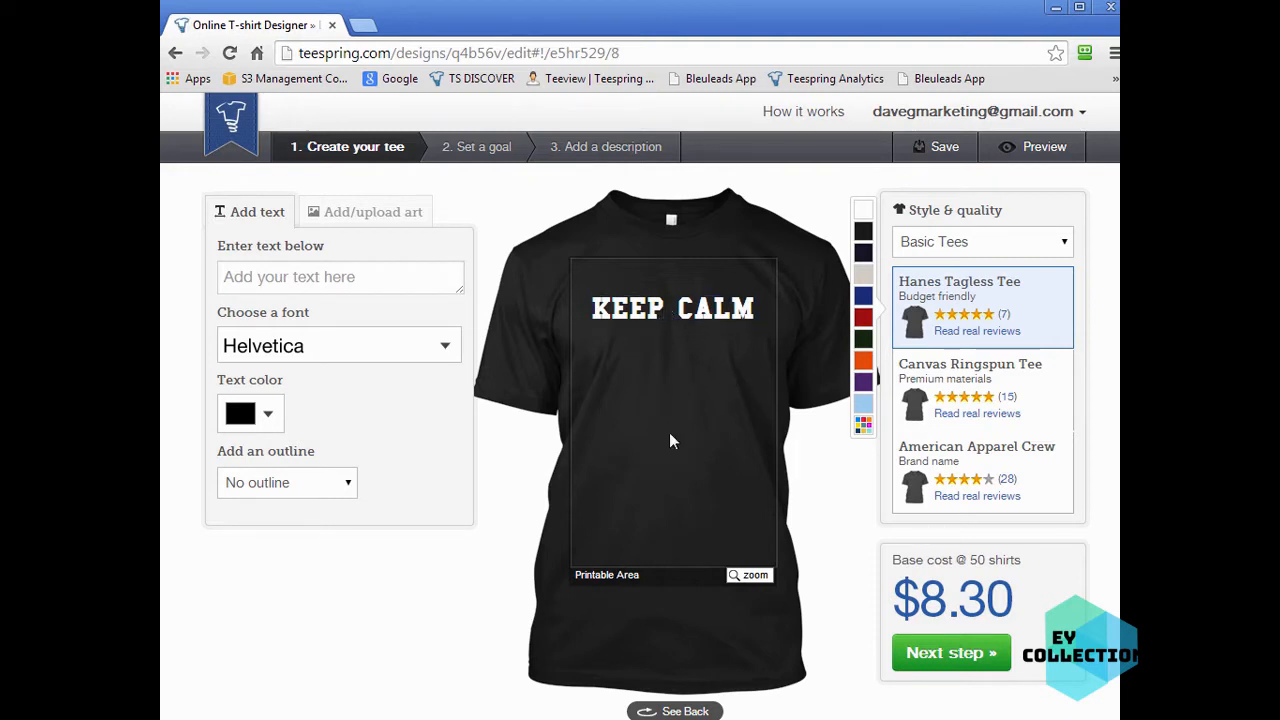
# - Add a white 'and' text line and place it just below KEEP CALM
pyautogui.click(296, 275)
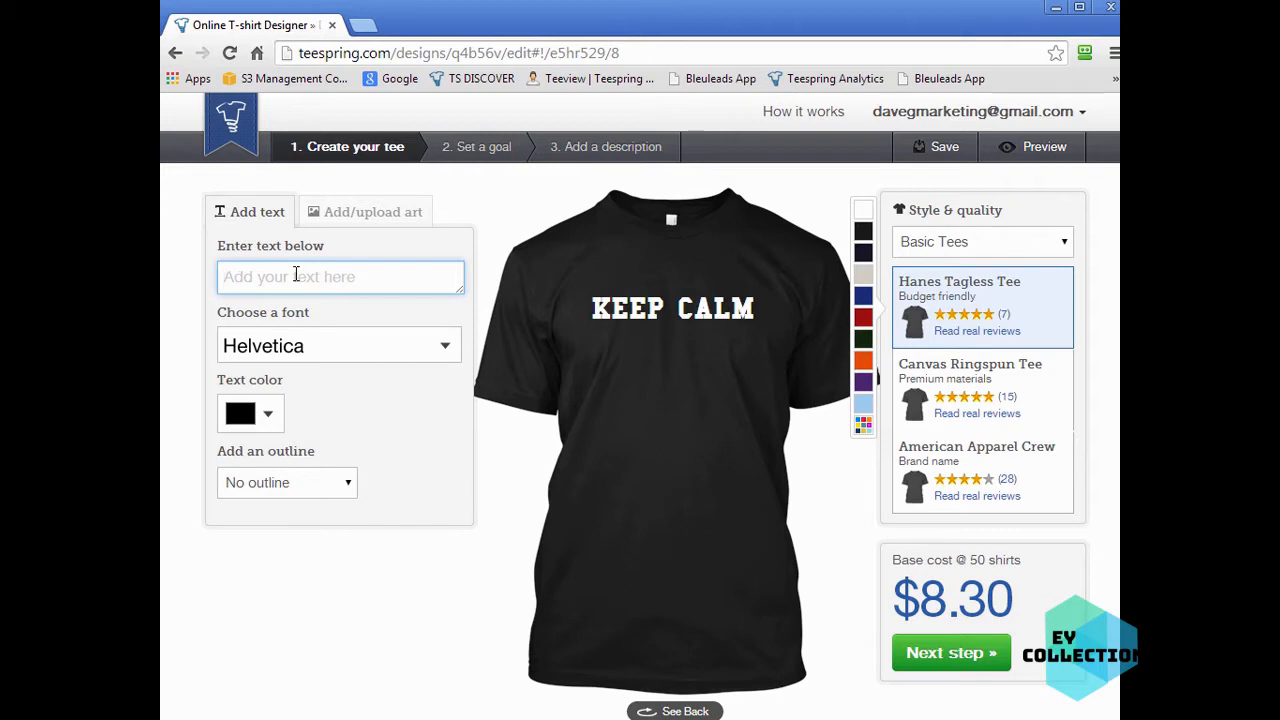
pyautogui.write('and')
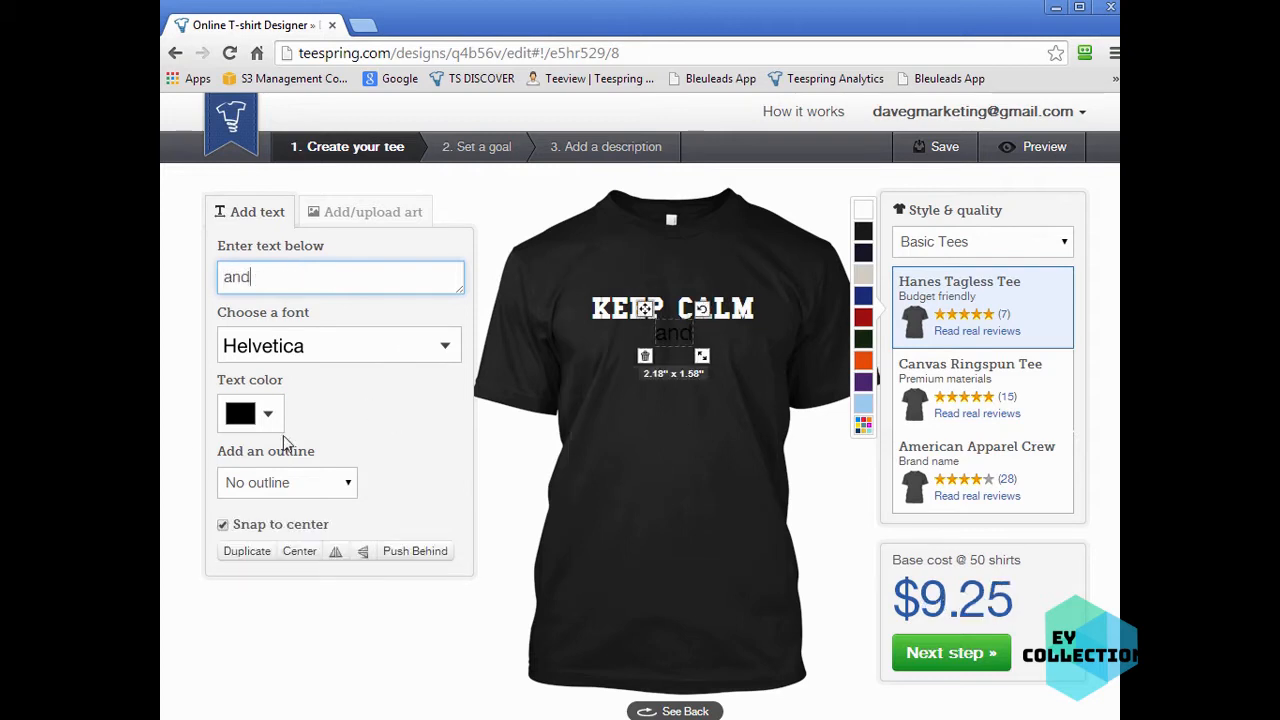
pyautogui.click(232, 414)
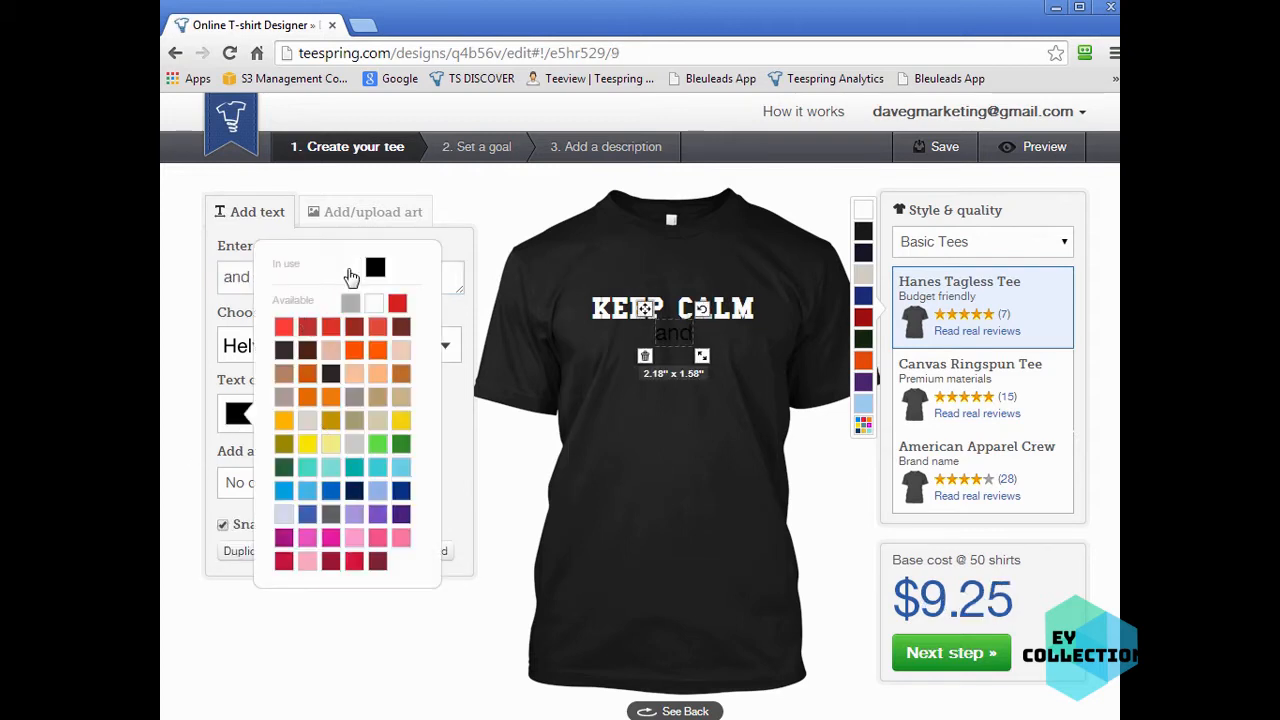
pyautogui.click(351, 271)
pyautogui.click(705, 468)
pyautogui.moveTo(686, 339); pyautogui.dragTo(687, 347)
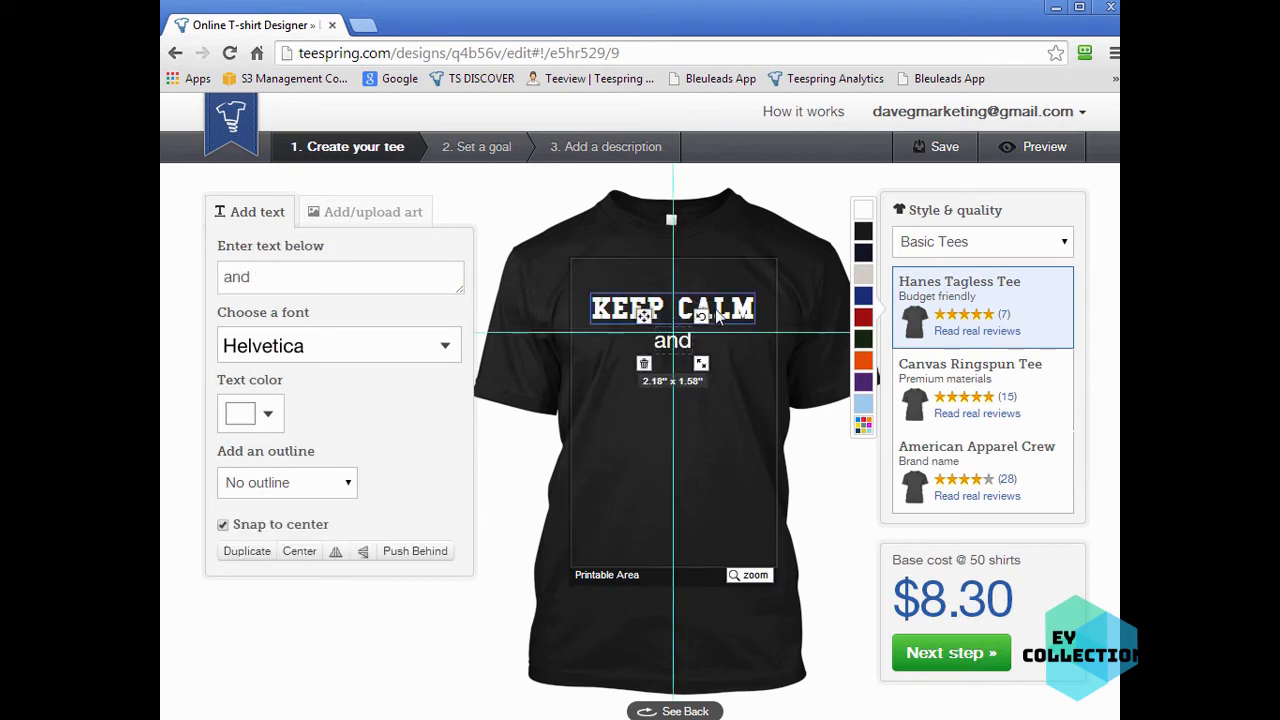
# - Add the text 'BE COOL' and place it below 'and'
pyautogui.click(727, 392)
pyautogui.click(727, 314)
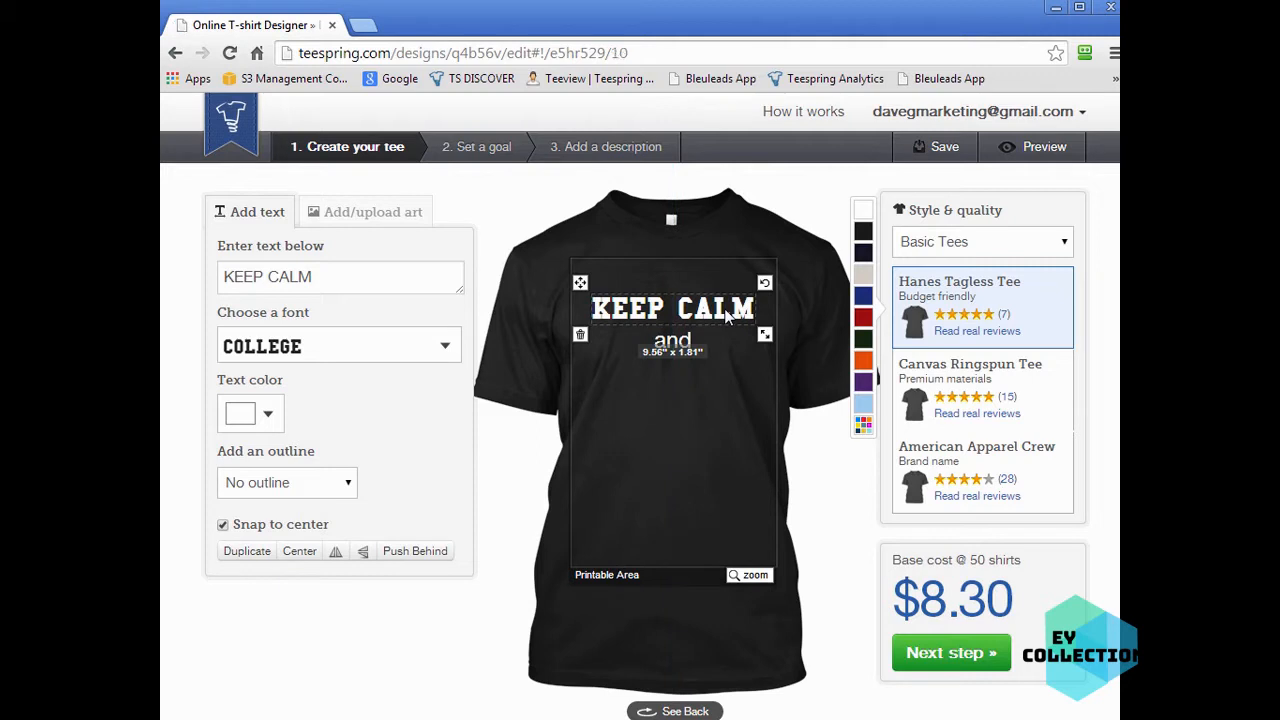
pyautogui.click(697, 450)
pyautogui.click(341, 276)
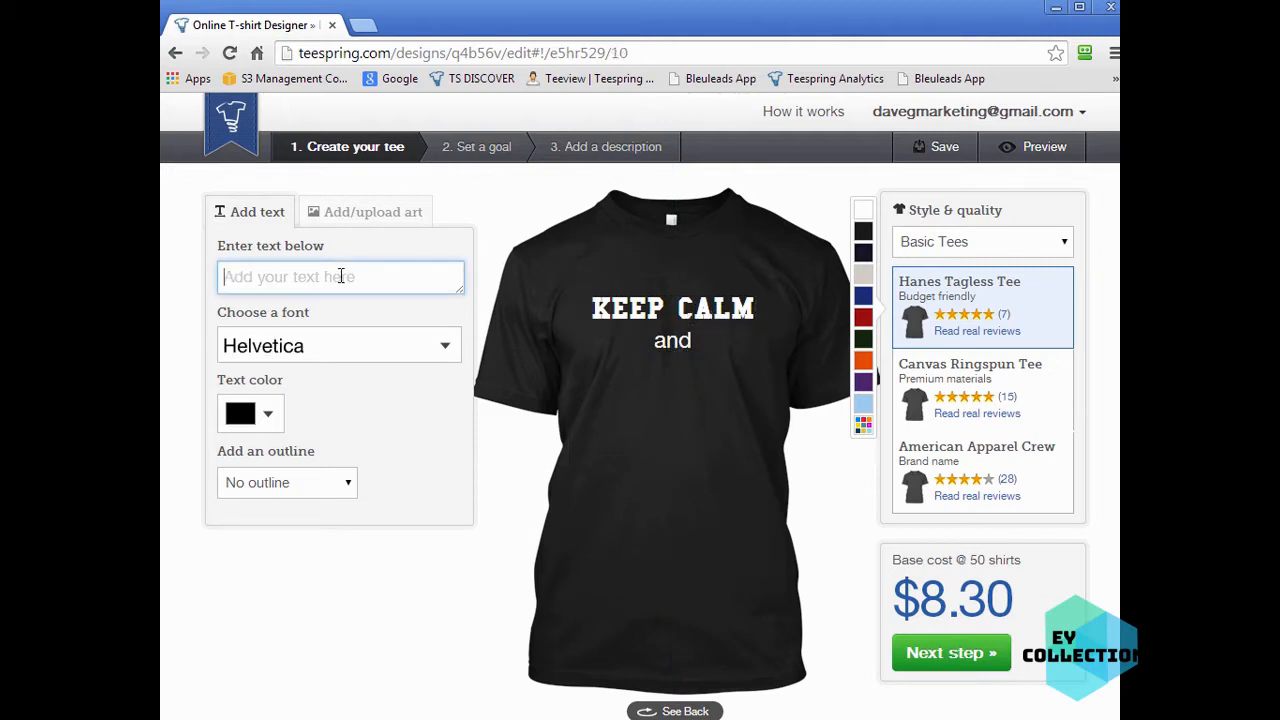
pyautogui.write('BE COOL')
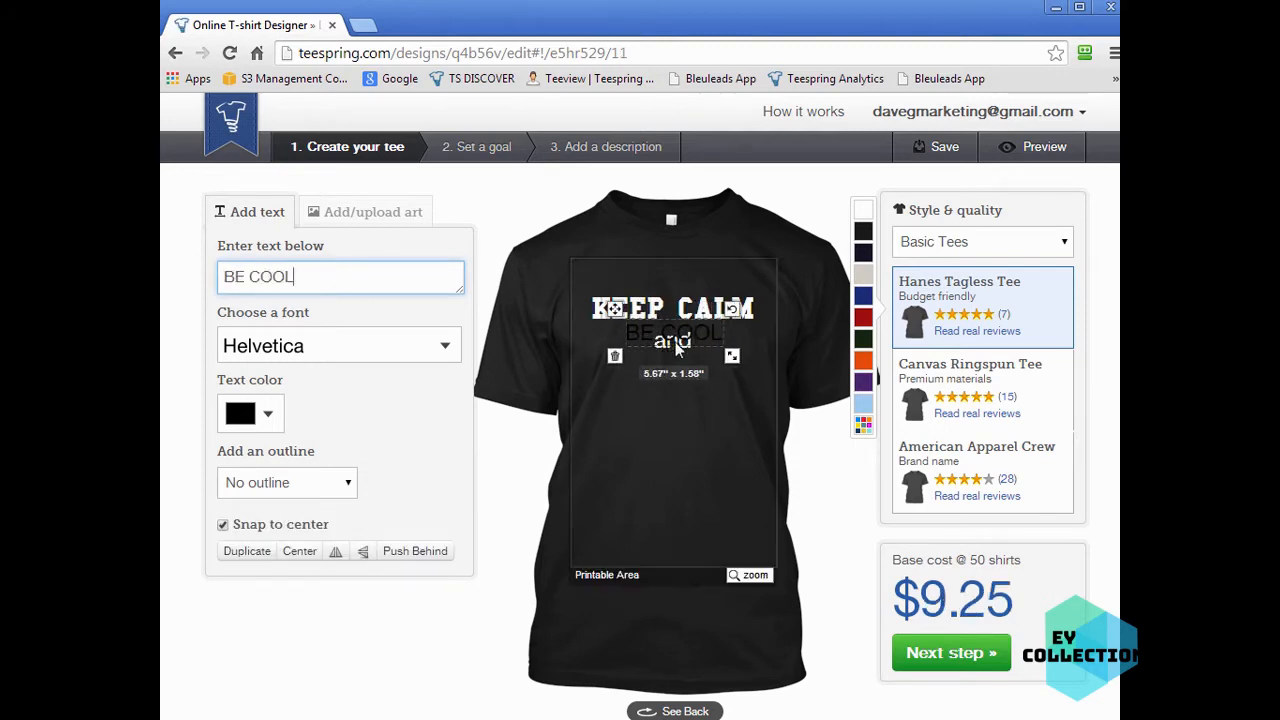
pyautogui.moveTo(680, 336); pyautogui.dragTo(688, 390)
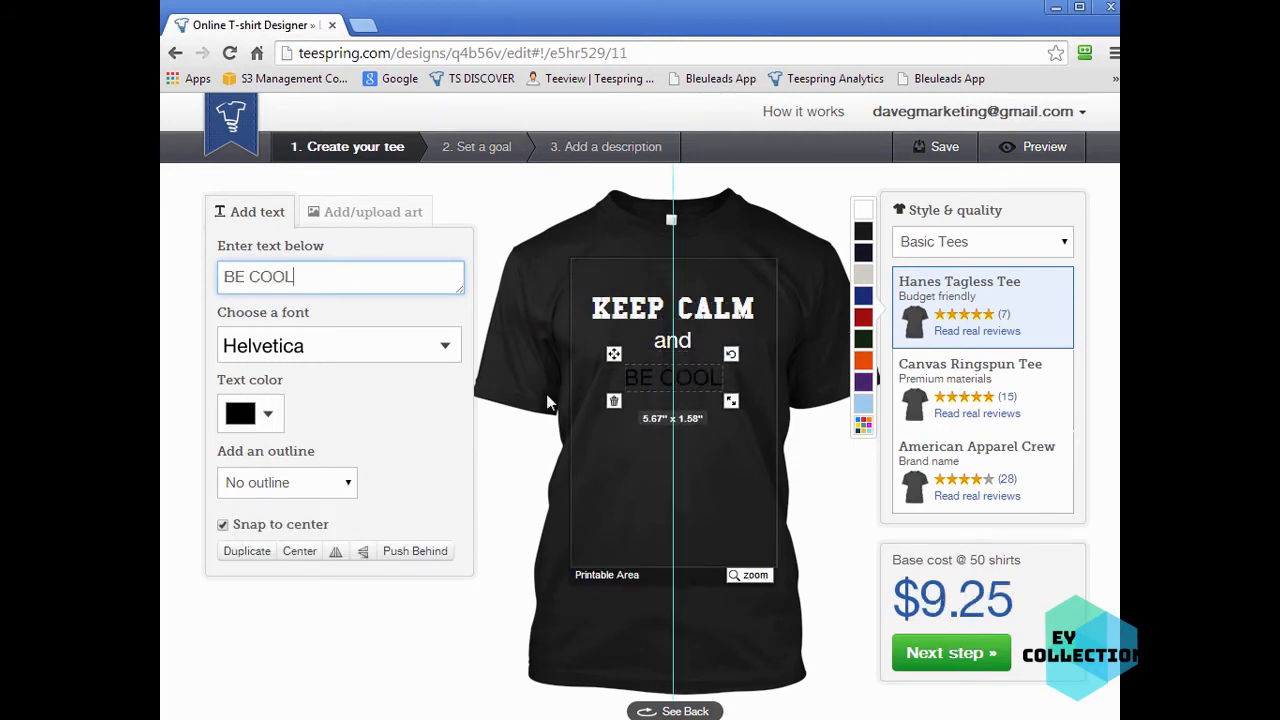
# - Set 'BE COOL' to white in the Creamppuff font
pyautogui.click(250, 413)
pyautogui.click(371, 307)
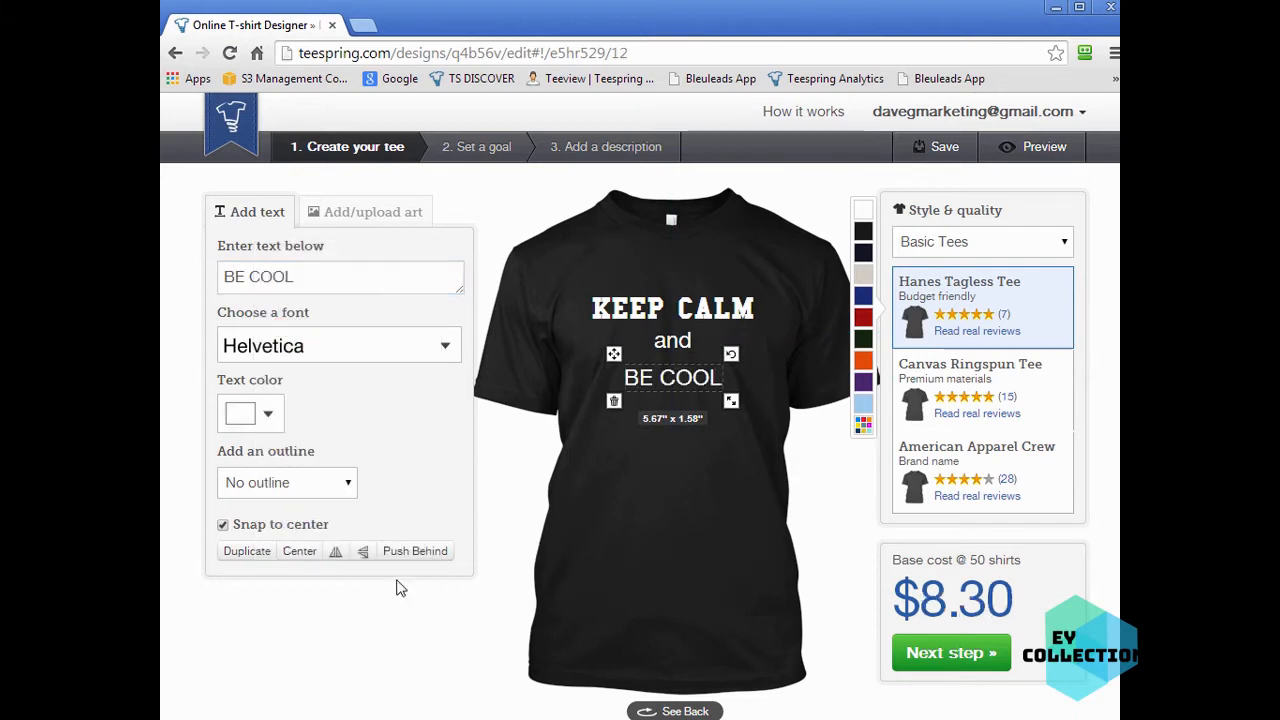
pyautogui.click(389, 361)
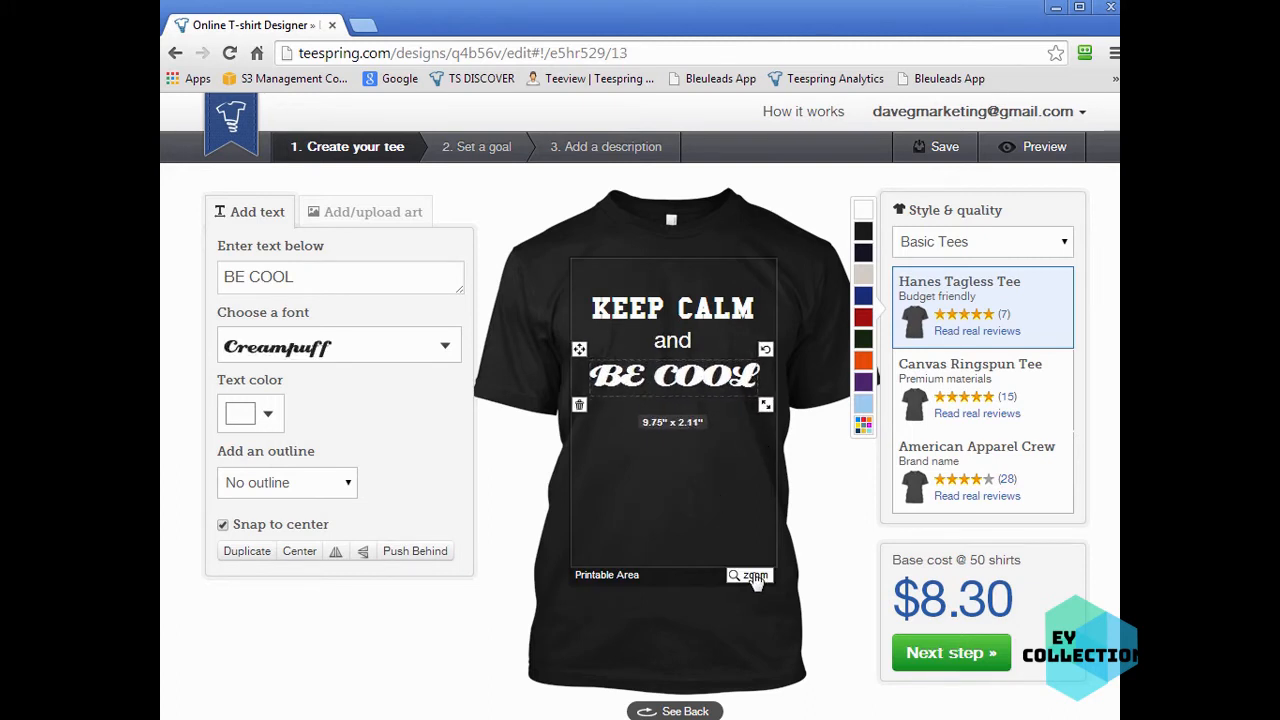
# - Rotate 'BE COOL' so it slants upward to the right
pyautogui.moveTo(766, 408); pyautogui.dragTo(732, 375)
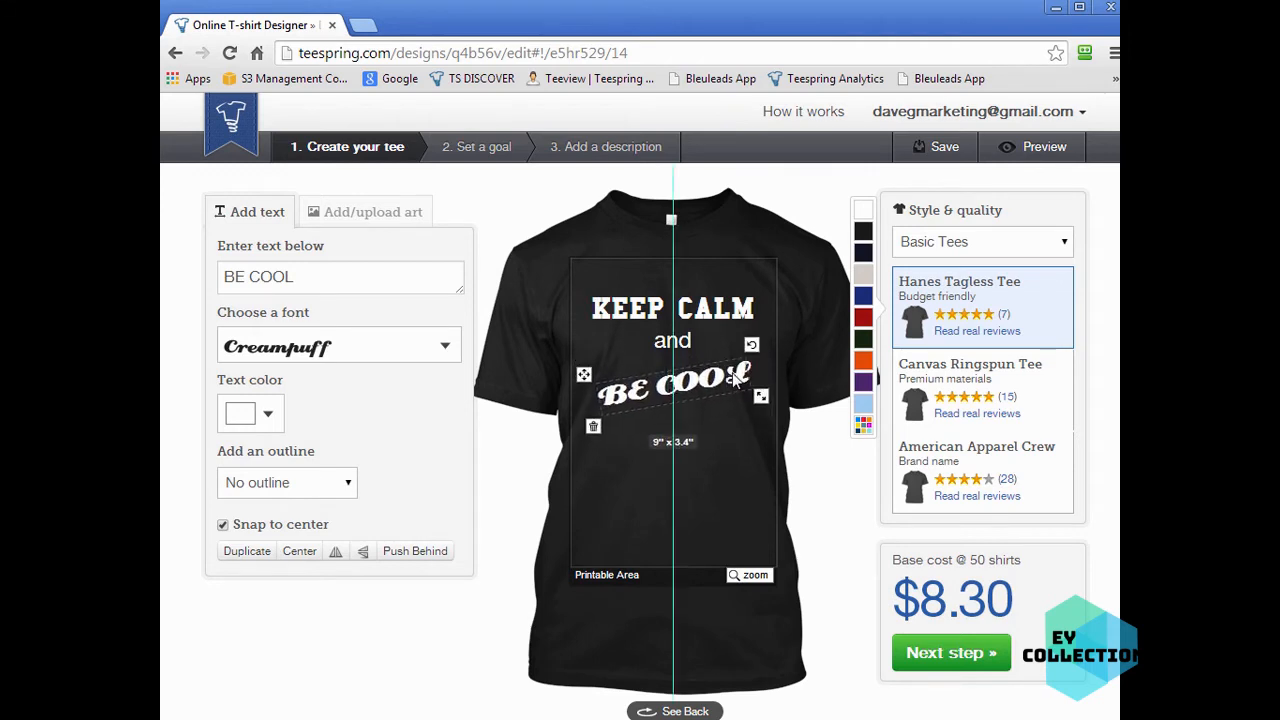
pyautogui.click(688, 528)
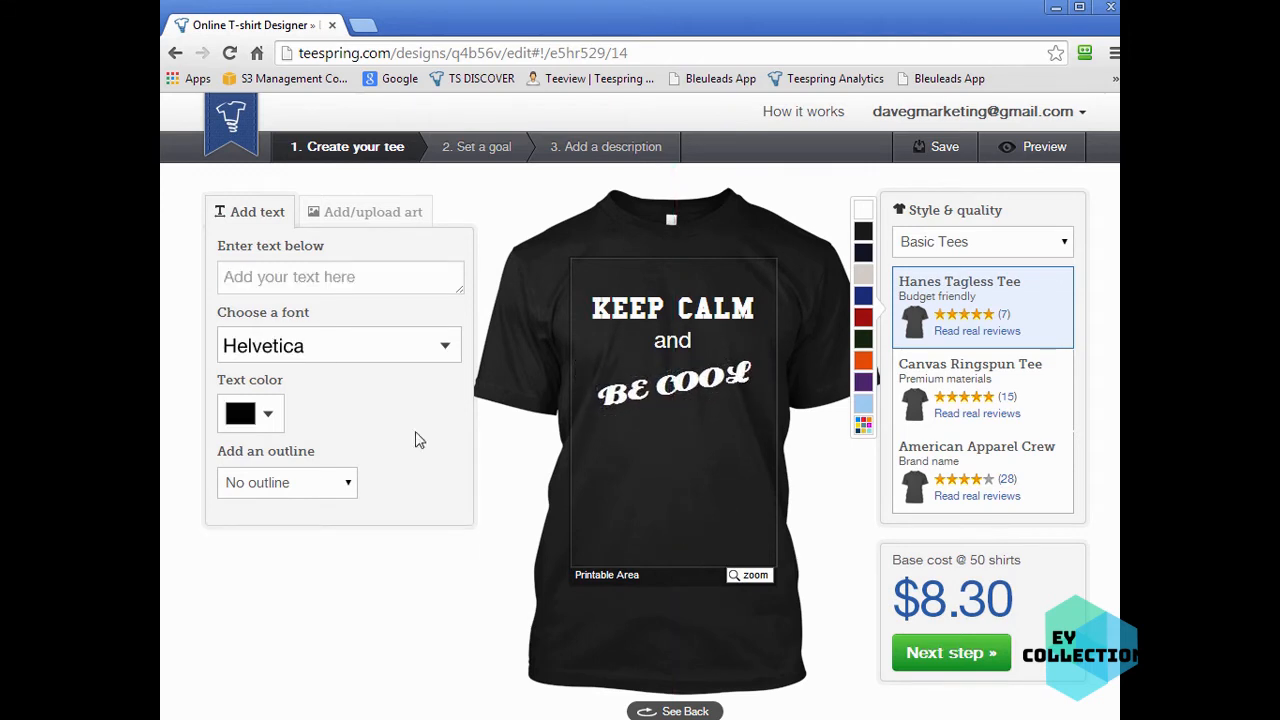
# - Add the EMS Symbol artwork from the art library to the shirt design
pyautogui.click(366, 216)
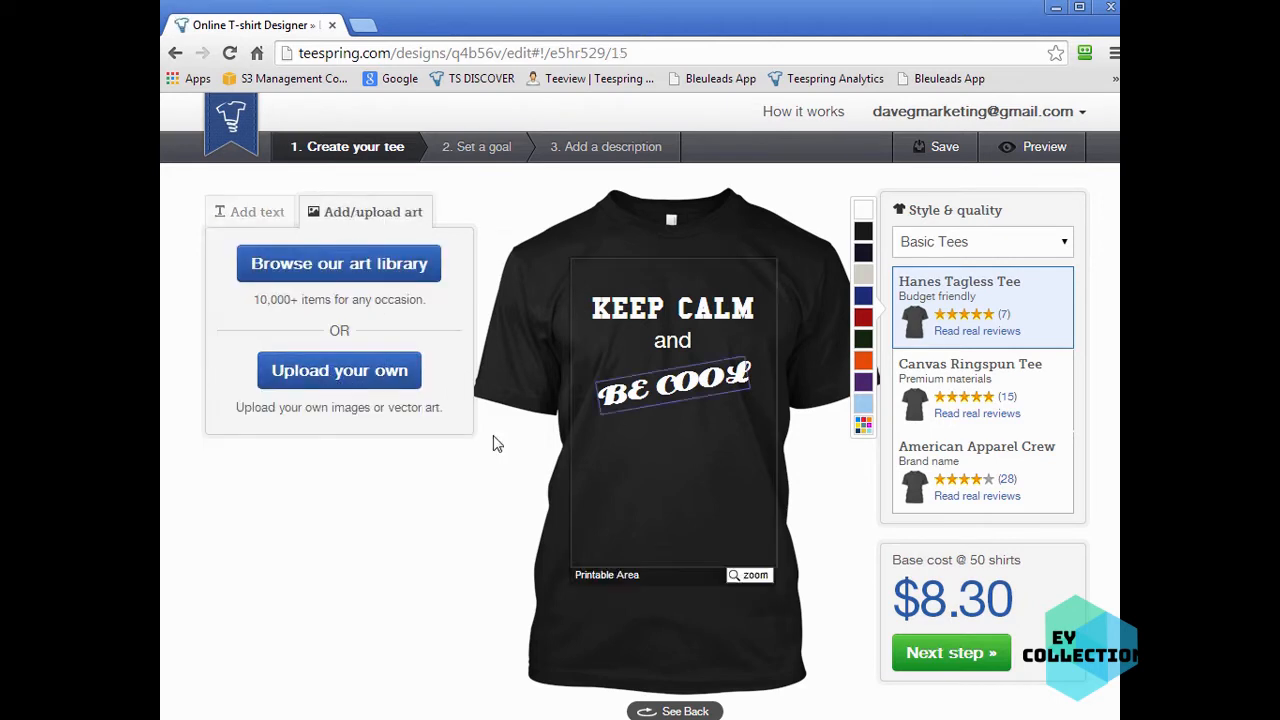
pyautogui.click(320, 268)
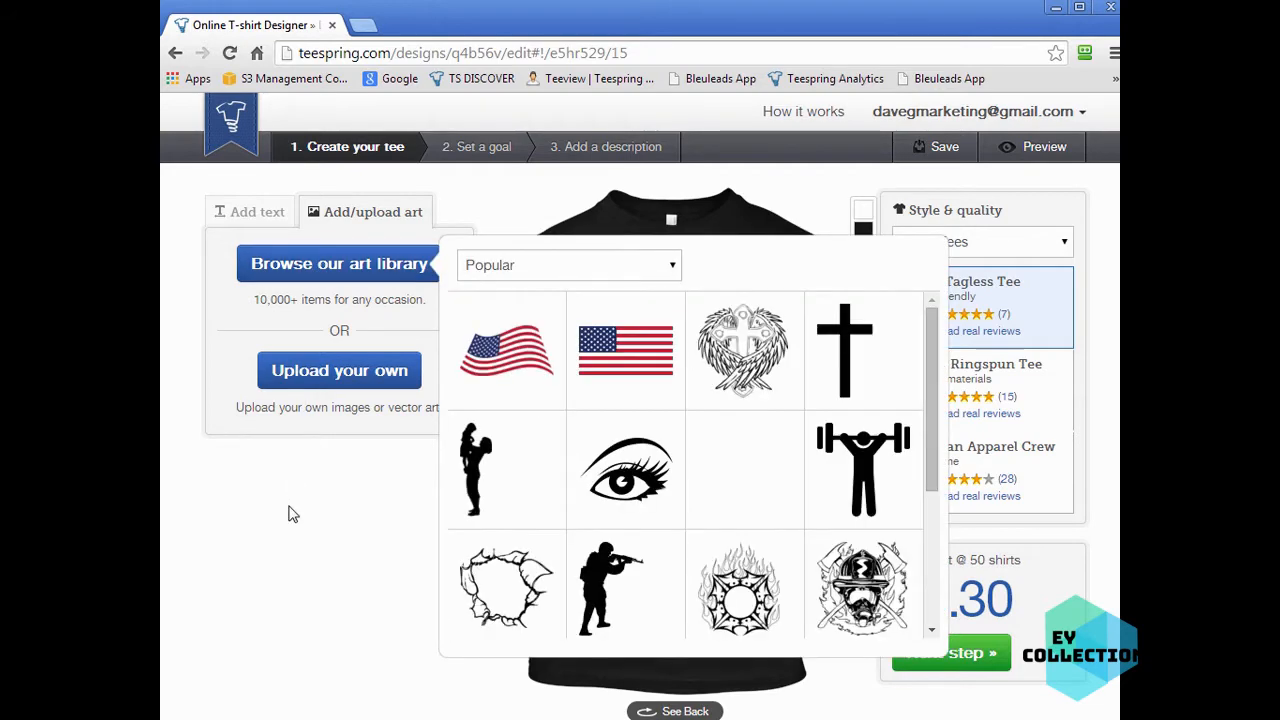
pyautogui.moveTo(932, 394); pyautogui.dragTo(944, 452)
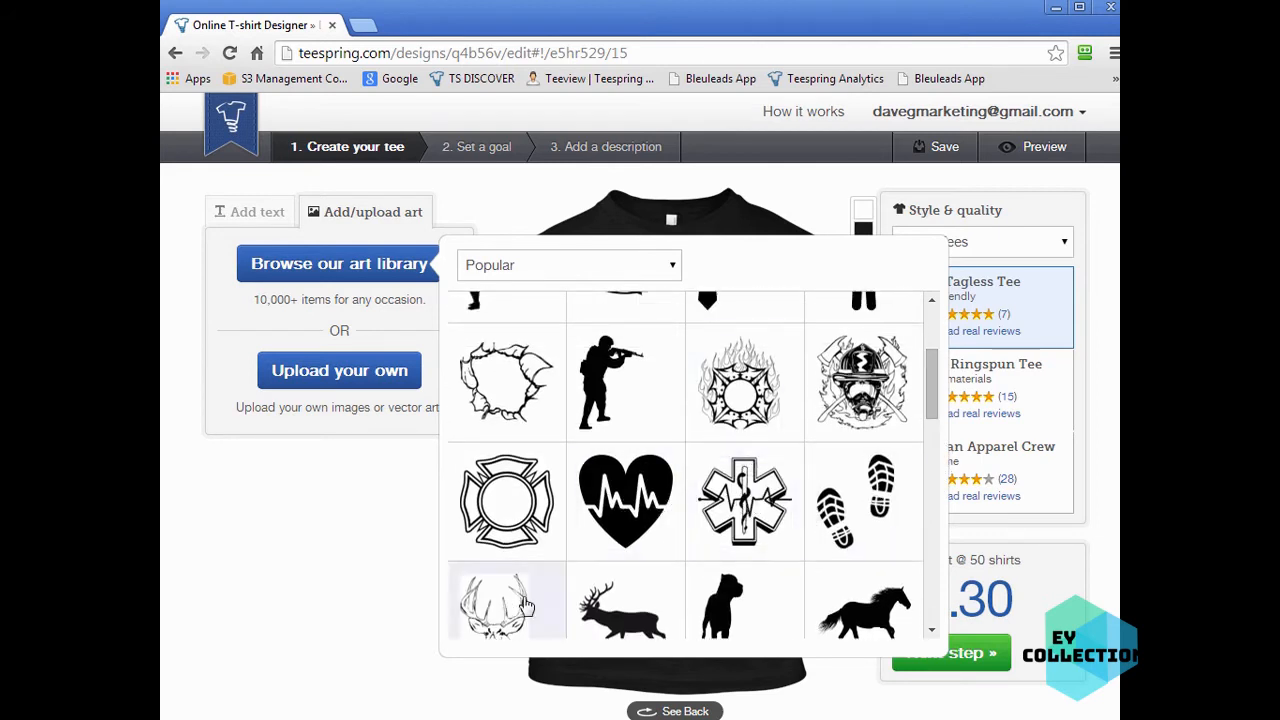
pyautogui.moveTo(933, 378); pyautogui.dragTo(933, 388)
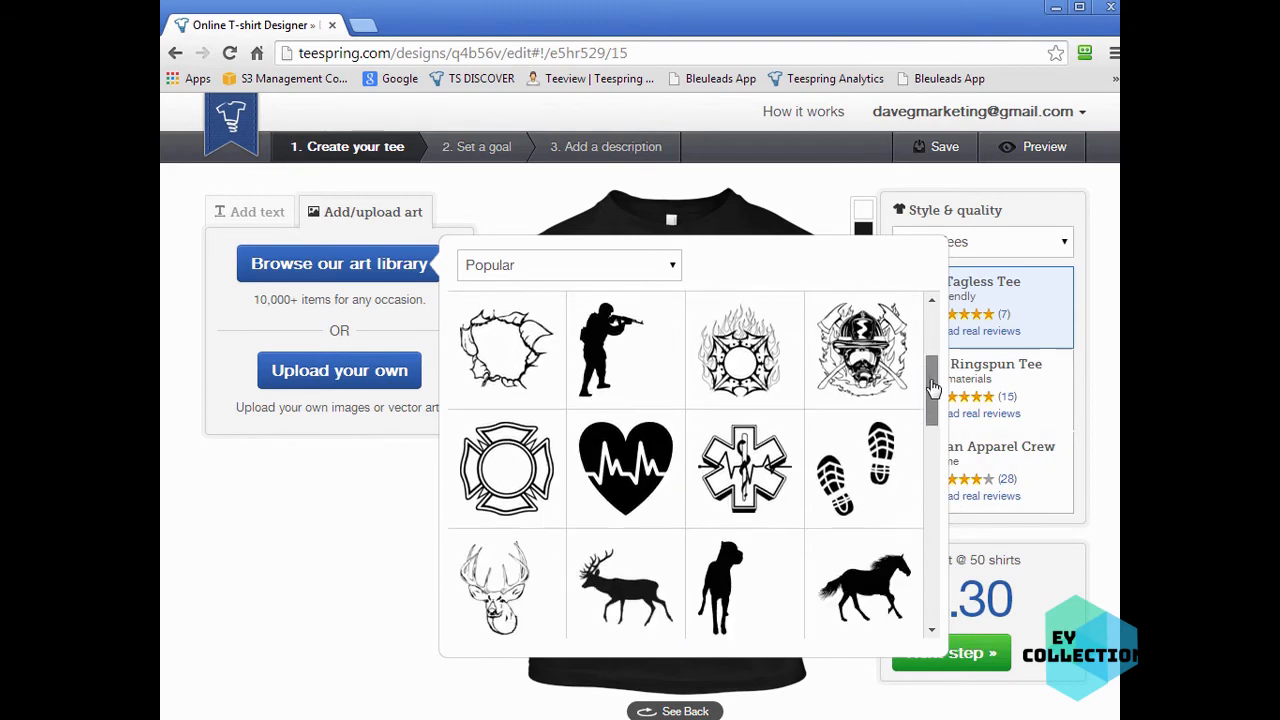
pyautogui.click(725, 476)
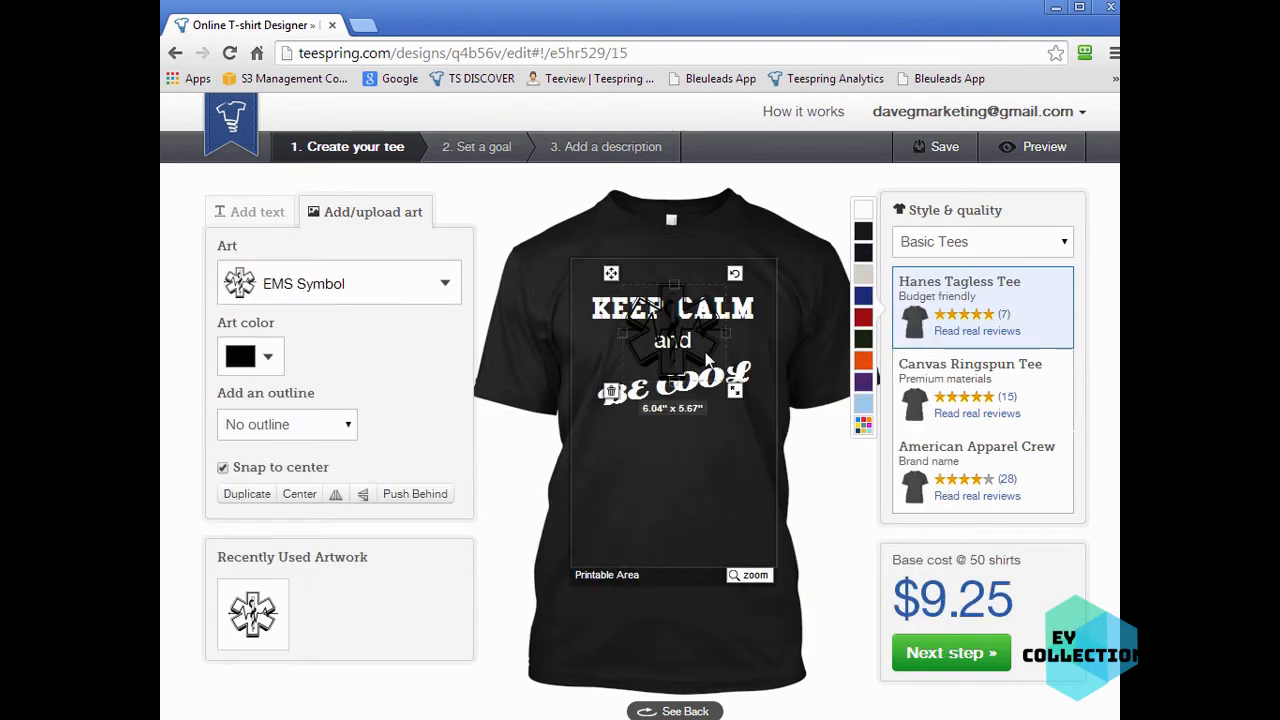
# - Move the EMS symbol down so it sits below 'BE COOL'
pyautogui.click(686, 385)
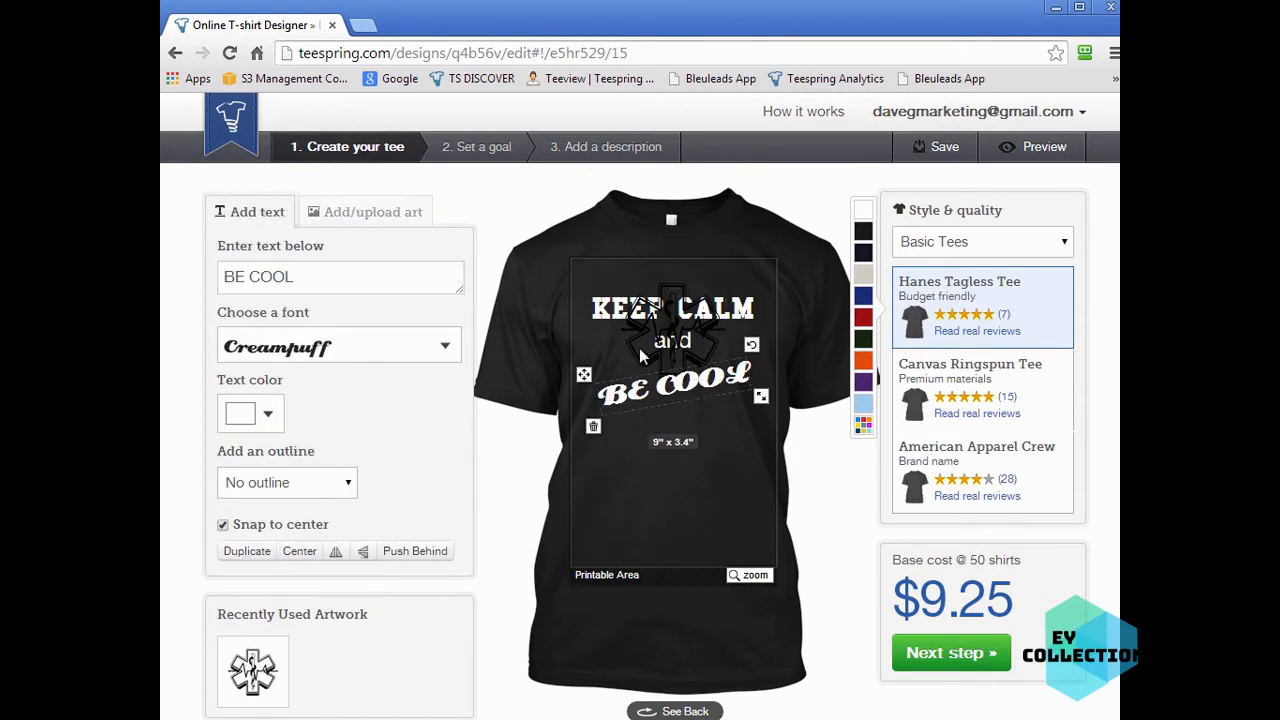
pyautogui.click(639, 348)
pyautogui.moveTo(612, 270); pyautogui.dragTo(615, 429)
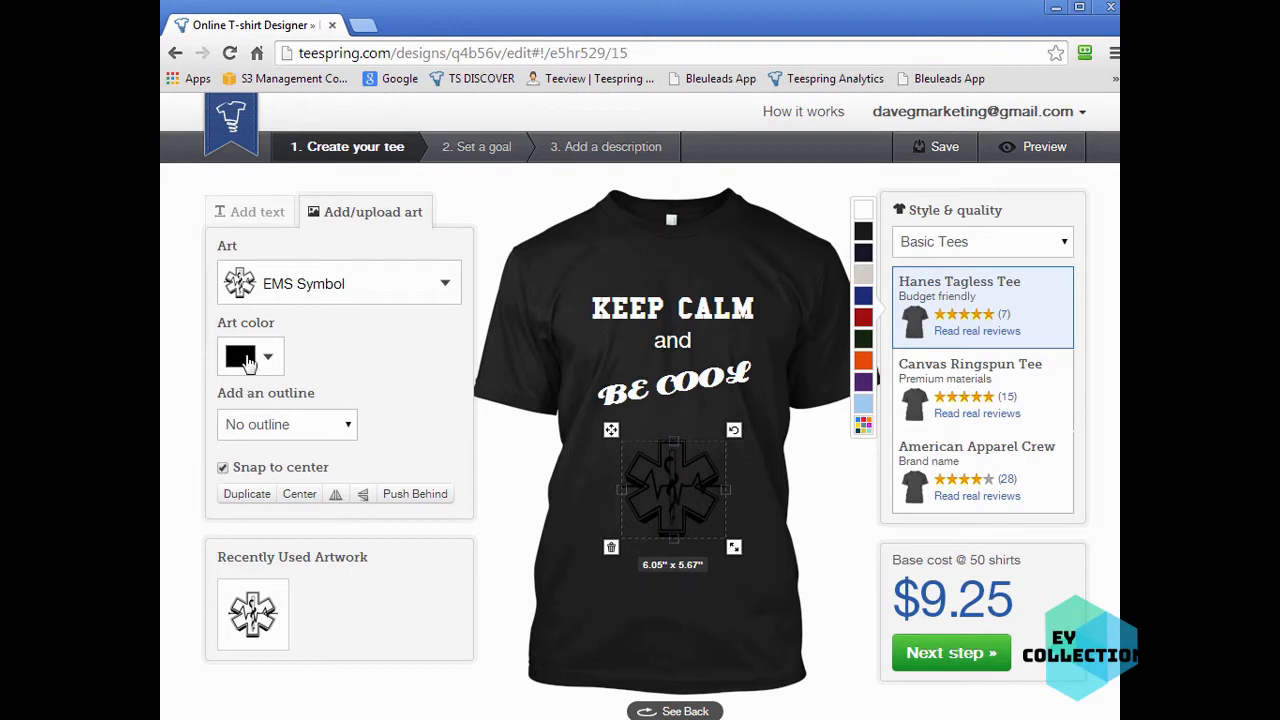
# - Set the EMS symbol's art color to yellow and deselect it
pyautogui.click(245, 358)
pyautogui.click(303, 390)
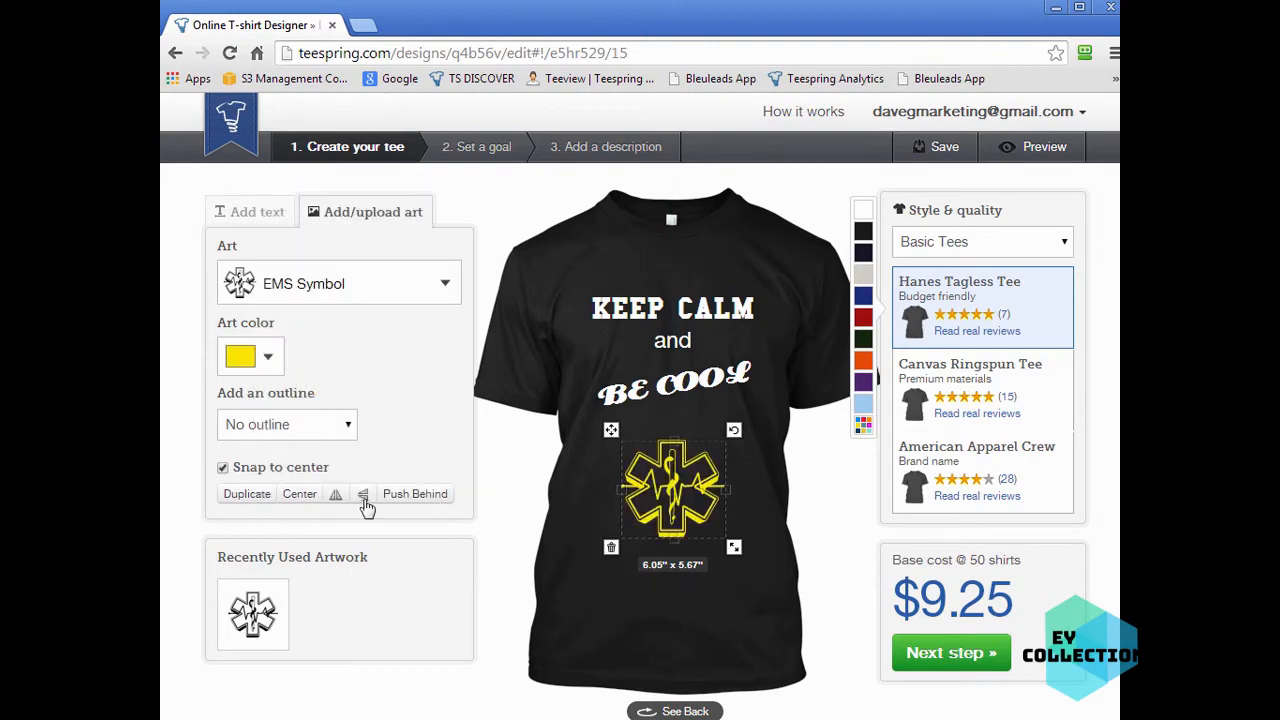
pyautogui.click(742, 635)
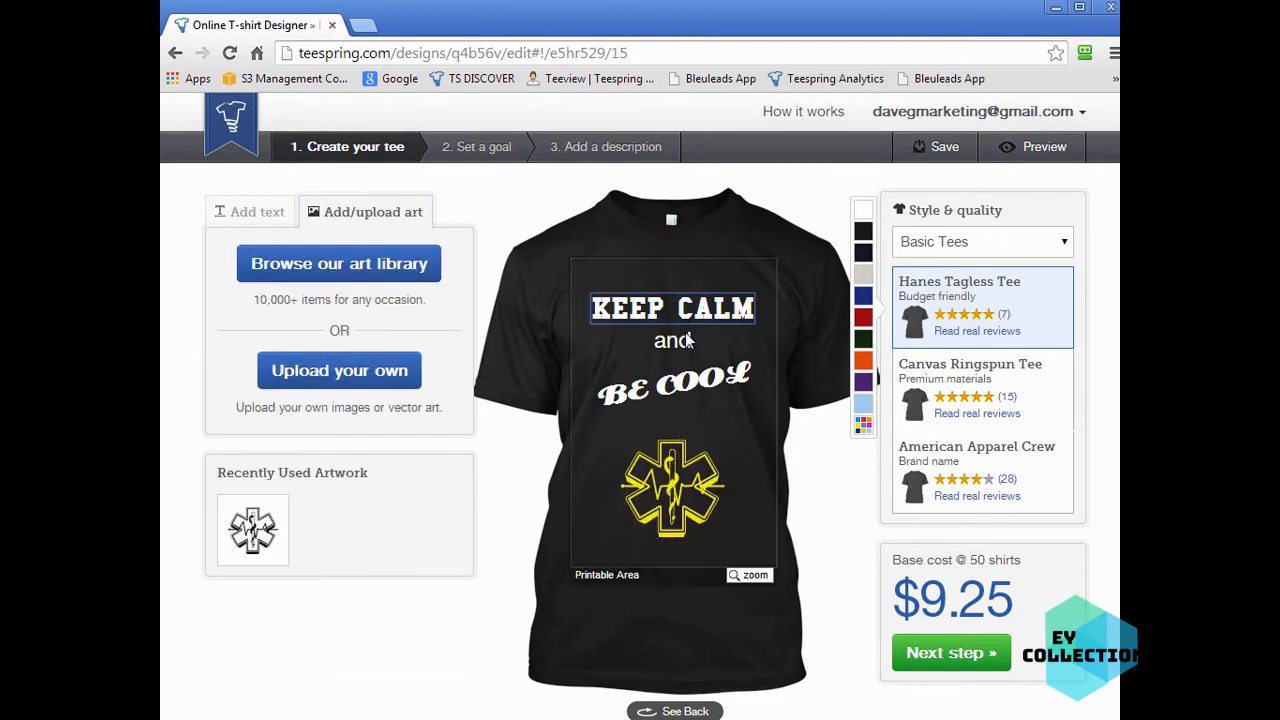
# - Browse the art library's Military category, including its Explosions and Weapons subcategories
pyautogui.click(380, 265)
pyautogui.moveTo(938, 343); pyautogui.dragTo(957, 310)
pyautogui.click(560, 266)
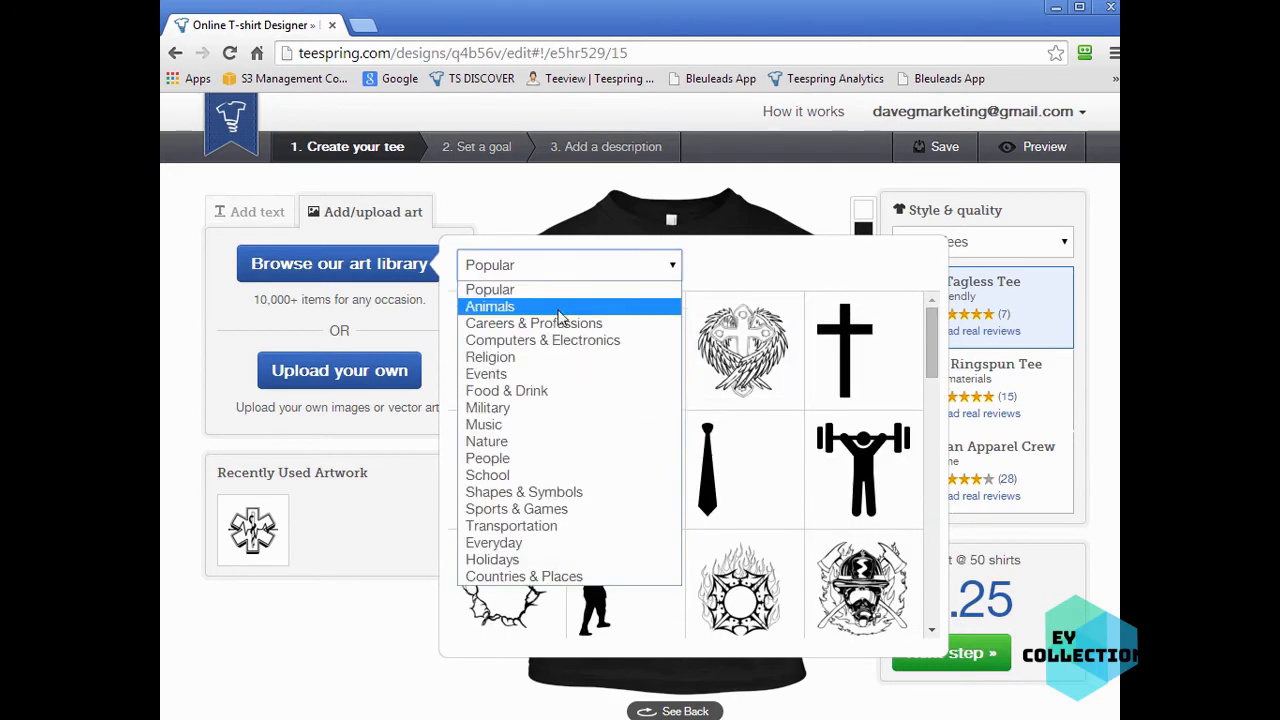
pyautogui.click(532, 408)
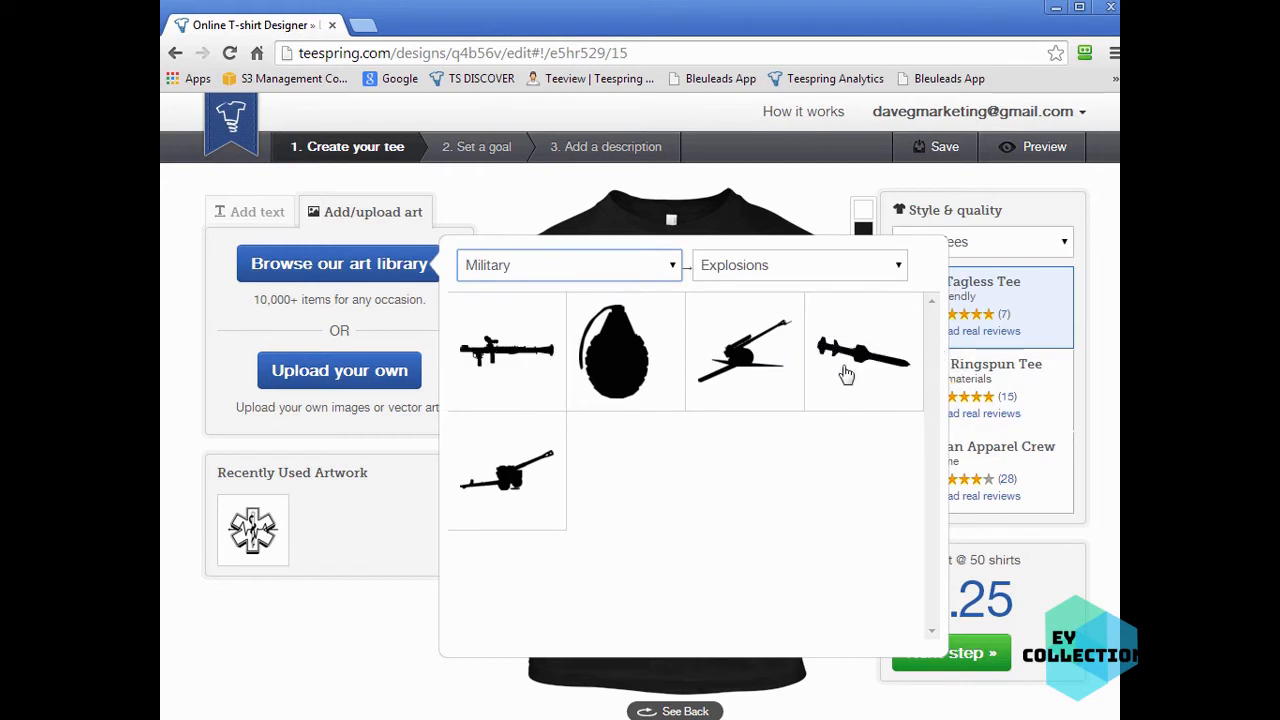
pyautogui.click(777, 268)
pyautogui.click(777, 307)
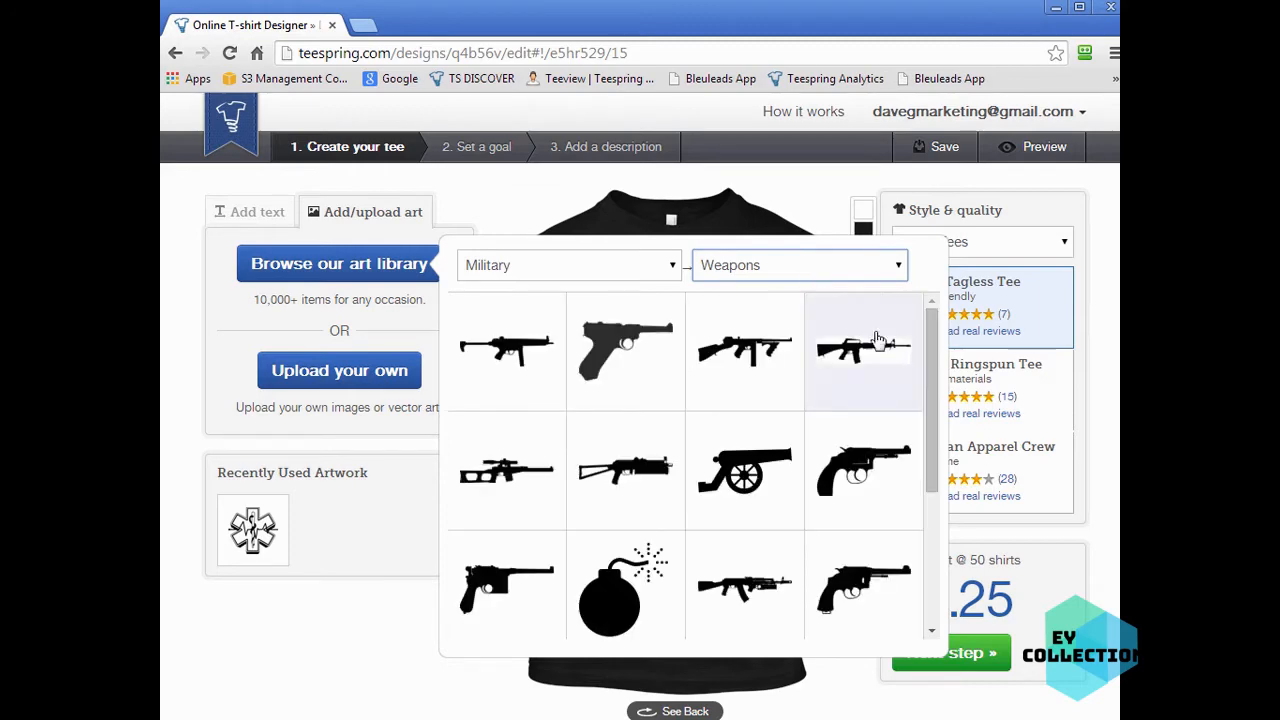
pyautogui.moveTo(931, 391); pyautogui.dragTo(938, 292)
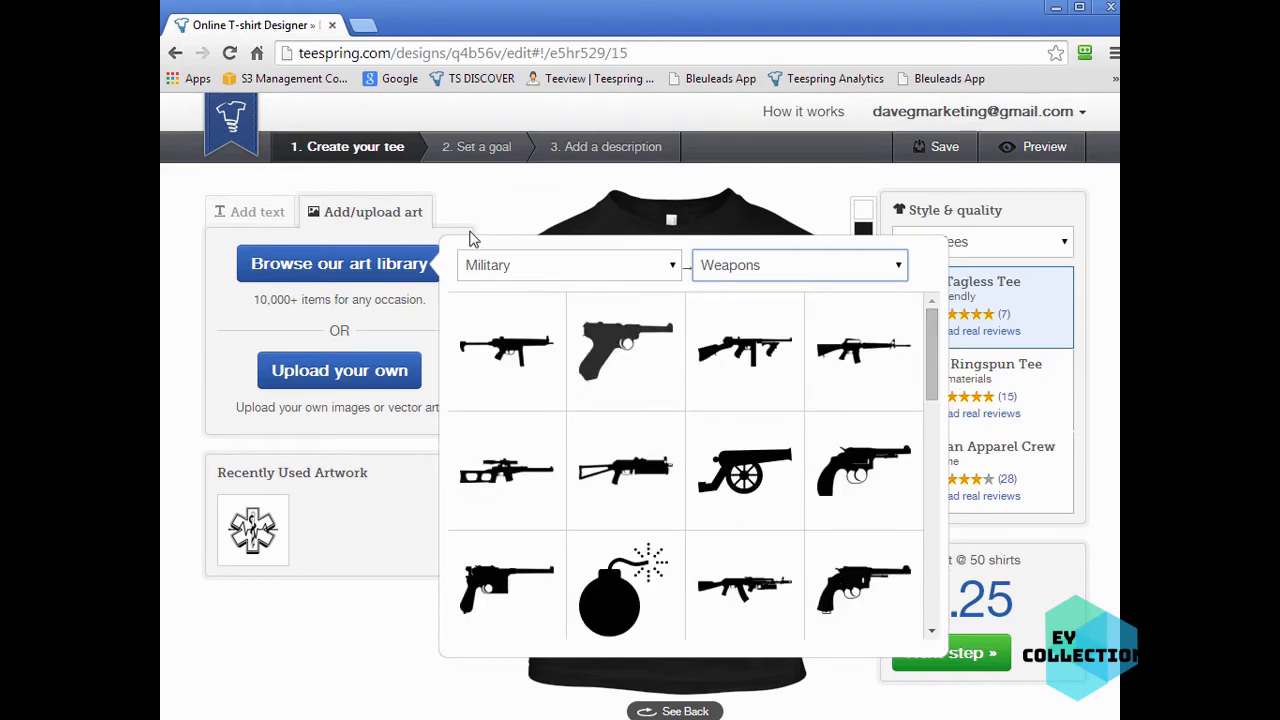
pyautogui.click(238, 325)
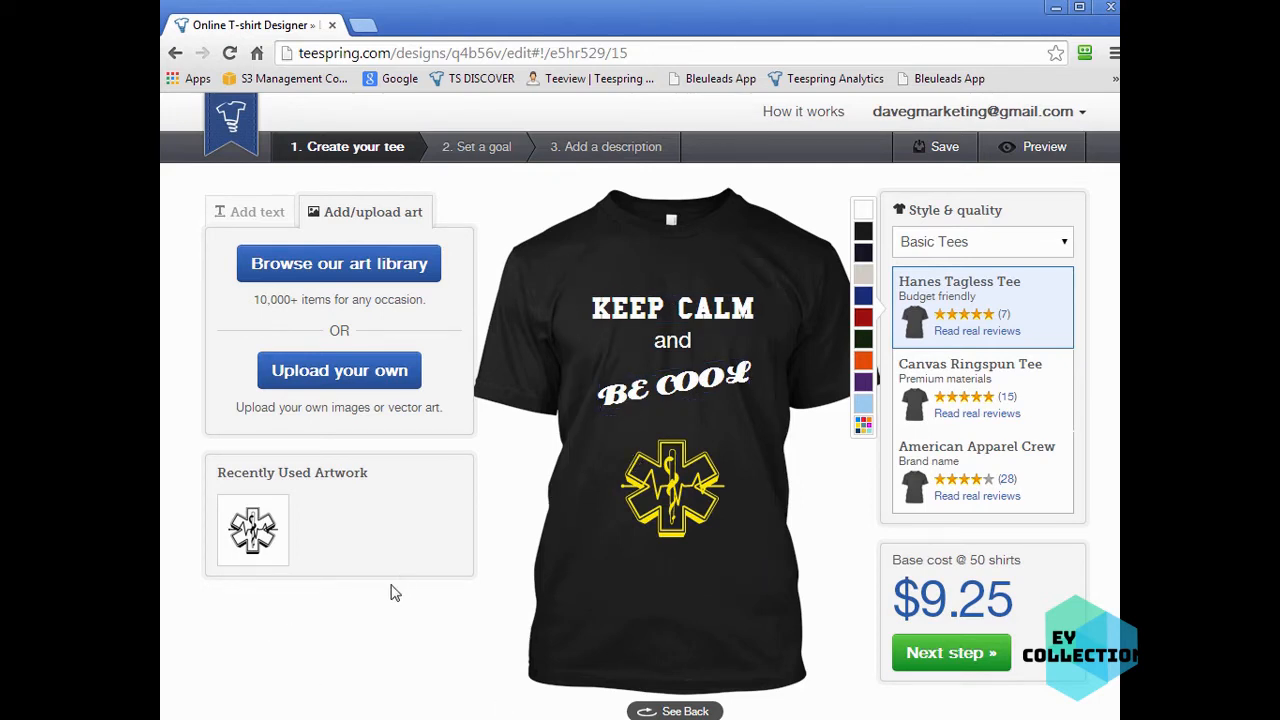
# - Open a new browser tab and search Google for 'funny hockey sayings'
pyautogui.click(363, 25)
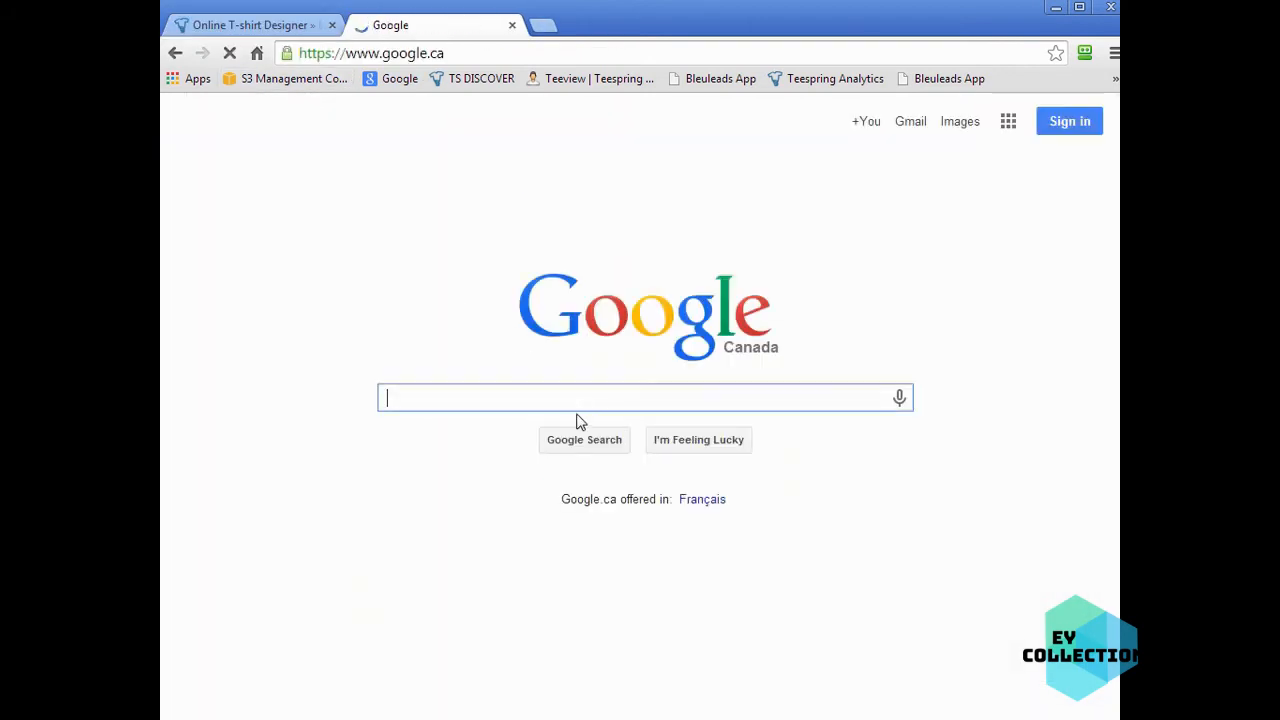
pyautogui.write('funn')
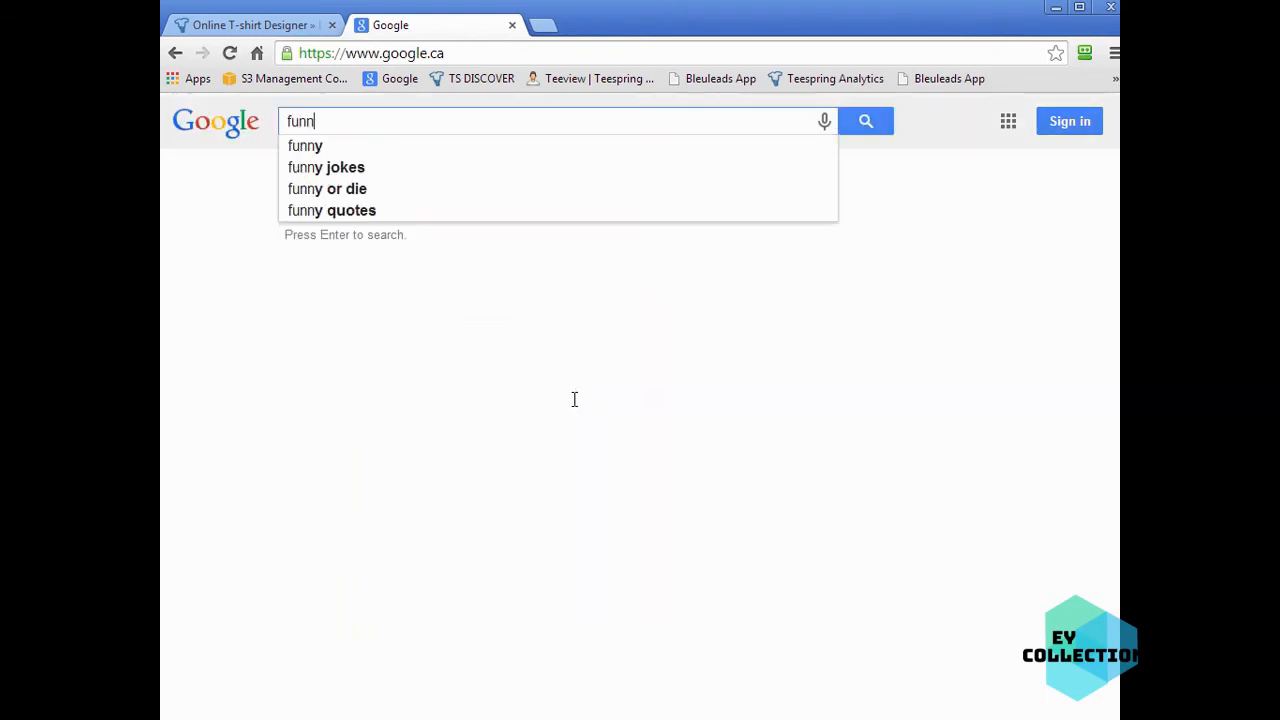
pyautogui.write('y hockey sayings')
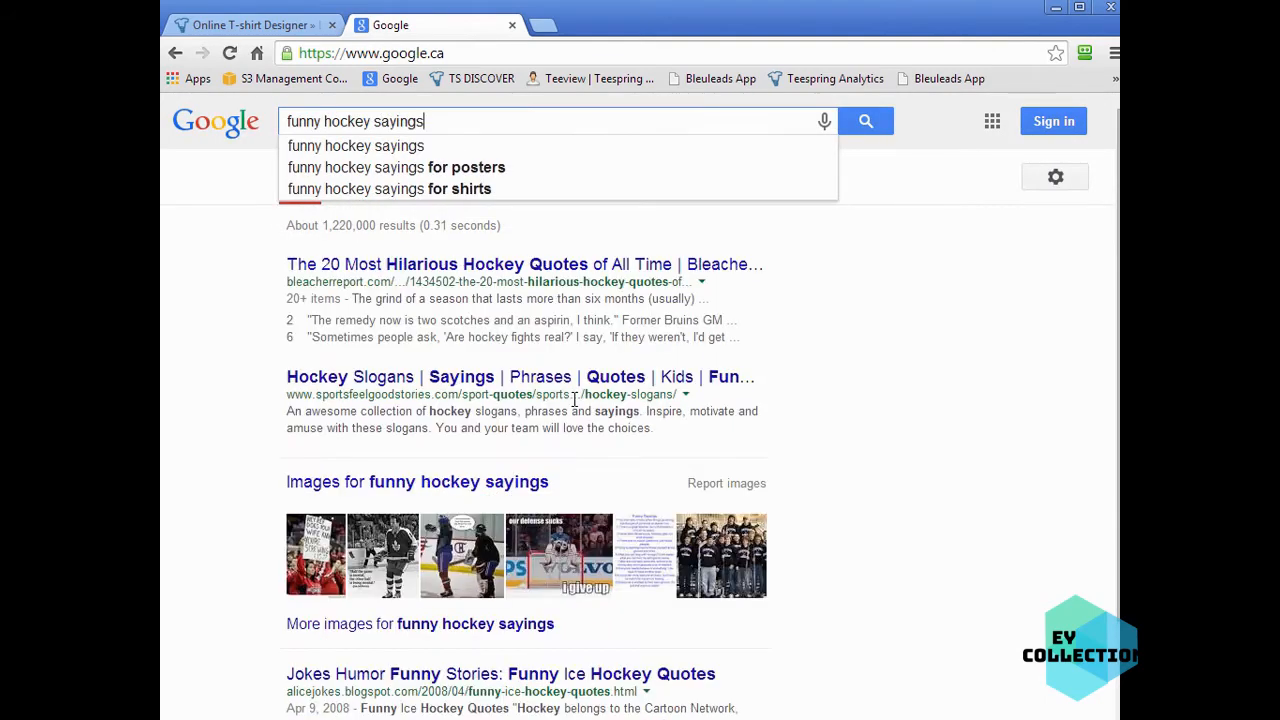
pyautogui.press('Return')
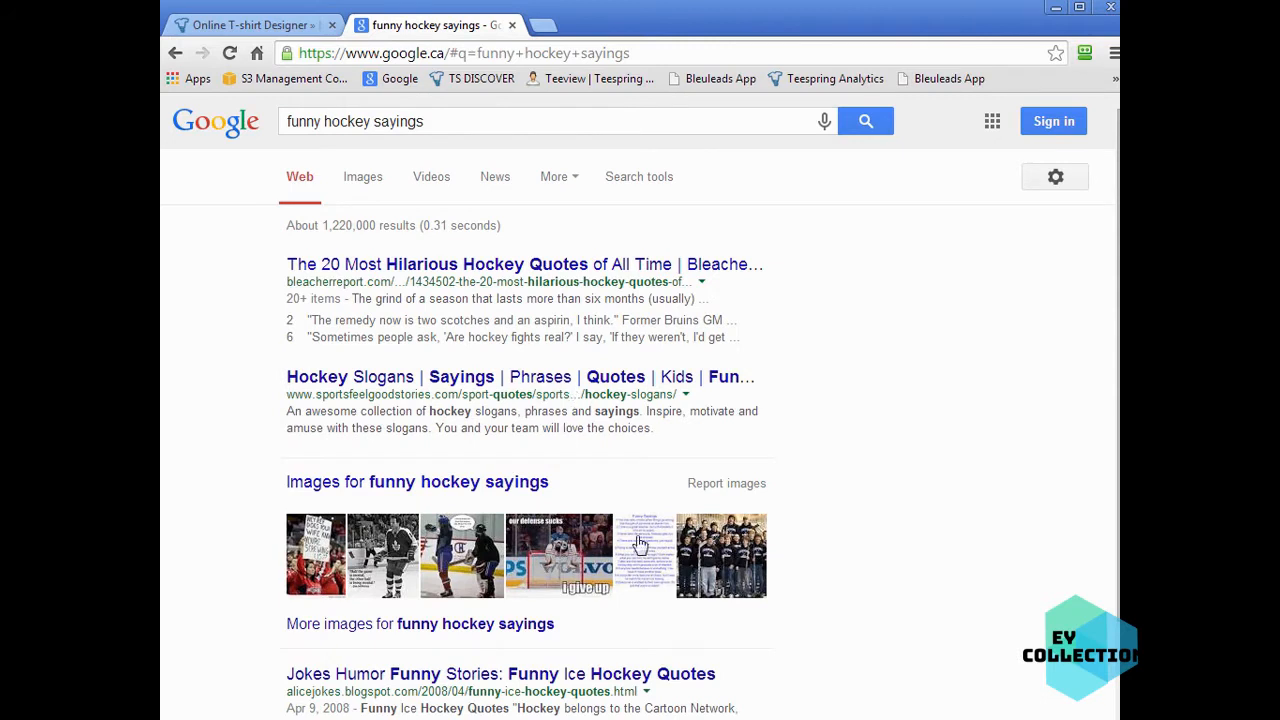
# - Open the Hockey Slogans result in a new tab and read through the listed slogans
pyautogui.middleClick(520, 377)
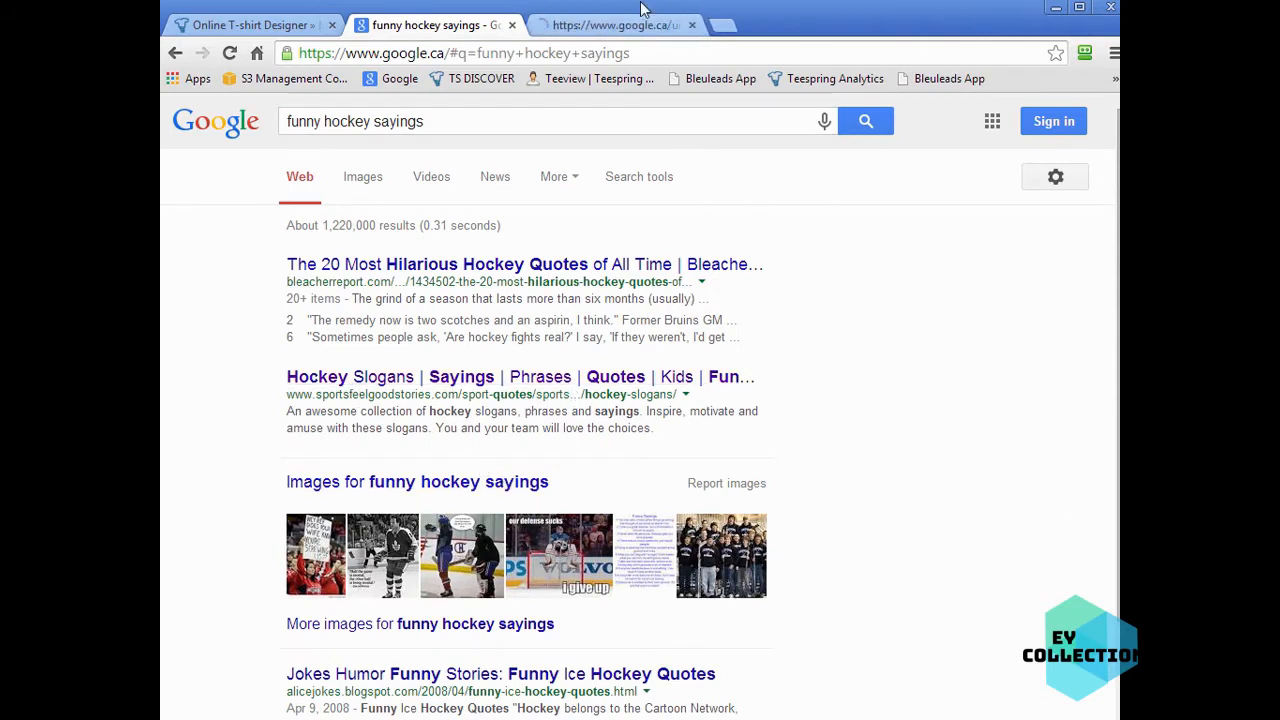
pyautogui.click(640, 24)
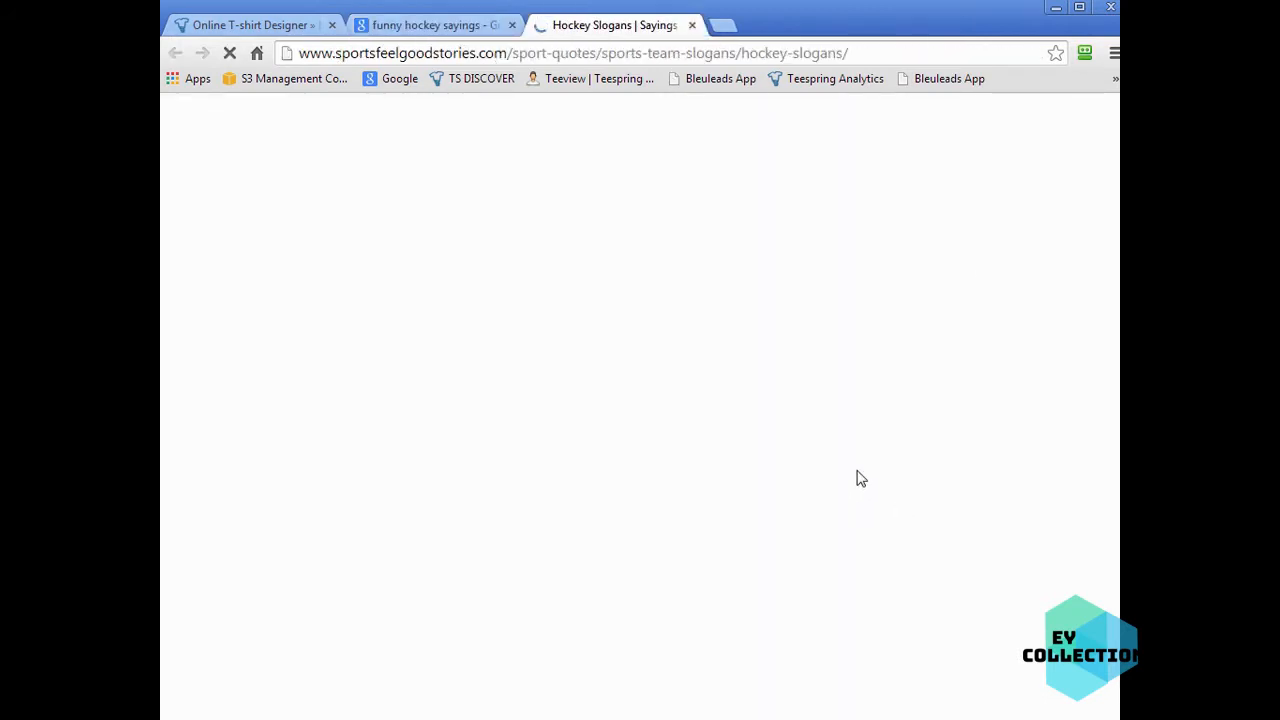
pyautogui.scroll(-5, 797, 614)
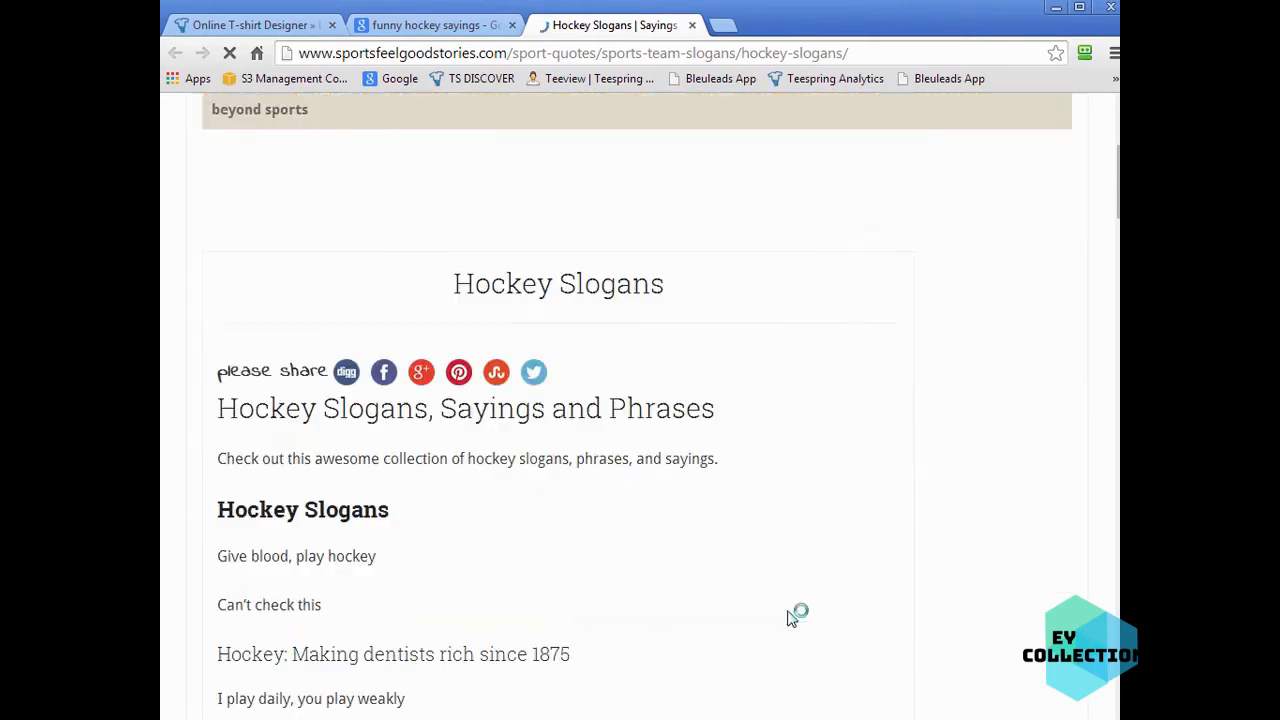
pyautogui.scroll(-15, 826, 590)
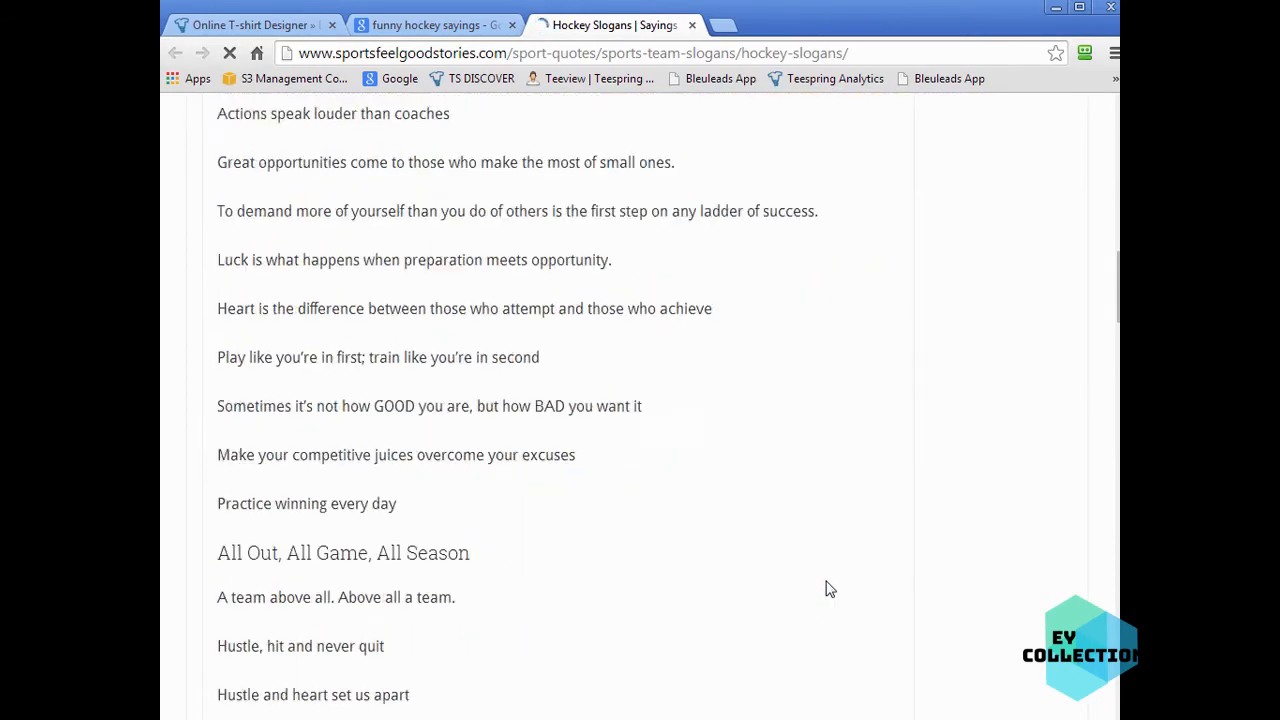
pyautogui.scroll(-20, 678, 487)
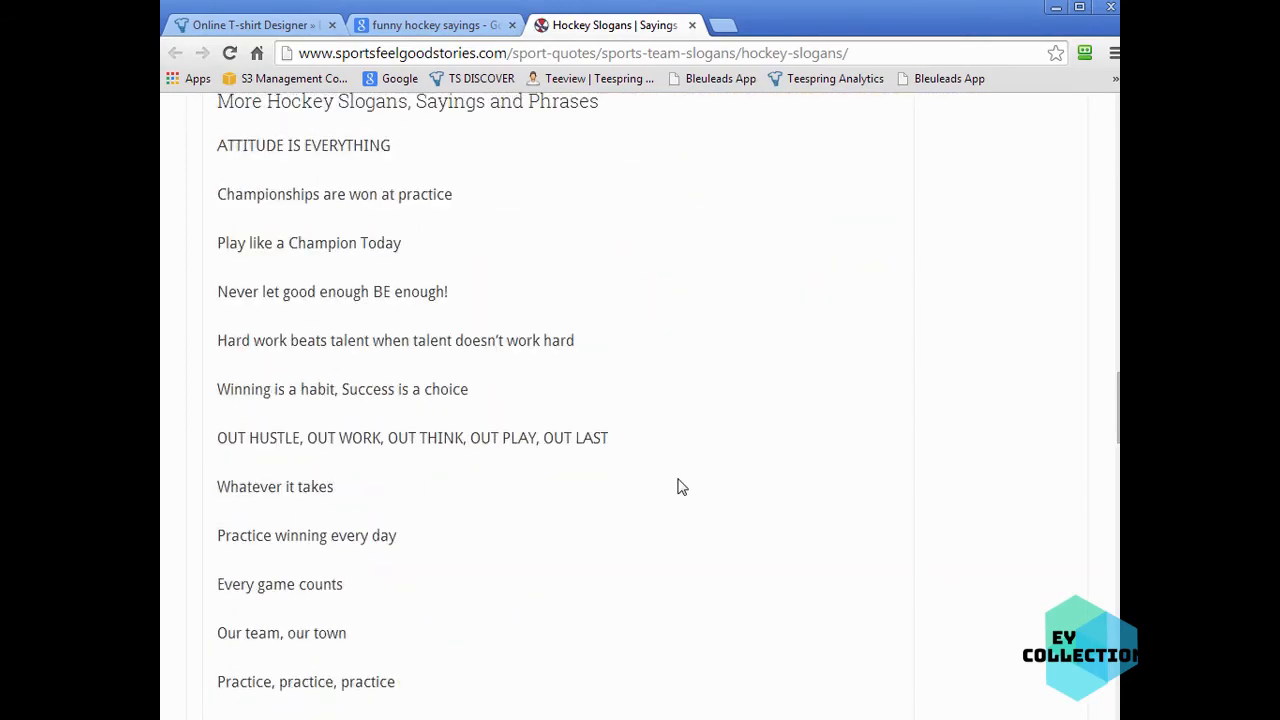
pyautogui.scroll(-6, 678, 487)
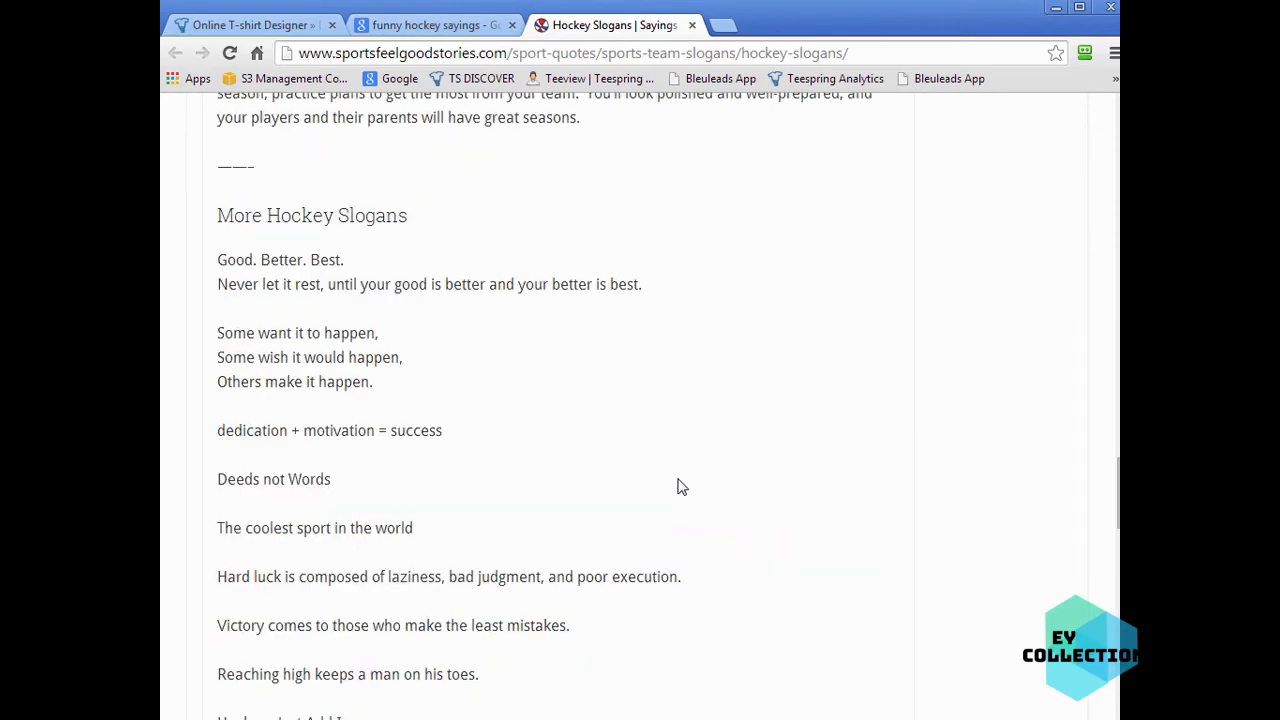
pyautogui.scroll(-2, 678, 487)
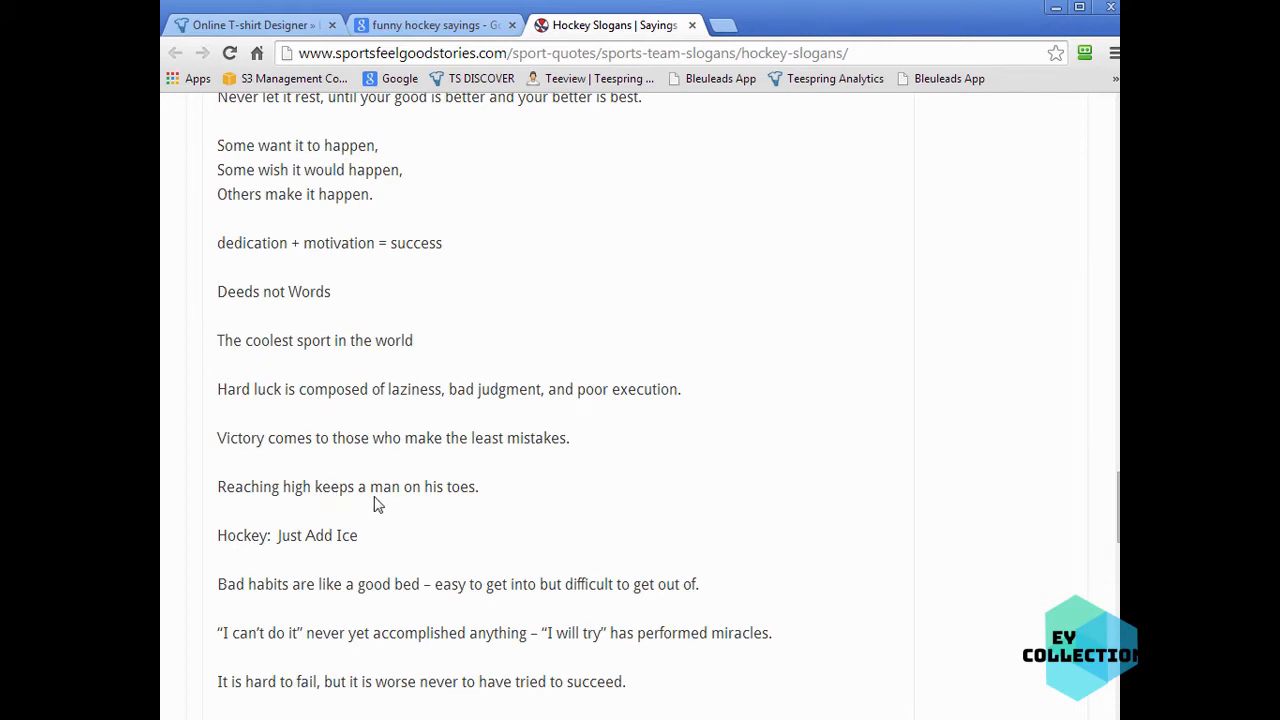
pyautogui.scroll(-2, 689, 515)
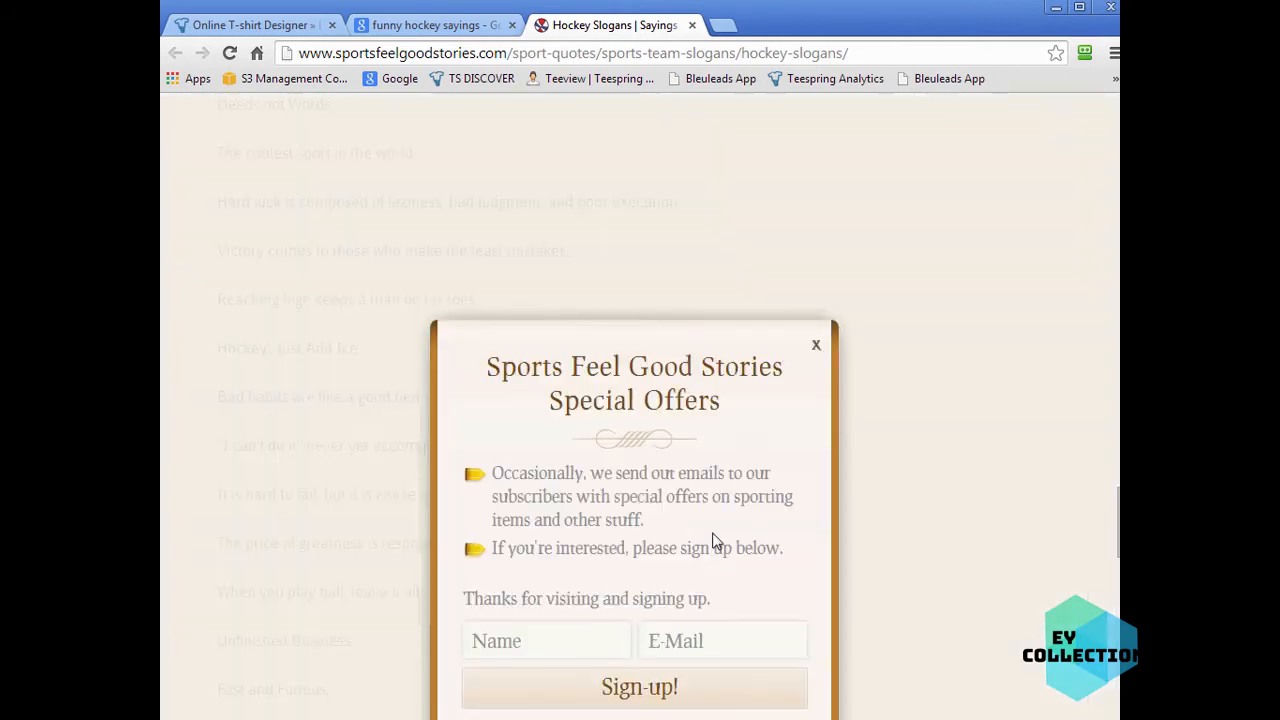
pyautogui.click(817, 345)
pyautogui.moveTo(1116, 522); pyautogui.dragTo(1111, 214)
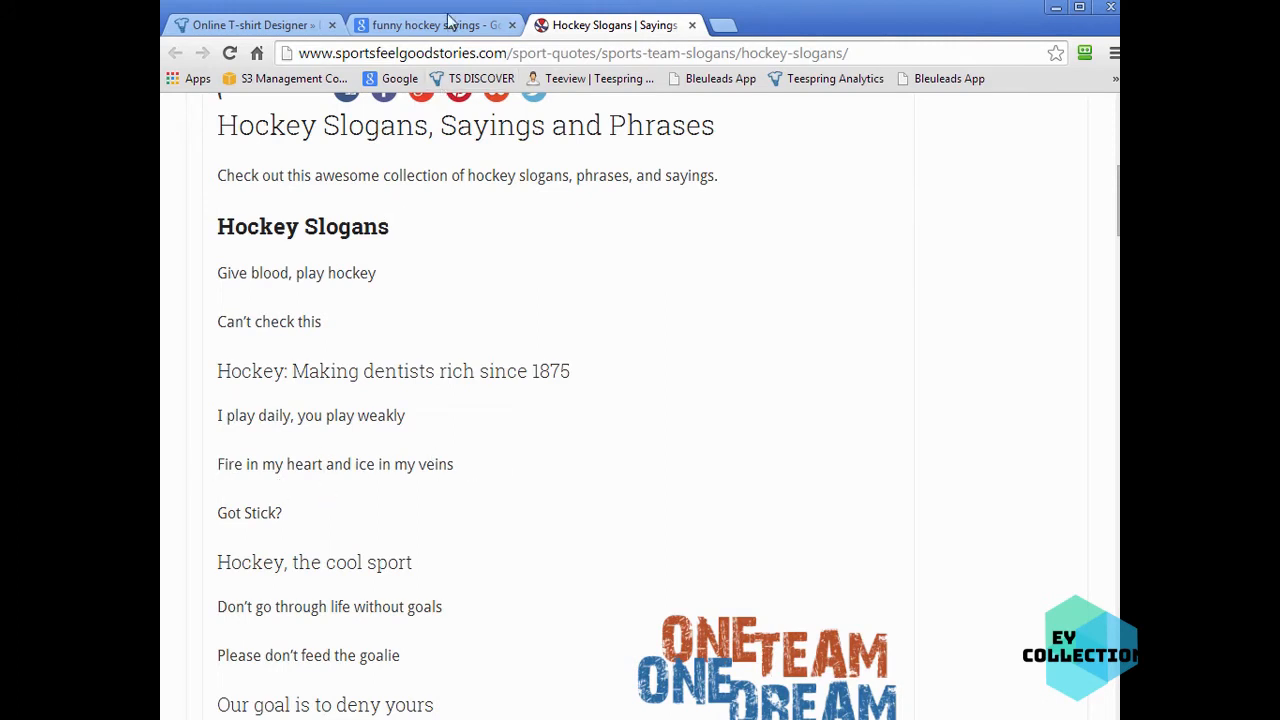
# - Return to the designer and add the Hockey Skull art from the Sports & Games › Winter Sports art library
pyautogui.click(262, 25)
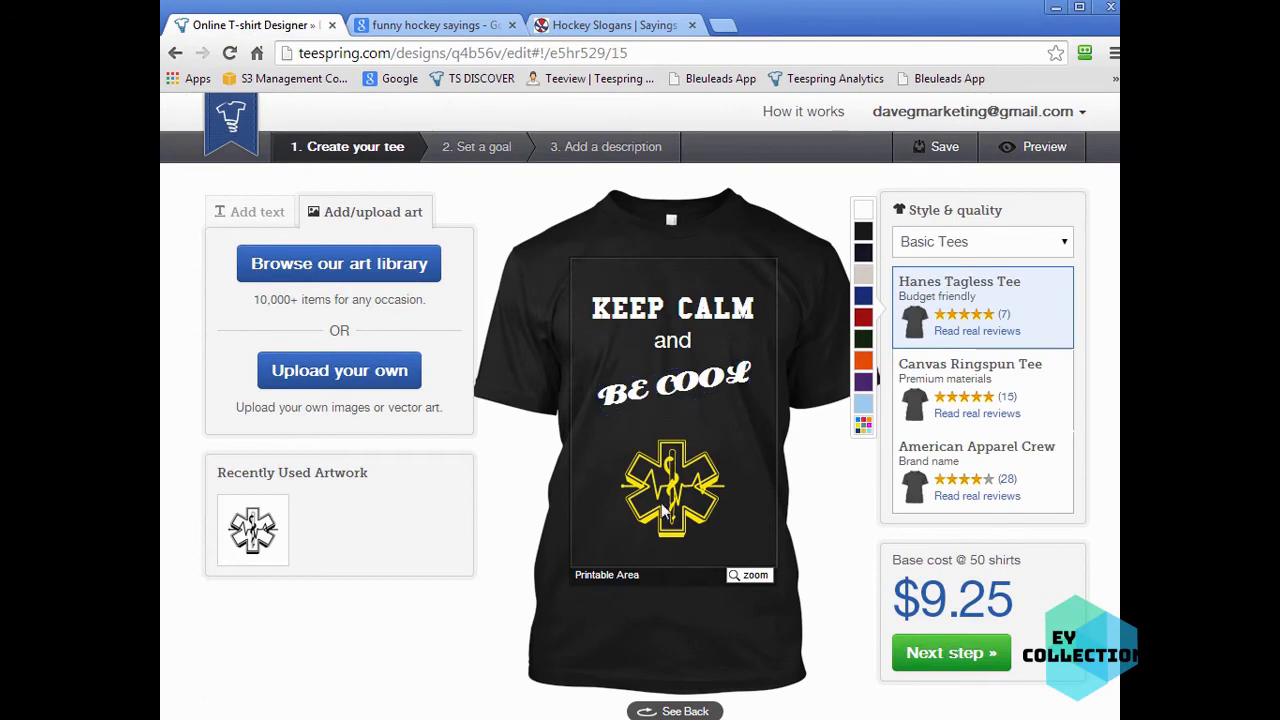
pyautogui.click(357, 264)
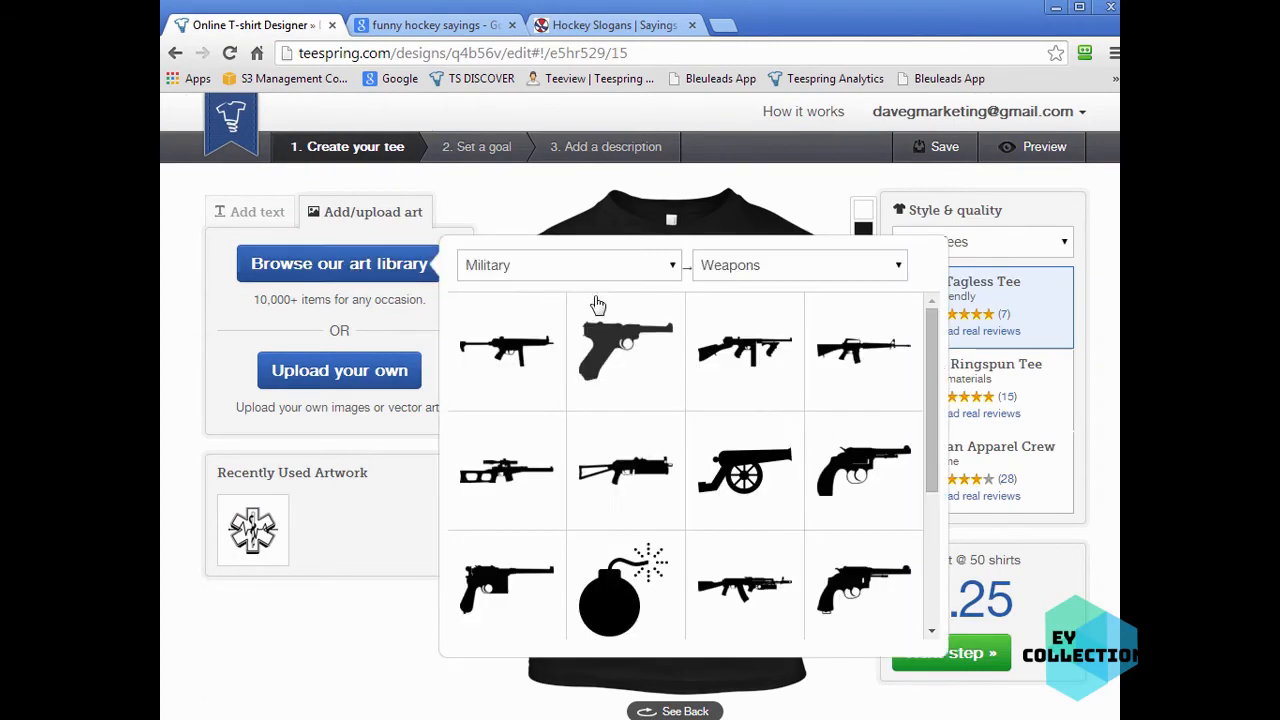
pyautogui.click(636, 272)
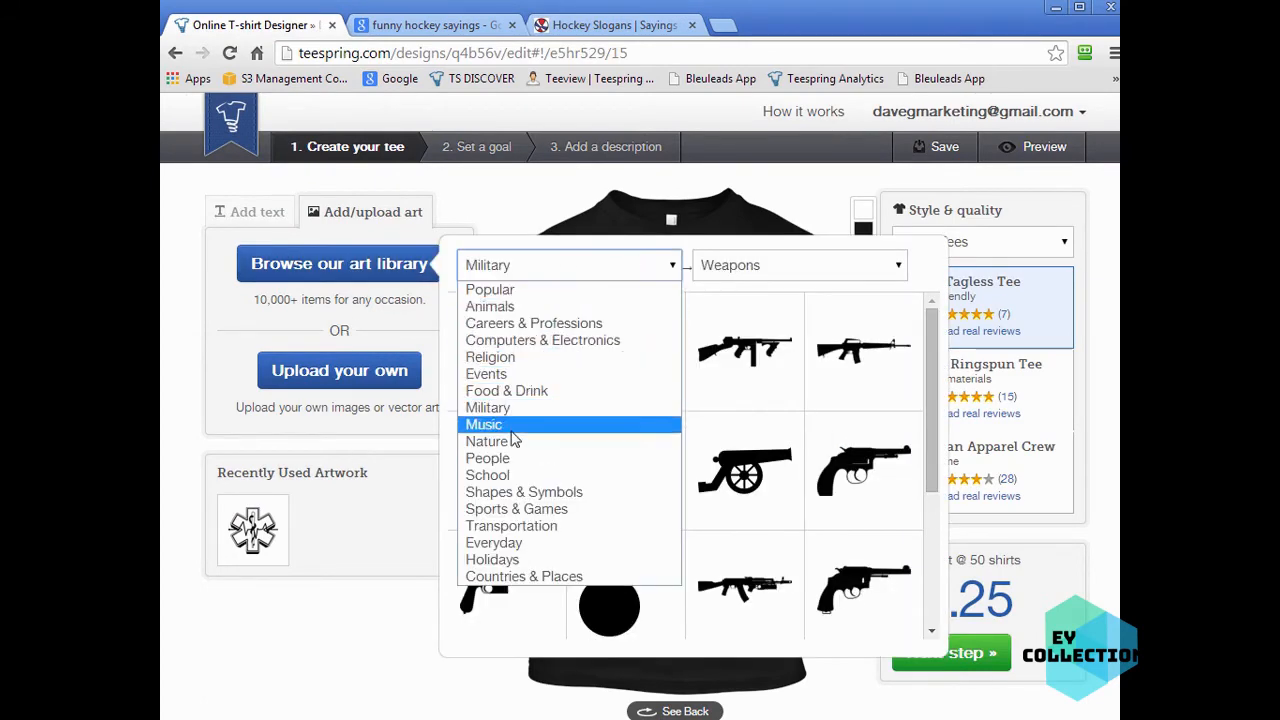
pyautogui.click(527, 509)
pyautogui.click(785, 268)
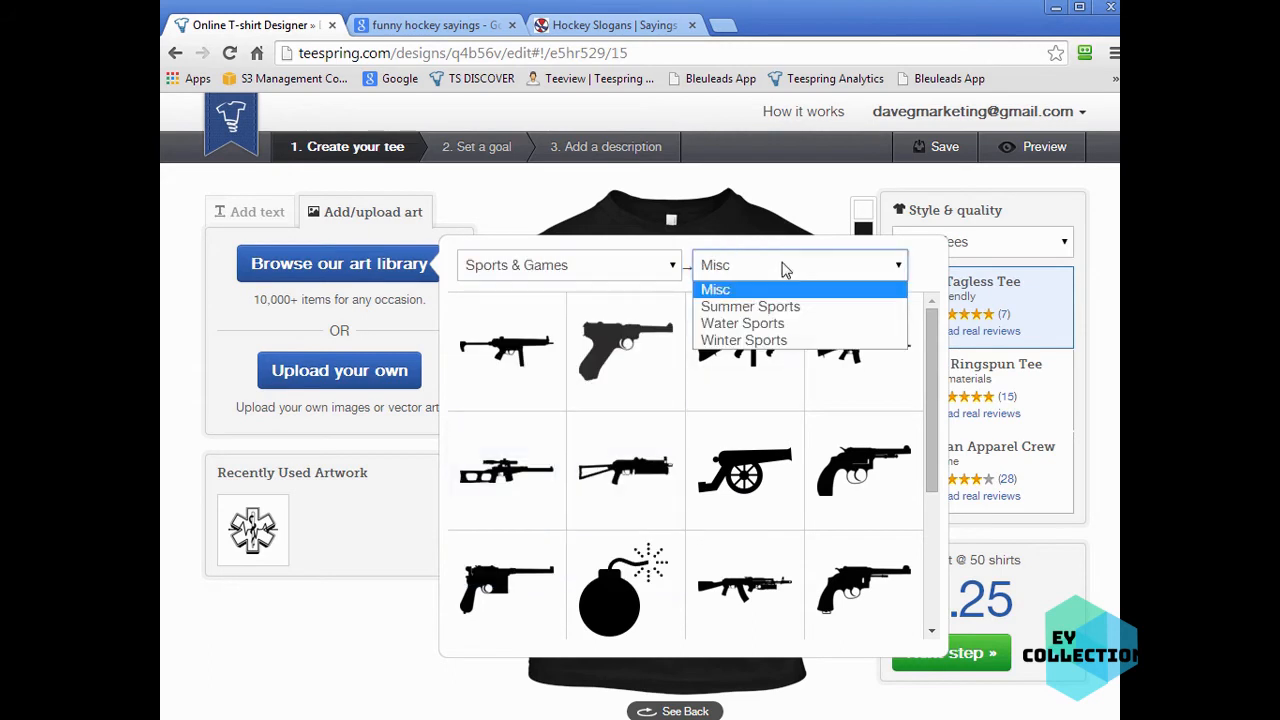
pyautogui.click(800, 340)
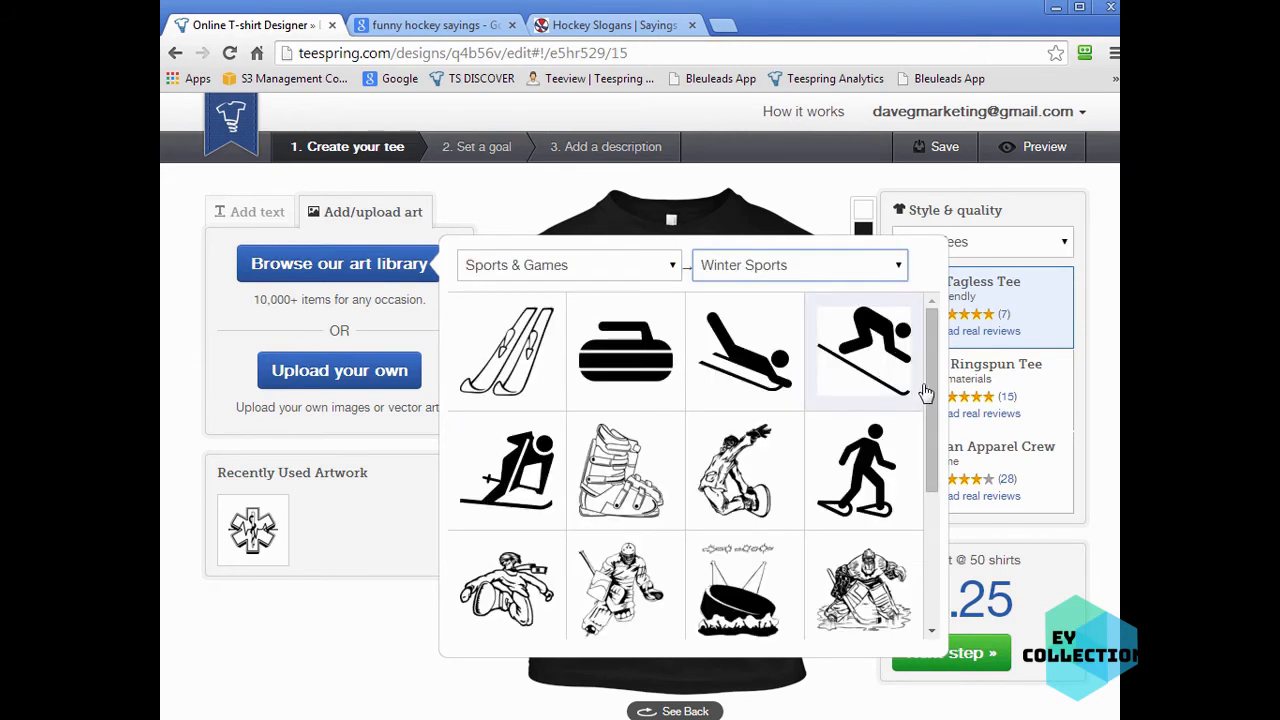
pyautogui.scroll(-1, 930, 405)
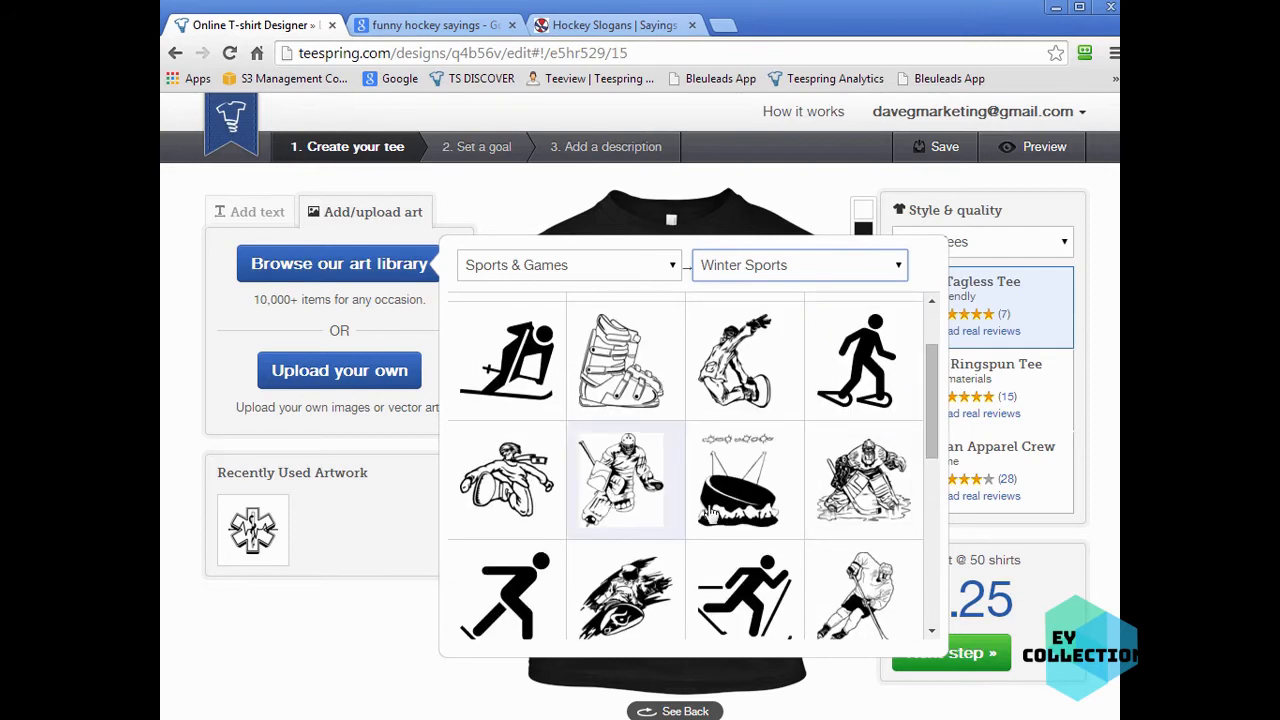
pyautogui.scroll(-1, 894, 551)
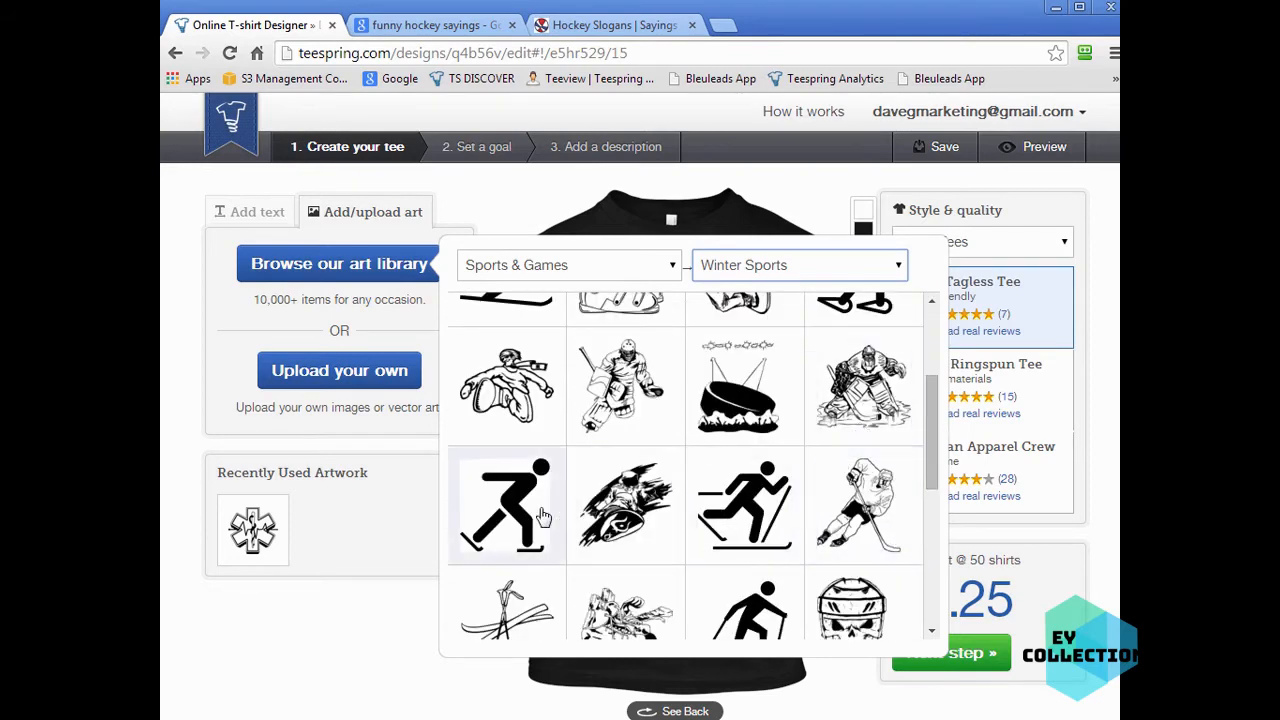
pyautogui.scroll(-1, 878, 520)
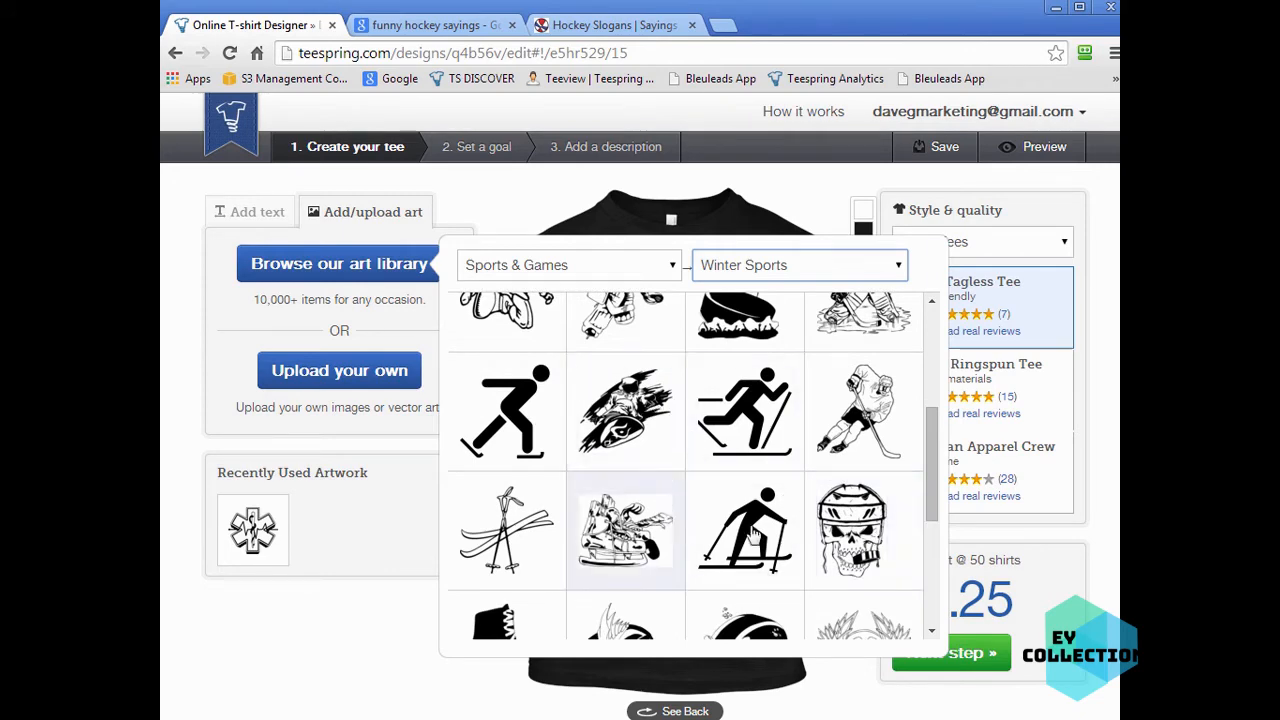
pyautogui.scroll(-1, 754, 535)
pyautogui.click(843, 457)
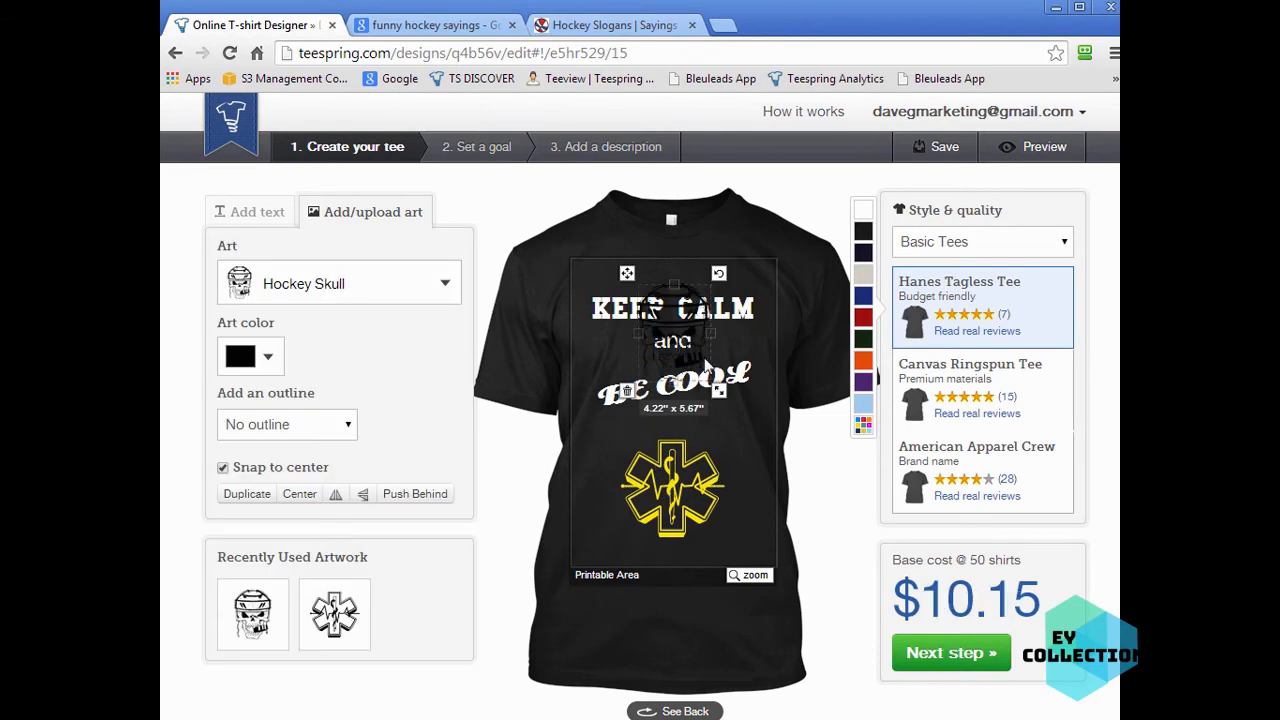
# - Move the hockey skull below the slogan and delete the yellow EMS symbol
pyautogui.moveTo(698, 368); pyautogui.dragTo(686, 480)
pyautogui.click(712, 545)
pyautogui.press('Delete')
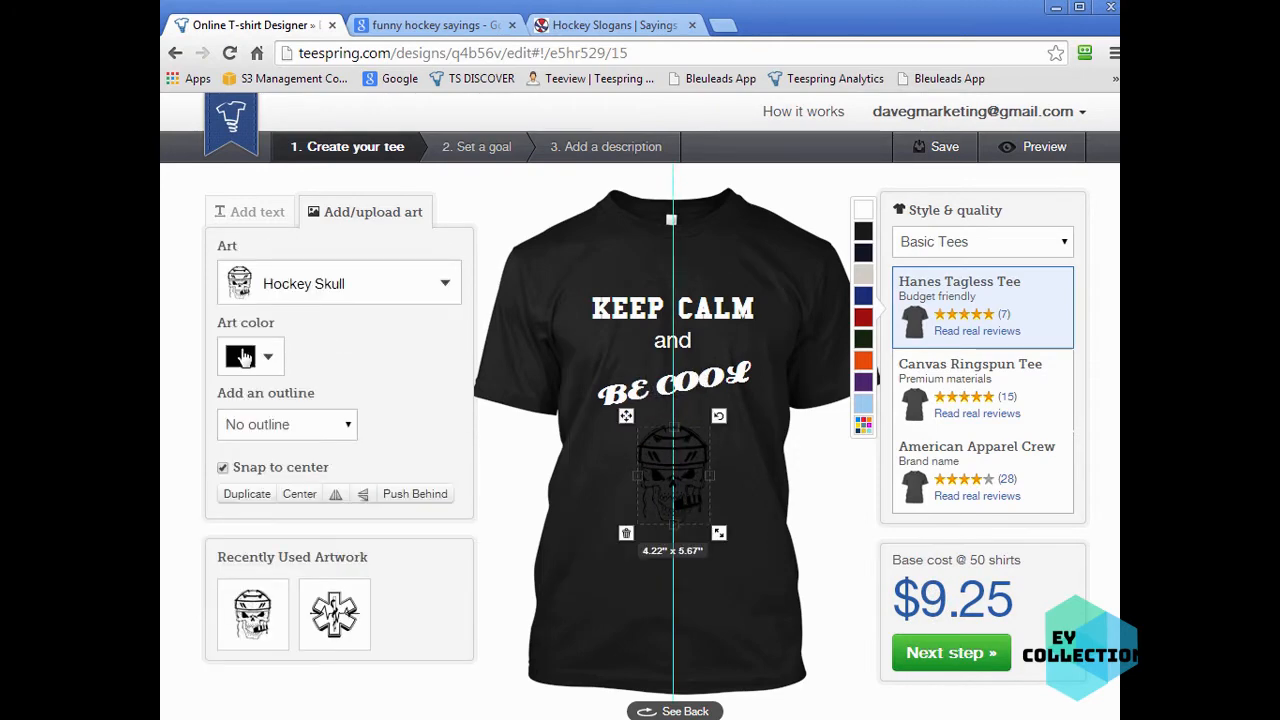
# - Set the hockey skull's art color to white and deselect it
pyautogui.click(243, 358)
pyautogui.click(351, 214)
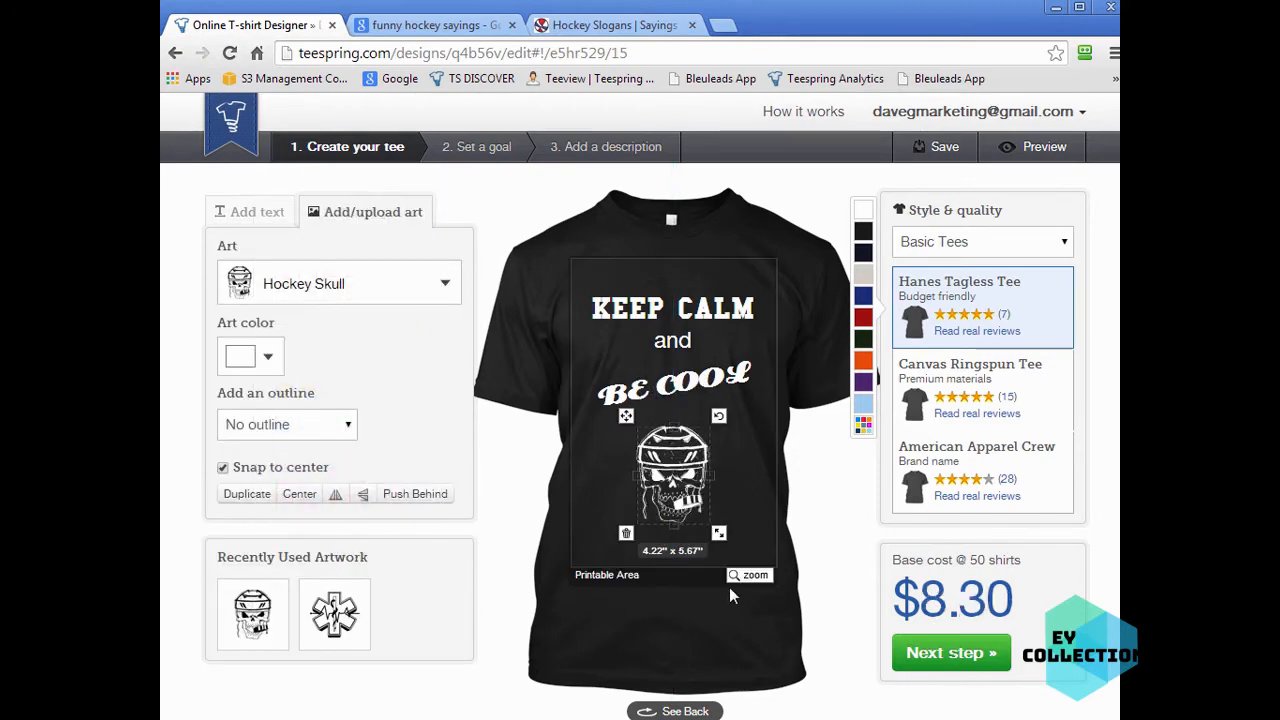
pyautogui.click(727, 610)
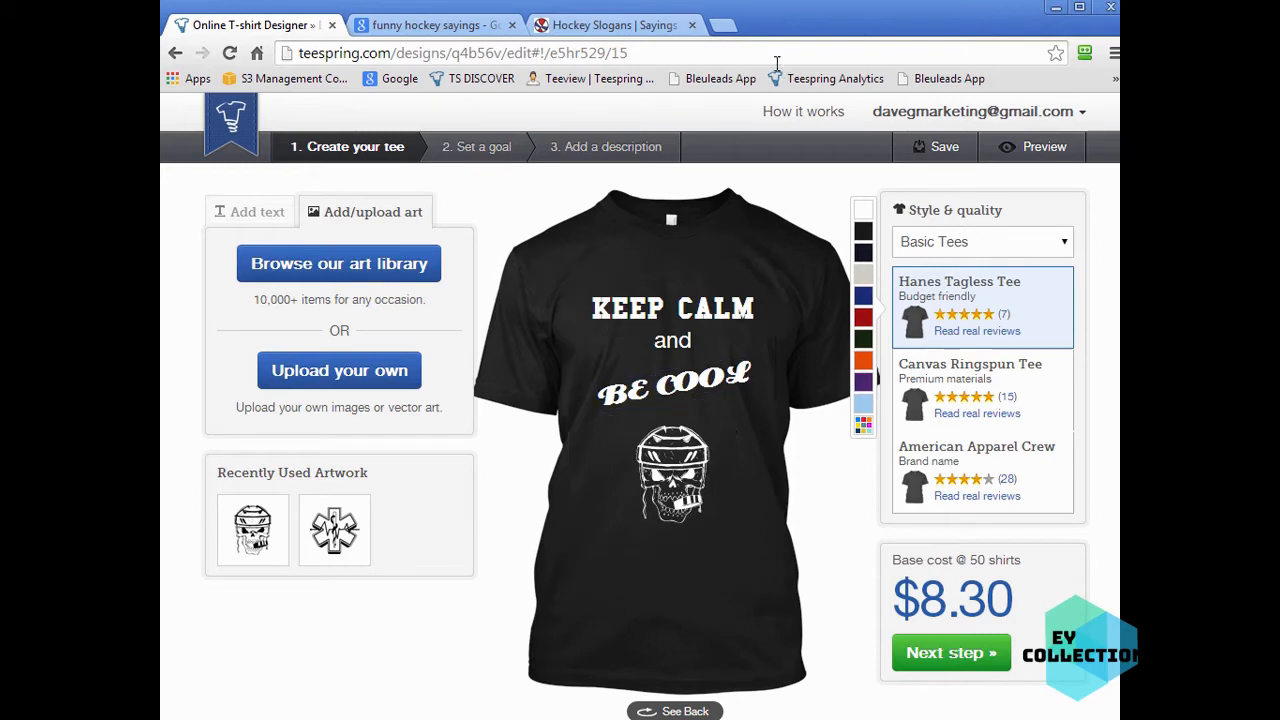
# - Revisit the Google results and the hockey slogans page for slogan ideas
pyautogui.click(440, 25)
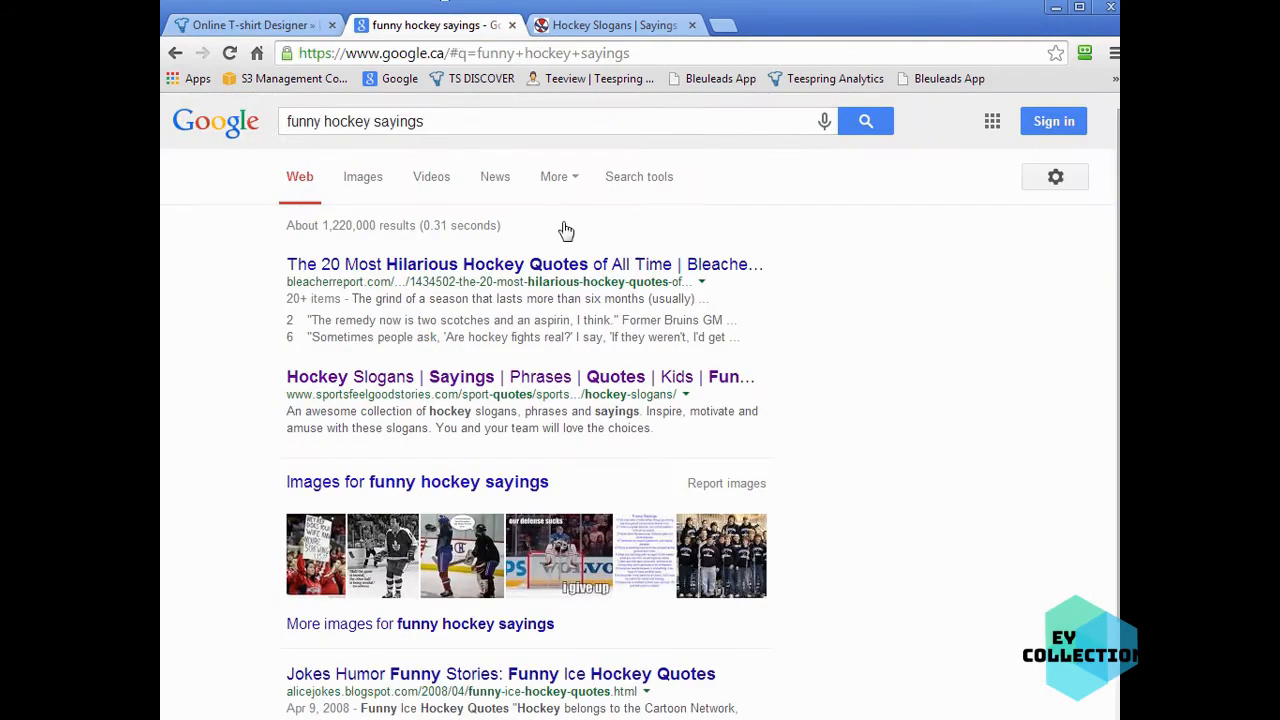
pyautogui.click(600, 25)
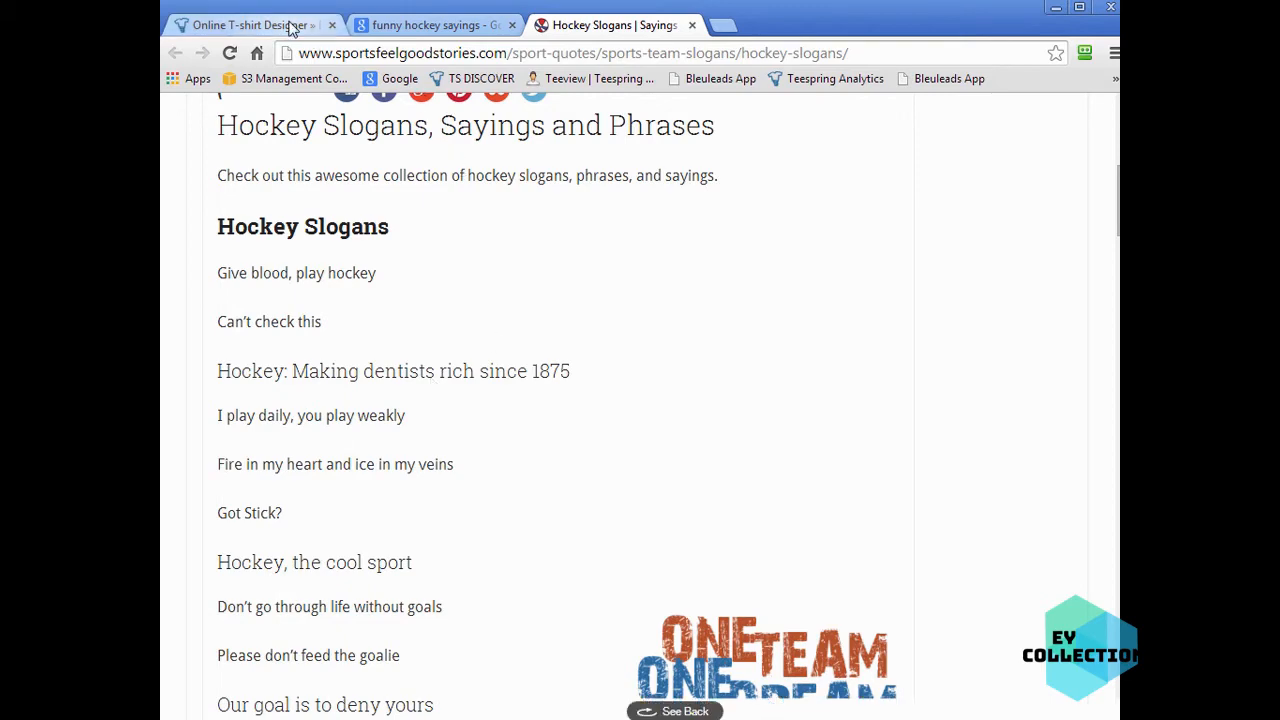
# - Back in the designer, replace the 'KEEP CALM' line with 'FIRE IN MY'
pyautogui.click(250, 25)
pyautogui.click(672, 308)
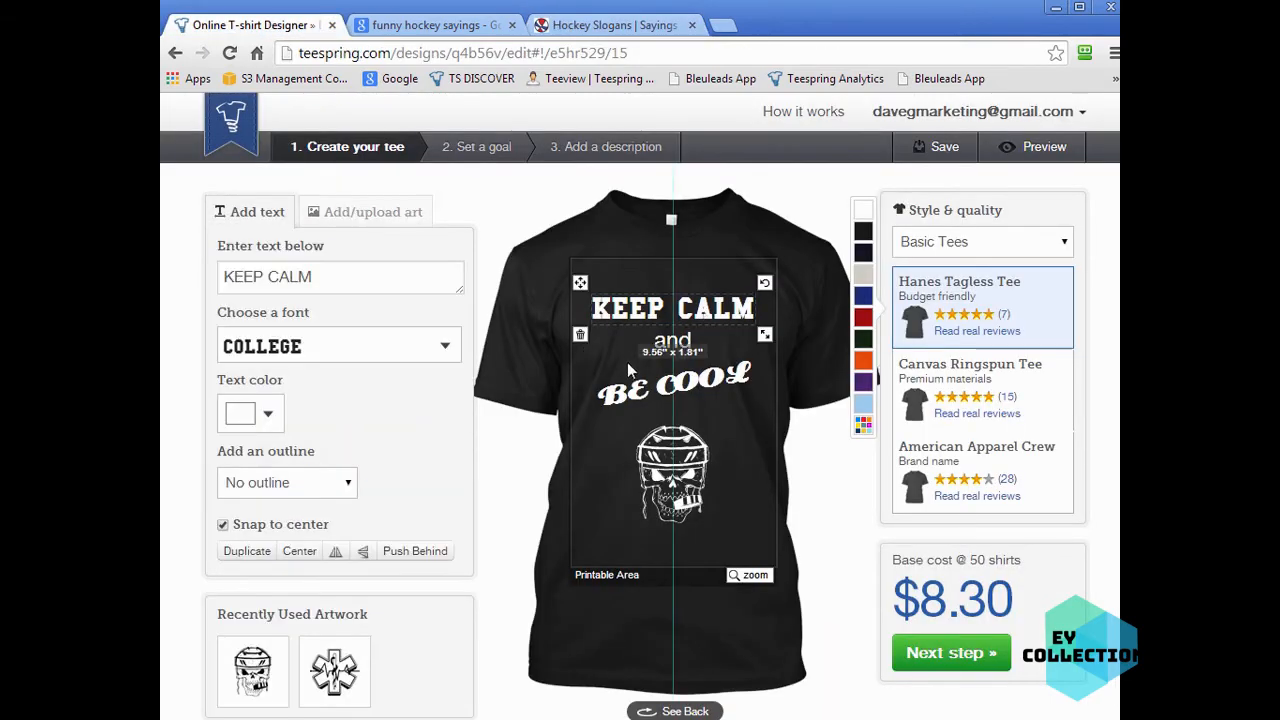
pyautogui.click(314, 276)
pyautogui.moveTo(314, 276); pyautogui.dragTo(220, 280)
pyautogui.write('F')
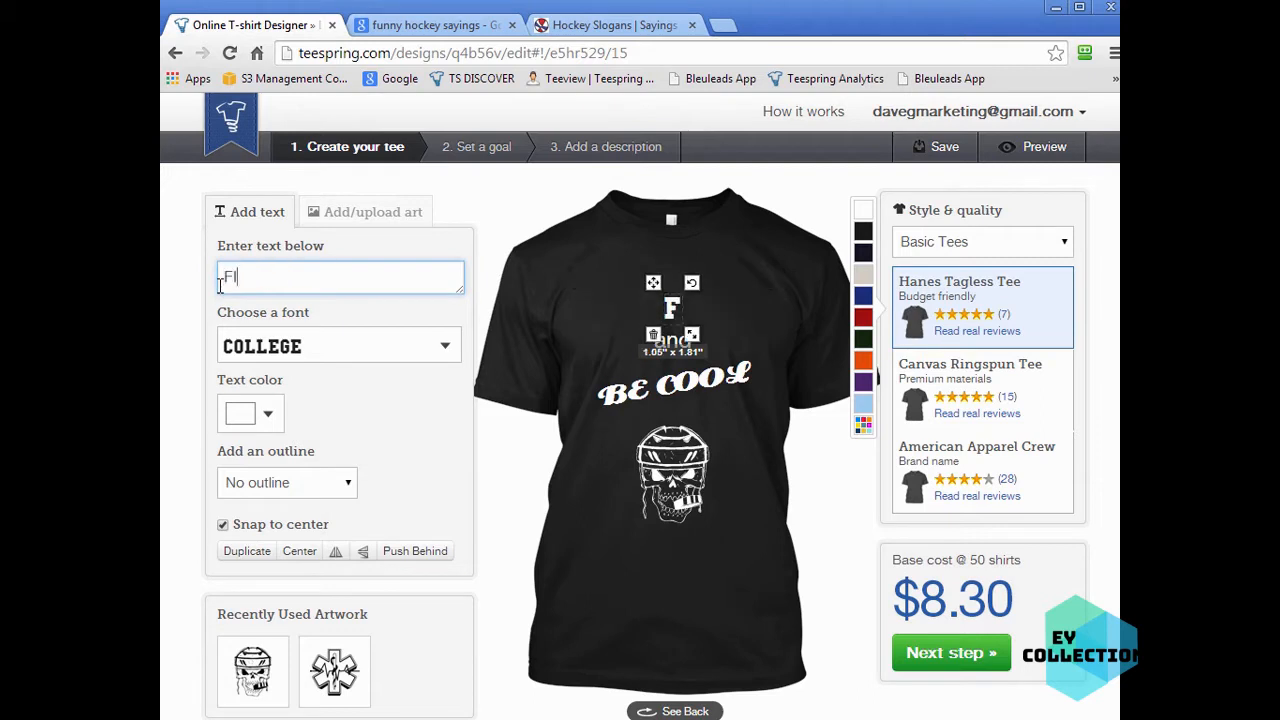
pyautogui.write('IRE IN MYH')
pyautogui.press('BackSpace')
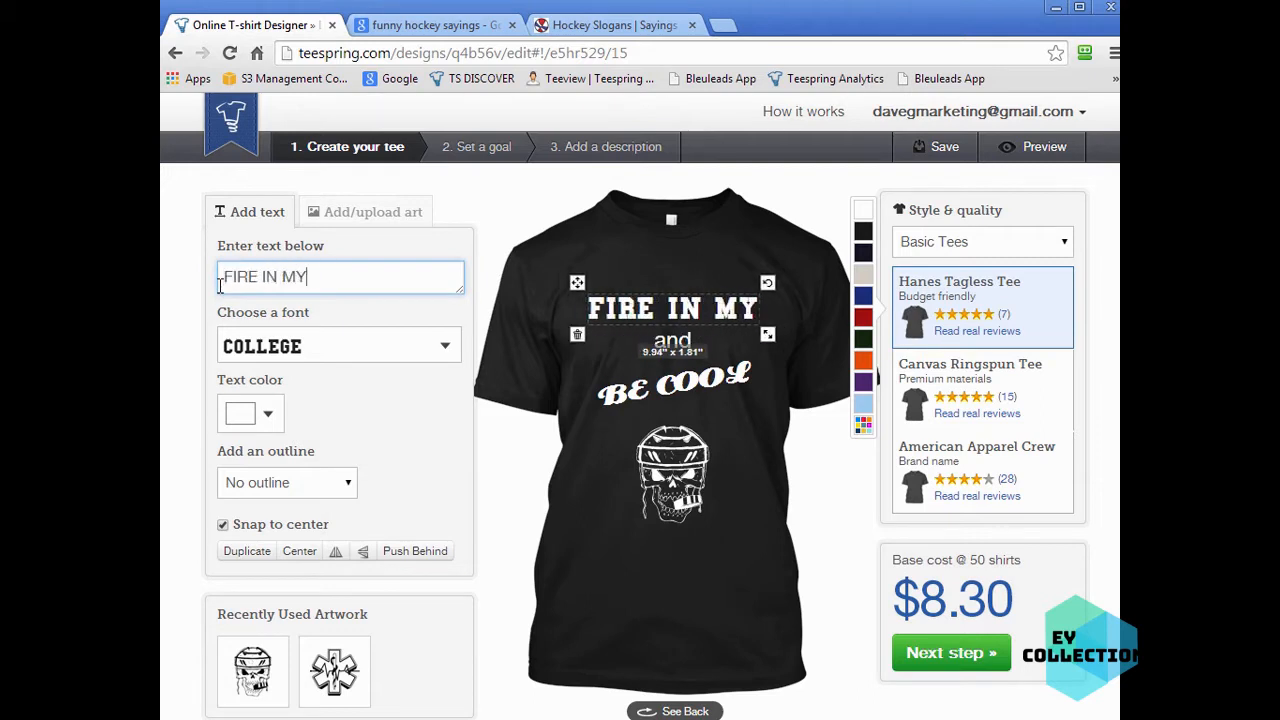
# - Replace the 'and' line with 'HEART'
pyautogui.click(676, 344)
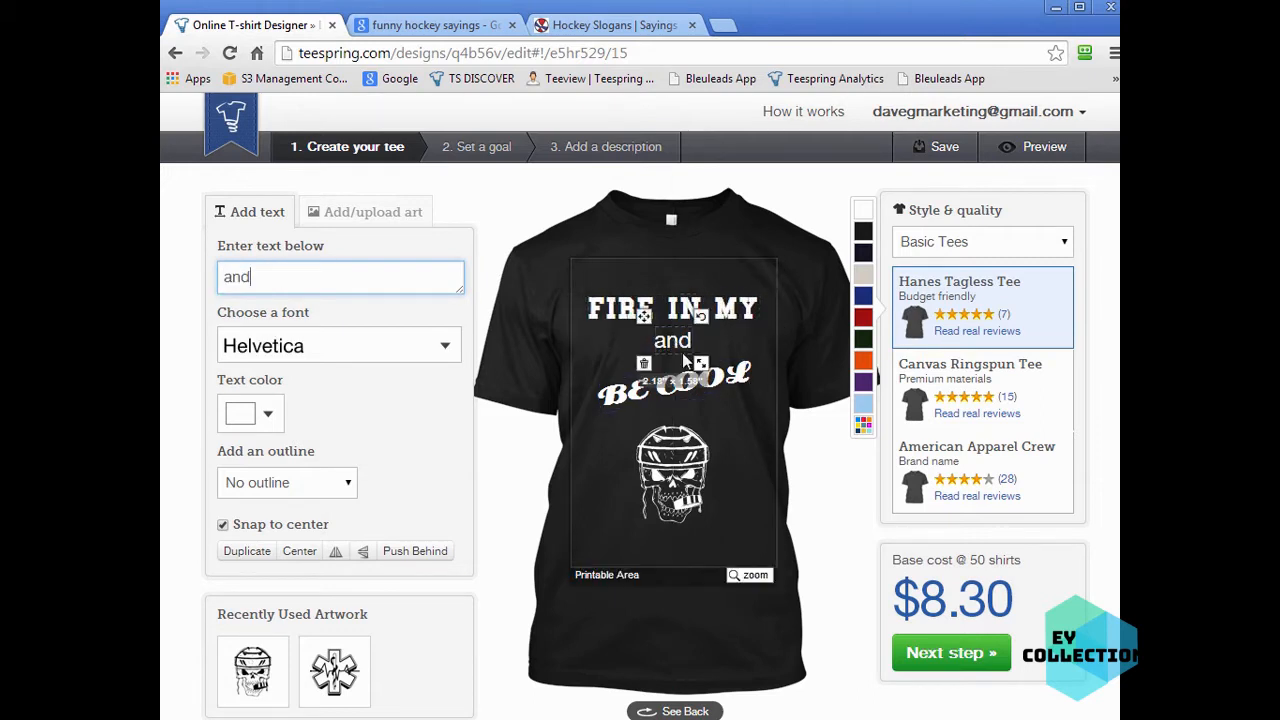
pyautogui.moveTo(312, 285); pyautogui.dragTo(179, 284)
pyautogui.write('HEART')
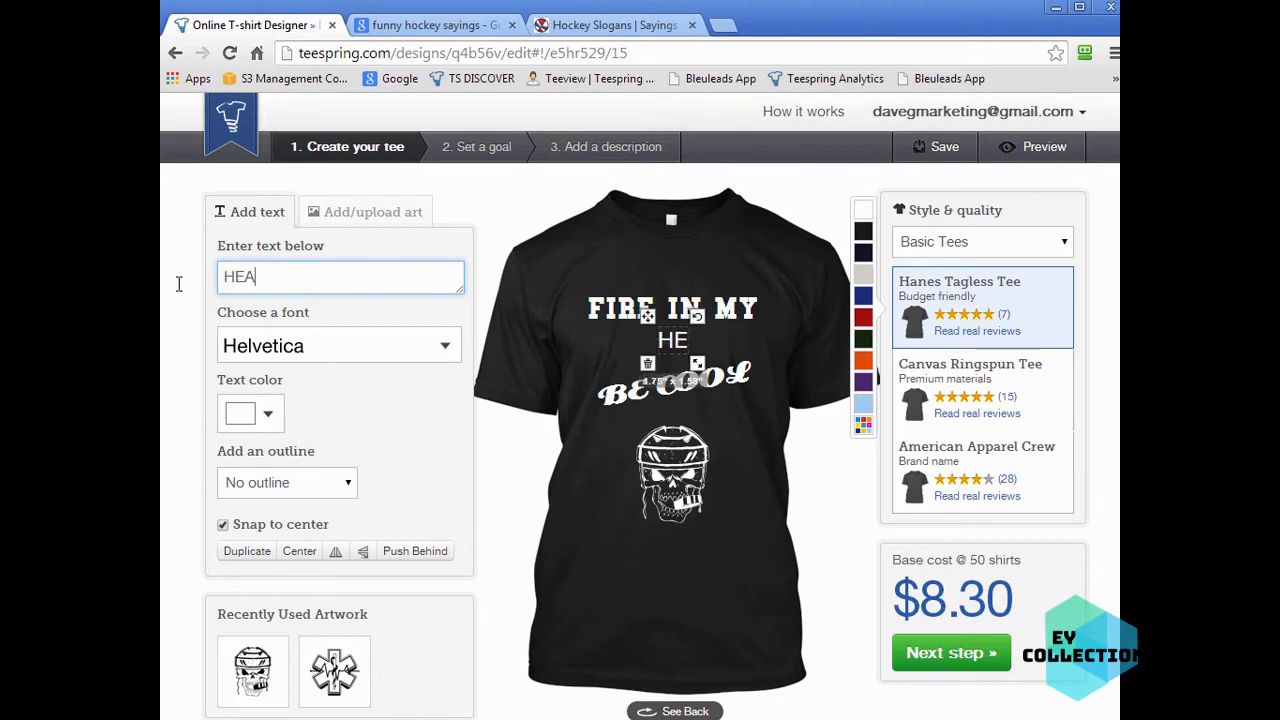
# - Replace the 'BE COOL' line with 'ICE IN MY'
pyautogui.click(728, 386)
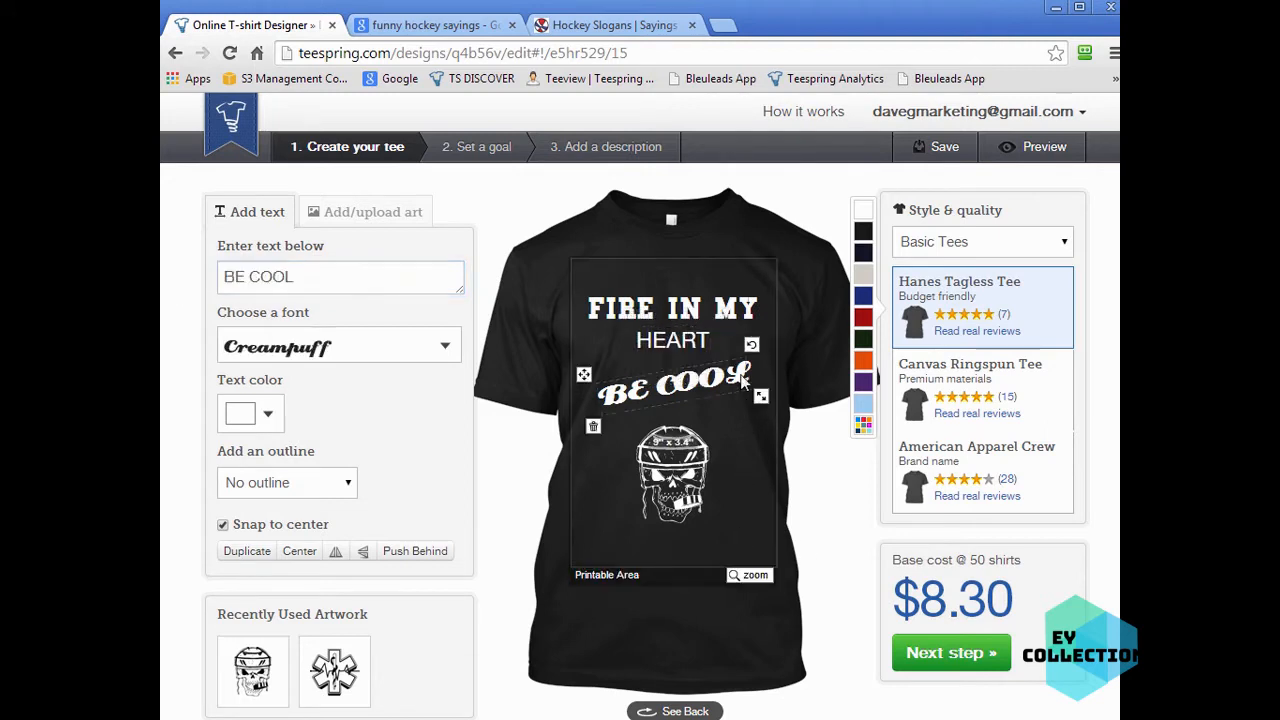
pyautogui.moveTo(337, 285); pyautogui.dragTo(178, 279)
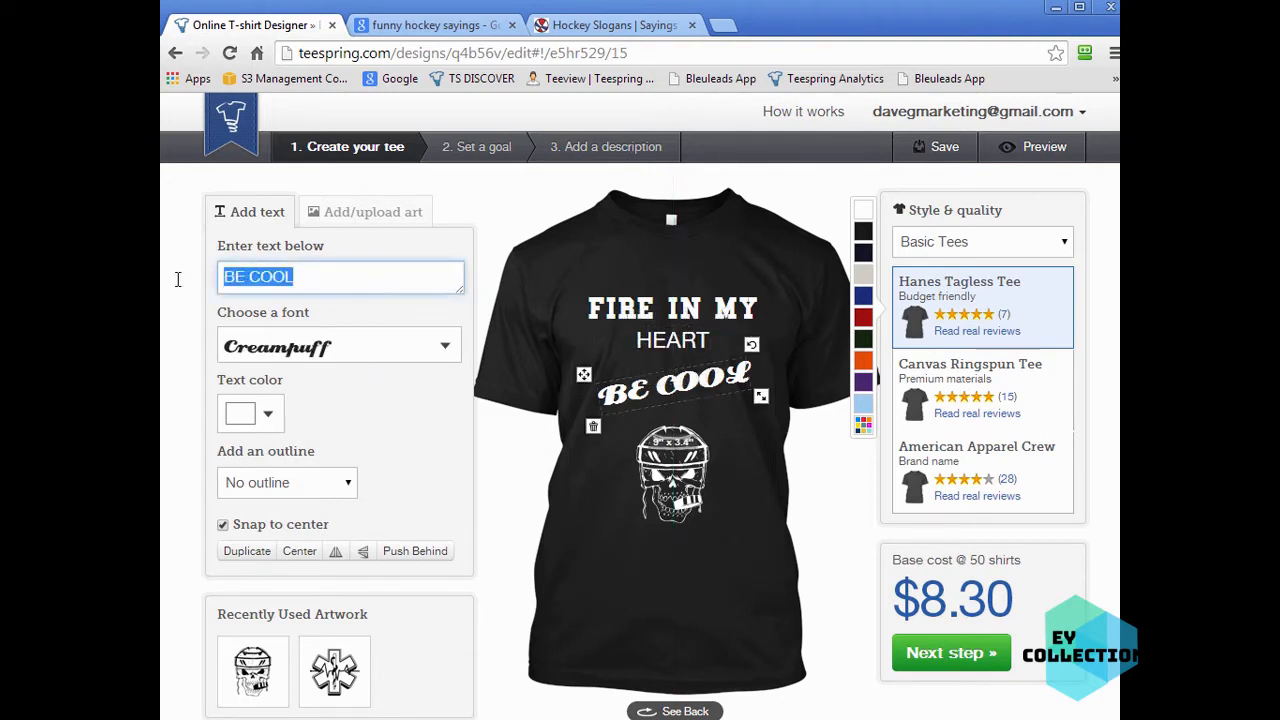
pyautogui.write('ICE IN MY')
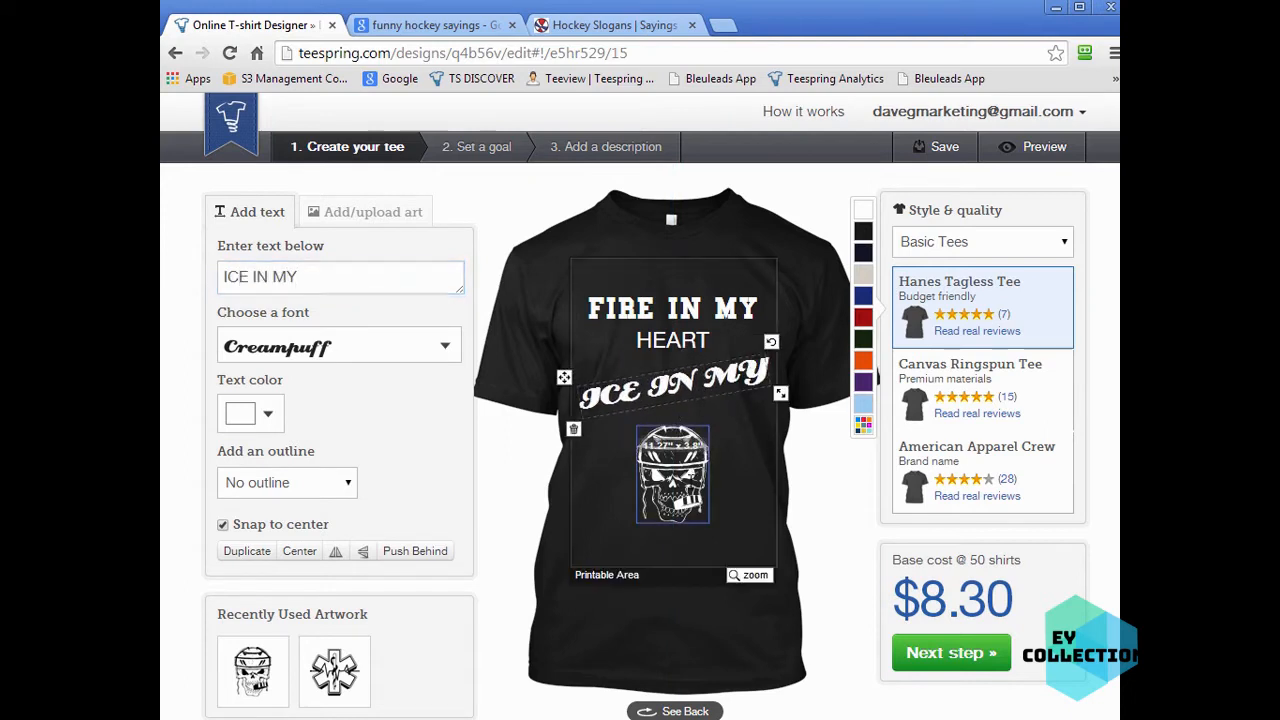
# - Move the hockey skull lower on the shirt and deselect it
pyautogui.click(657, 455)
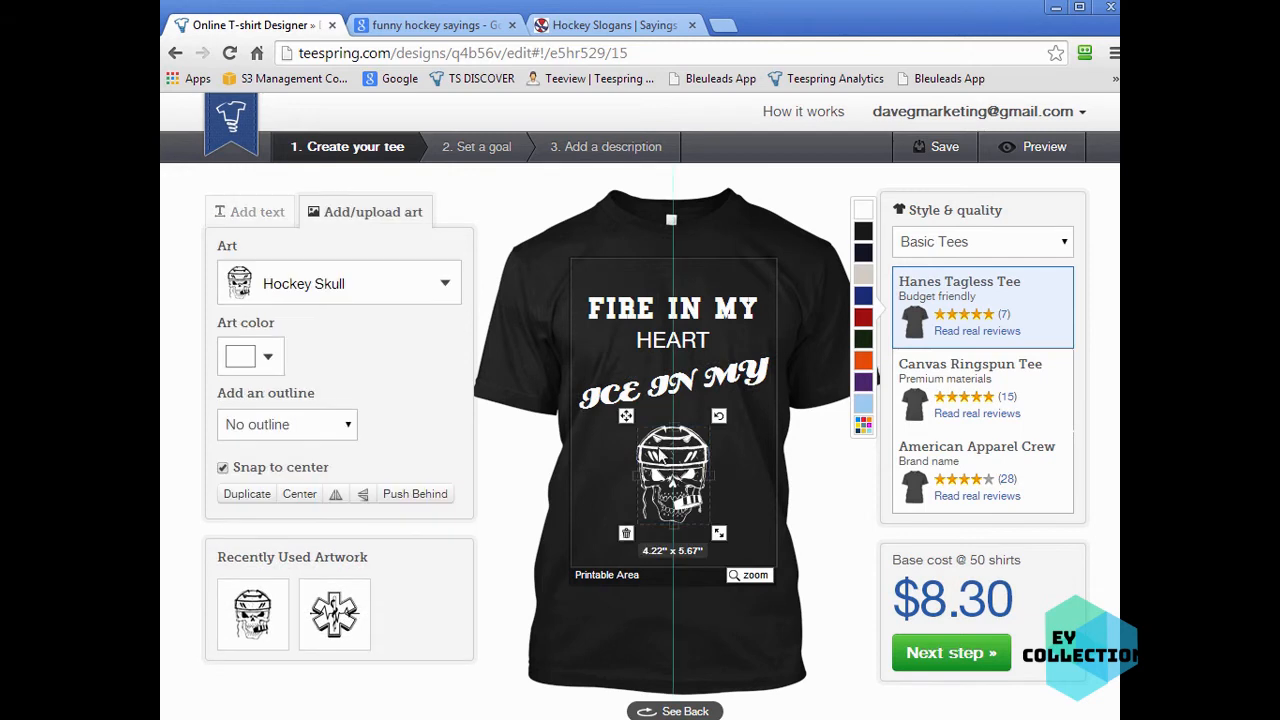
pyautogui.moveTo(625, 419); pyautogui.dragTo(626, 456)
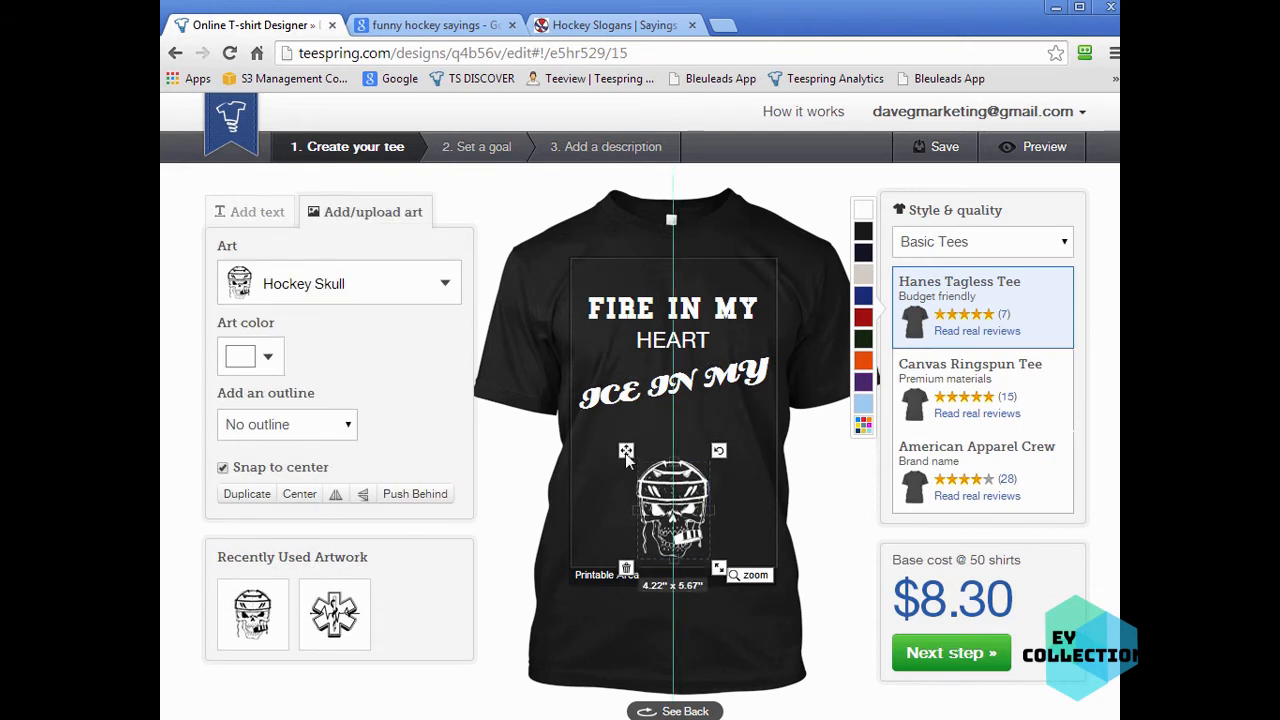
pyautogui.click(746, 375)
pyautogui.moveTo(715, 383); pyautogui.dragTo(577, 388)
pyautogui.click(729, 424)
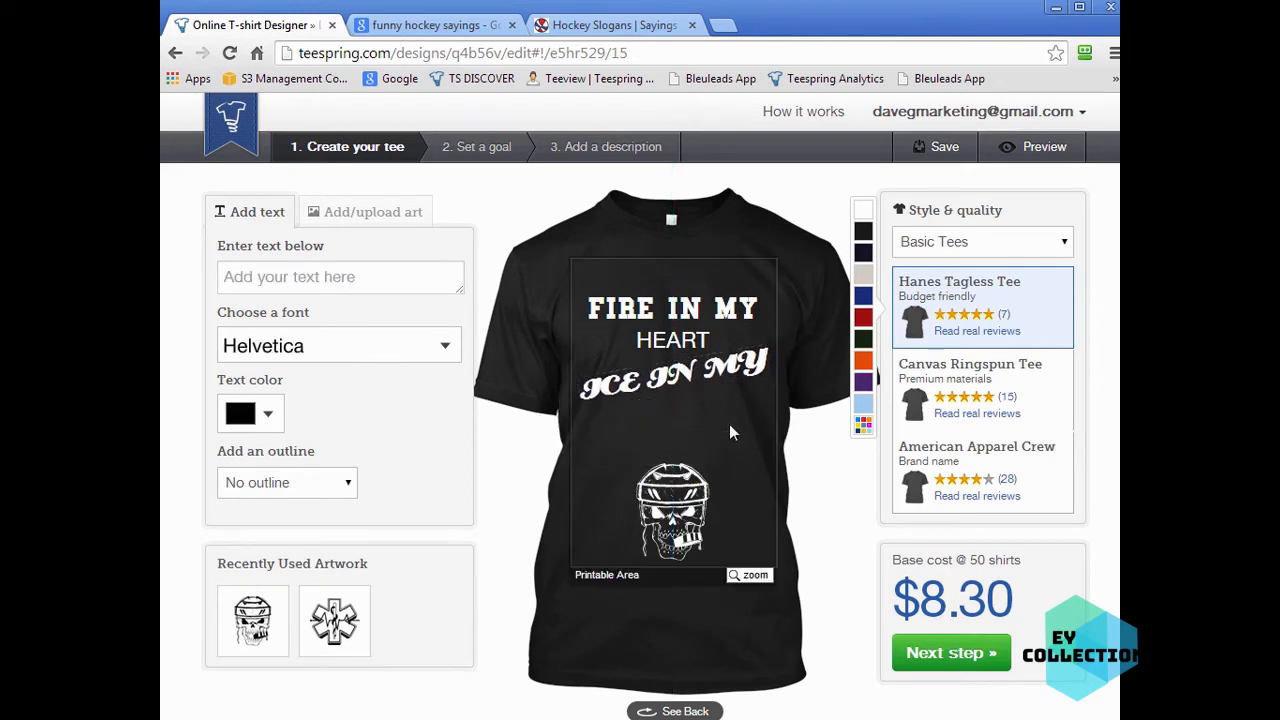
# - Add a new text line 'VIENS' and place it below 'ICE IN MY'
pyautogui.click(315, 280)
pyautogui.write('VIENS')
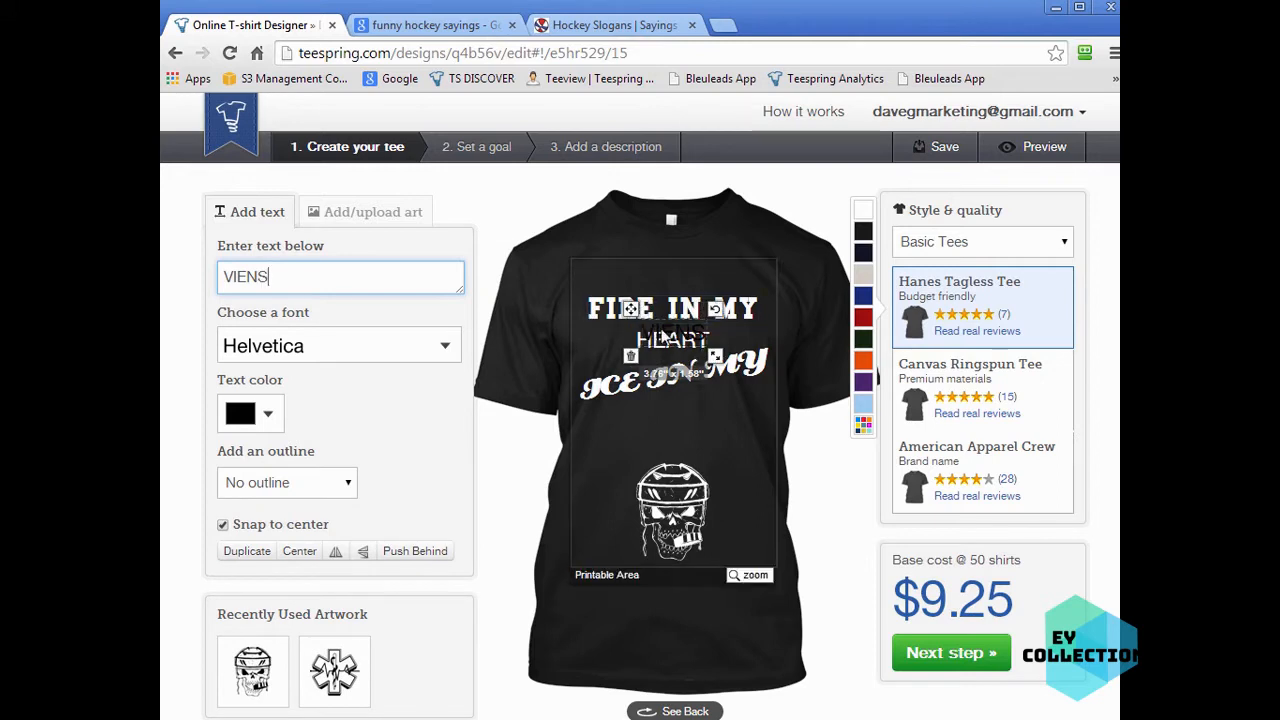
pyautogui.moveTo(665, 331); pyautogui.dragTo(633, 398)
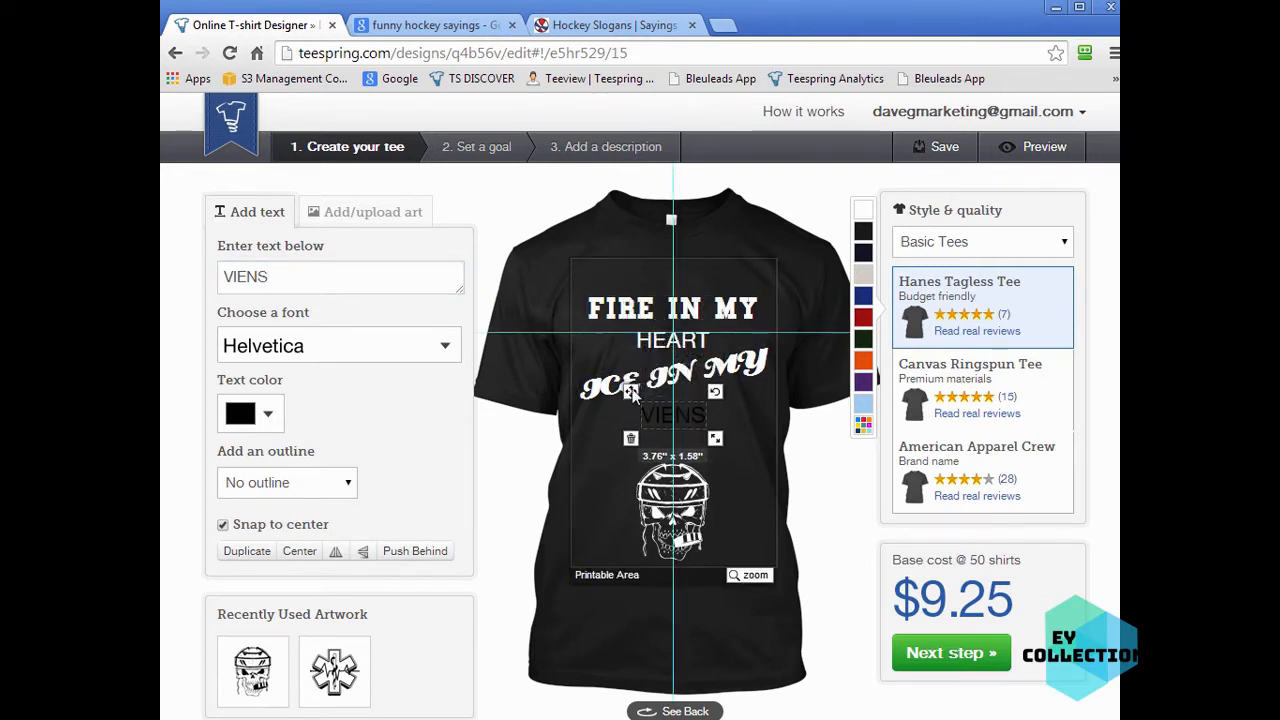
# - Set the VIENS text's font to Distant Galaxy and enlarge it
pyautogui.click(360, 360)
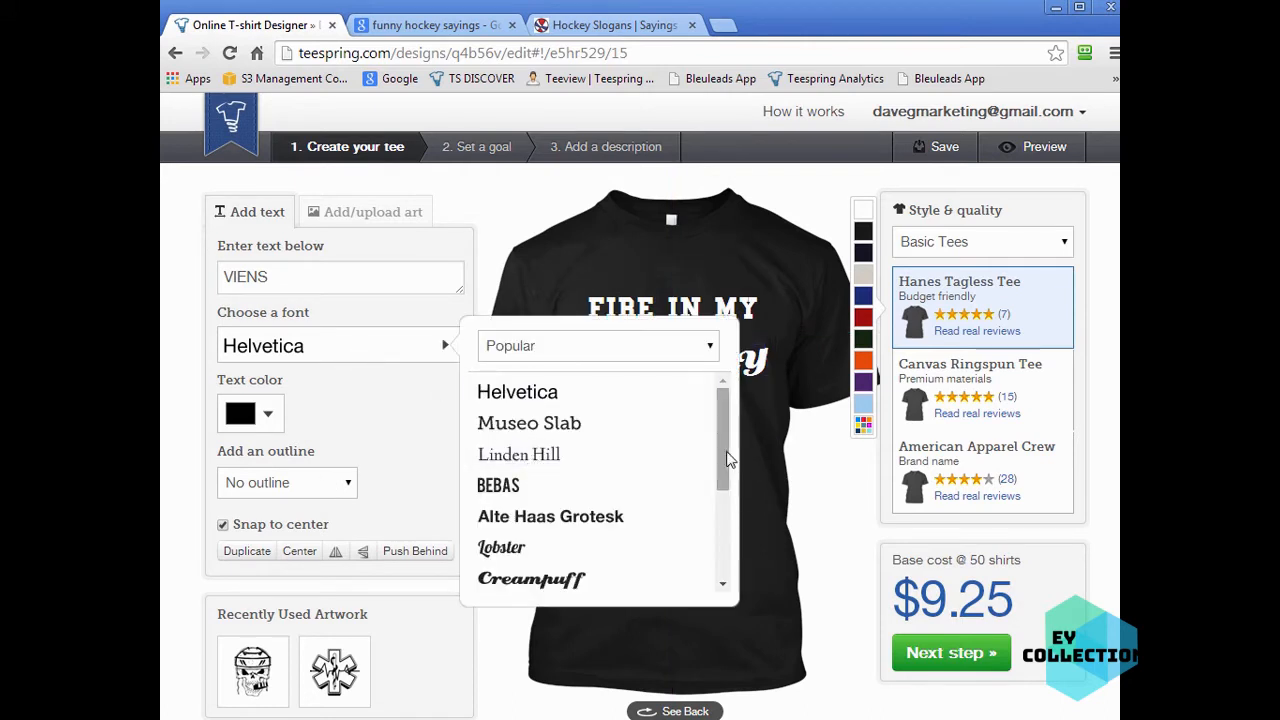
pyautogui.moveTo(723, 457); pyautogui.dragTo(720, 550)
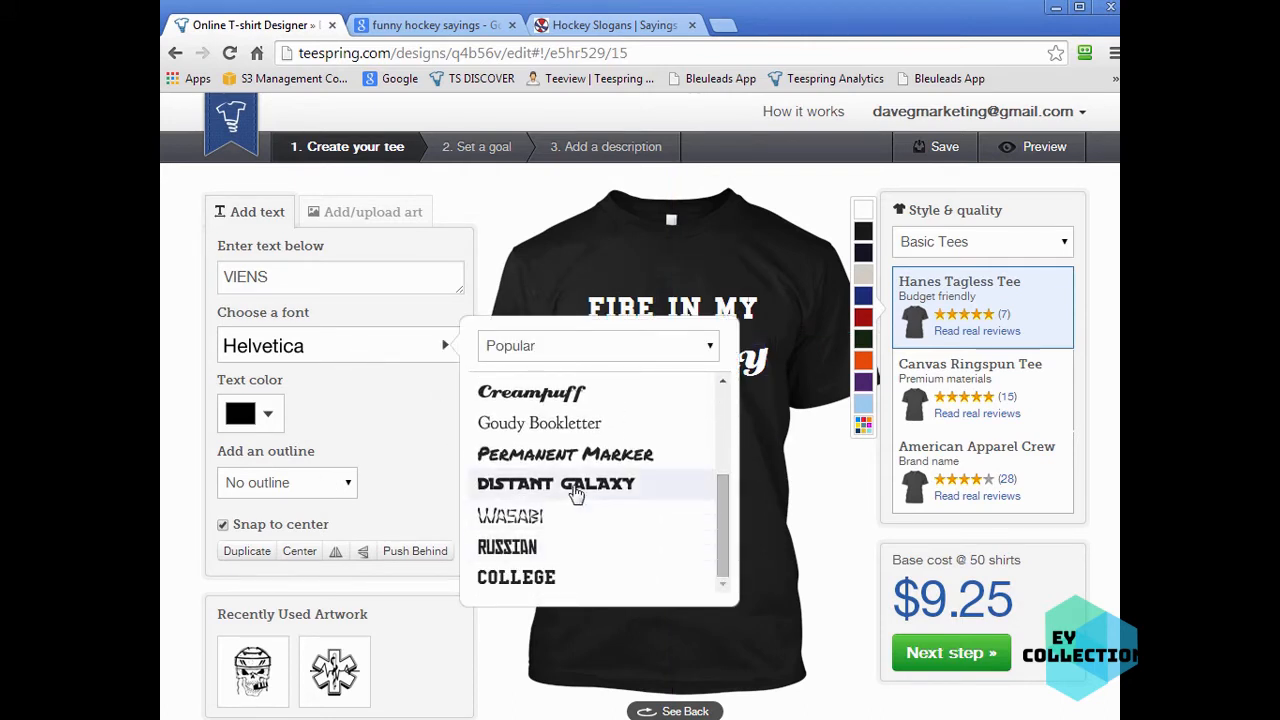
pyautogui.click(573, 489)
pyautogui.moveTo(716, 447); pyautogui.dragTo(755, 458)
# - Color the VIENS text red, nudge it slightly lower, and deselect it
pyautogui.click(243, 425)
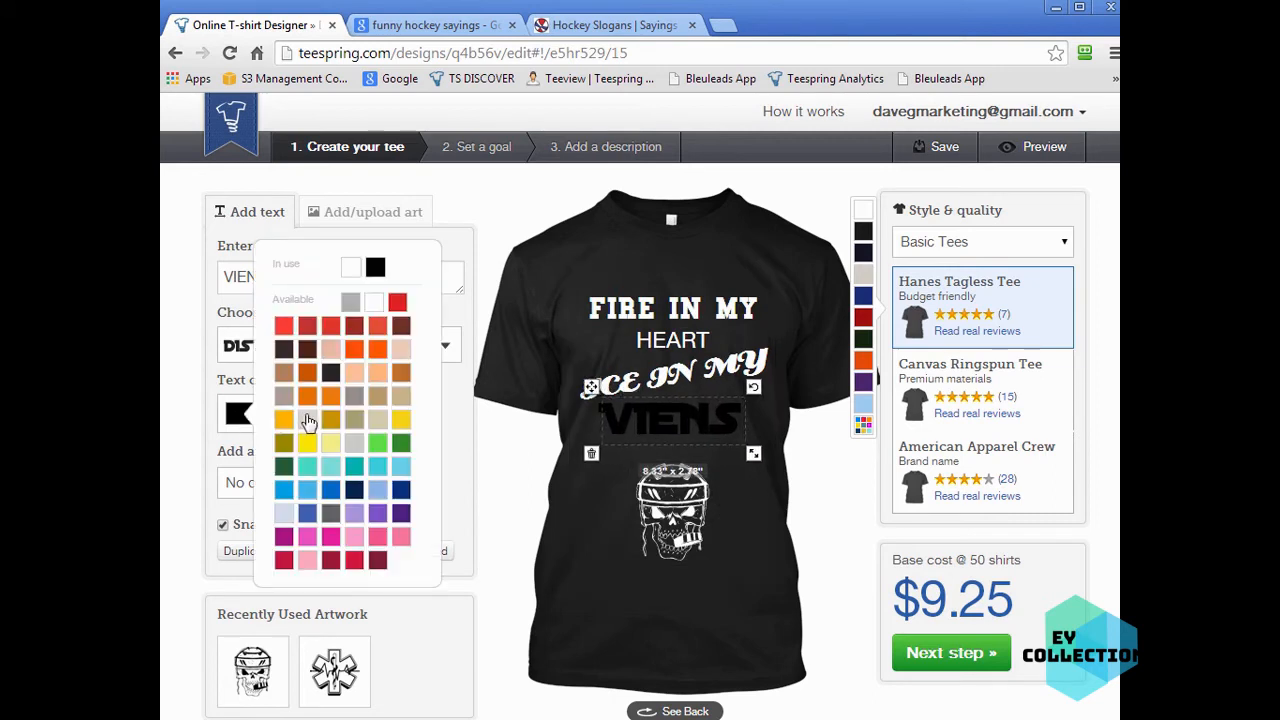
pyautogui.click(295, 335)
pyautogui.moveTo(735, 421); pyautogui.dragTo(735, 437)
pyautogui.click(848, 682)
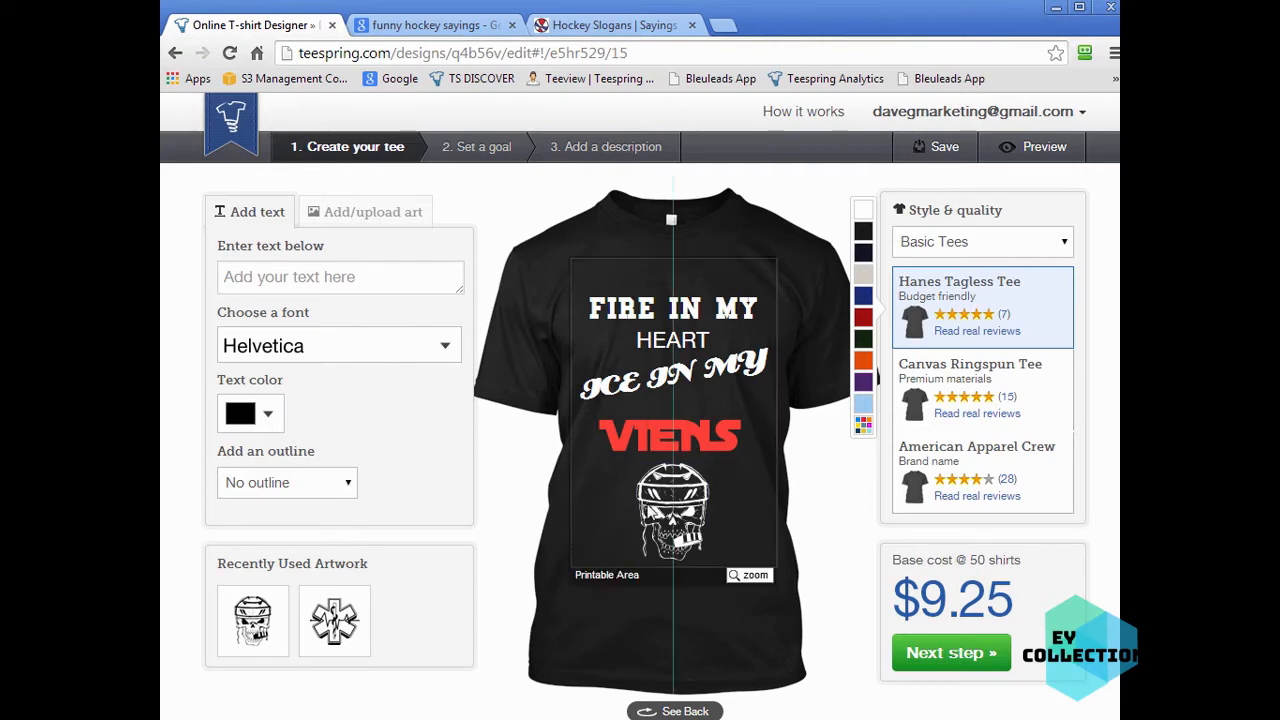
# - Delete the hockey skull and every text line, clearing the shirt design
pyautogui.click(658, 545)
pyautogui.click(627, 574)
pyautogui.click(640, 440)
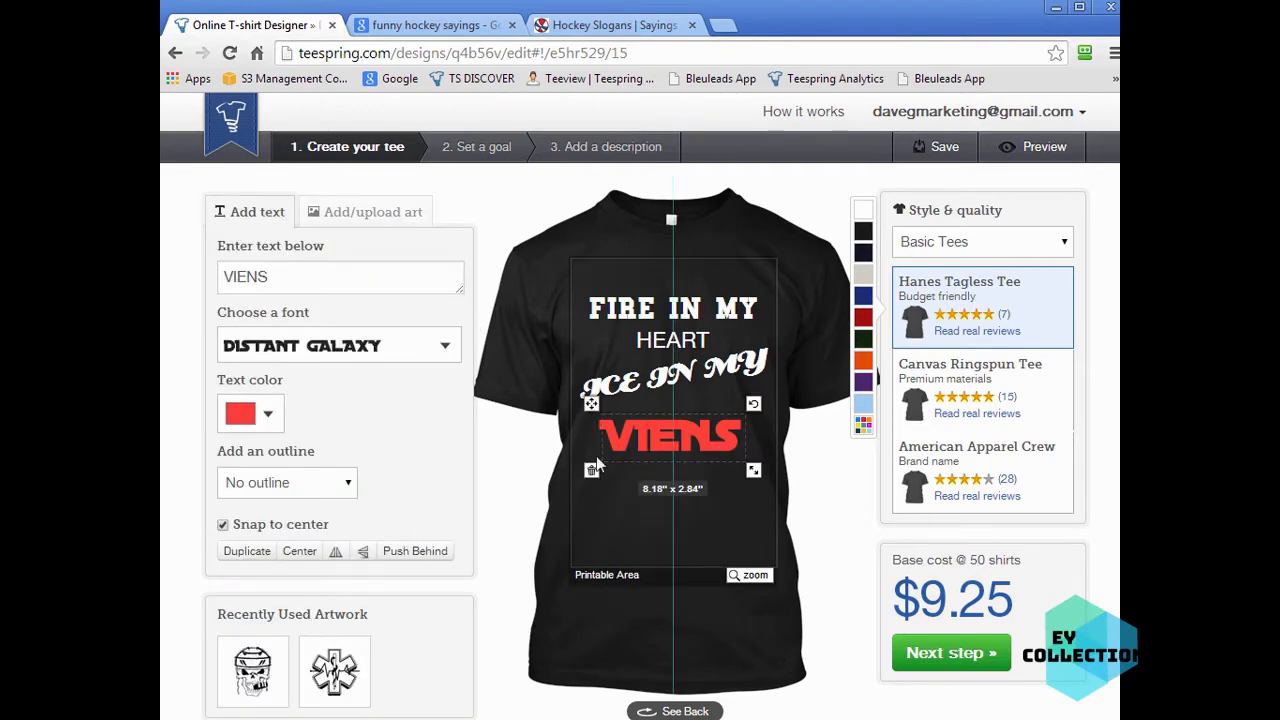
pyautogui.click(588, 464)
pyautogui.click(598, 400)
pyautogui.click(574, 427)
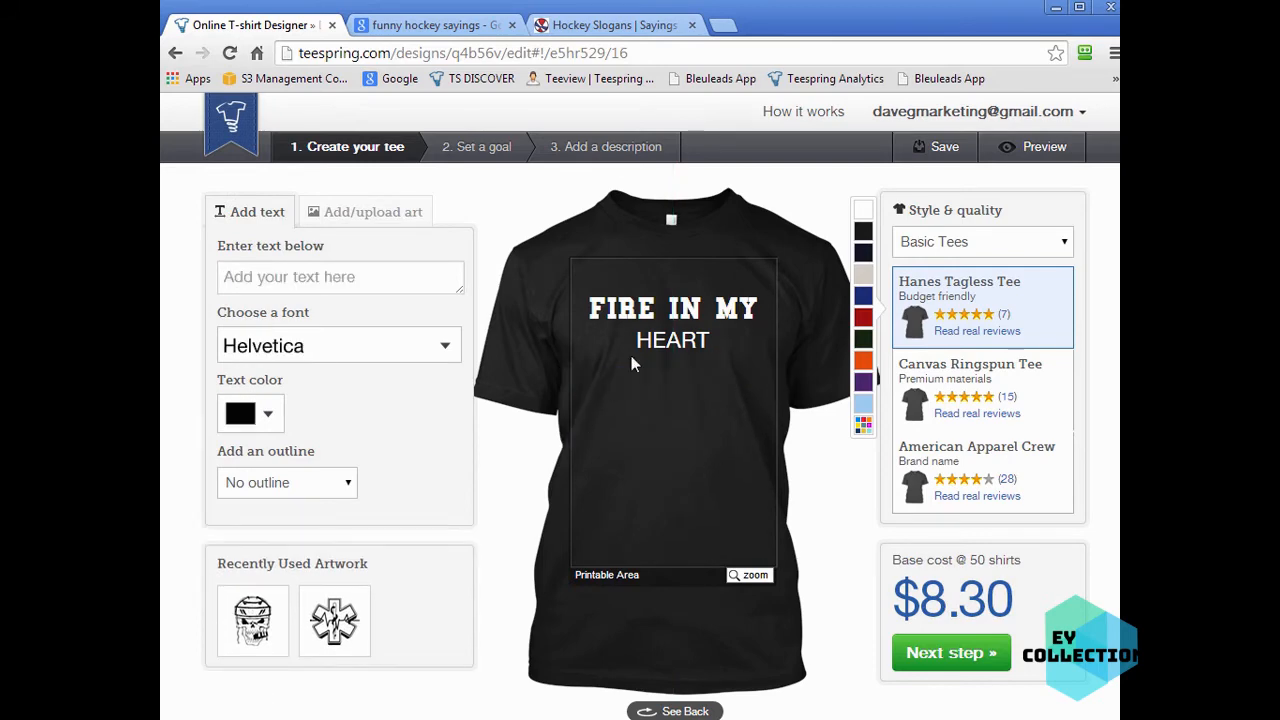
pyautogui.click(650, 342)
pyautogui.click(636, 366)
pyautogui.click(620, 318)
pyautogui.click(578, 342)
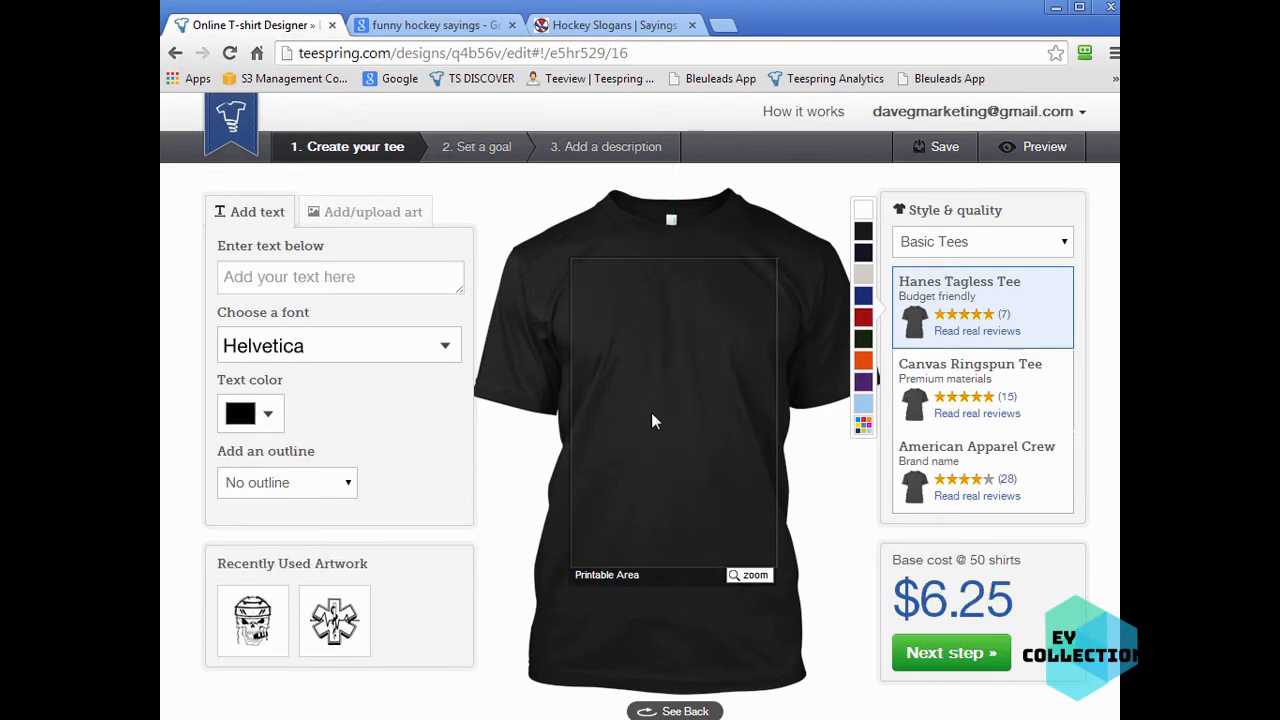
pyautogui.moveTo(362, 212); pyautogui.dragTo(563, 197)
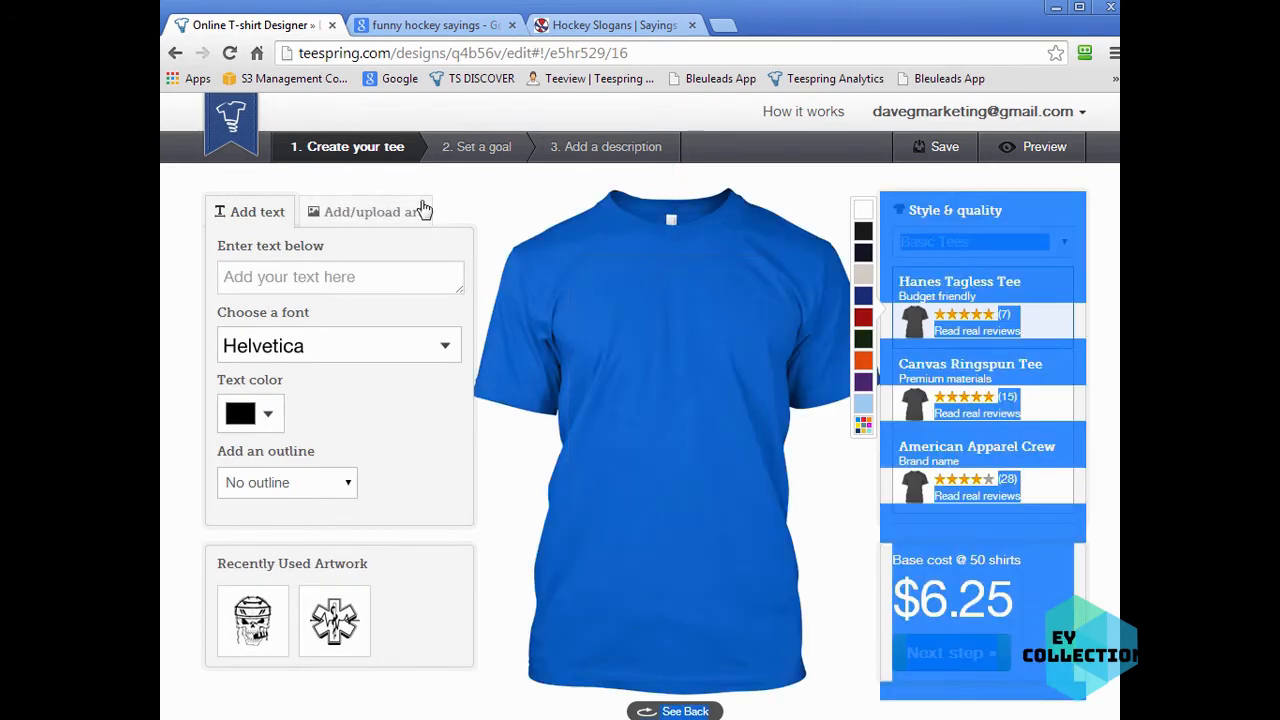
# - Upload design-2.png from the Pilots campaign folder as artwork onto the black shirt
pyautogui.click(481, 205)
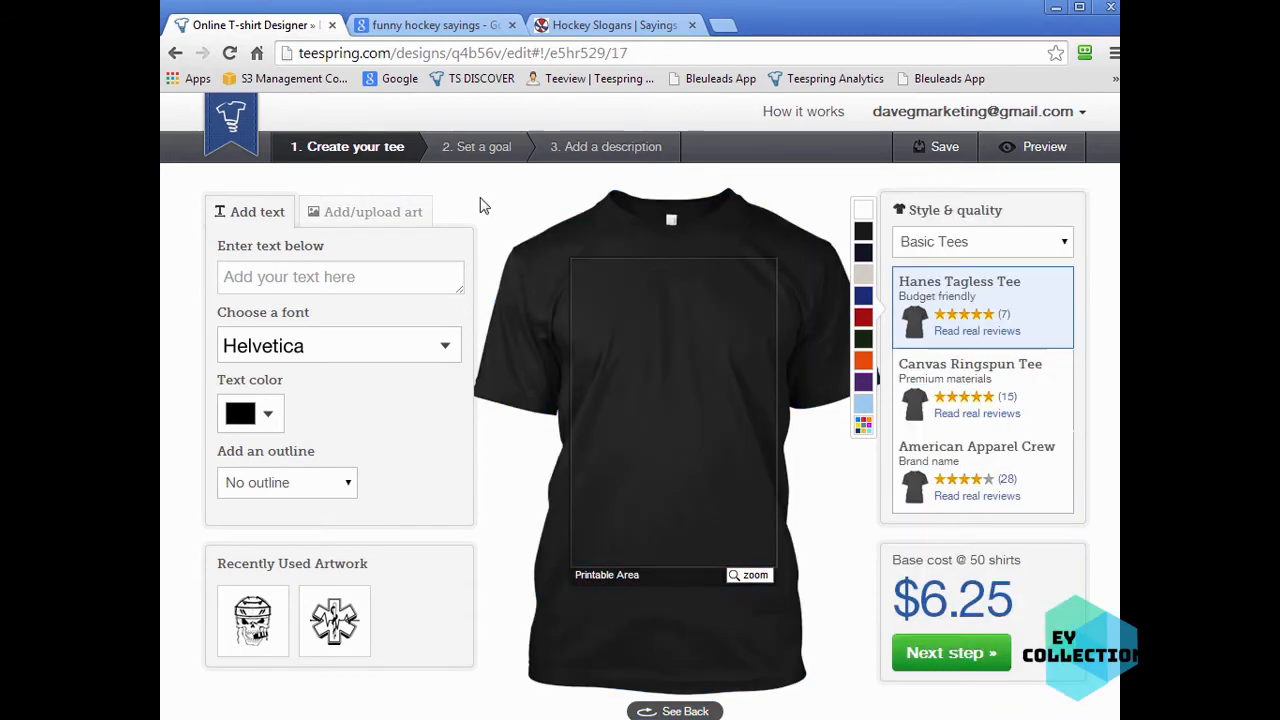
pyautogui.click(390, 212)
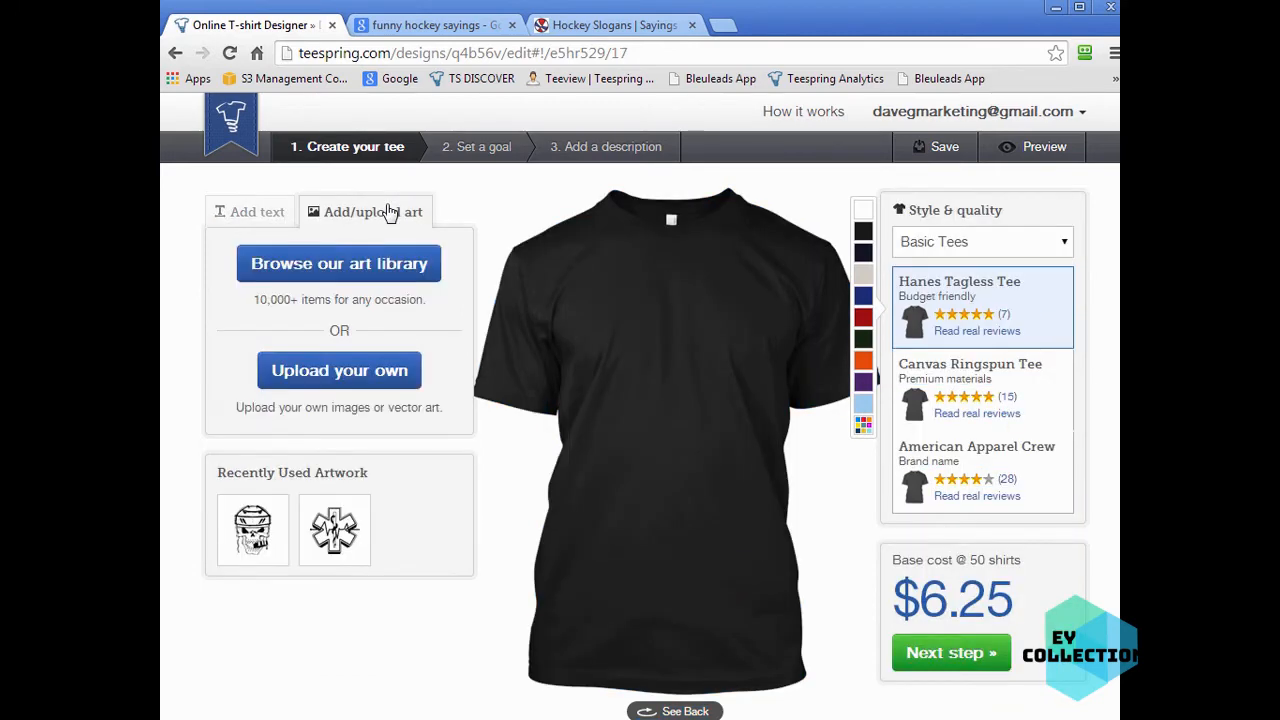
pyautogui.click(340, 382)
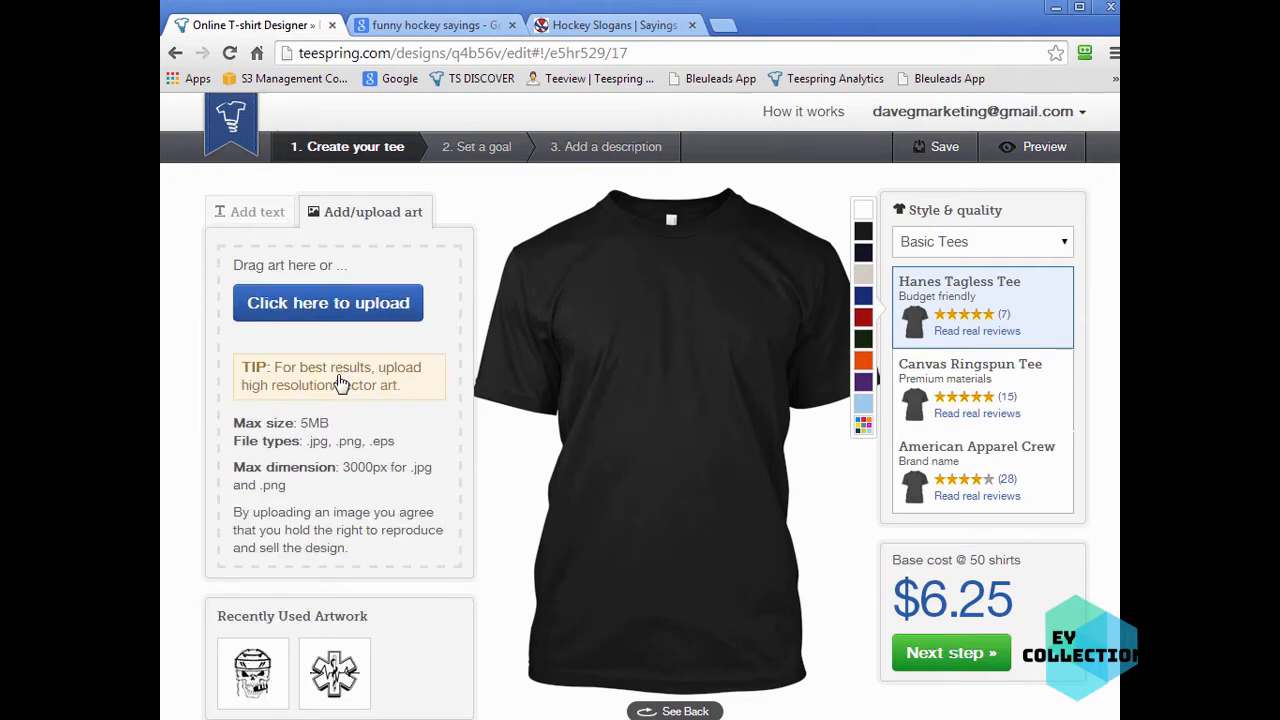
pyautogui.click(340, 302)
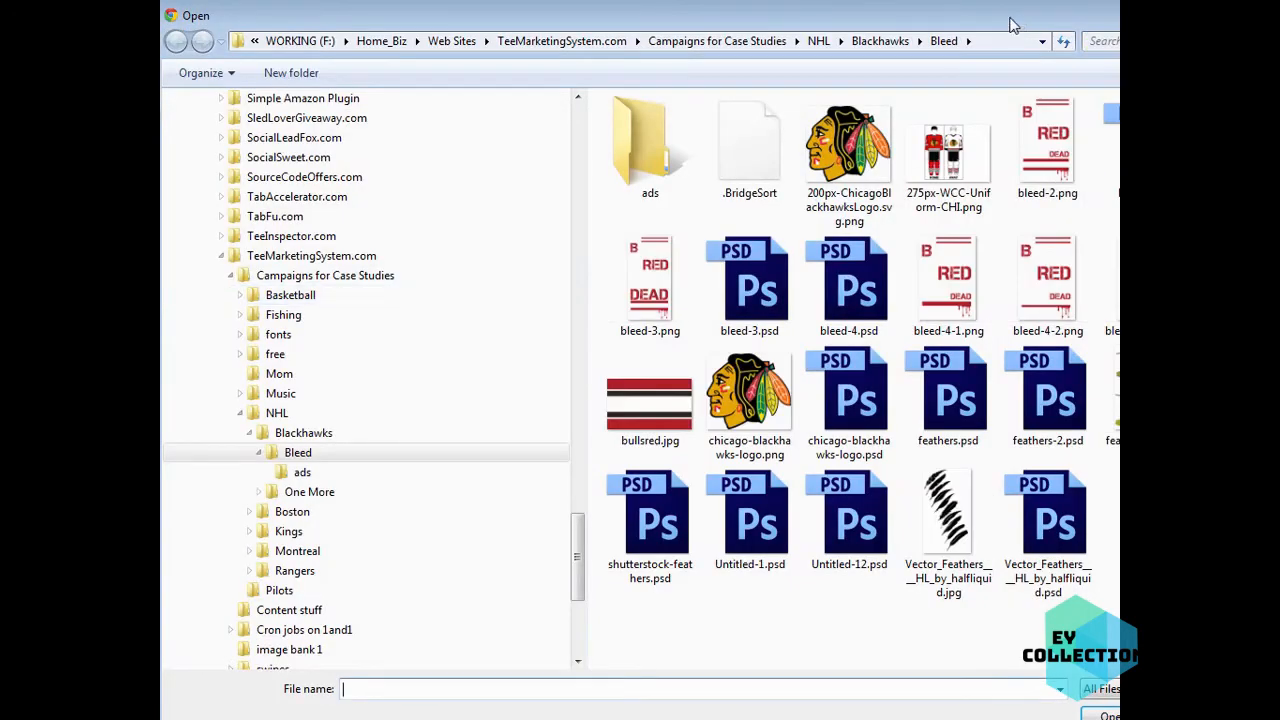
pyautogui.moveTo(1010, 25); pyautogui.dragTo(880, 29)
pyautogui.click(587, 44)
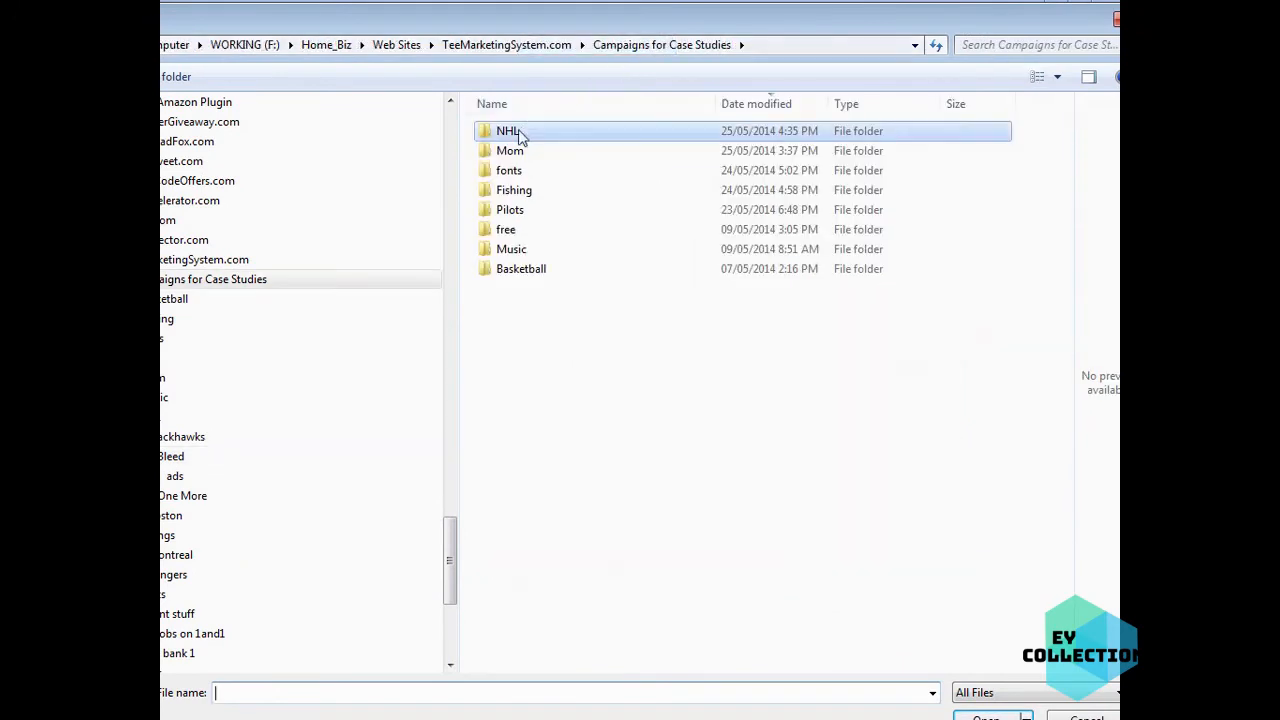
pyautogui.doubleClick(511, 210)
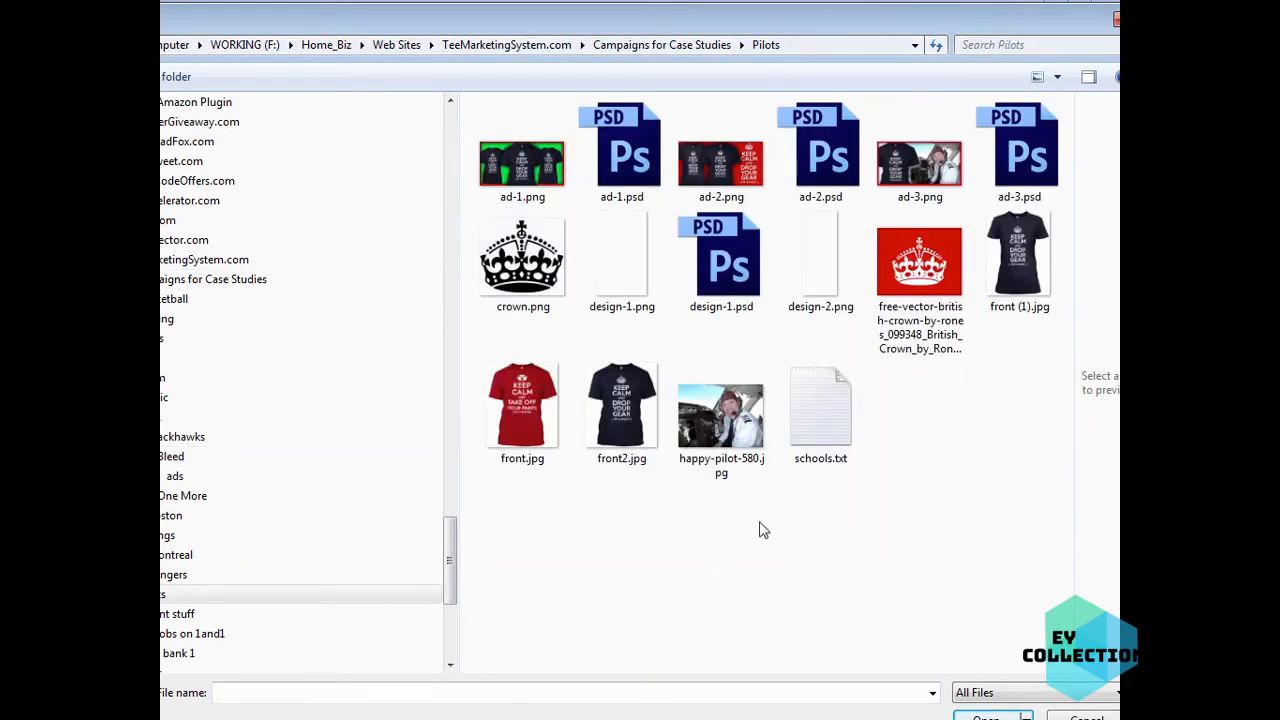
pyautogui.click(821, 281)
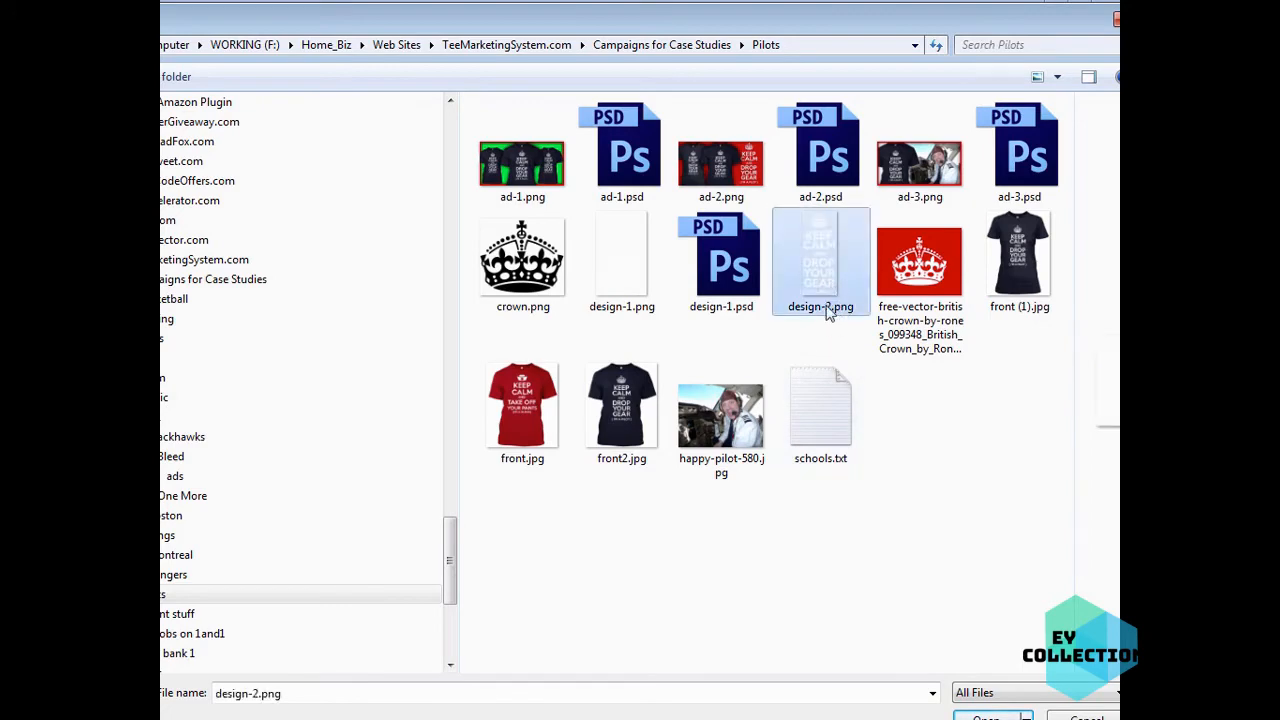
pyautogui.click(640, 280)
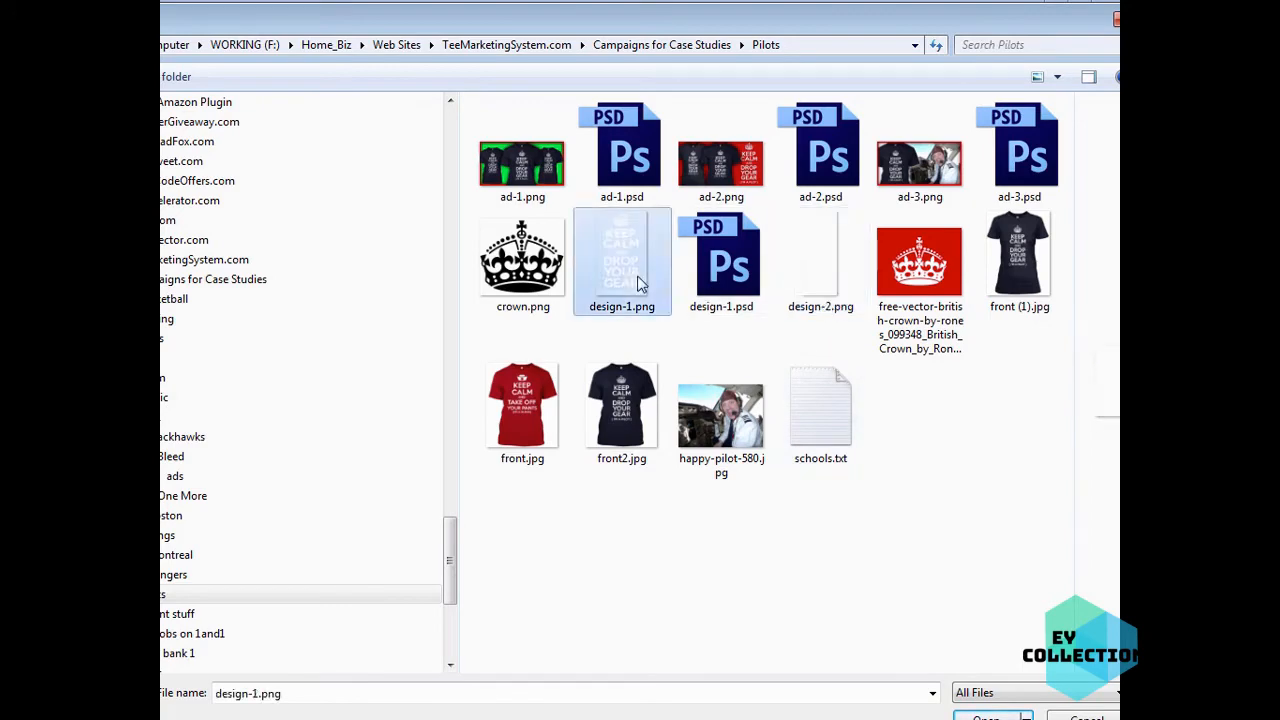
pyautogui.click(814, 268)
pyautogui.doubleClick(821, 257)
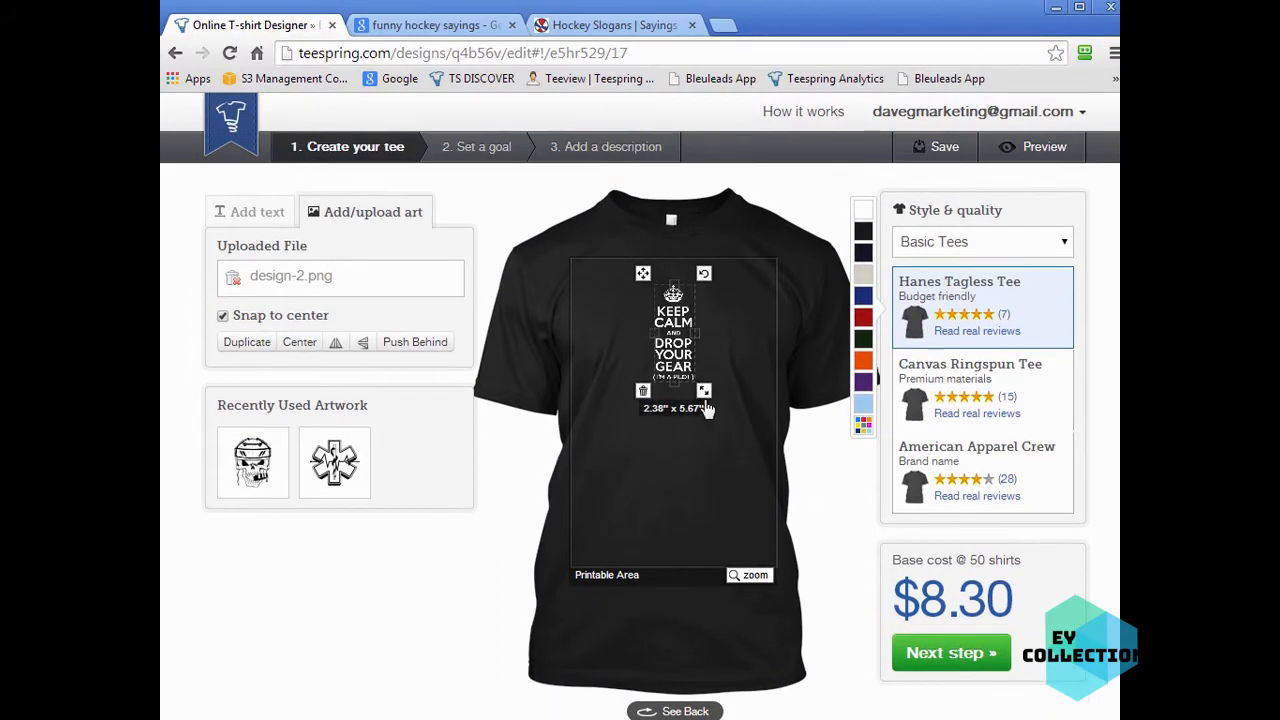
# - Enlarge the uploaded artwork to about 7.16" x 17.1" and deselect it
pyautogui.moveTo(717, 413); pyautogui.dragTo(722, 490)
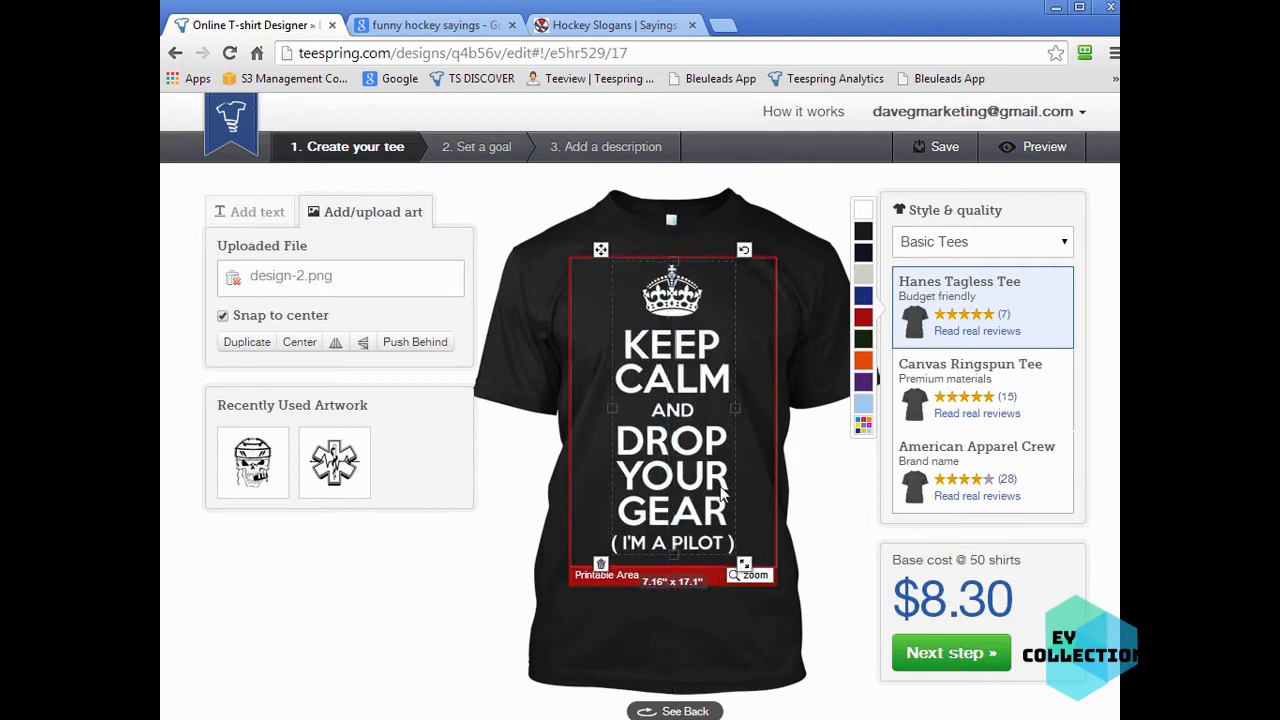
pyautogui.click(880, 700)
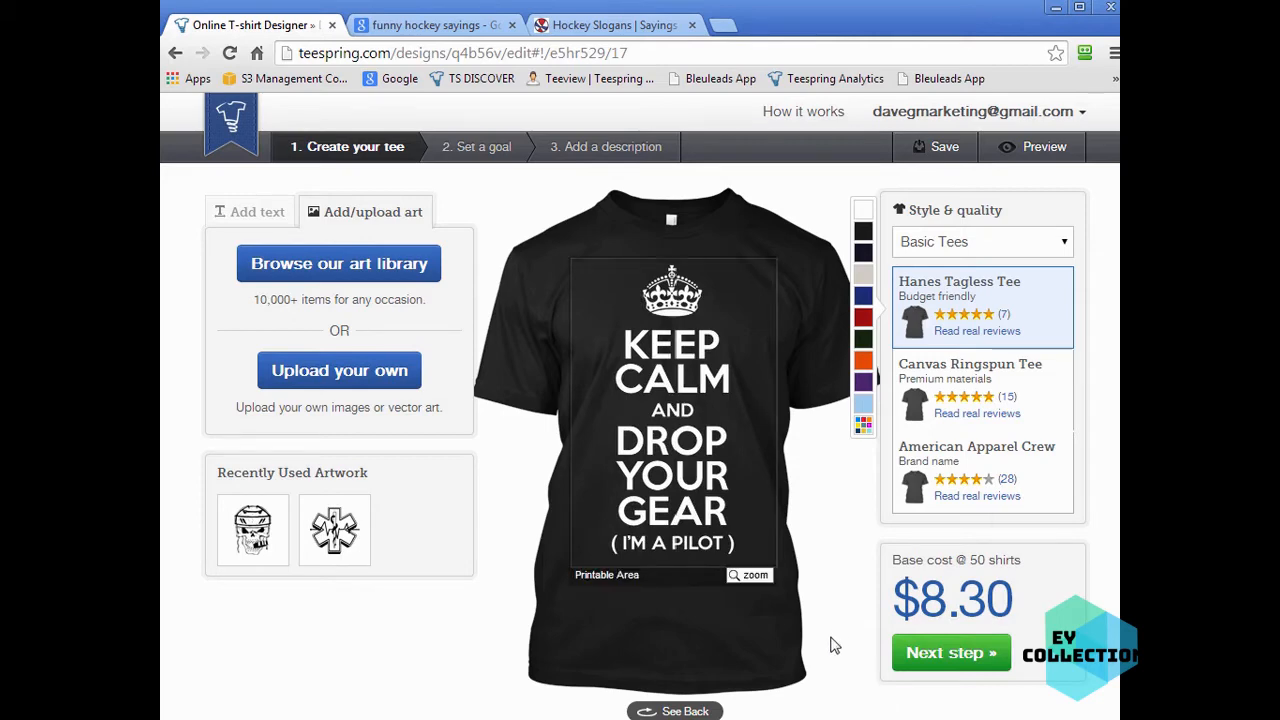
# - Proceed from the design stage to the Set a goal stage of the campaign
pyautogui.click(745, 515)
pyautogui.click(869, 706)
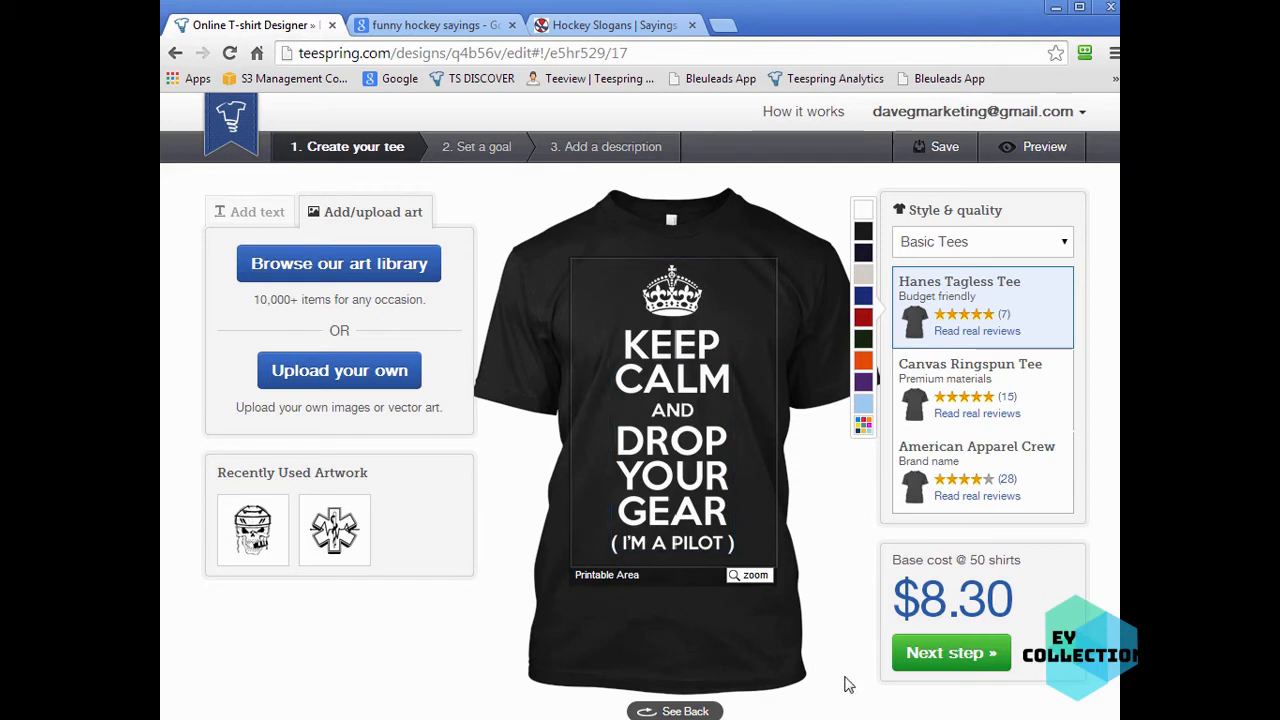
pyautogui.click(955, 656)
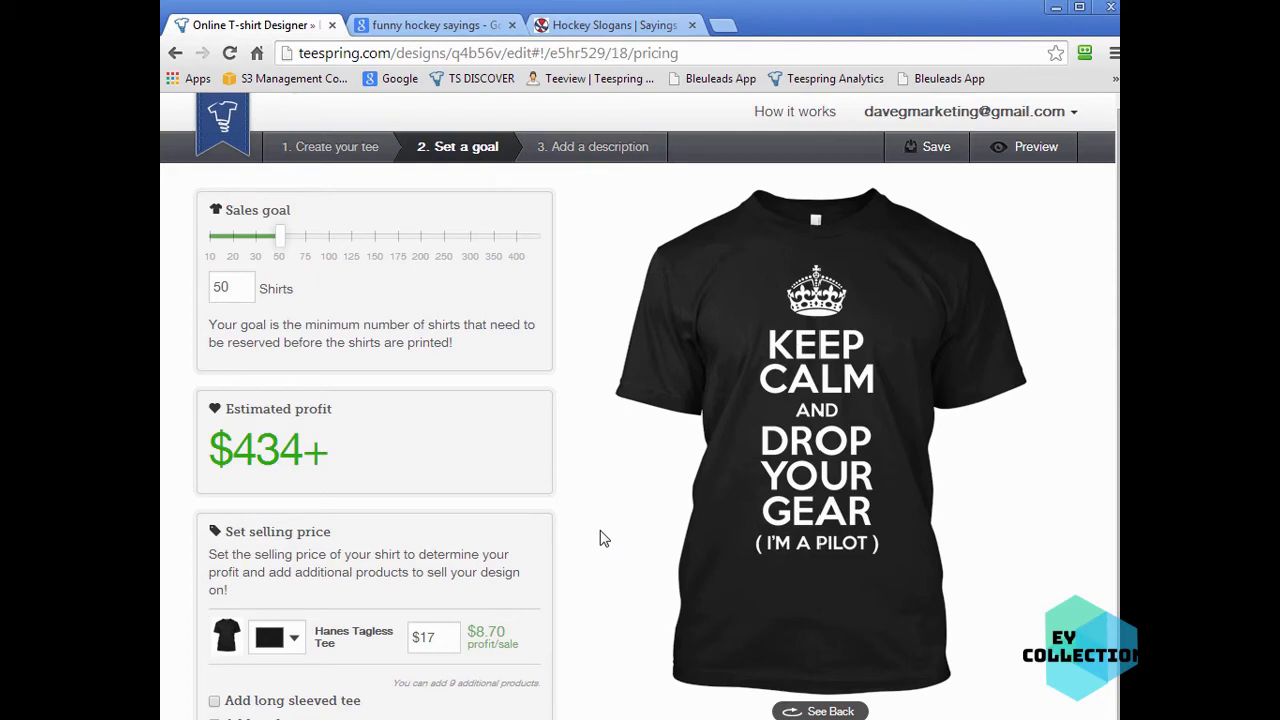
# - Set the sales goal to 20 shirts
pyautogui.scroll(-1, 588, 541)
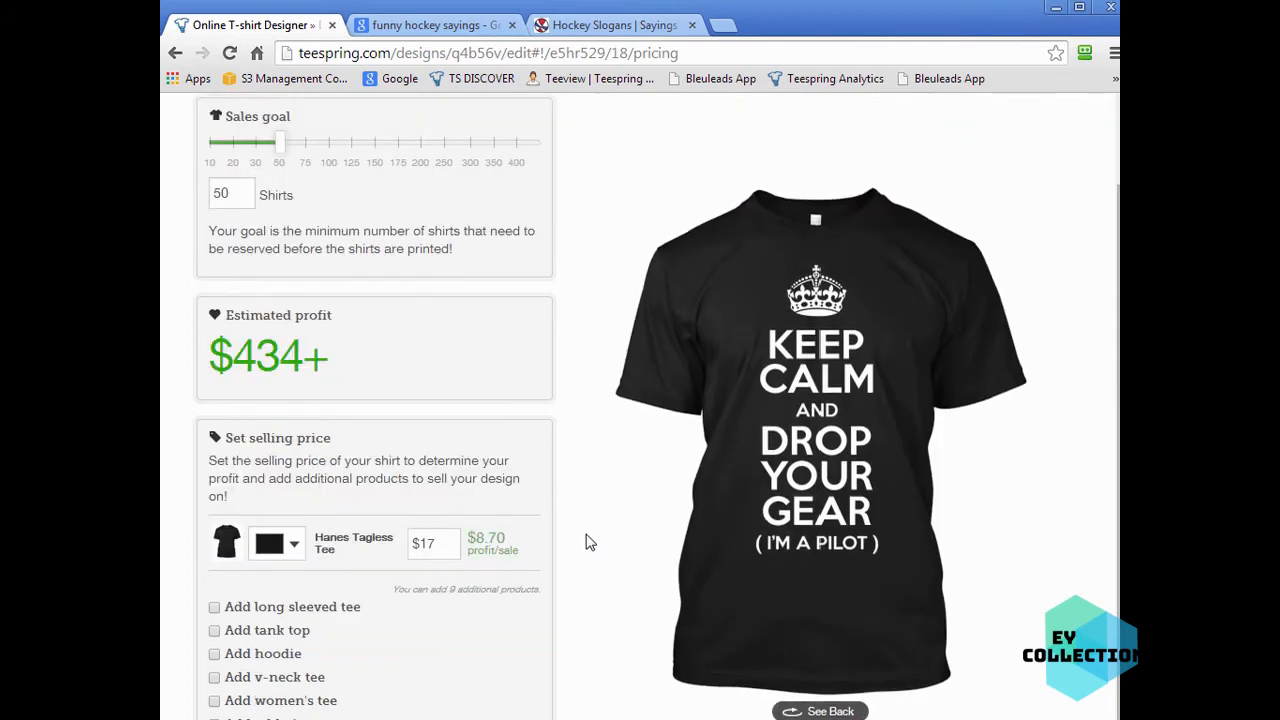
pyautogui.scroll(1, 588, 542)
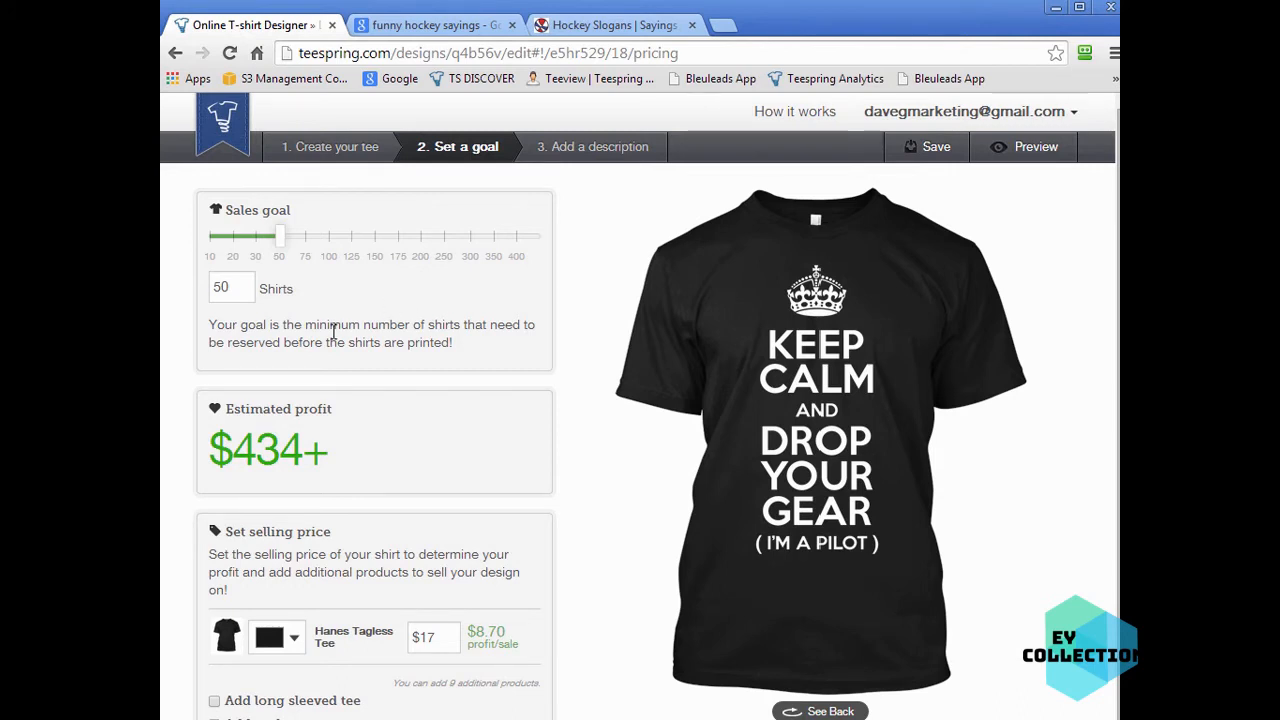
pyautogui.doubleClick(242, 289)
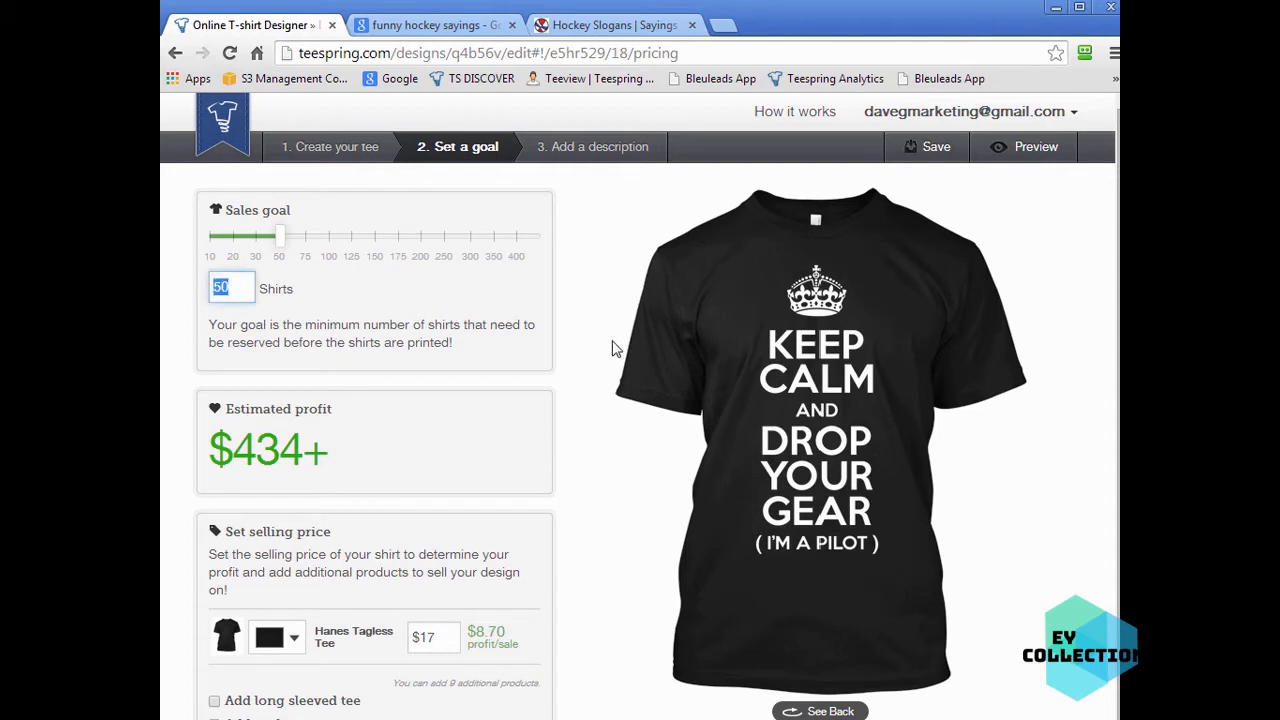
pyautogui.write('20')
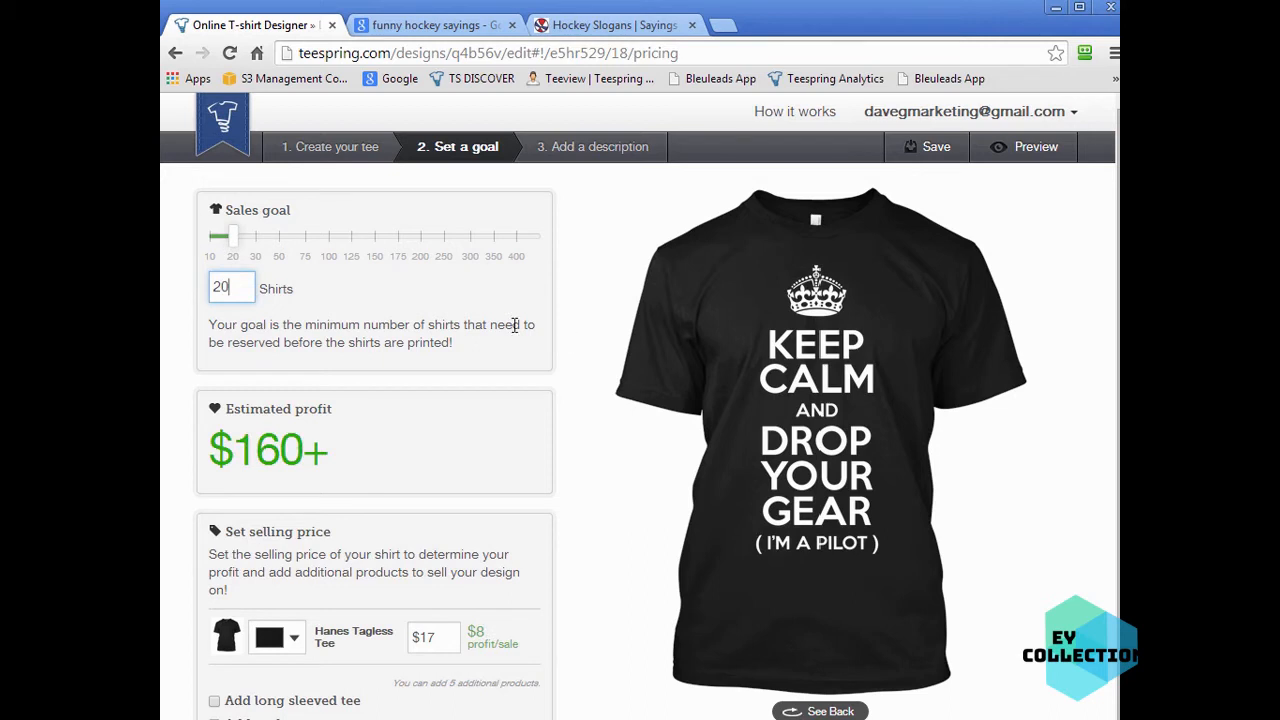
pyautogui.click(514, 325)
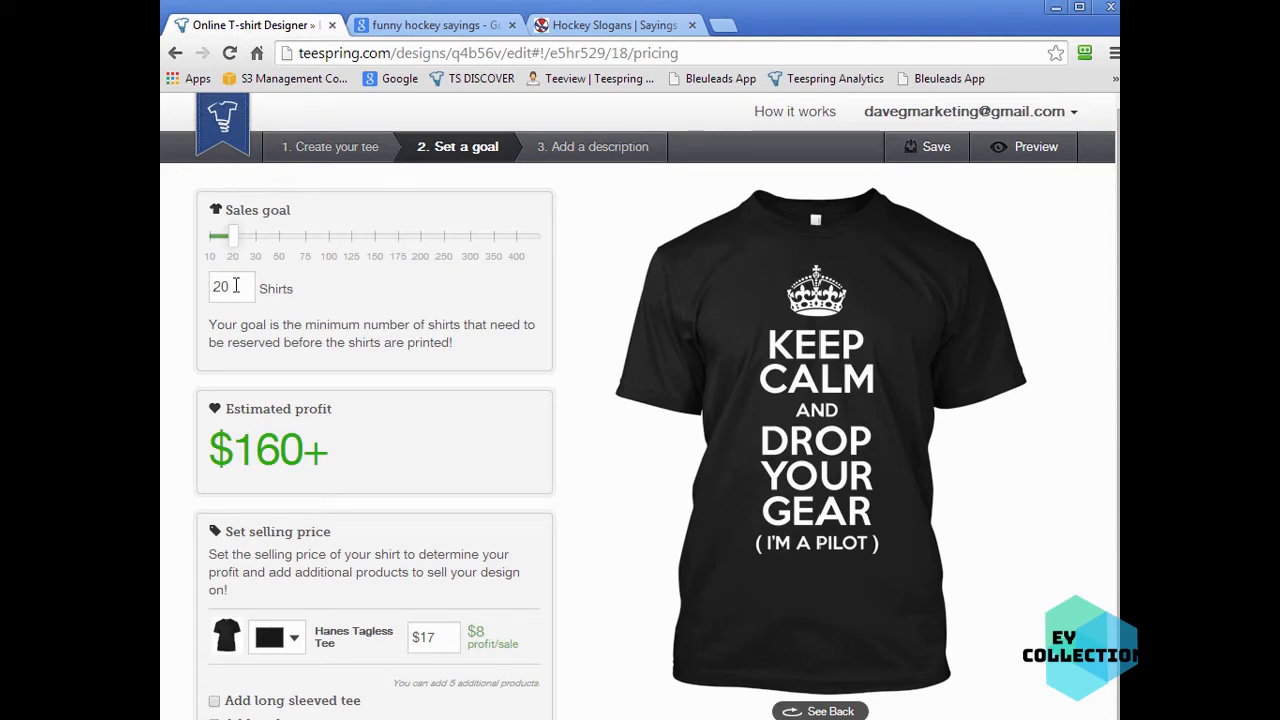
# - Set the sales goal to 500 shirts
pyautogui.moveTo(240, 288); pyautogui.dragTo(200, 289)
pyautogui.write('500')
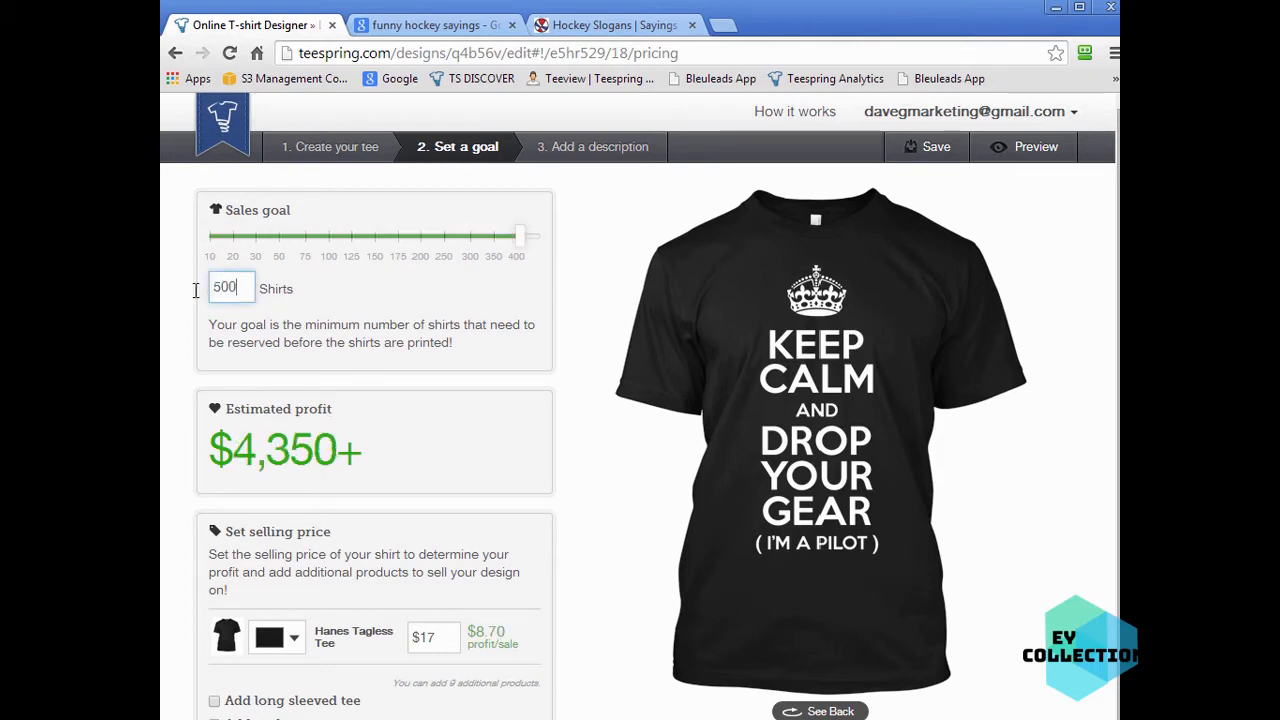
pyautogui.click(363, 344)
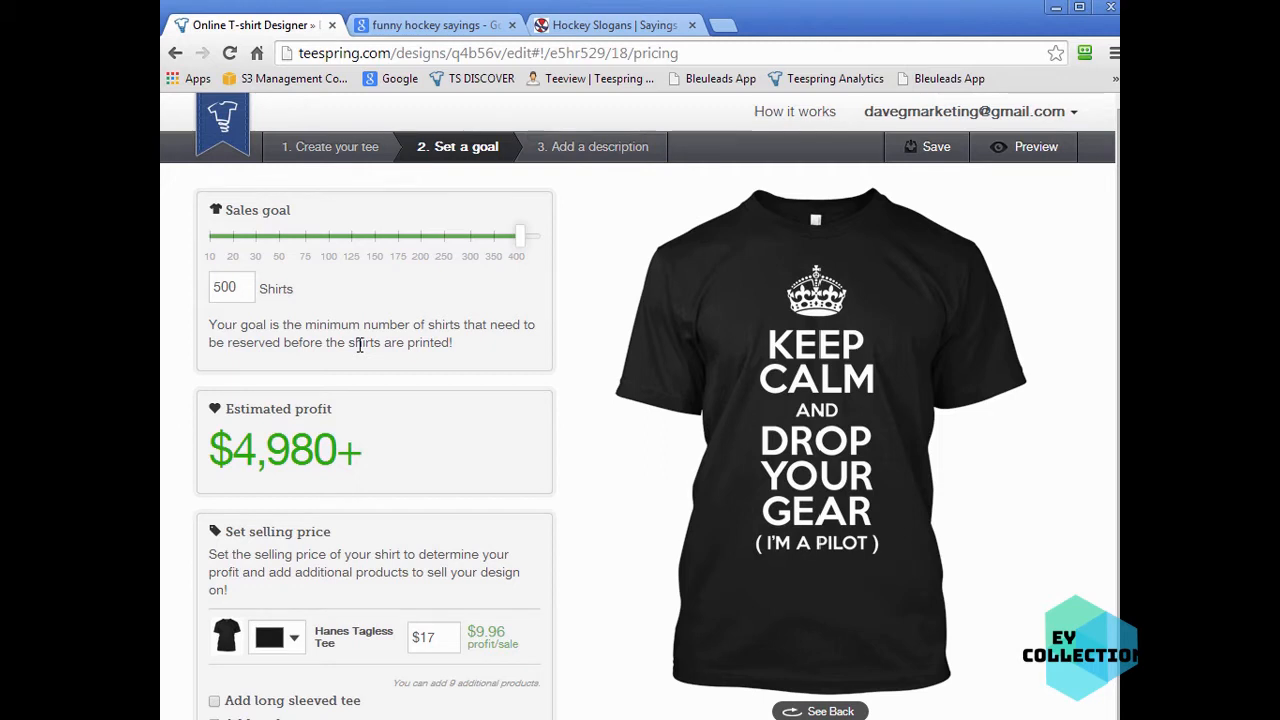
# - Switch the sales goal to 20 shirts and back to 500 shirts
pyautogui.doubleClick(212, 291)
pyautogui.write('20')
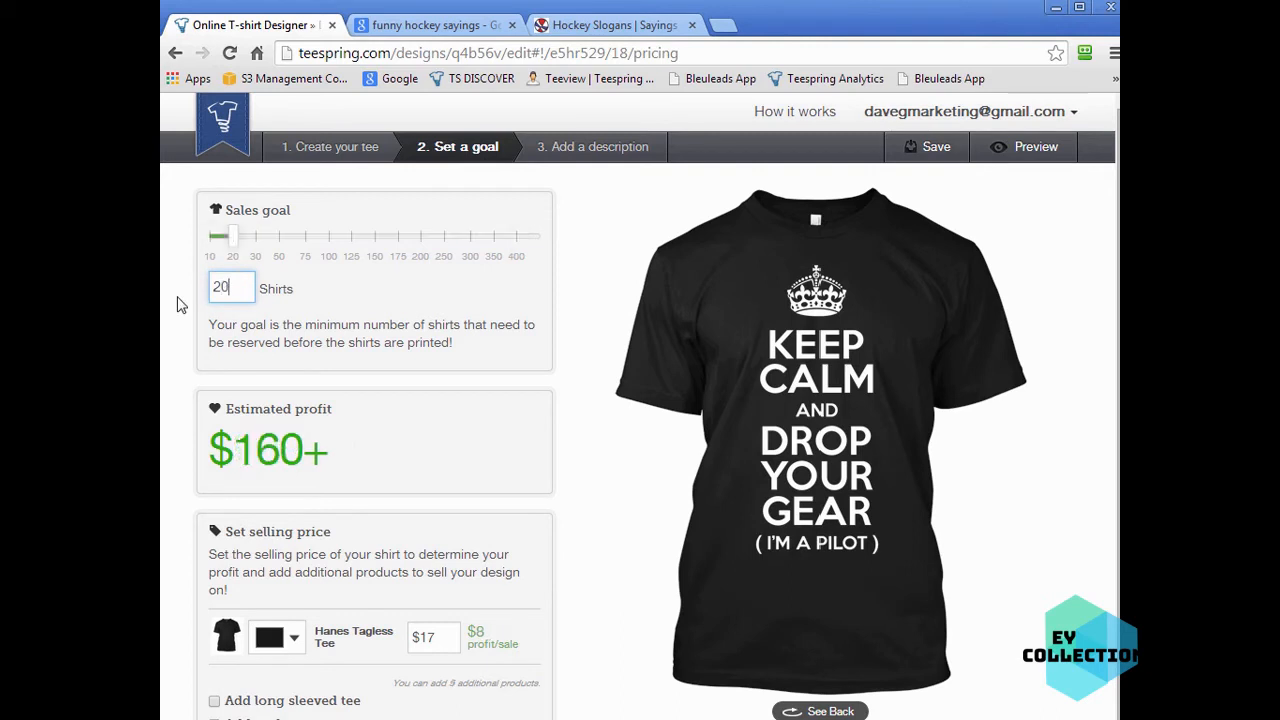
pyautogui.doubleClick(244, 286)
pyautogui.write('500')
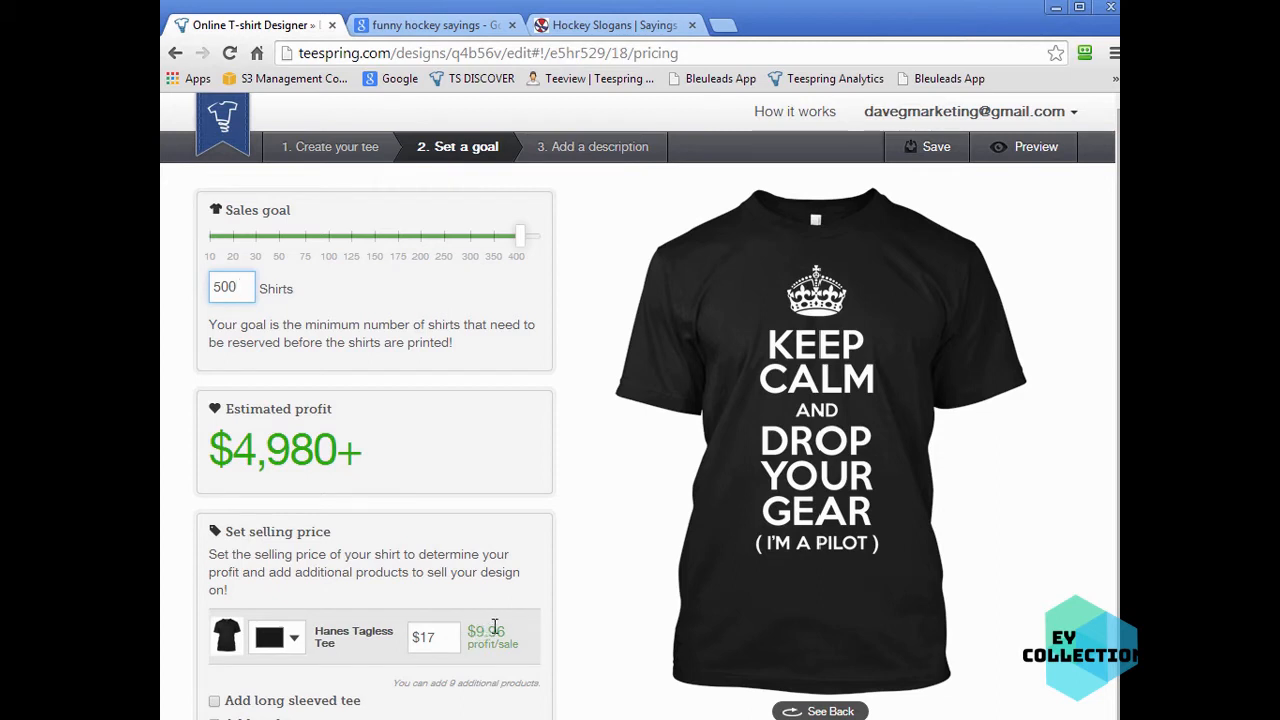
# - Set the Hanes Tagless Tee selling price to $19.50
pyautogui.moveTo(440, 639); pyautogui.dragTo(423, 638)
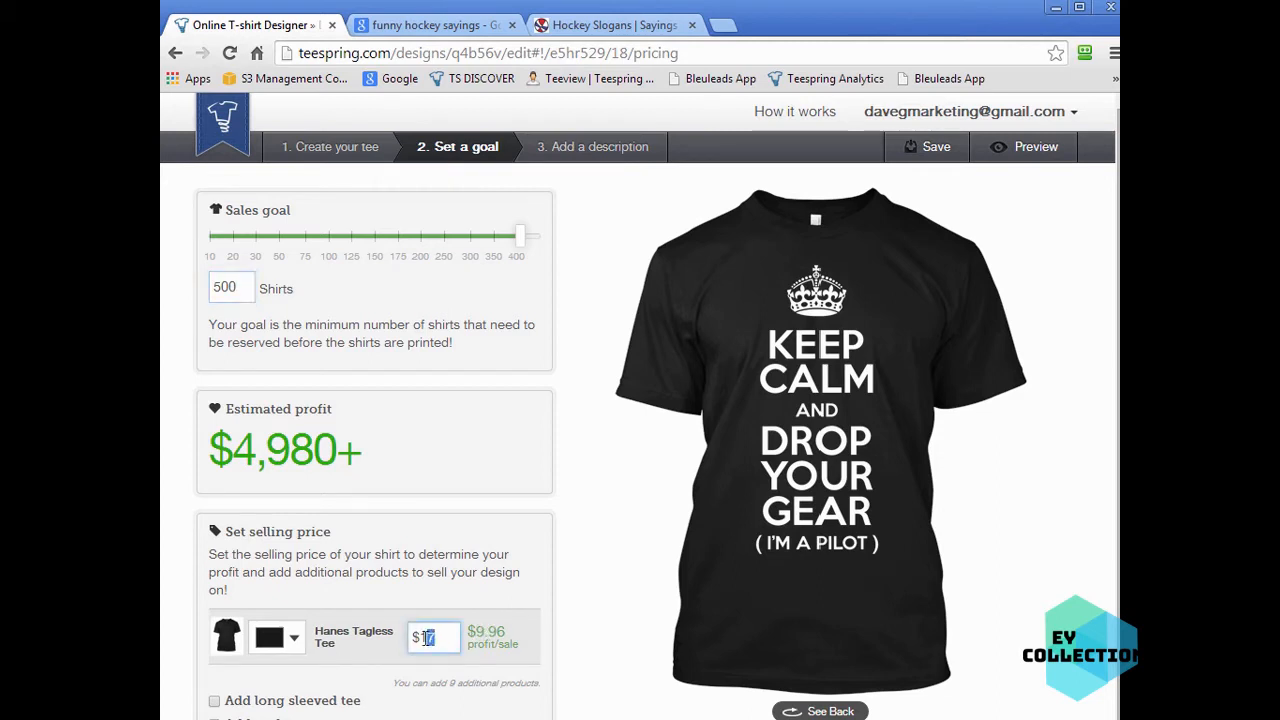
pyautogui.write('19.50')
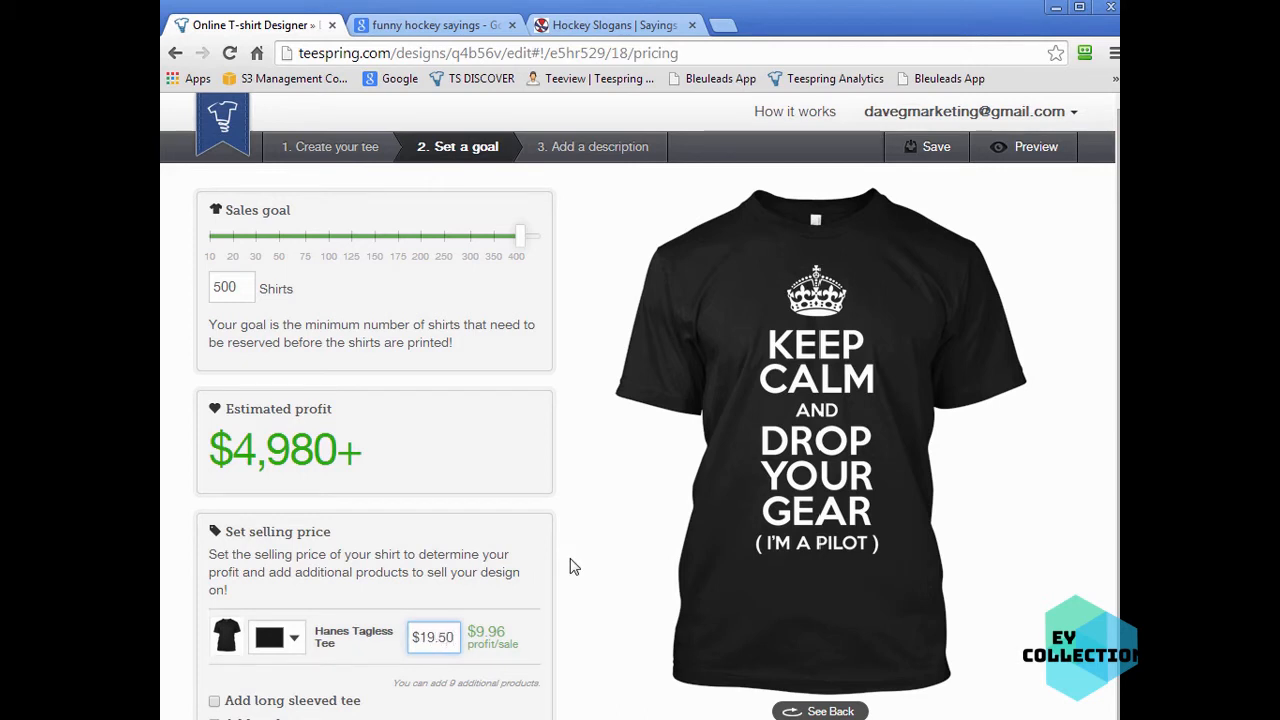
pyautogui.click(570, 567)
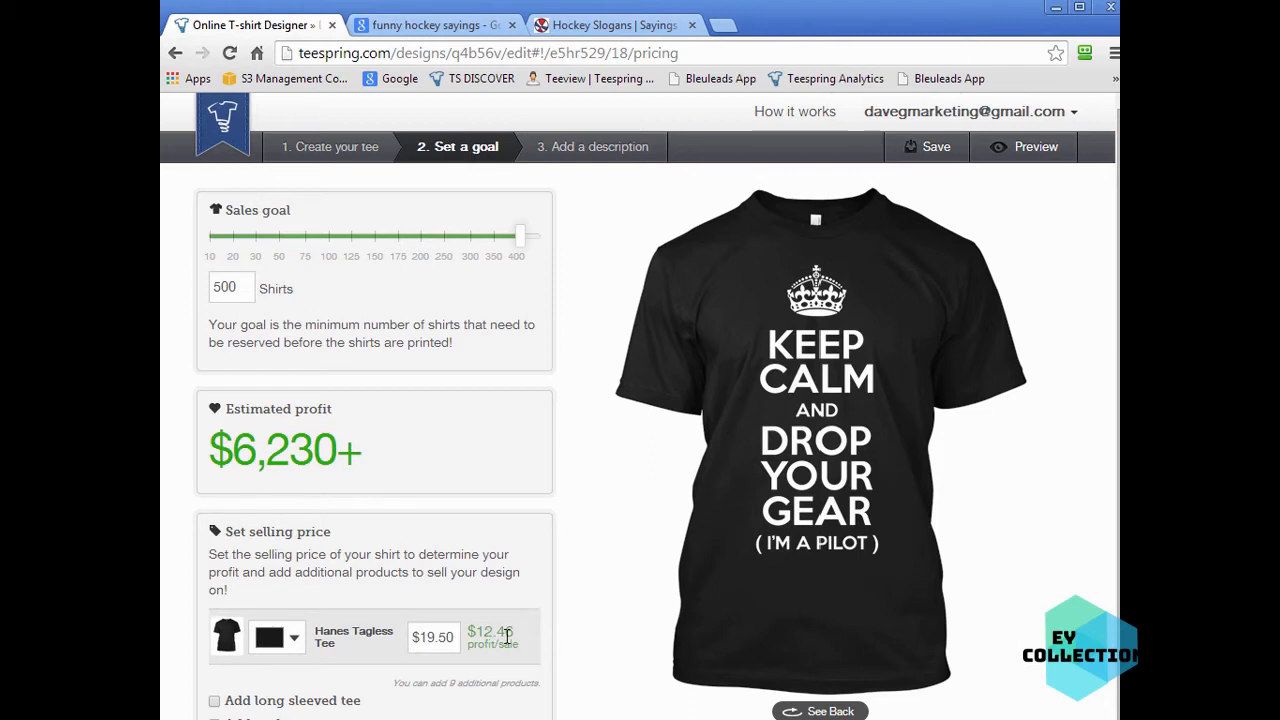
# - Change the sales goal to 50 shirts, then to 20 shirts
pyautogui.doubleClick(236, 288)
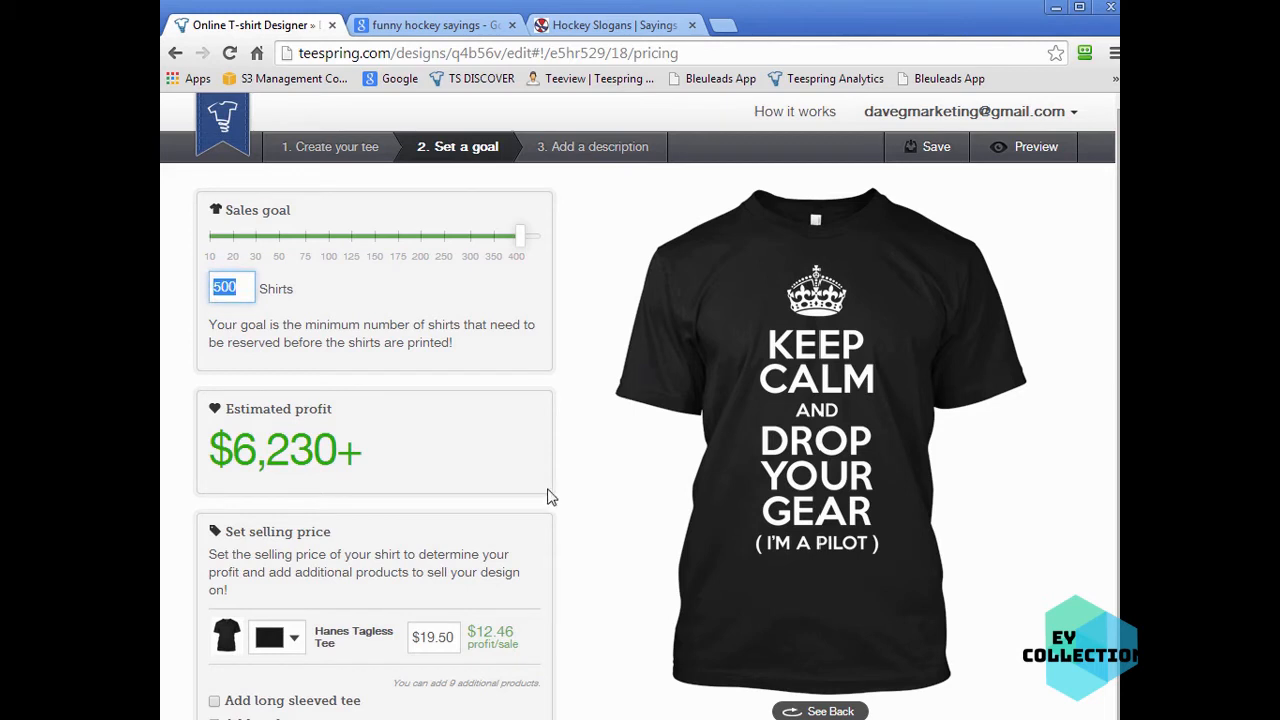
pyautogui.write('50')
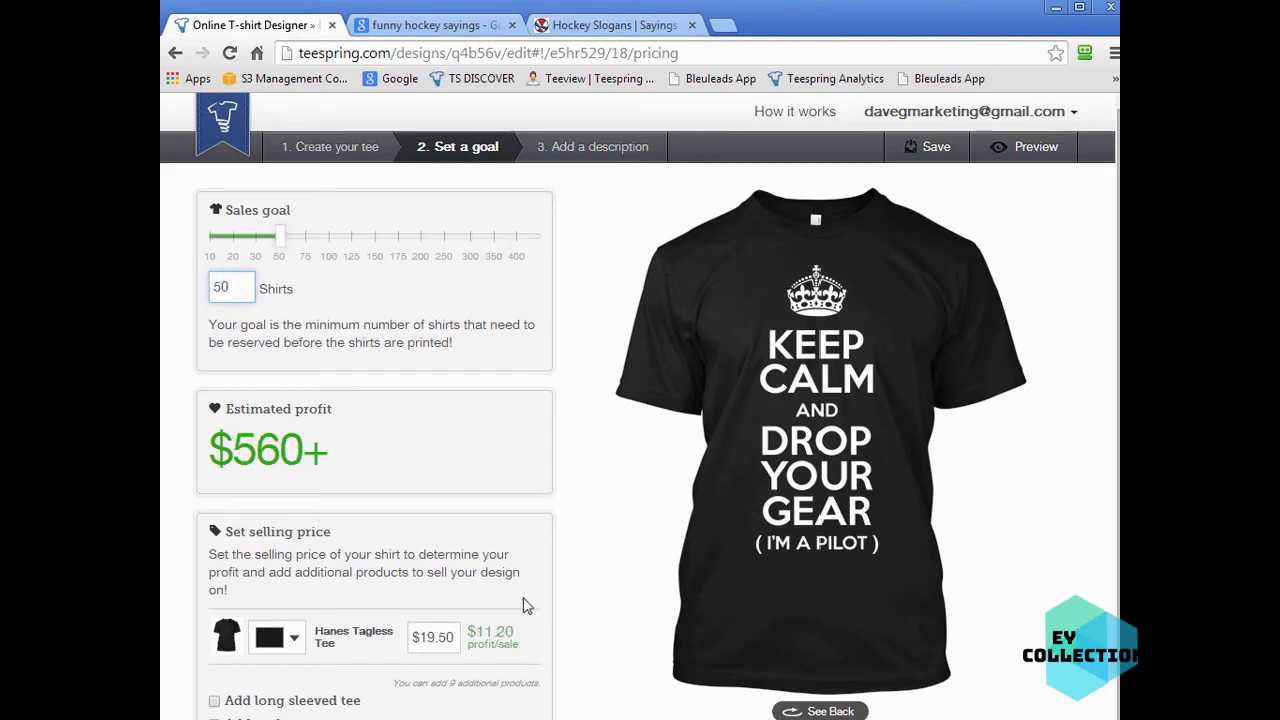
pyautogui.moveTo(243, 288); pyautogui.dragTo(167, 302)
pyautogui.write('20')
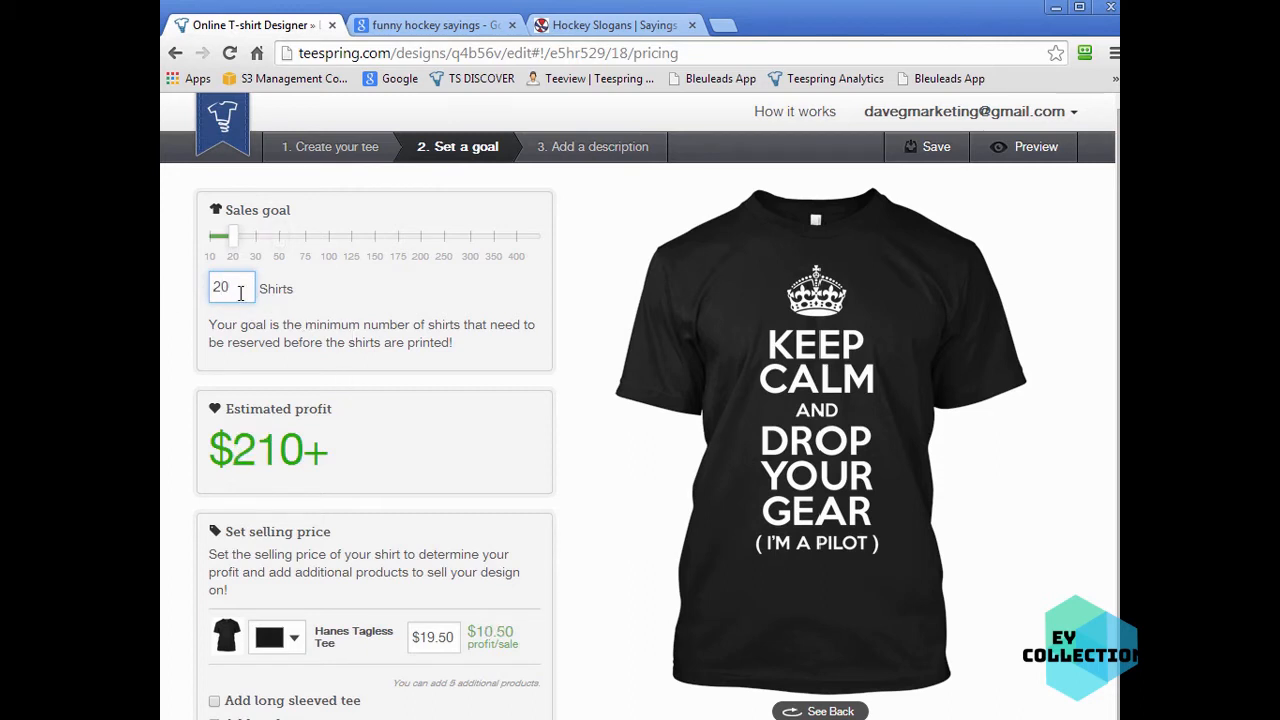
pyautogui.click(596, 446)
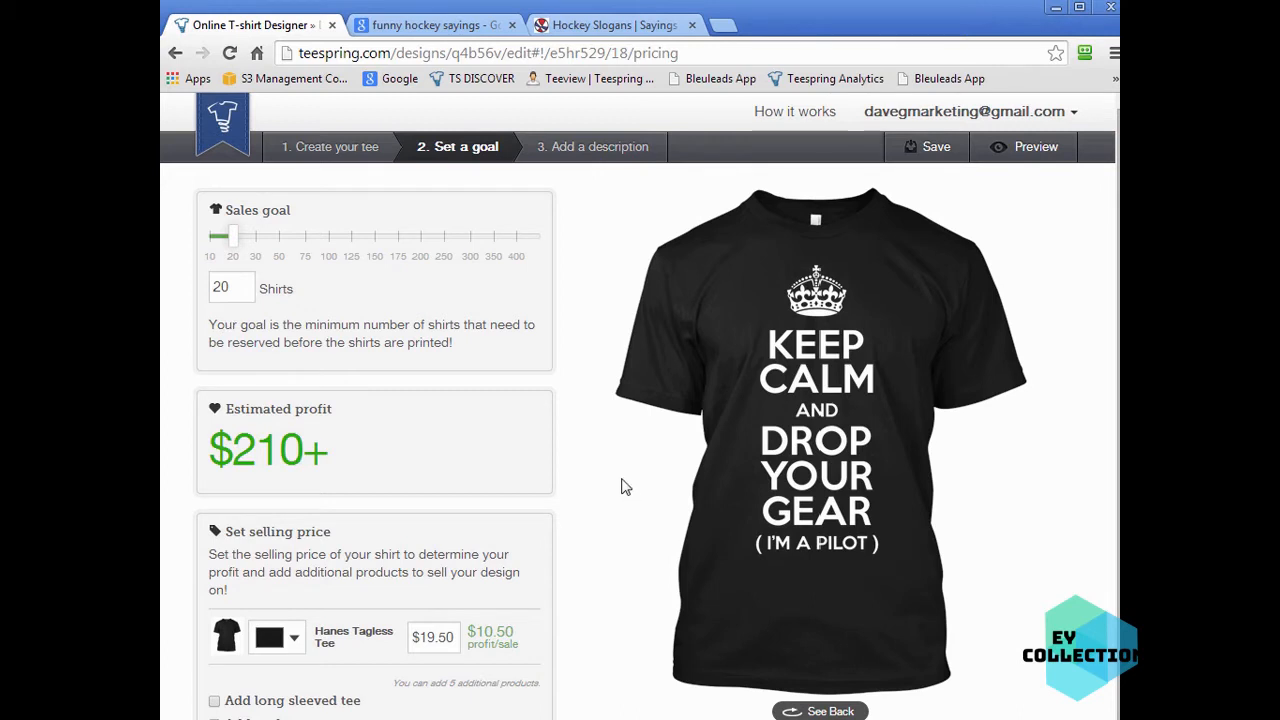
# - Highlight the profit per sale and raise the sales goal to 500 shirts again
pyautogui.moveTo(237, 288); pyautogui.dragTo(208, 289)
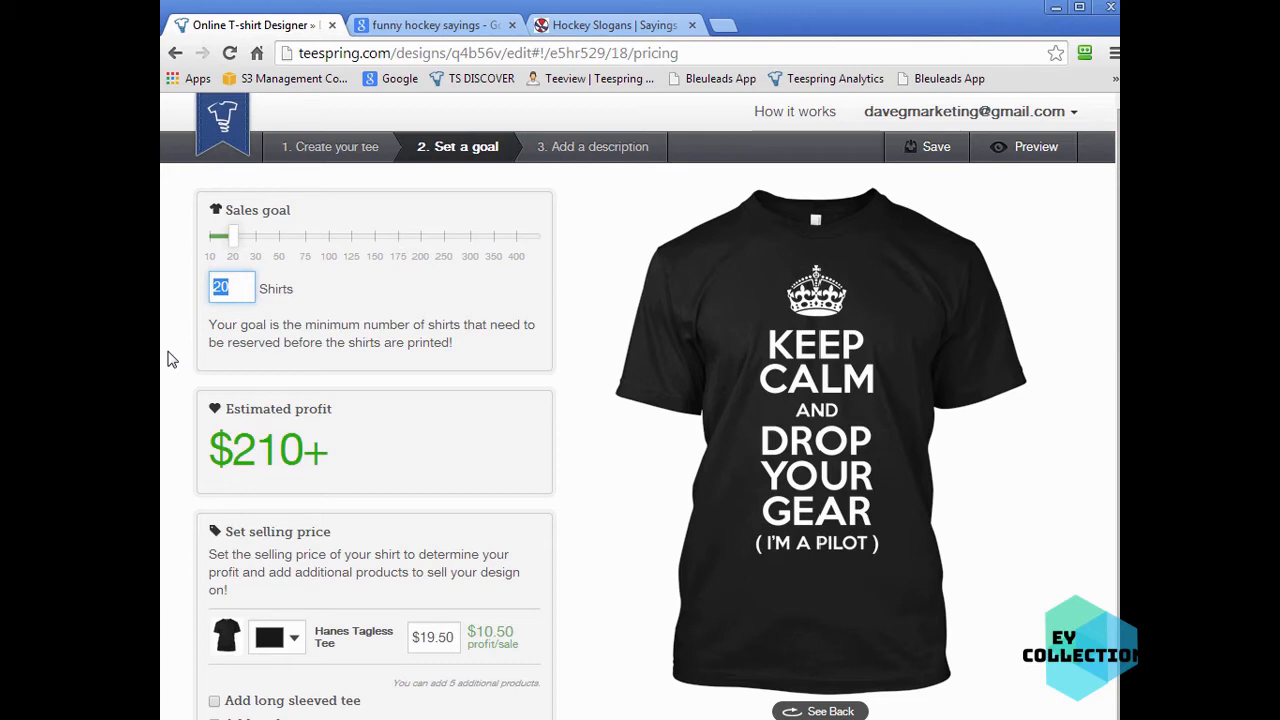
pyautogui.moveTo(477, 632); pyautogui.dragTo(516, 634)
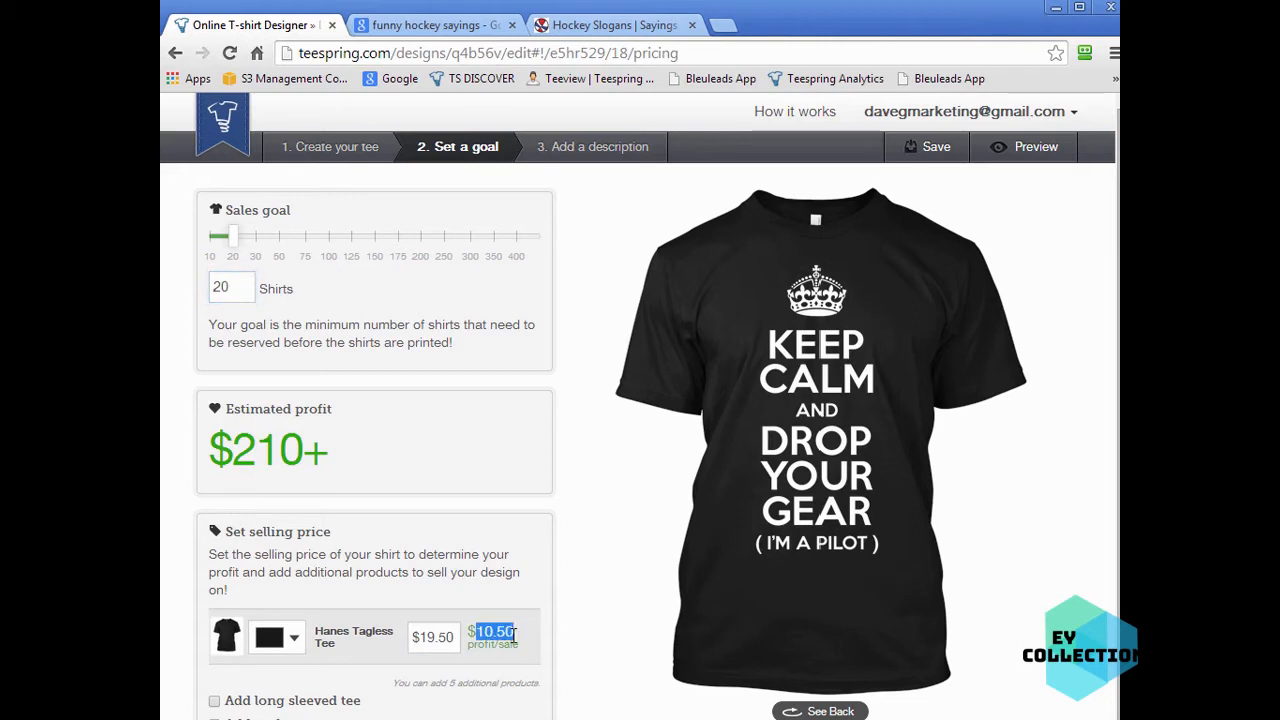
pyautogui.click(234, 285)
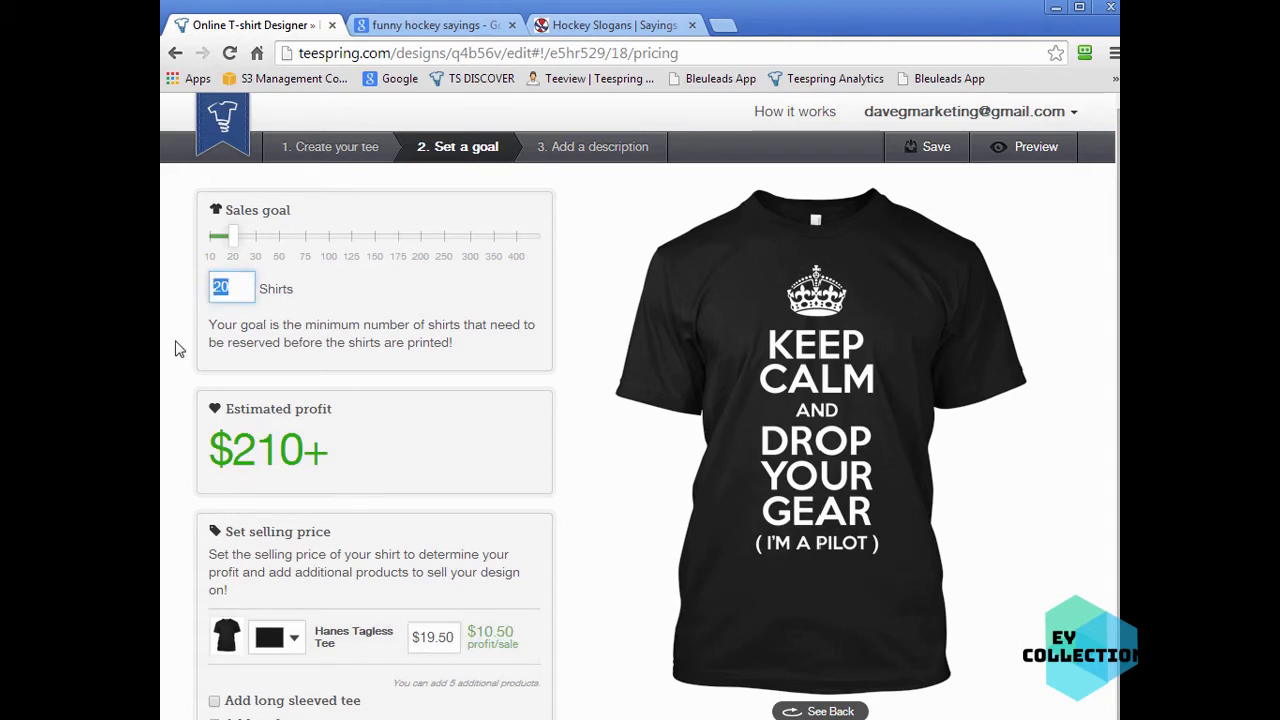
pyautogui.write('500')
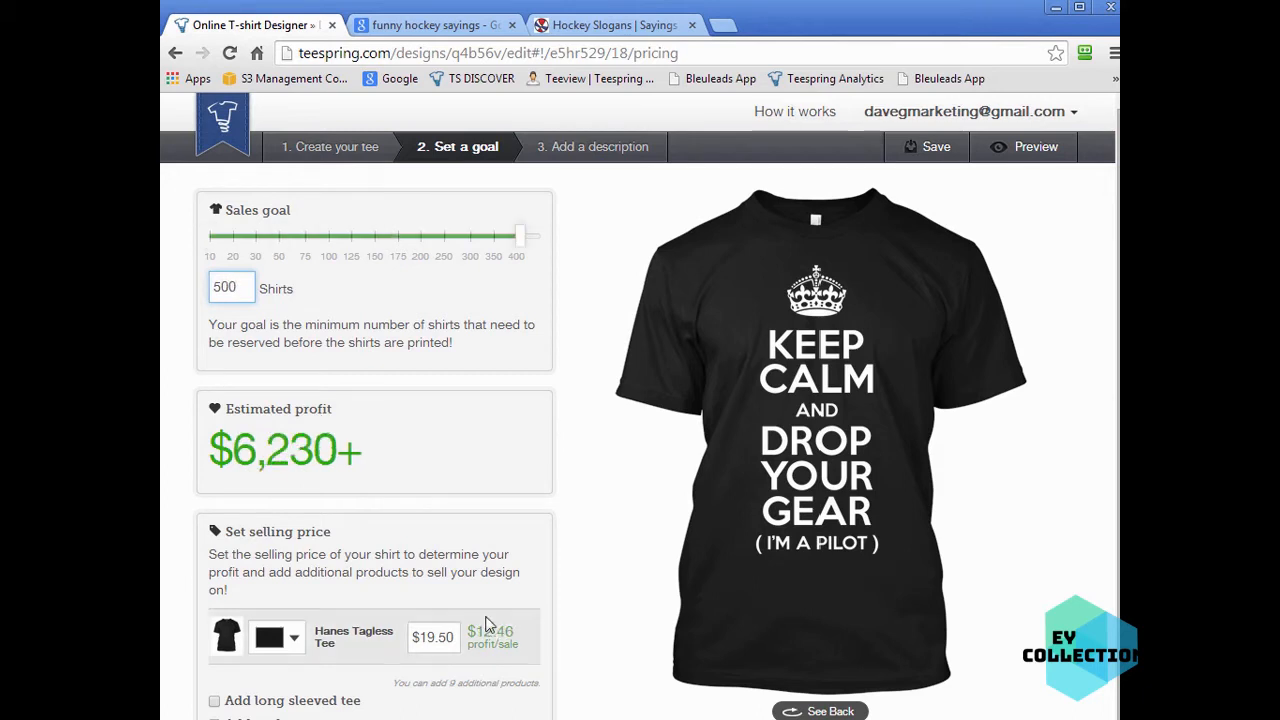
# - Highlight the profit per sale and lower the sales goal back to 20 shirts
pyautogui.moveTo(516, 632); pyautogui.dragTo(477, 632)
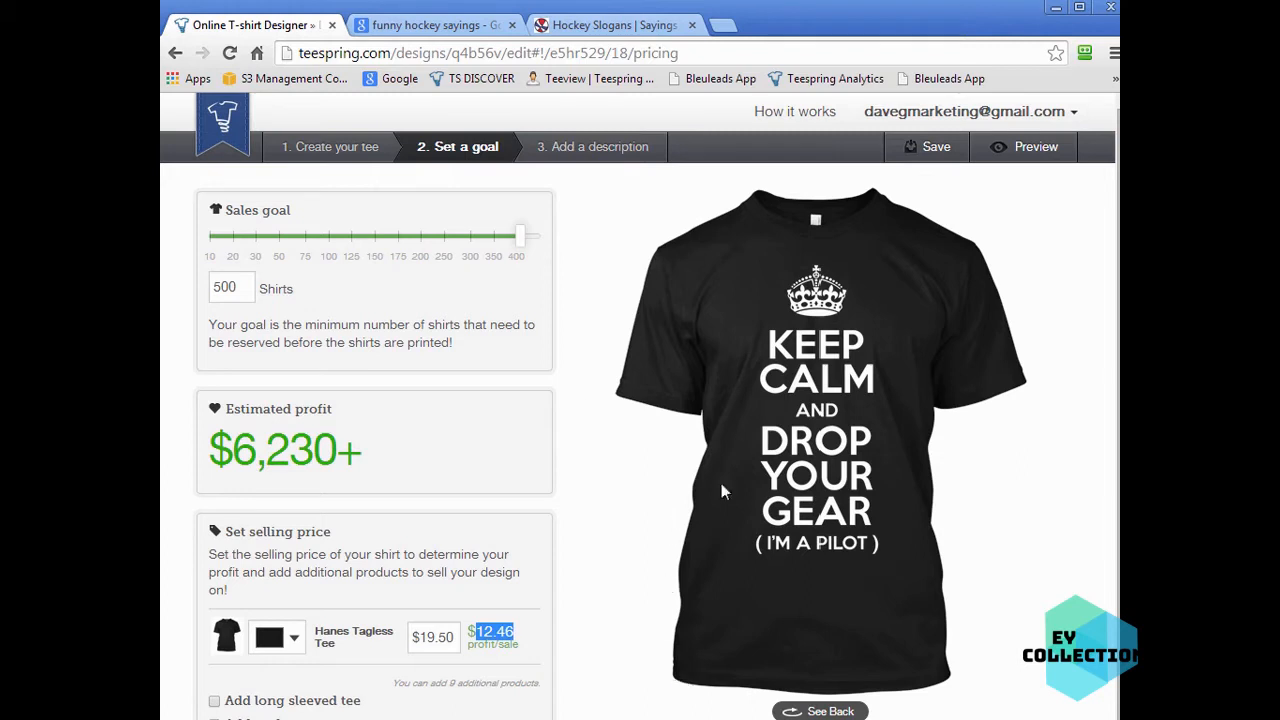
pyautogui.moveTo(247, 285); pyautogui.dragTo(199, 279)
pyautogui.write('20')
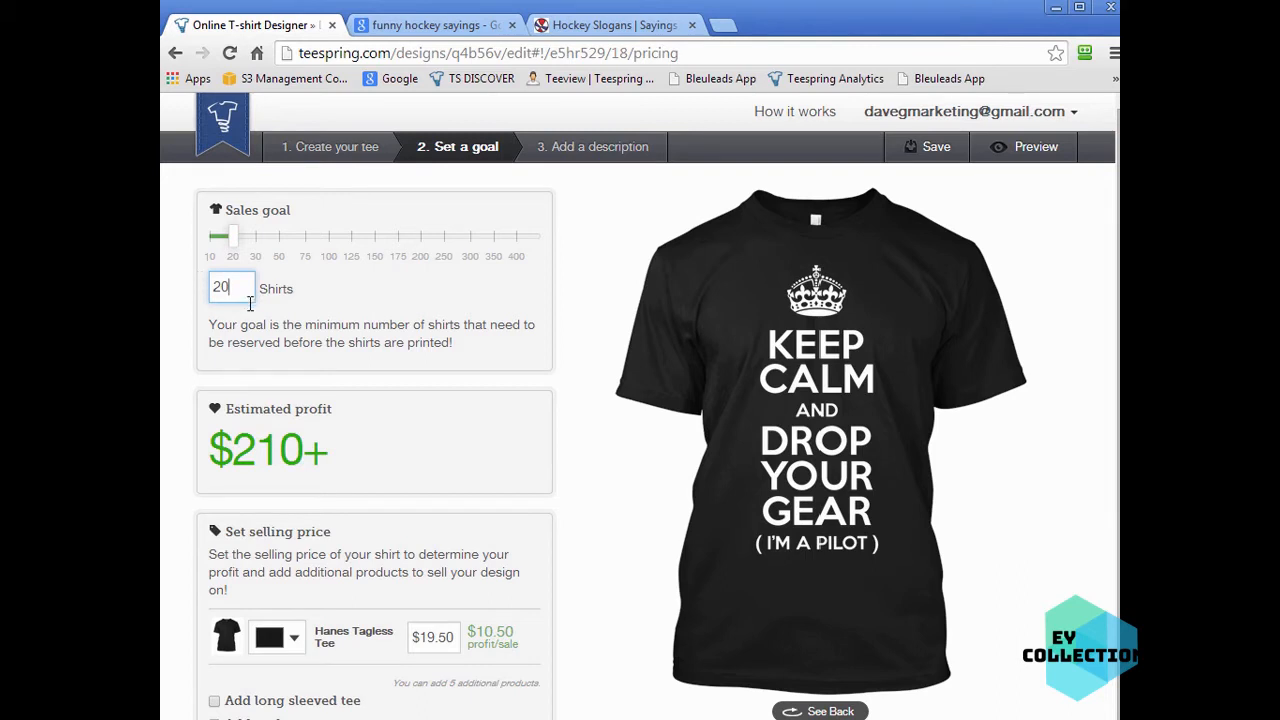
# - Set the sales goal to 500 shirts and then back to 20 shirts
pyautogui.moveTo(248, 288); pyautogui.dragTo(212, 288)
pyautogui.click(327, 340)
pyautogui.doubleClick(235, 290)
pyautogui.click(234, 290)
pyautogui.doubleClick(212, 285)
pyautogui.write('500')
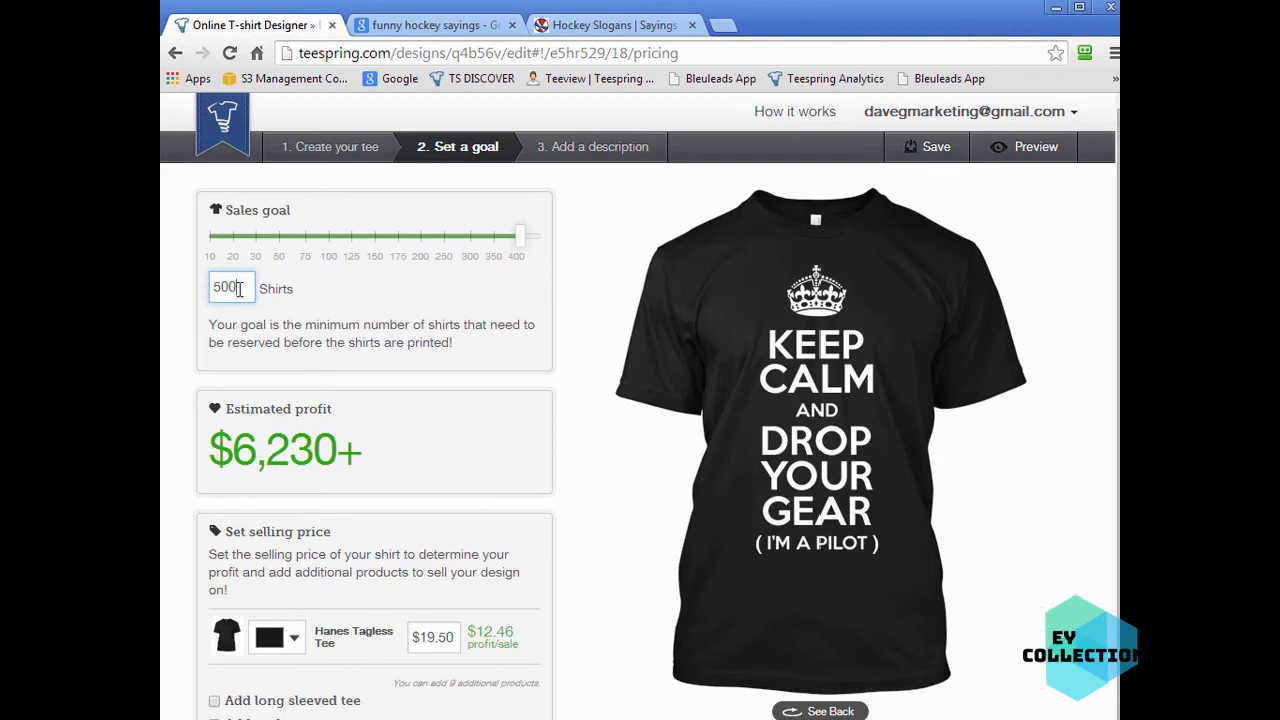
pyautogui.moveTo(240, 288); pyautogui.dragTo(191, 283)
pyautogui.write('20')
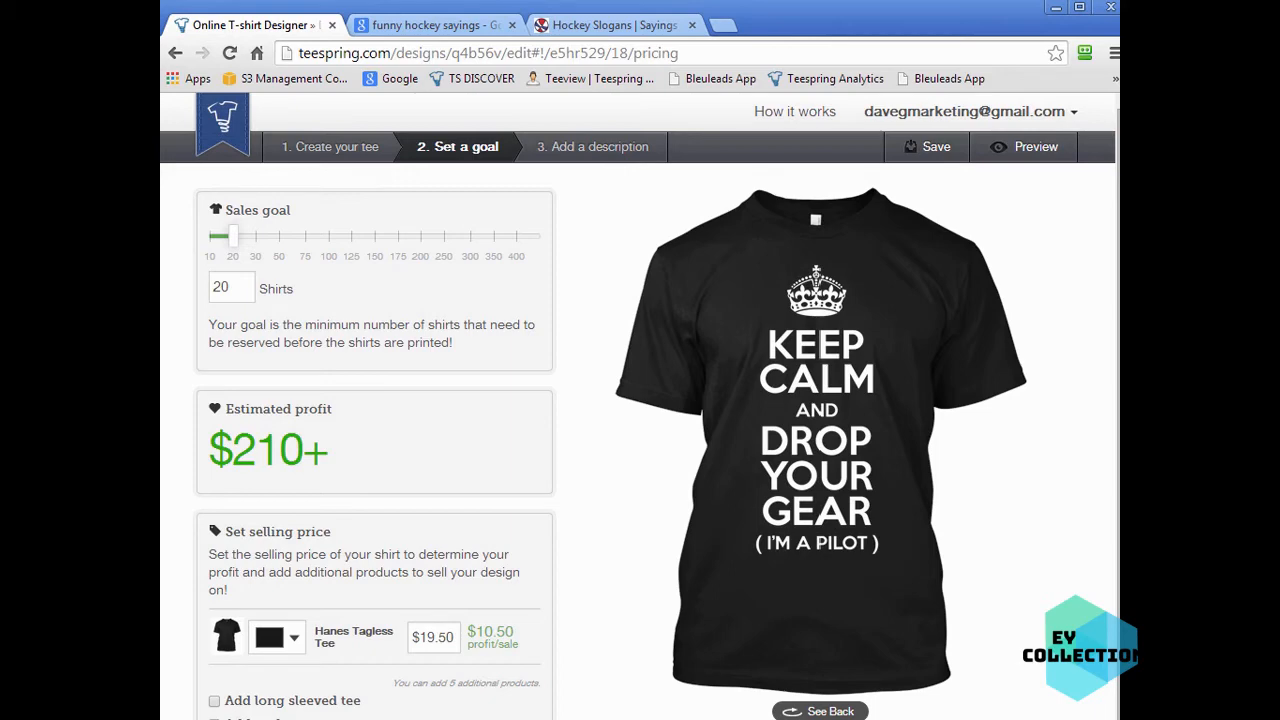
# - Look over the colour options for the Hanes Tagless Tee without changing it
pyautogui.scroll(-2, 538, 469)
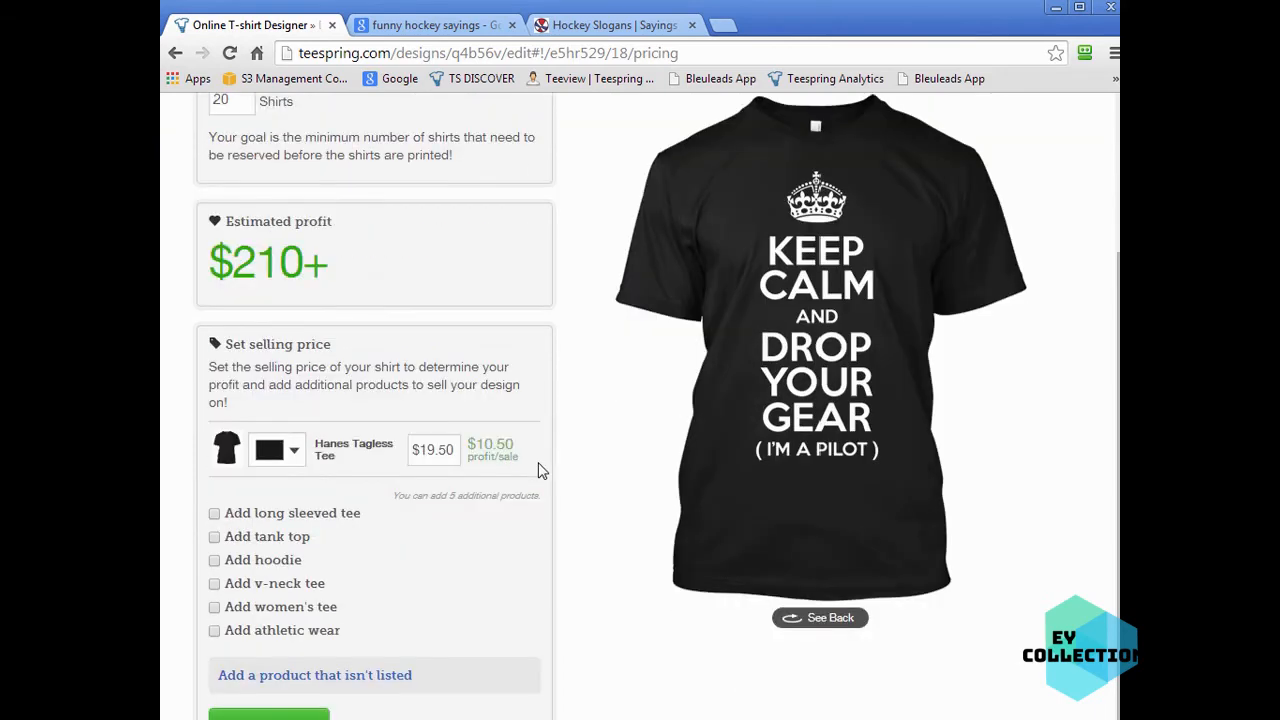
pyautogui.scroll(-1, 543, 509)
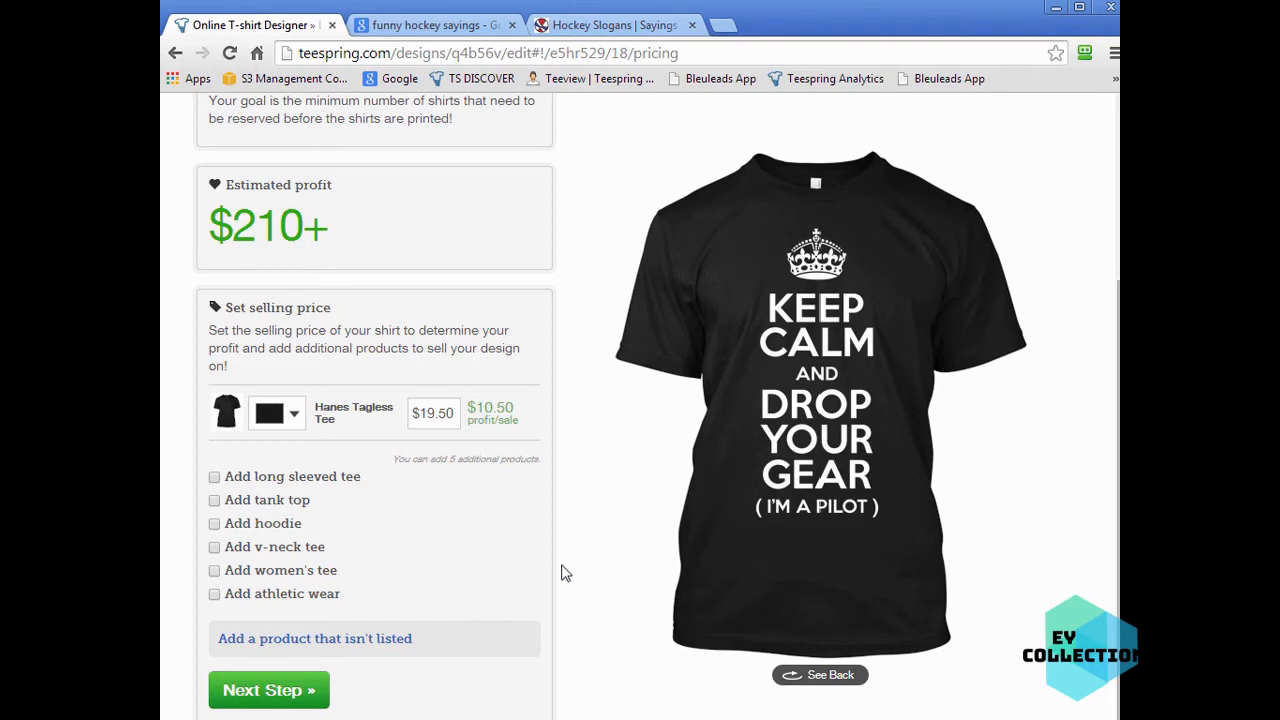
pyautogui.click(298, 418)
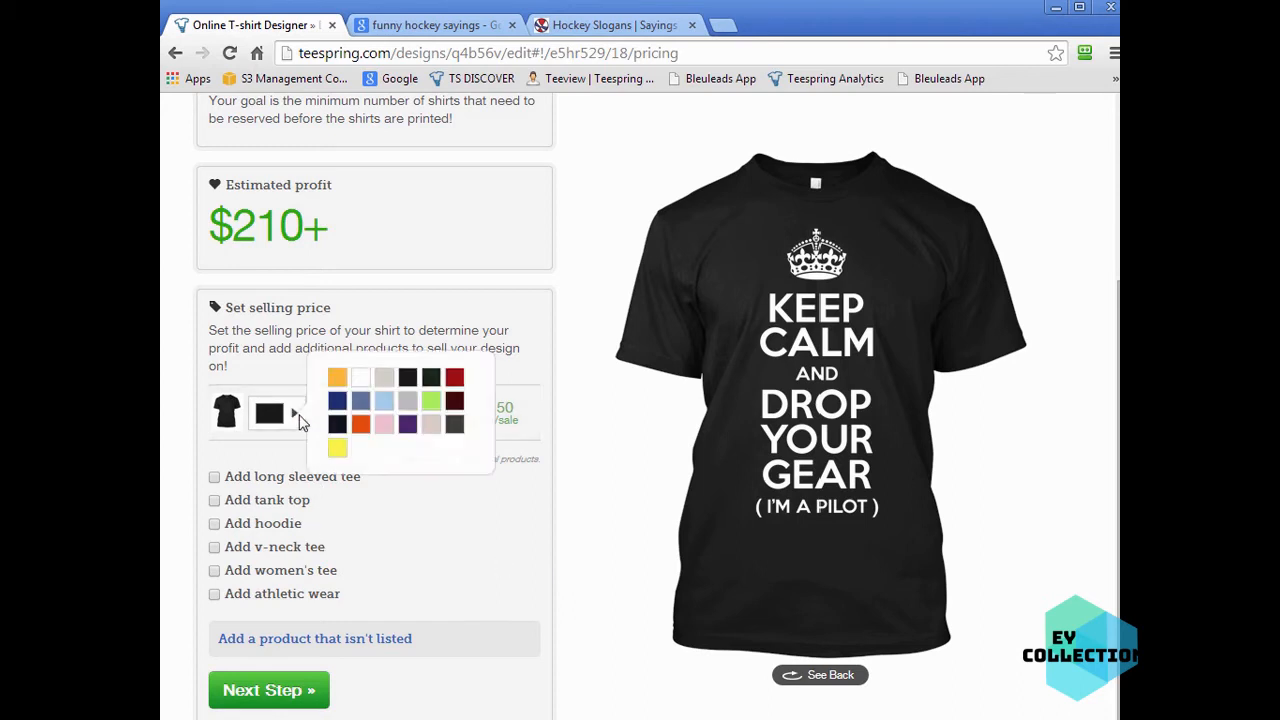
pyautogui.click(490, 318)
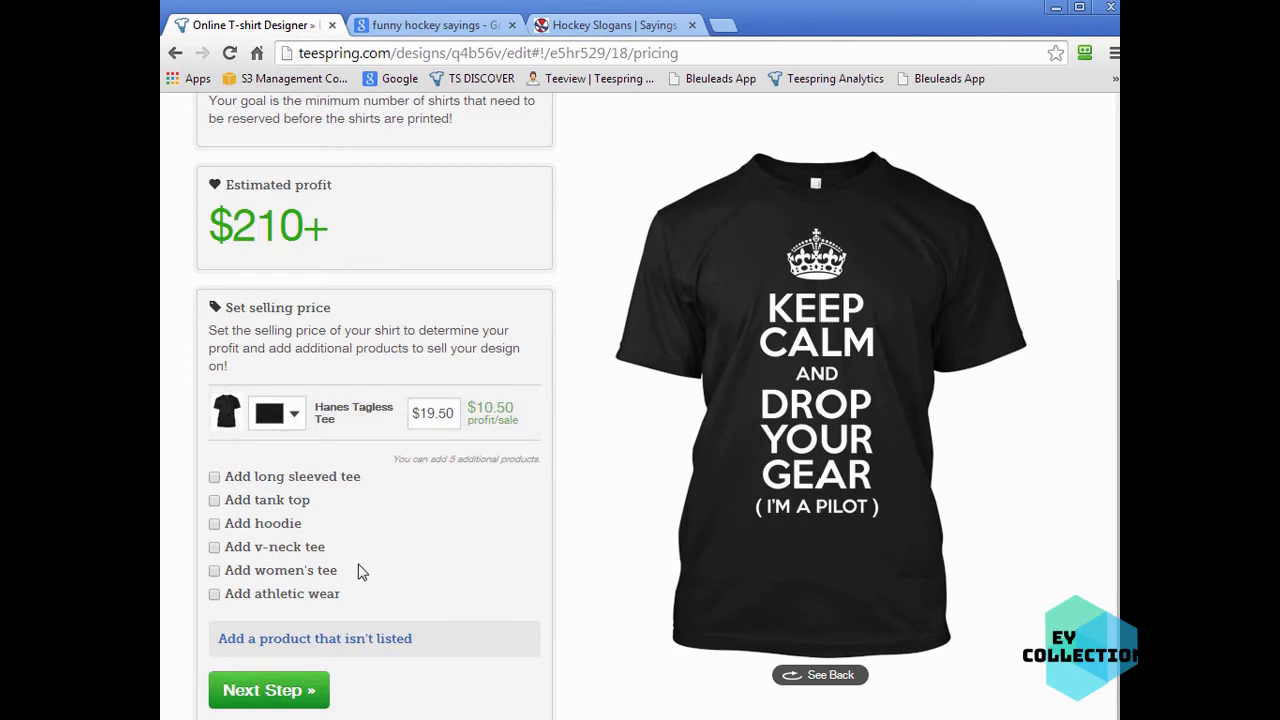
# - Add the women's tee, tank top and hoodie as extra products for the design
pyautogui.click(214, 570)
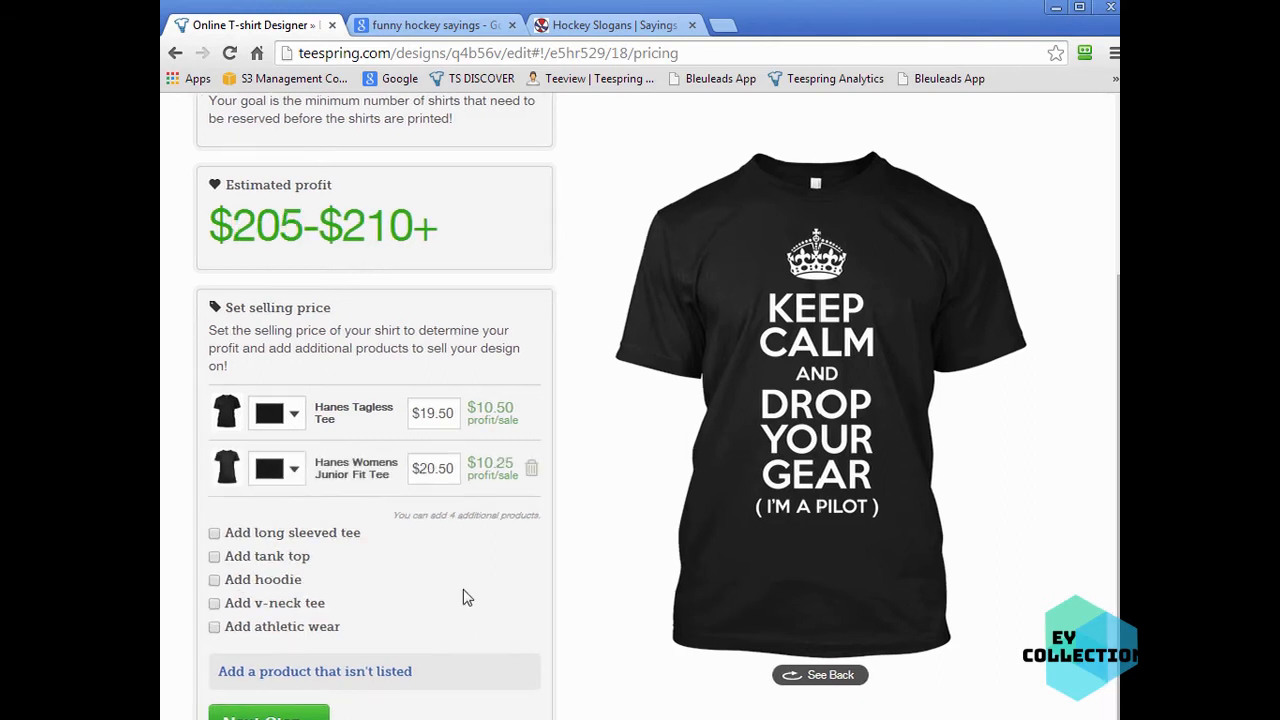
pyautogui.click(214, 557)
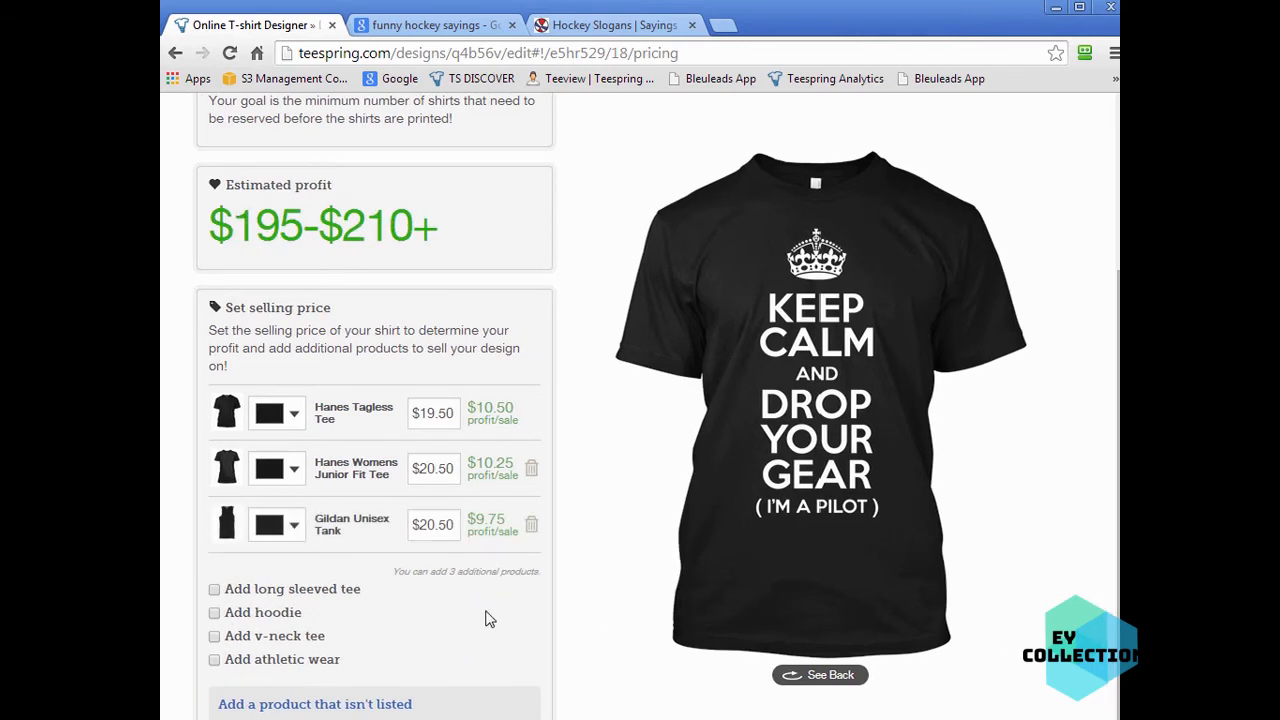
pyautogui.click(214, 613)
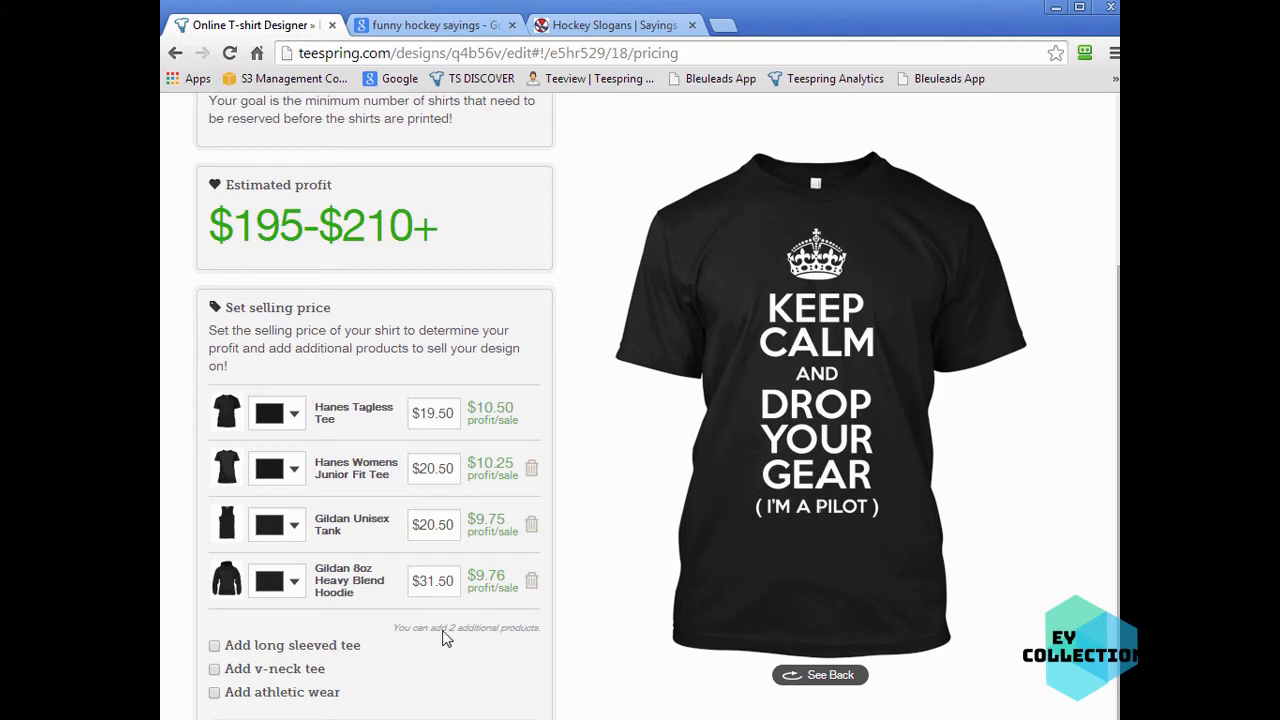
# - Set the Gildan 8oz Heavy Blend Hoodie selling price to $39.50
pyautogui.moveTo(434, 583); pyautogui.dragTo(428, 582)
pyautogui.write('9')
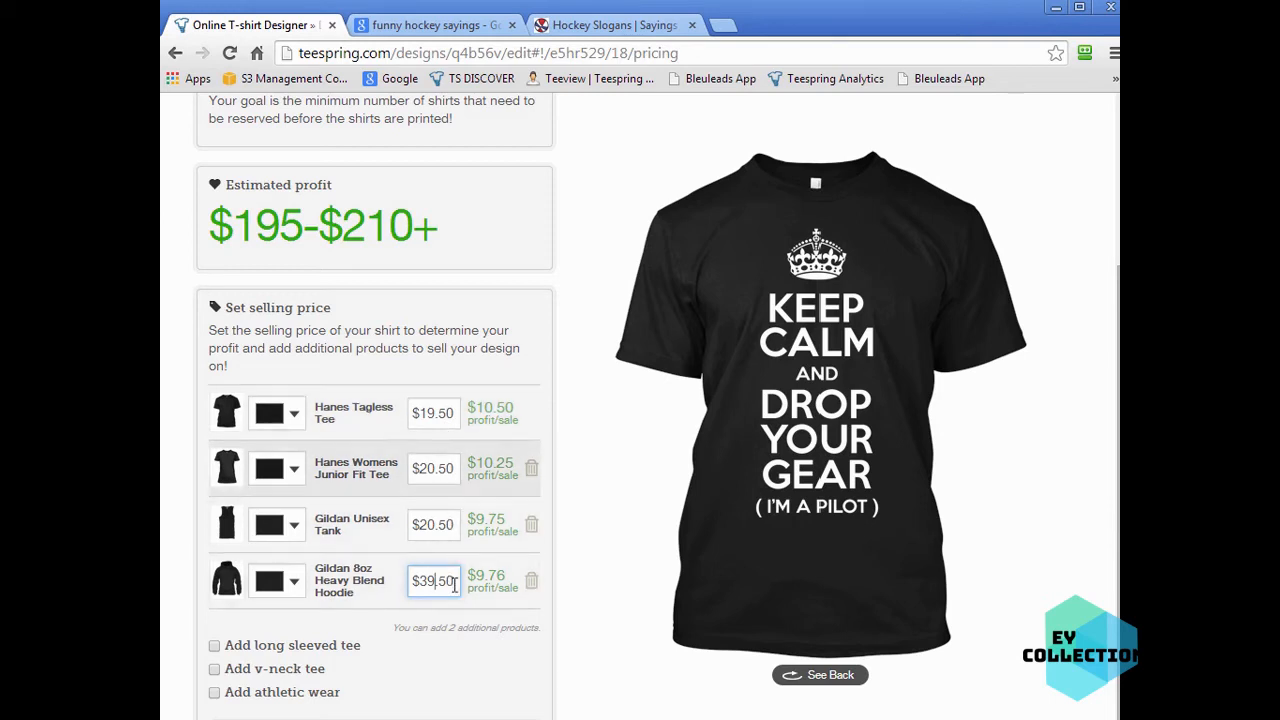
pyautogui.moveTo(446, 413); pyautogui.dragTo(437, 413)
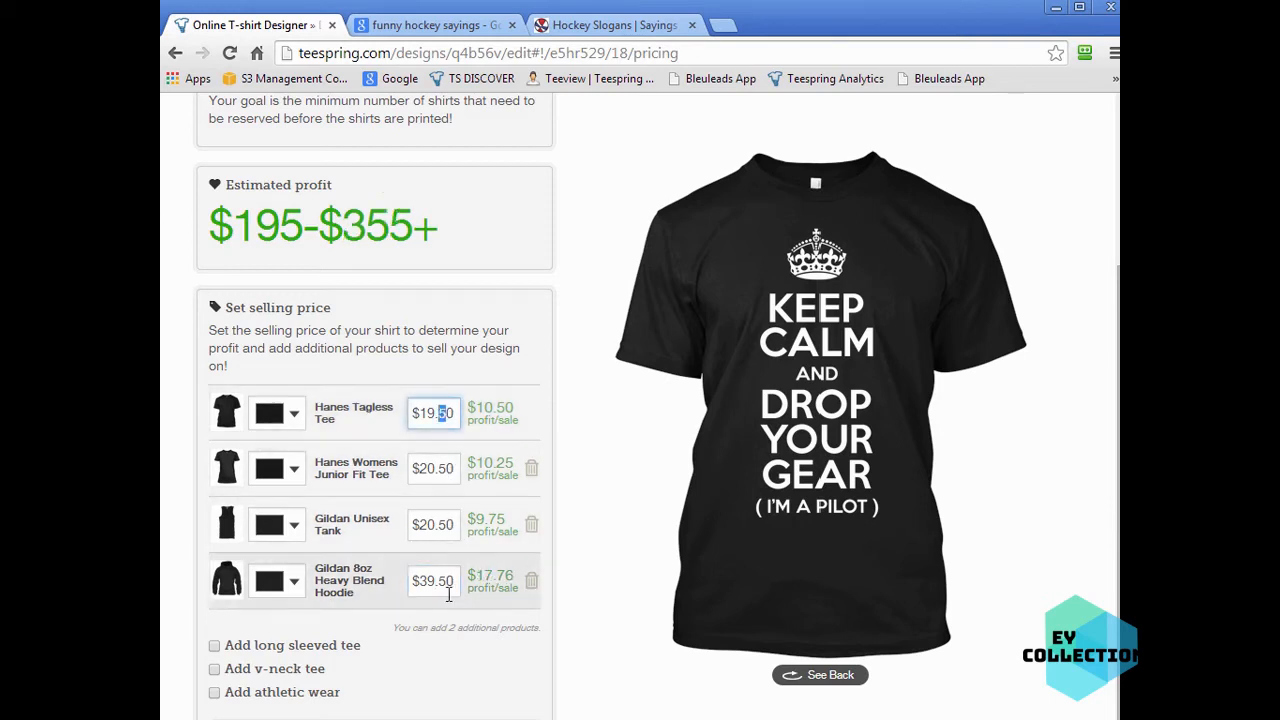
pyautogui.click(448, 684)
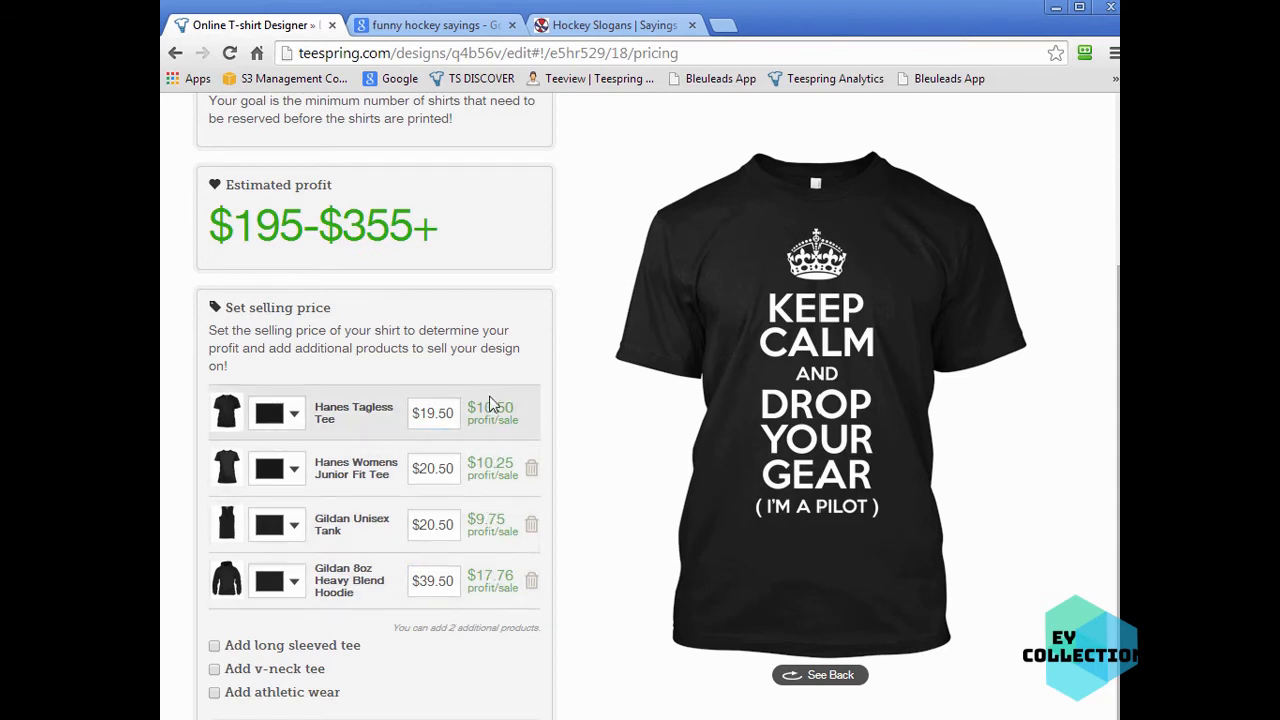
# - Set the Gildan Unisex Tank selling price to $21.50
pyautogui.click(431, 524)
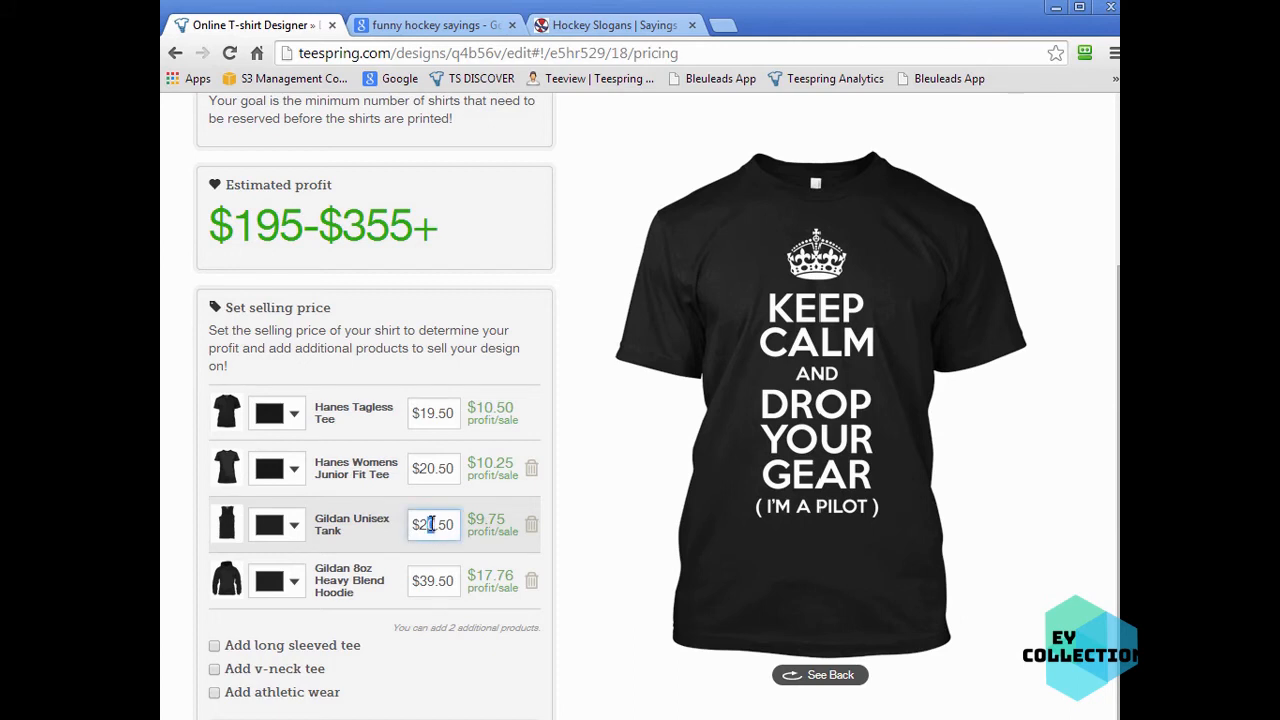
pyautogui.write('1')
pyautogui.click(503, 523)
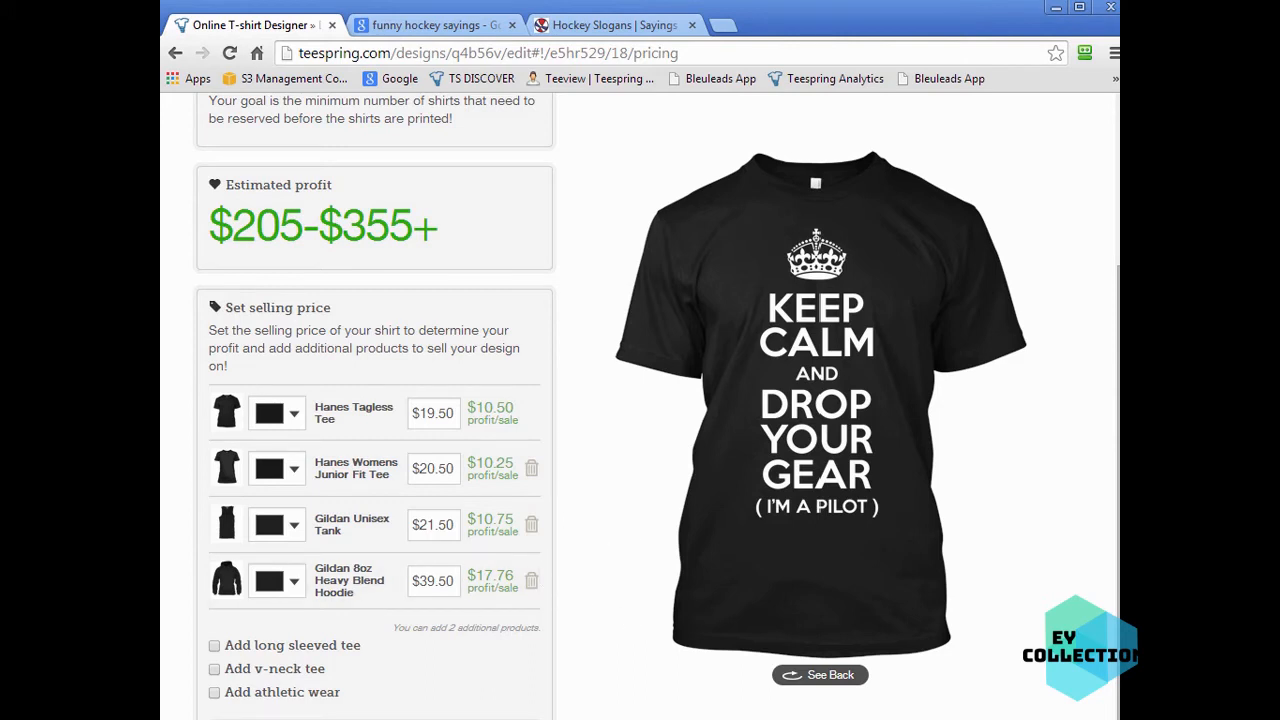
# - Pick the Camouflage category and Code V REALTREE product for an unlisted product without adding it
pyautogui.scroll(-3, 571, 594)
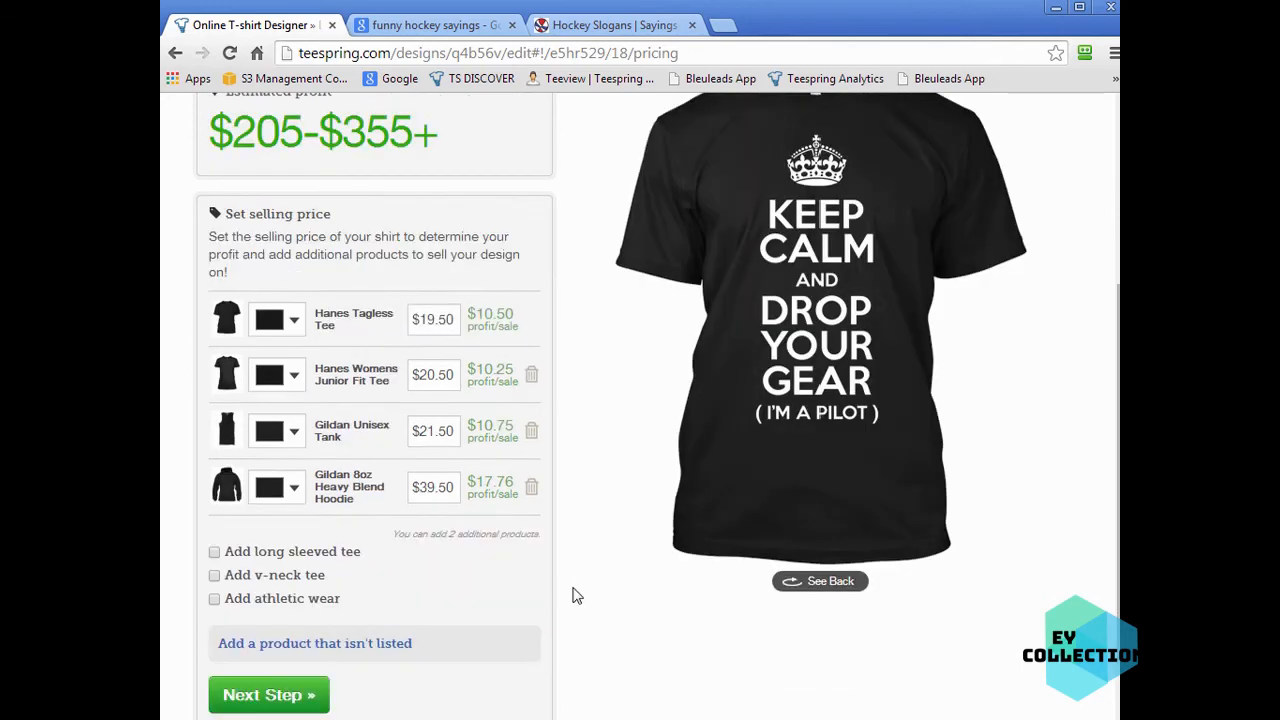
pyautogui.click(372, 463)
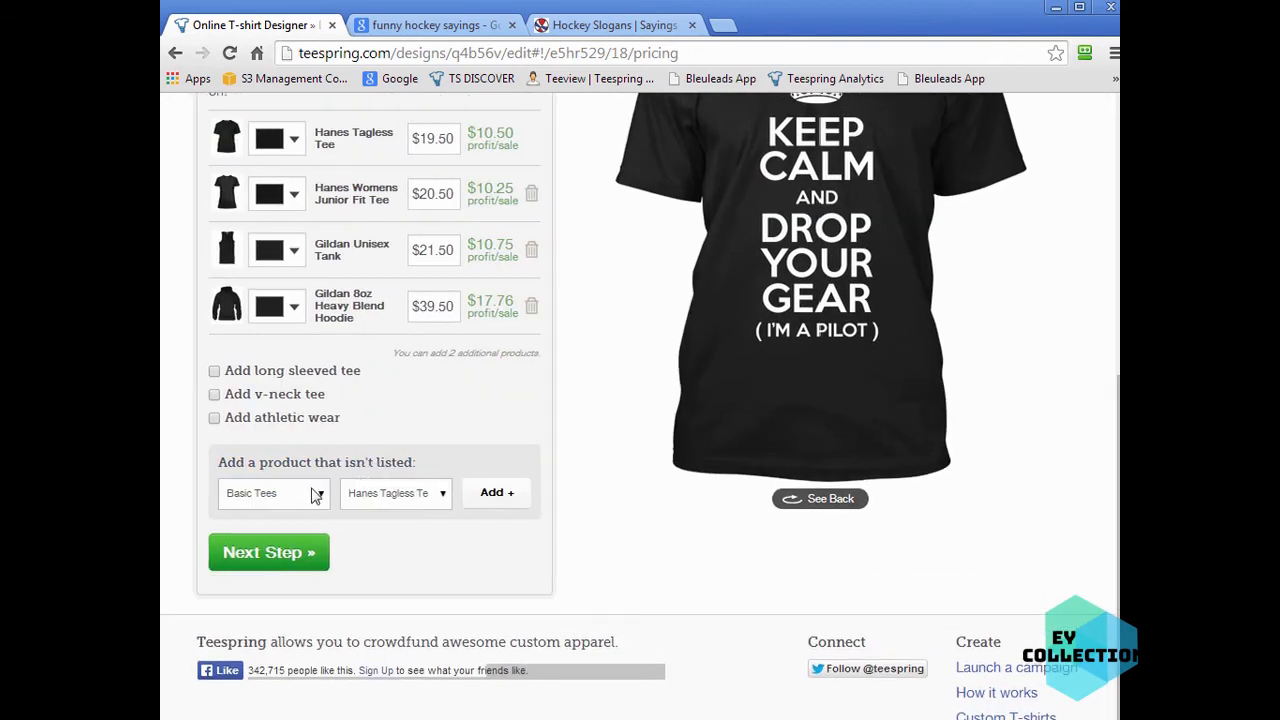
pyautogui.click(321, 496)
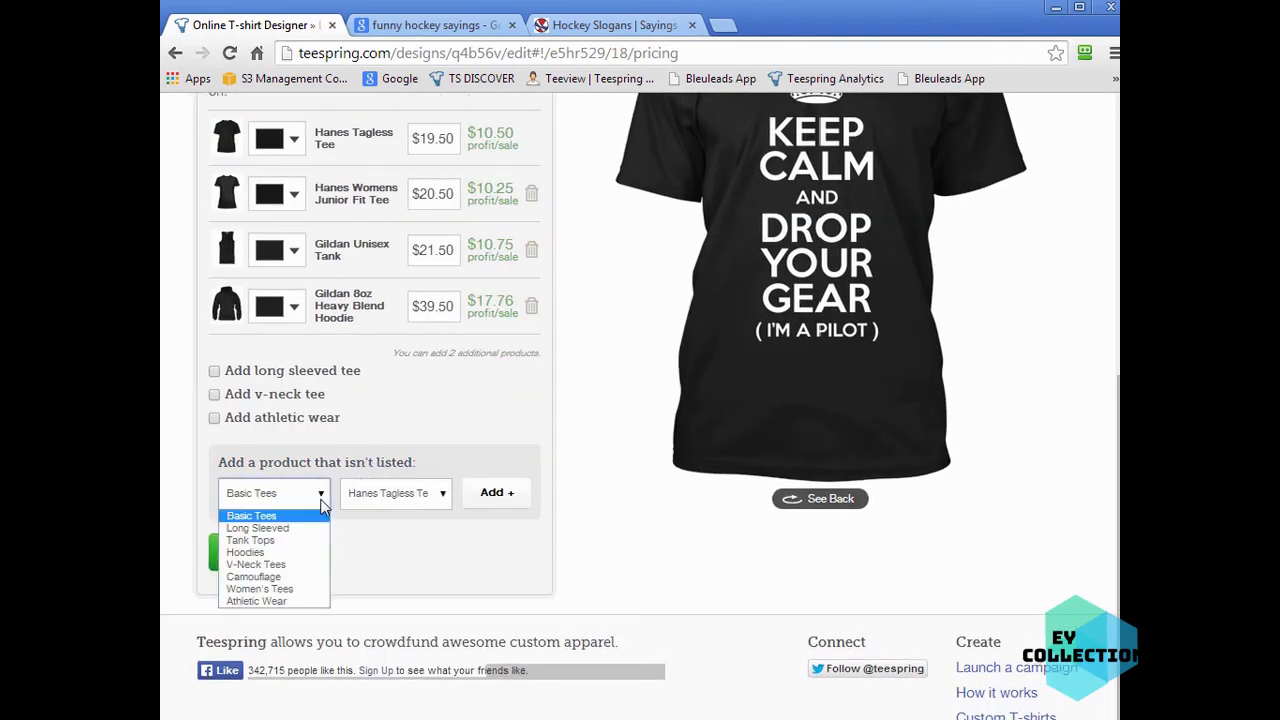
pyautogui.click(422, 503)
pyautogui.click(558, 508)
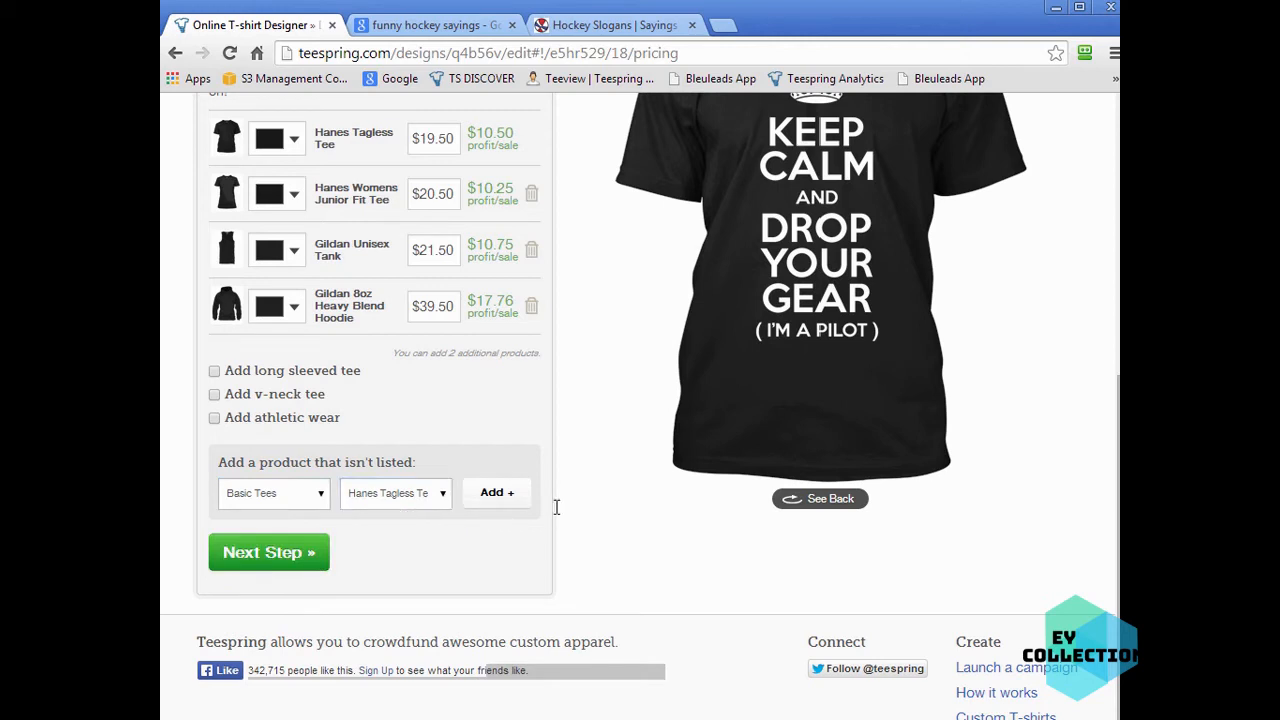
pyautogui.click(310, 494)
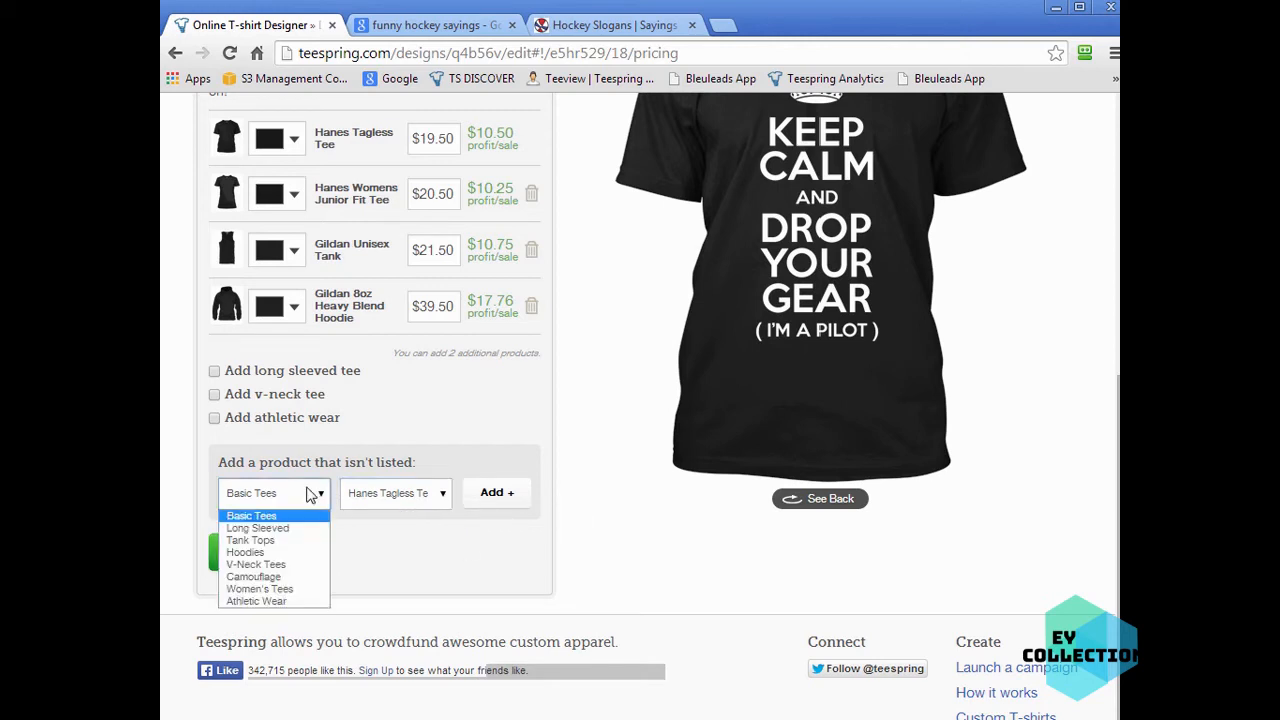
pyautogui.click(296, 577)
pyautogui.click(322, 498)
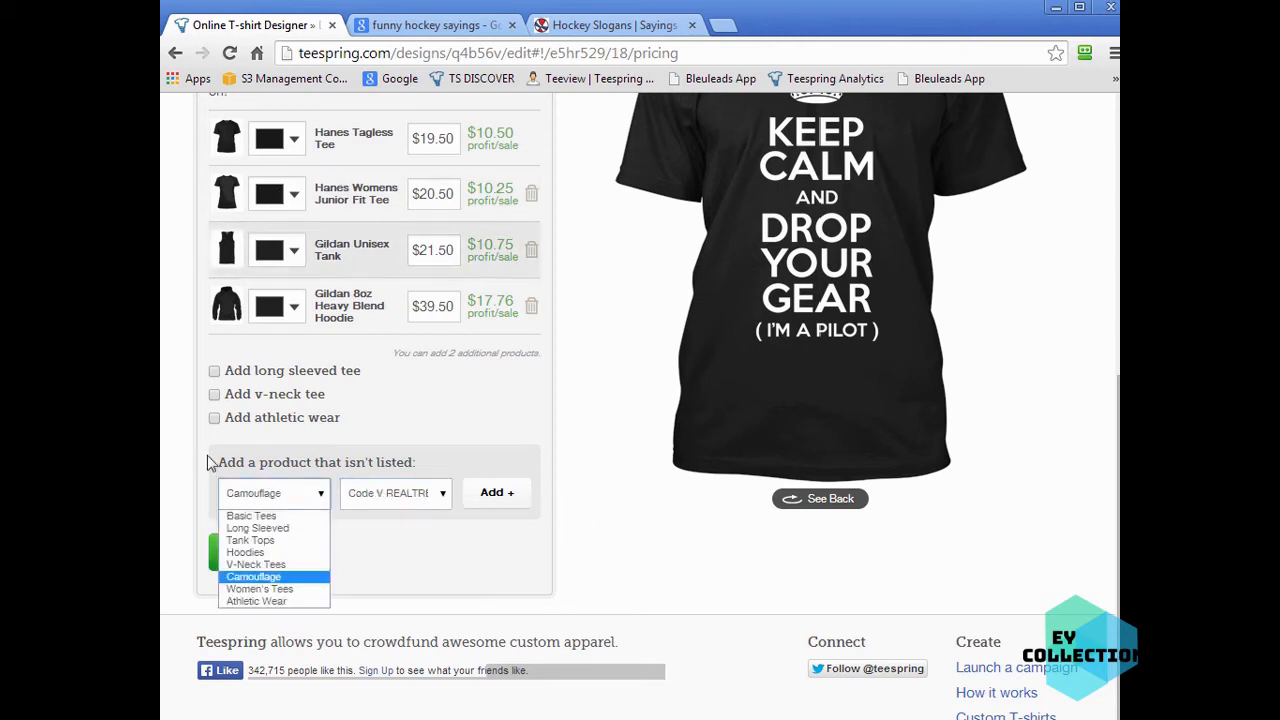
pyautogui.click(478, 598)
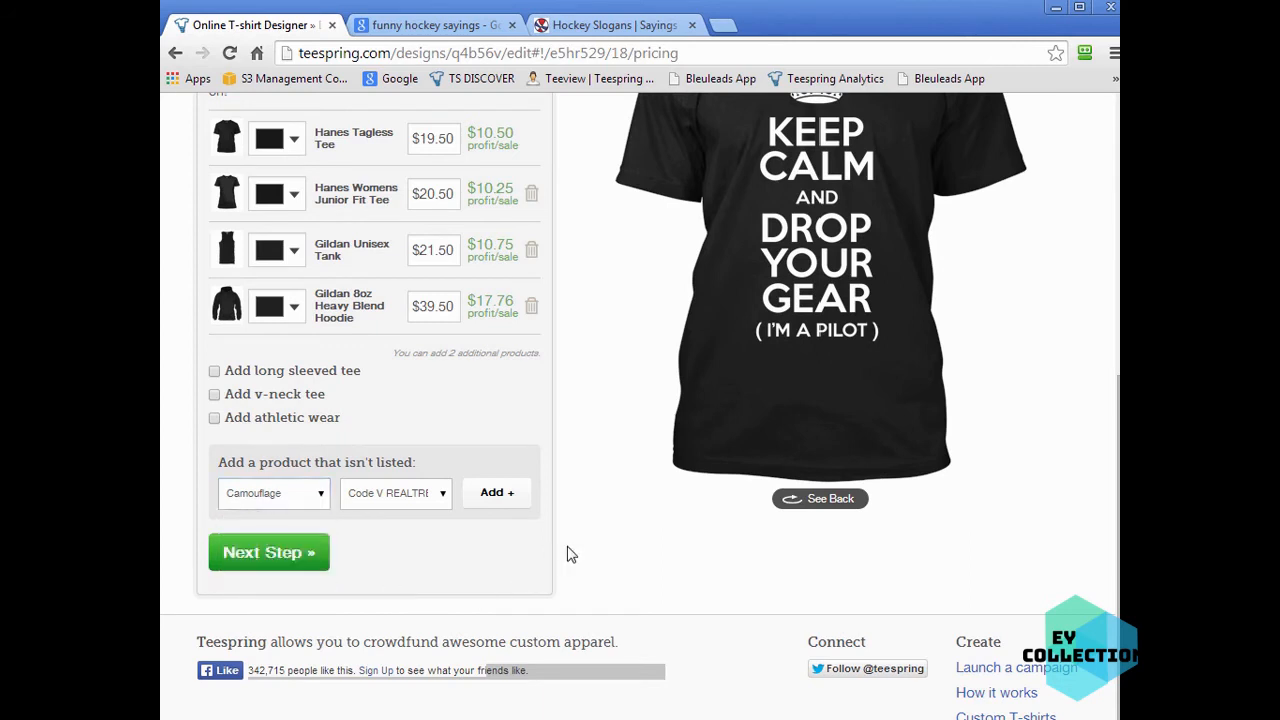
# - Proceed from the goal and pricing page to the description step
pyautogui.scroll(1, 590, 560)
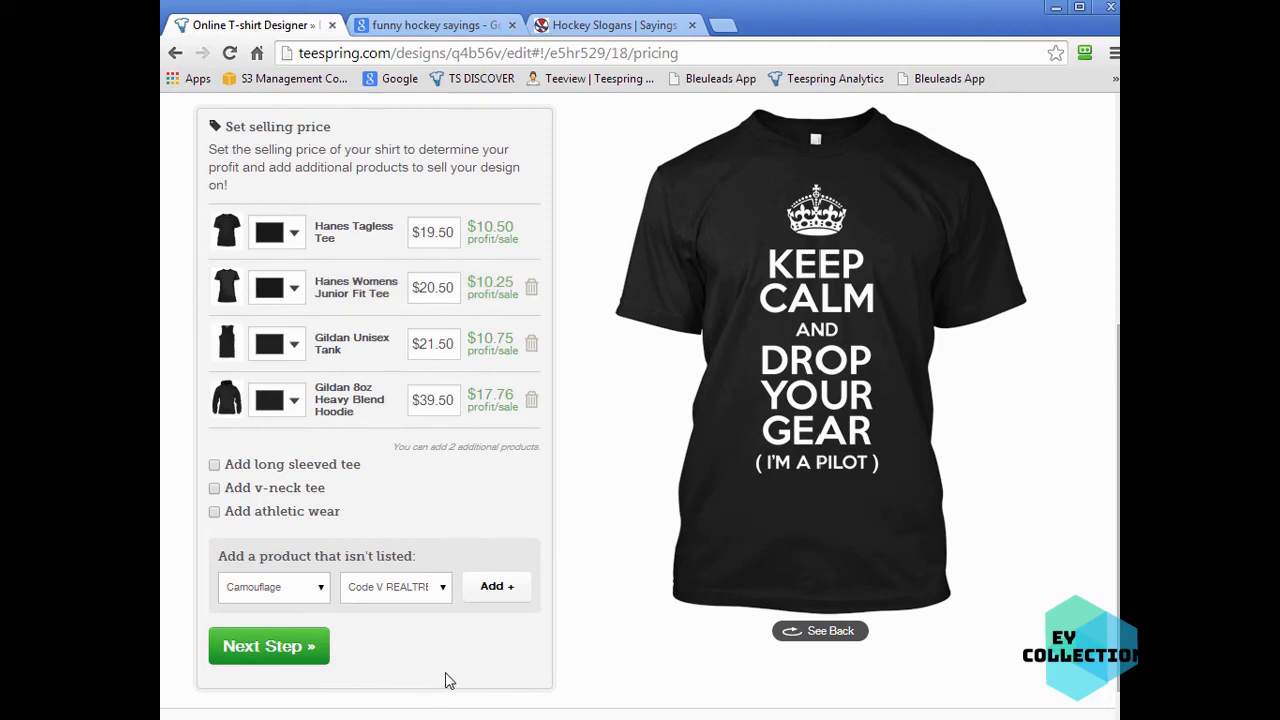
pyautogui.scroll(1, 695, 645)
pyautogui.scroll(3, 729, 662)
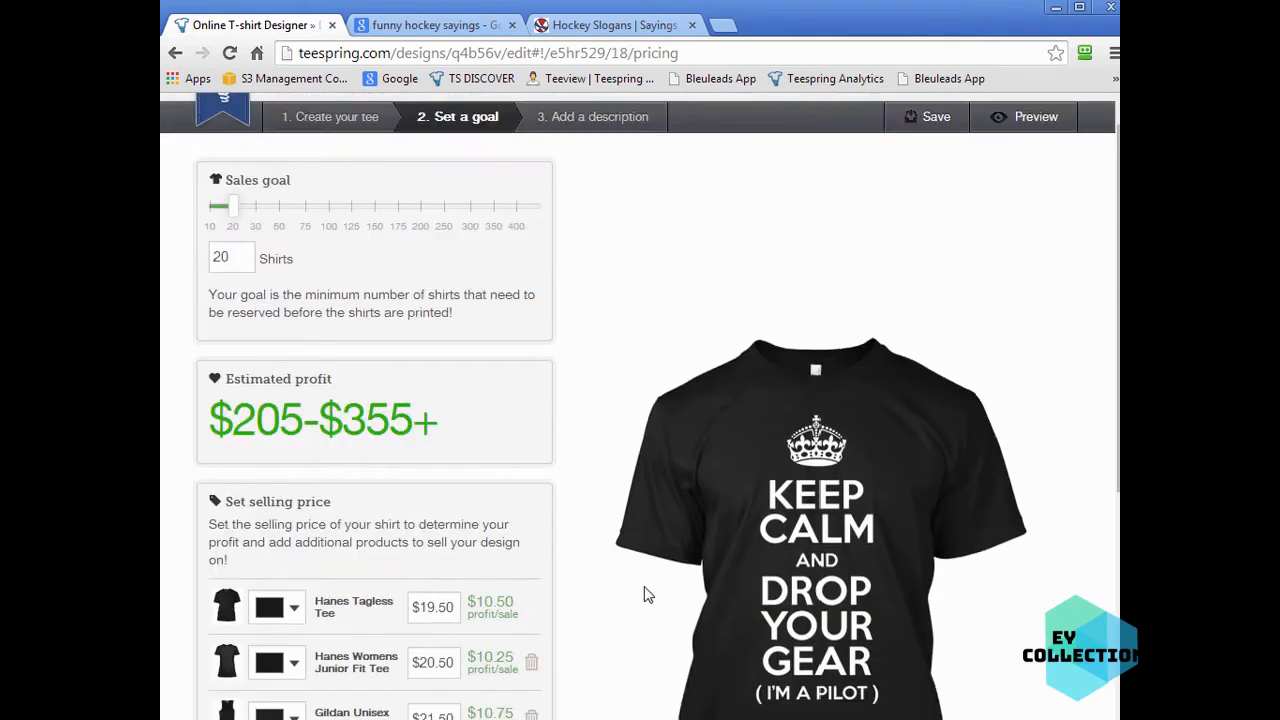
pyautogui.scroll(-3, 645, 595)
pyautogui.scroll(-2, 645, 595)
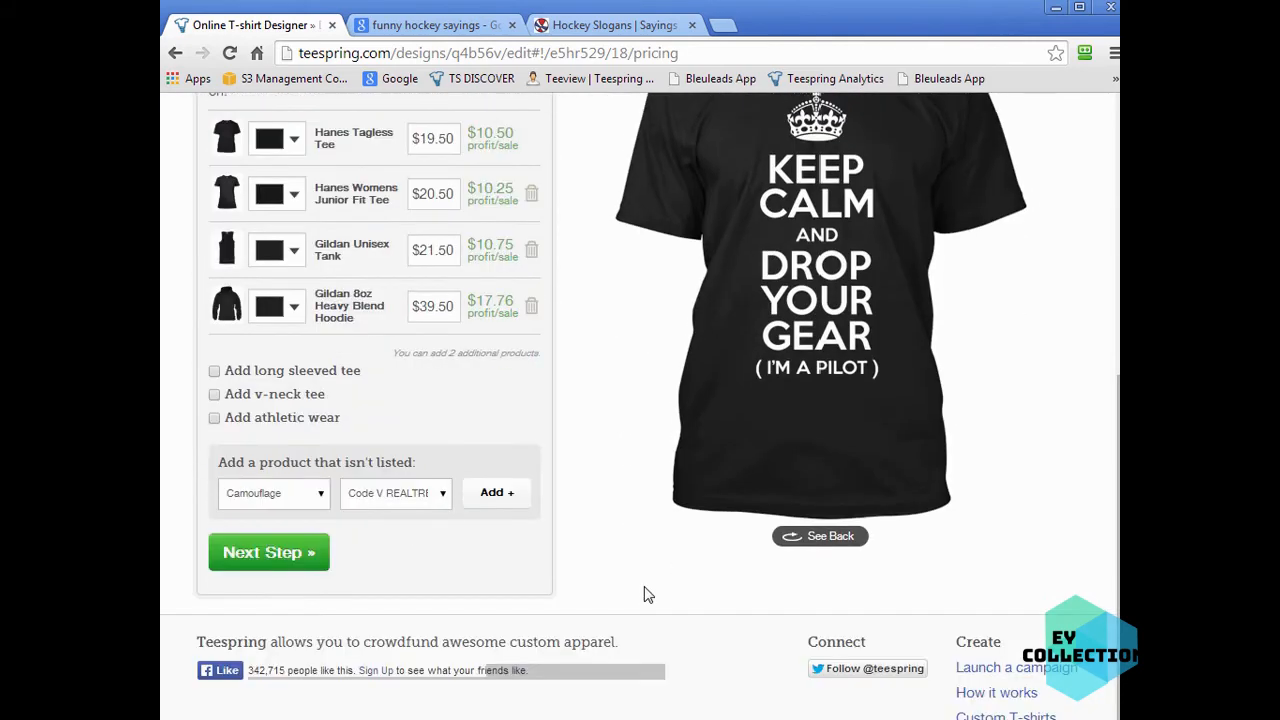
pyautogui.click(258, 572)
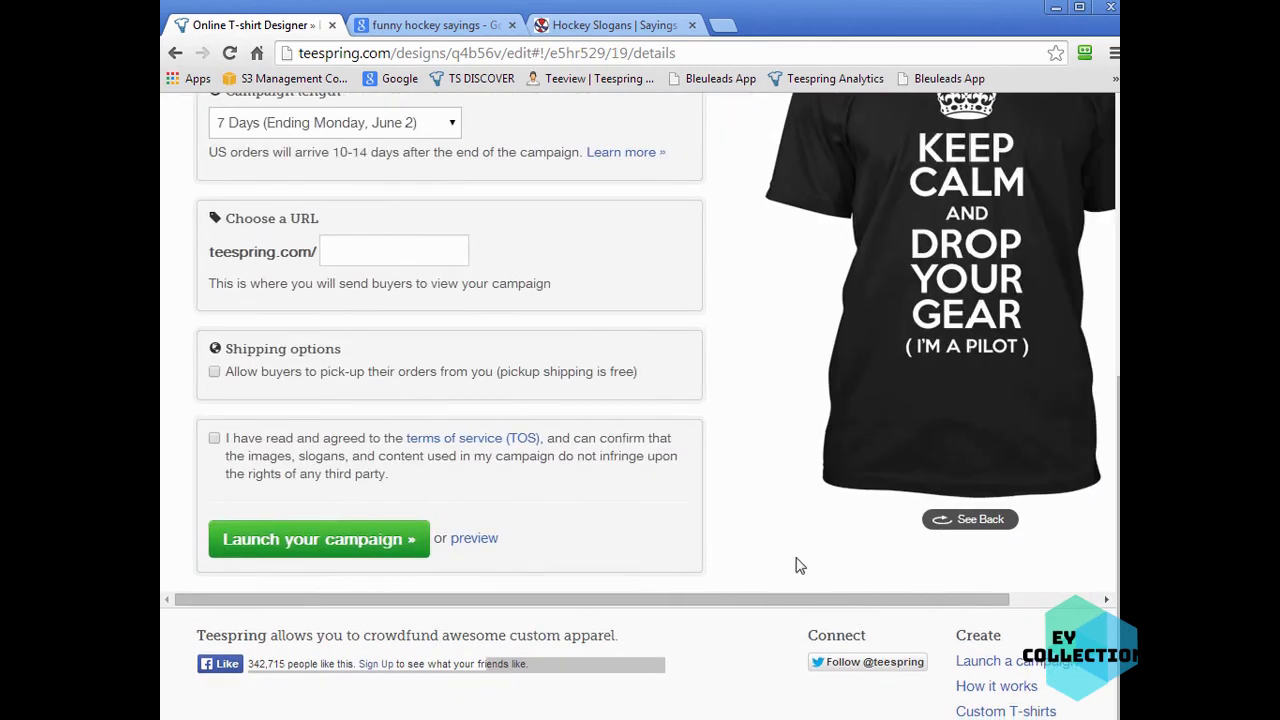
# - Set the campaign length to 3 Days (Ending Thursday, May 29)
pyautogui.scroll(2, 737, 589)
pyautogui.scroll(3, 738, 591)
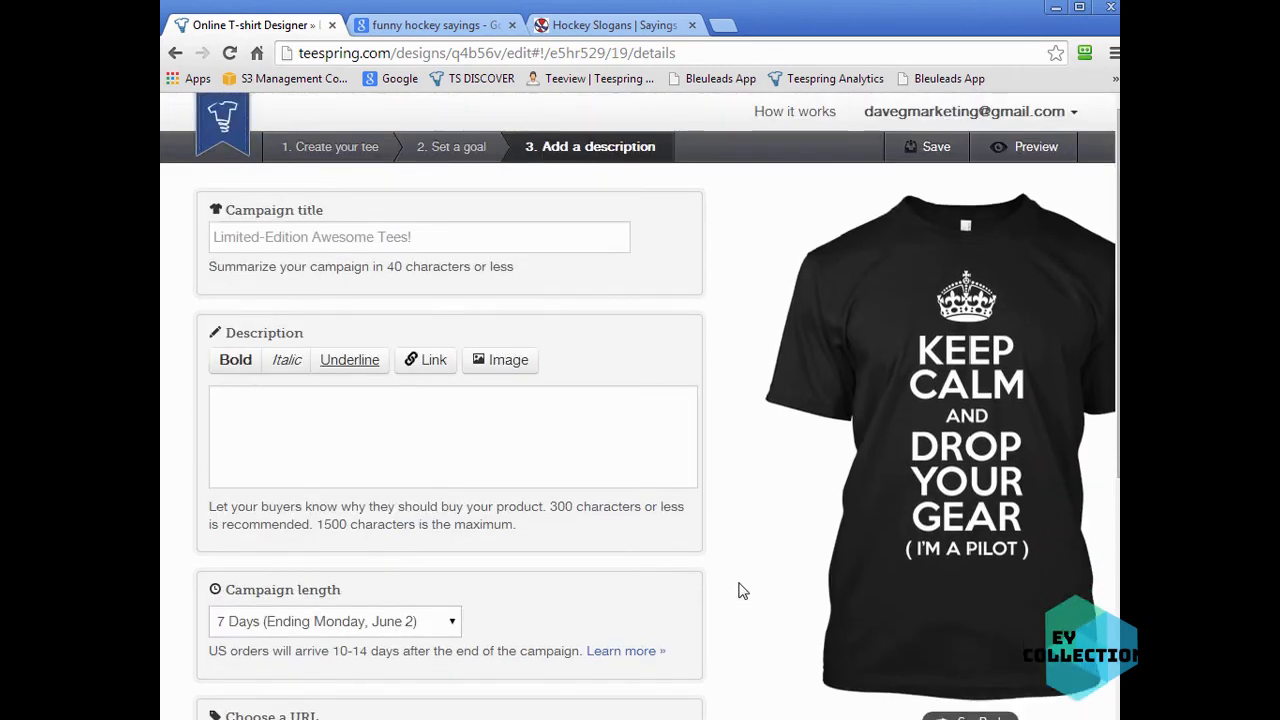
pyautogui.click(375, 440)
pyautogui.scroll(-2, 730, 583)
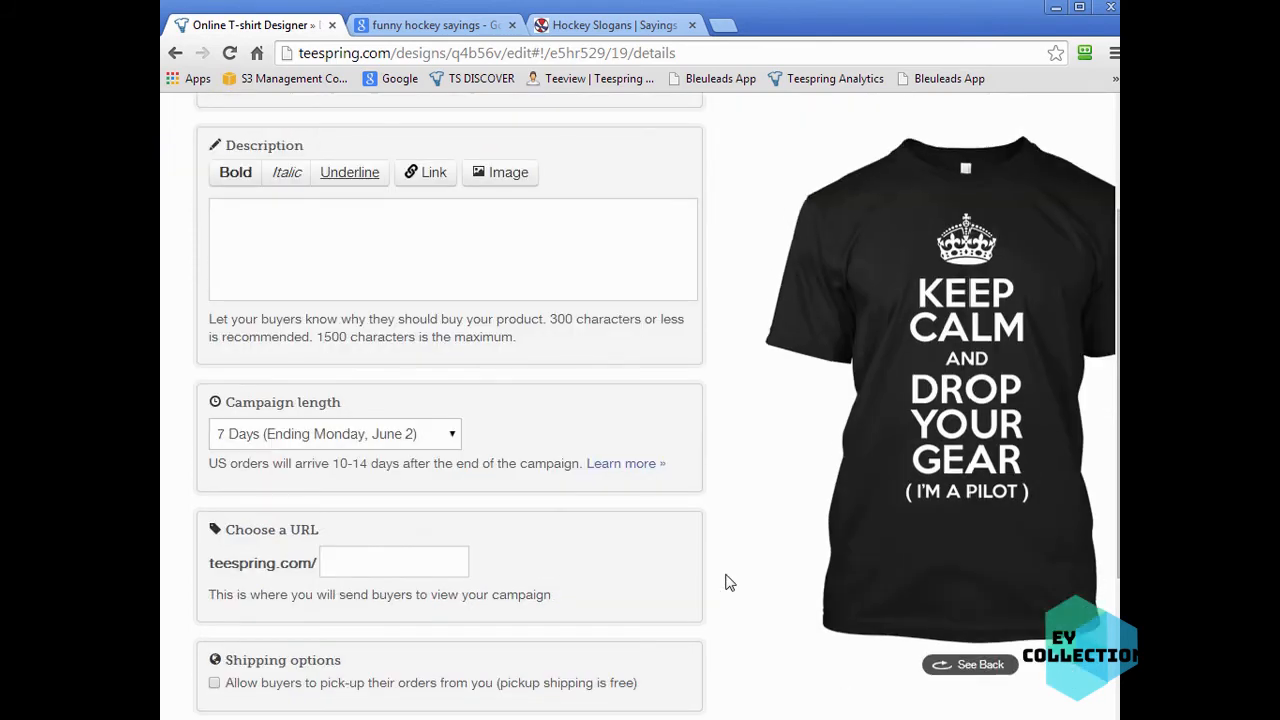
pyautogui.click(312, 440)
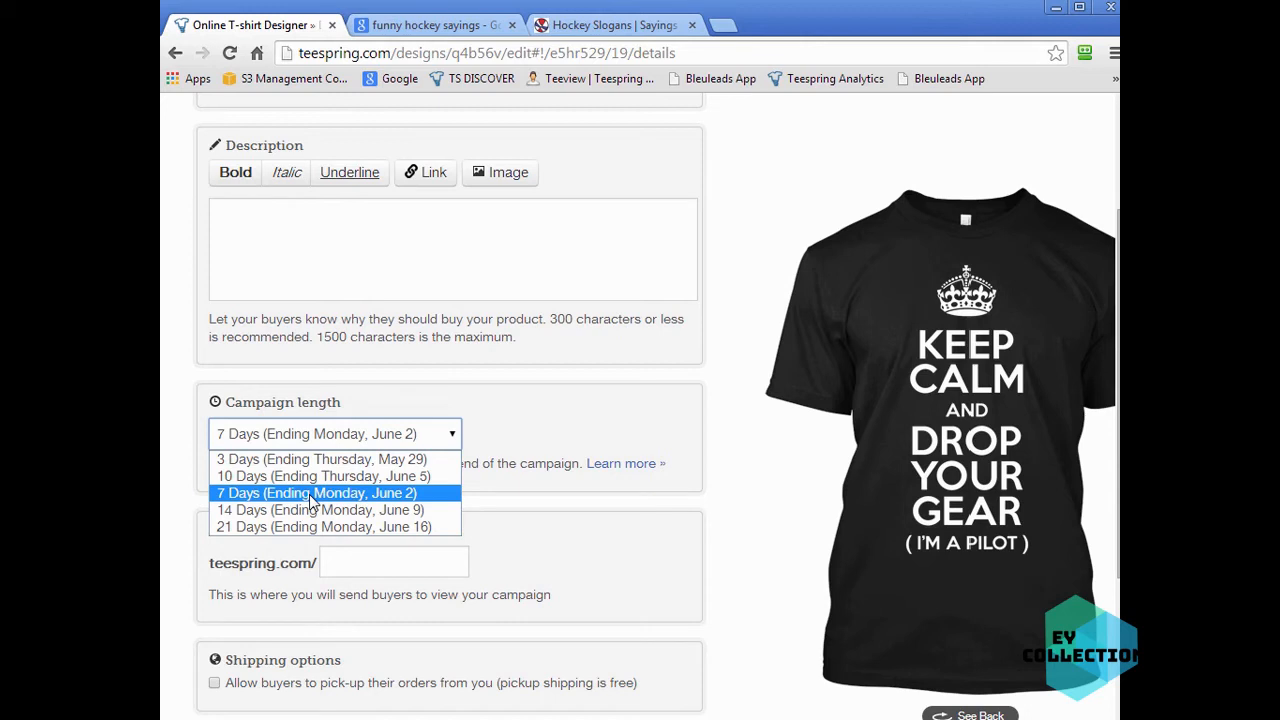
pyautogui.click(248, 497)
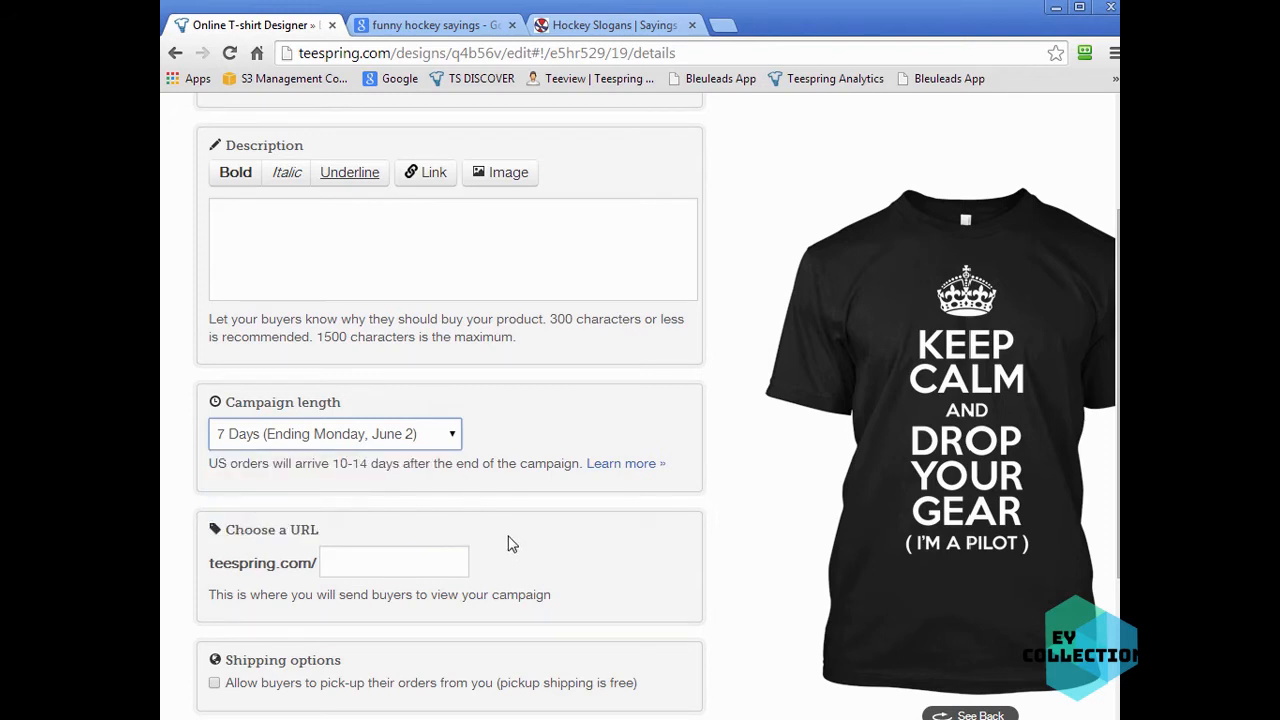
pyautogui.click(410, 561)
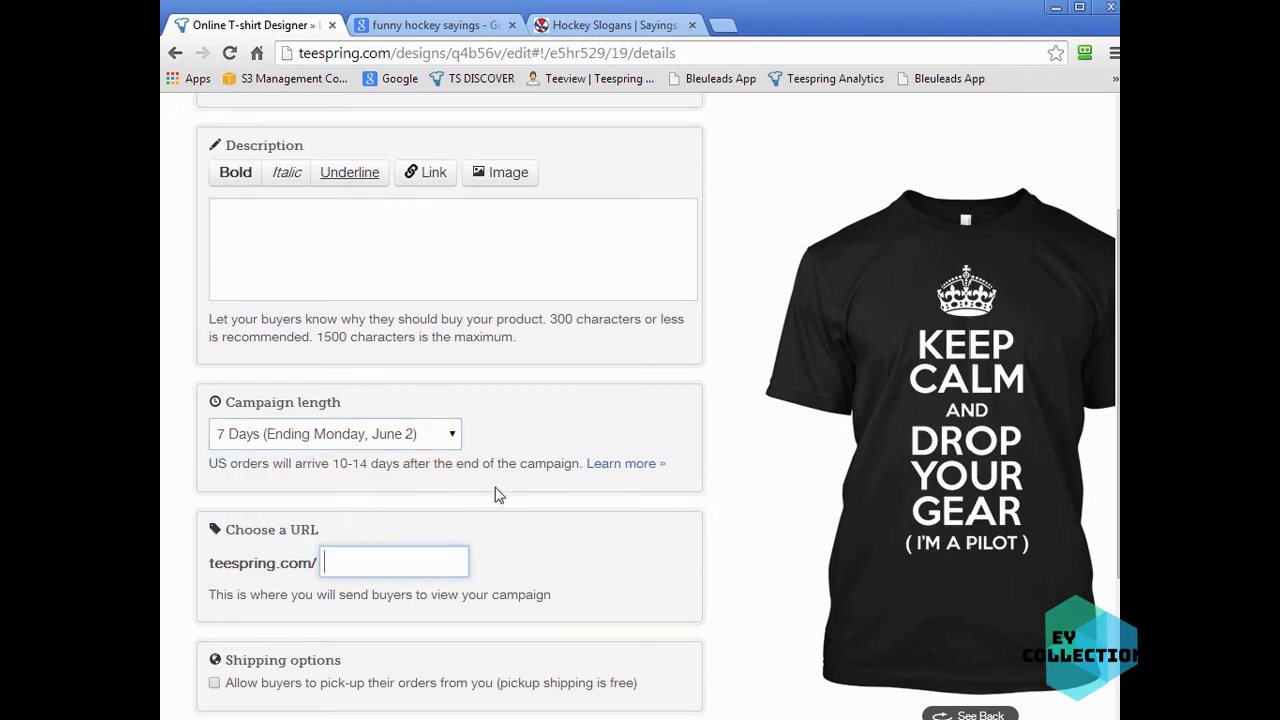
pyautogui.click(325, 437)
pyautogui.click(309, 476)
pyautogui.click(309, 437)
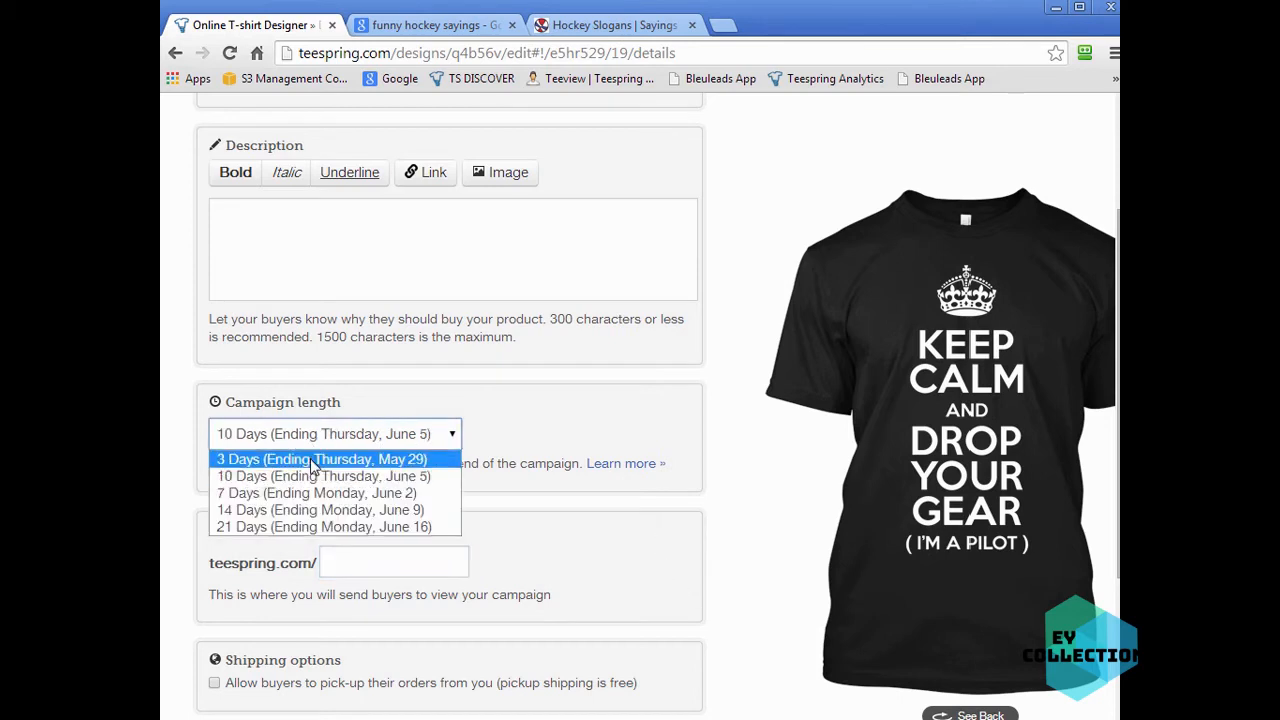
pyautogui.click(305, 459)
pyautogui.click(526, 509)
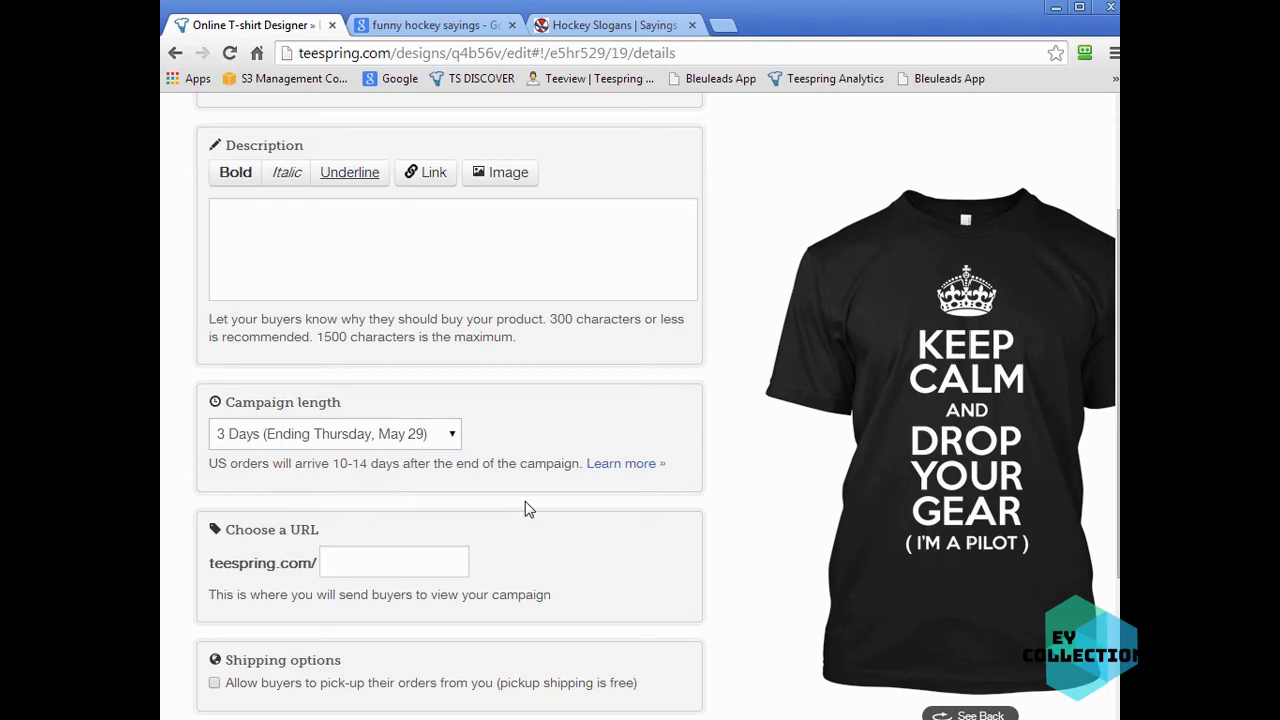
# - Enter "*** 72 HOURS ONLY ***" as the campaign description, then clear it again
pyautogui.click(480, 262)
pyautogui.write('*** 72 HOURS ONLY ***')
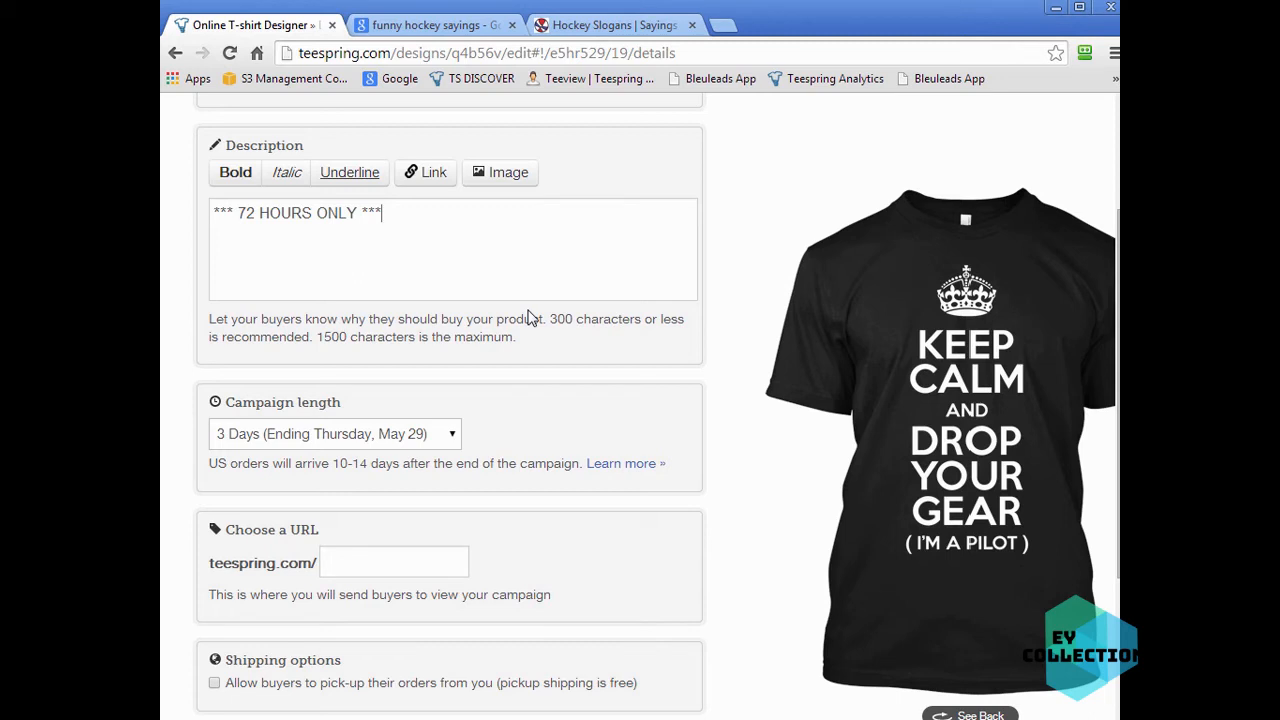
pyautogui.hotkey('ctrl', 'a')
pyautogui.press('BackSpace')
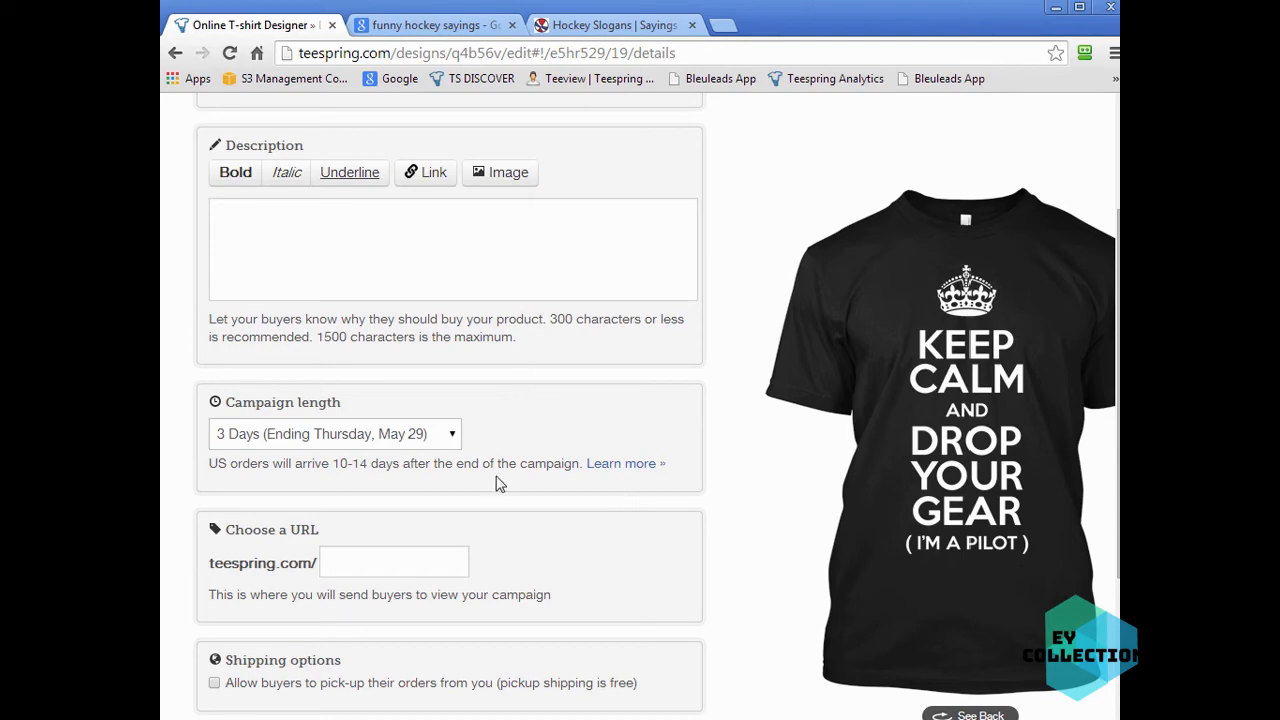
# - Set the campaign length to 7 Days (Ending Monday, June 2)
pyautogui.click(451, 447)
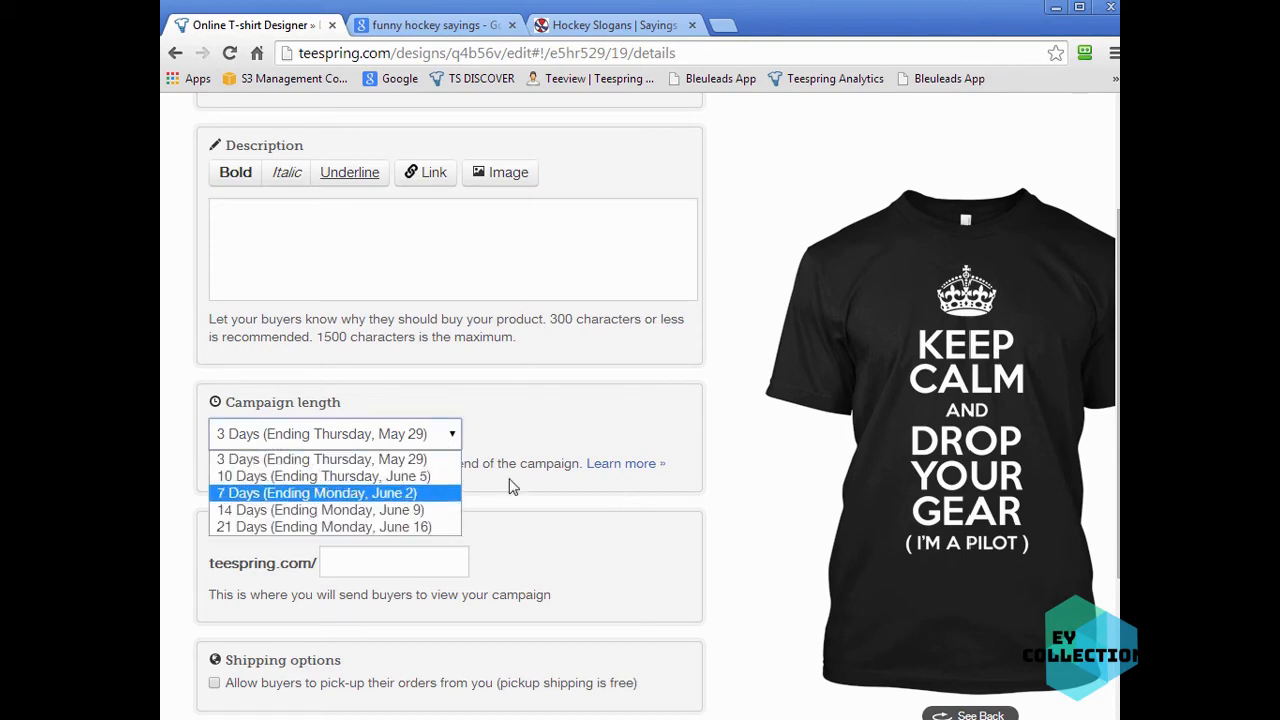
pyautogui.click(356, 492)
# - Enter dropyourgear as the campaign URL
pyautogui.scroll(-2, 700, 563)
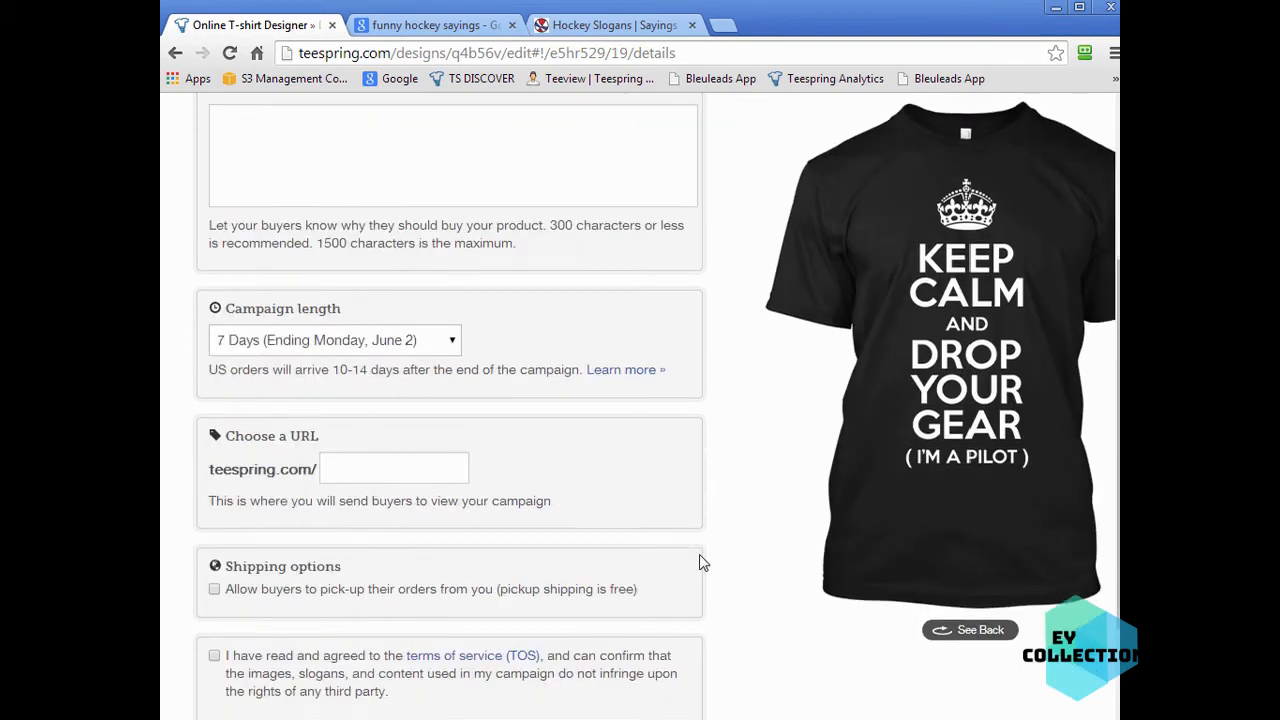
pyautogui.click(396, 373)
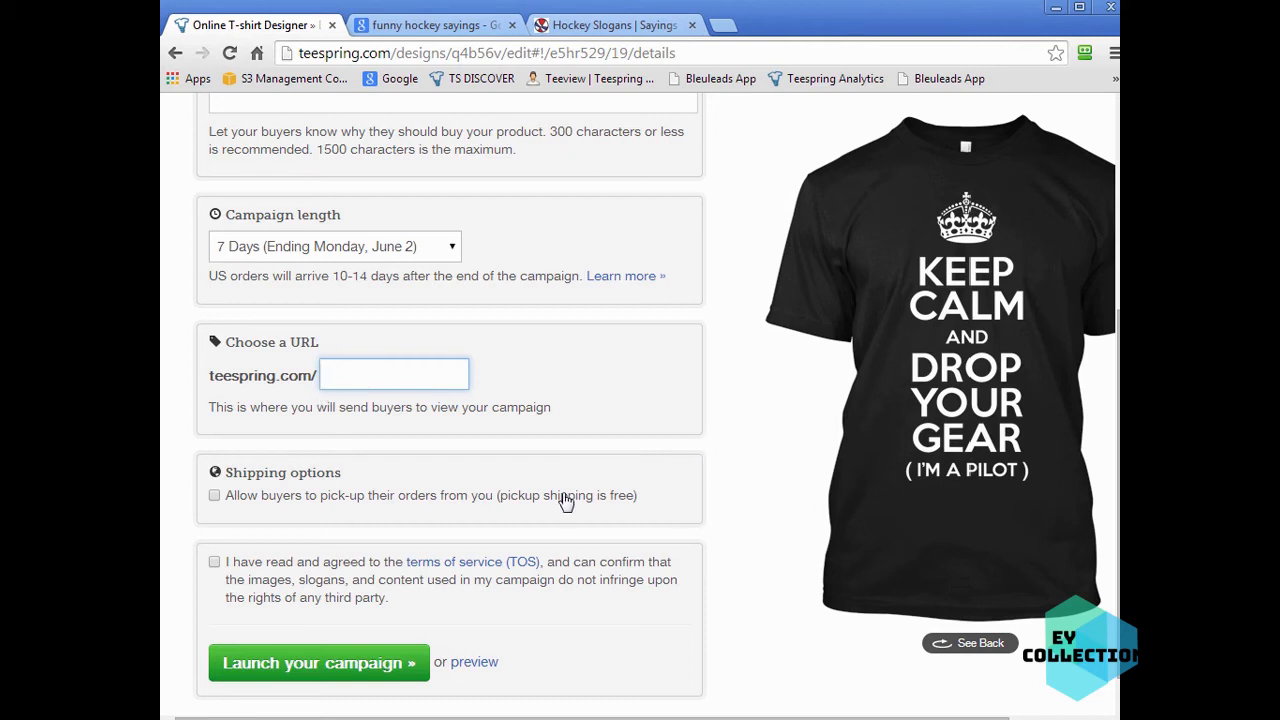
pyautogui.write('dropyourgear')
pyautogui.press('Return')
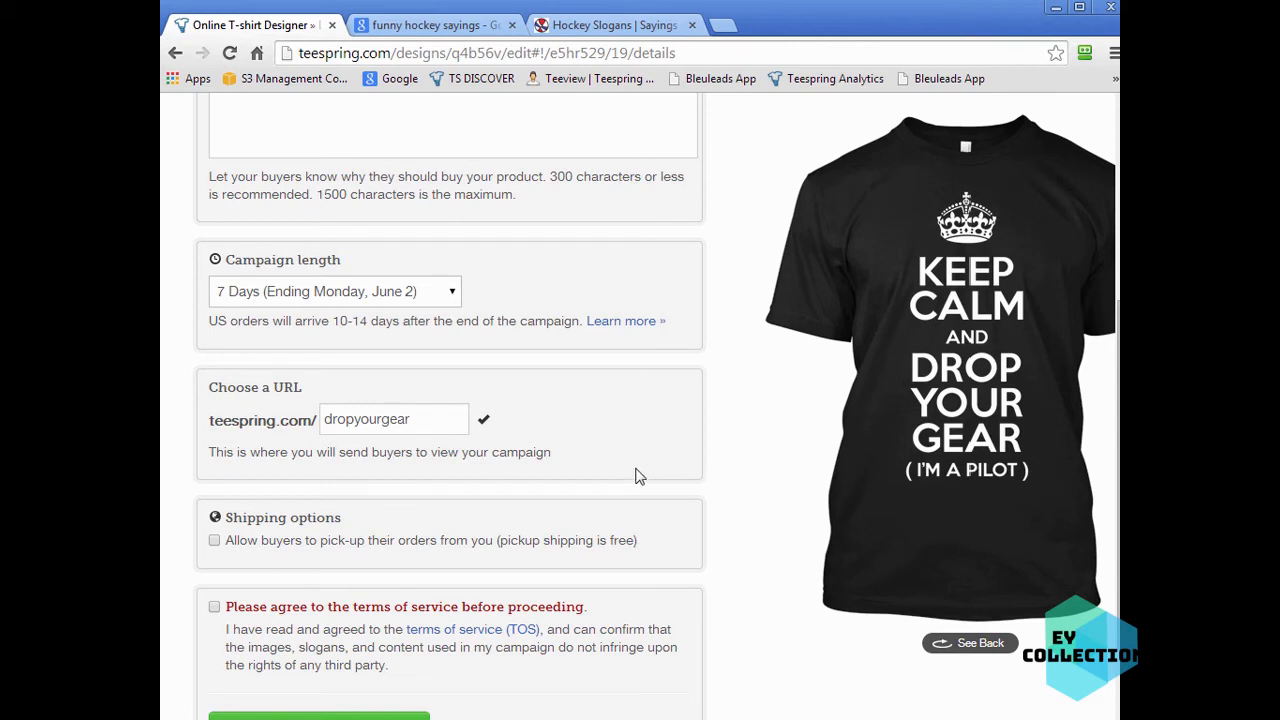
pyautogui.doubleClick(338, 420)
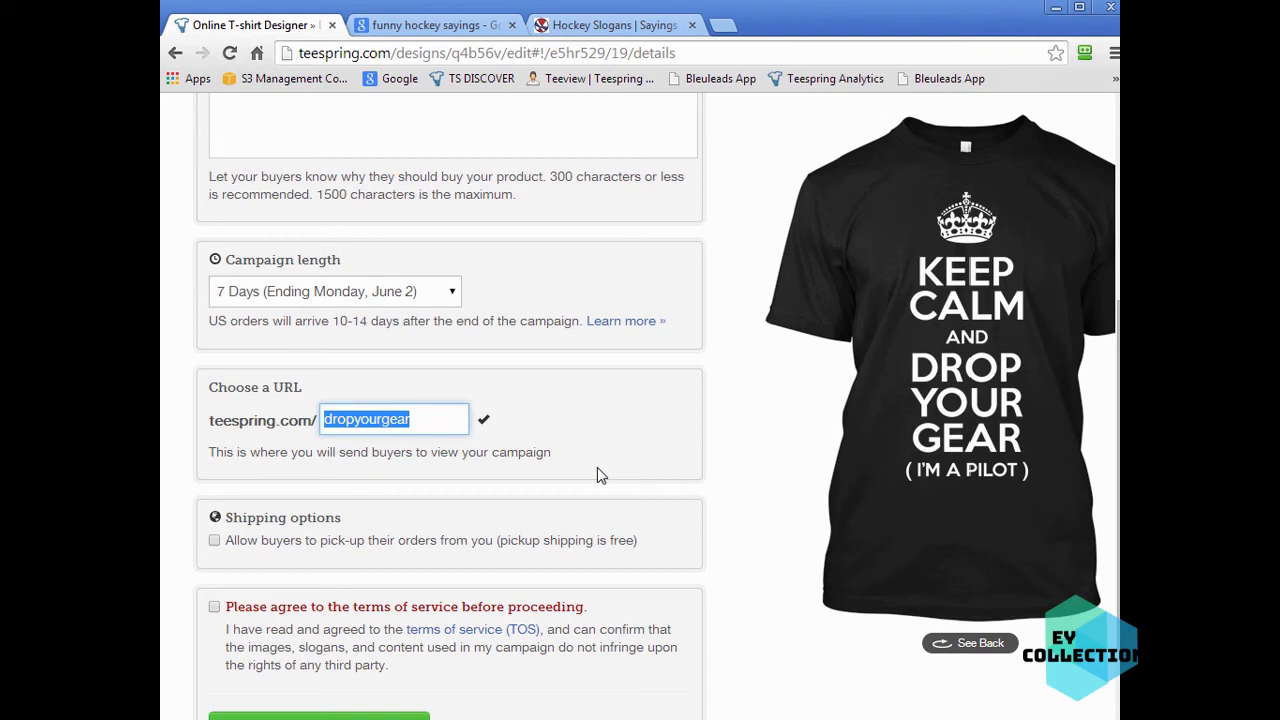
pyautogui.click(675, 435)
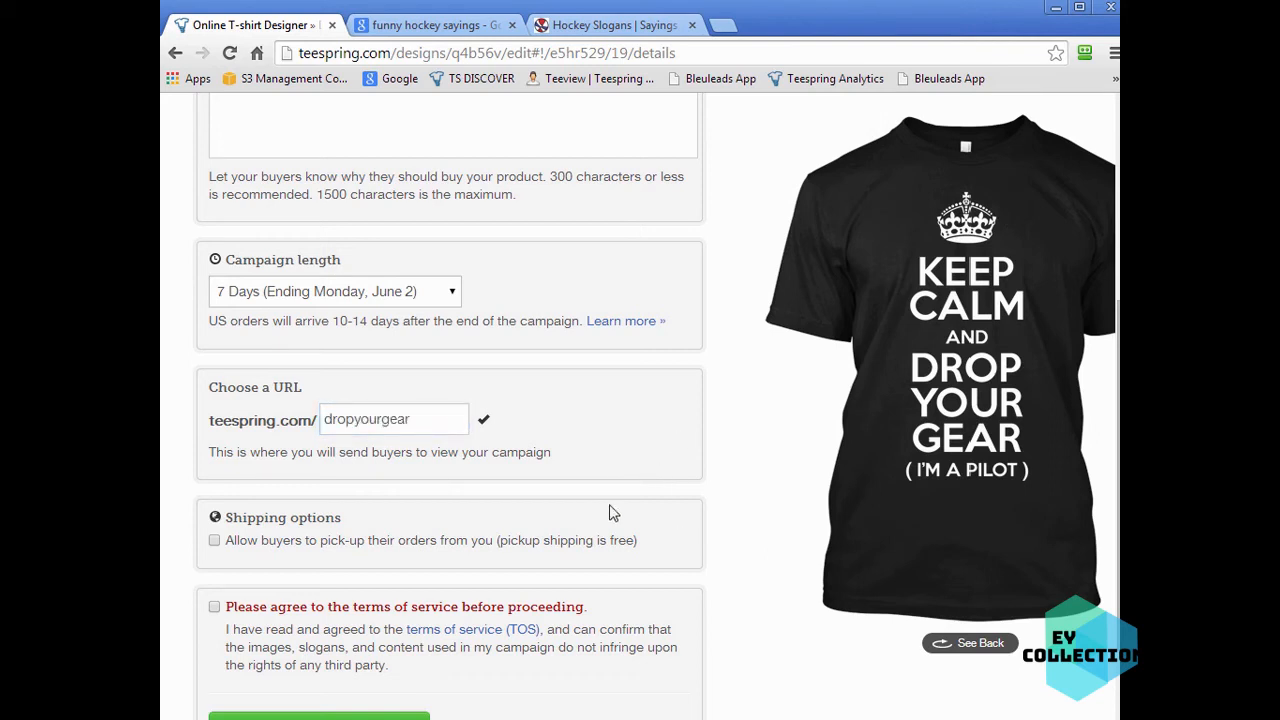
# - Enter "Keep Calm and Drop Your Gear!" as the campaign title
pyautogui.scroll(4, 686, 500)
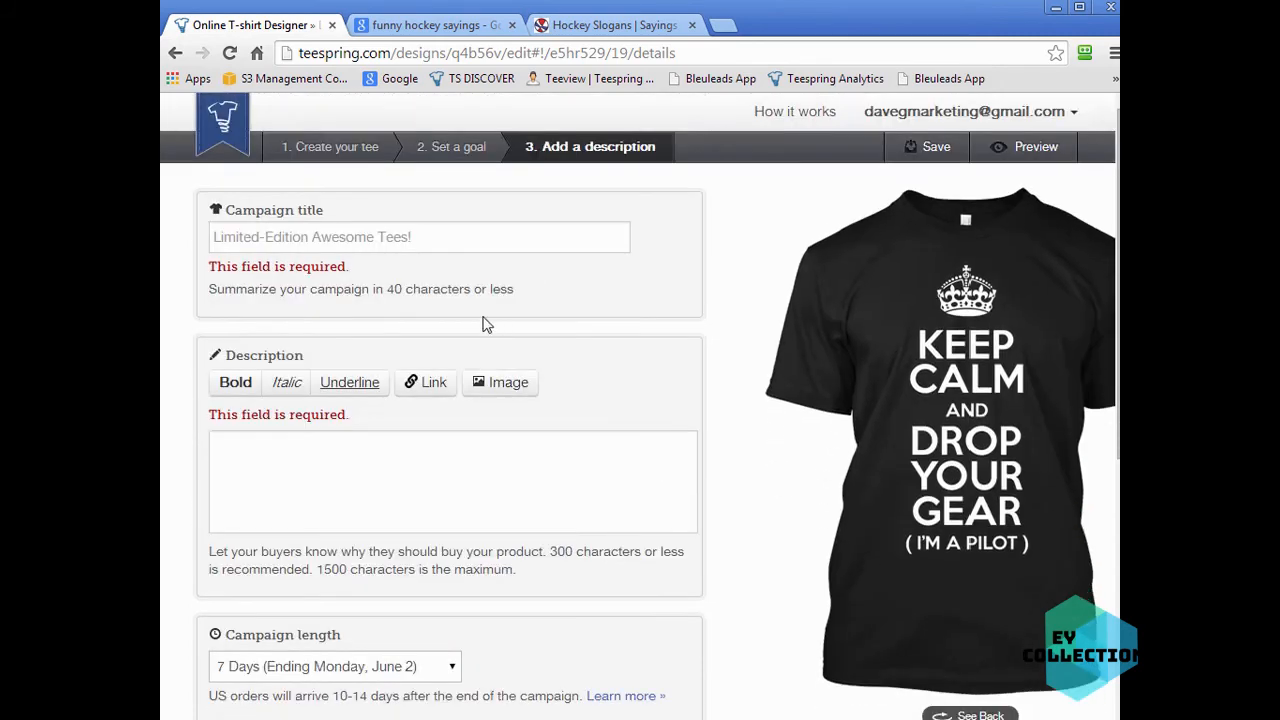
pyautogui.click(443, 243)
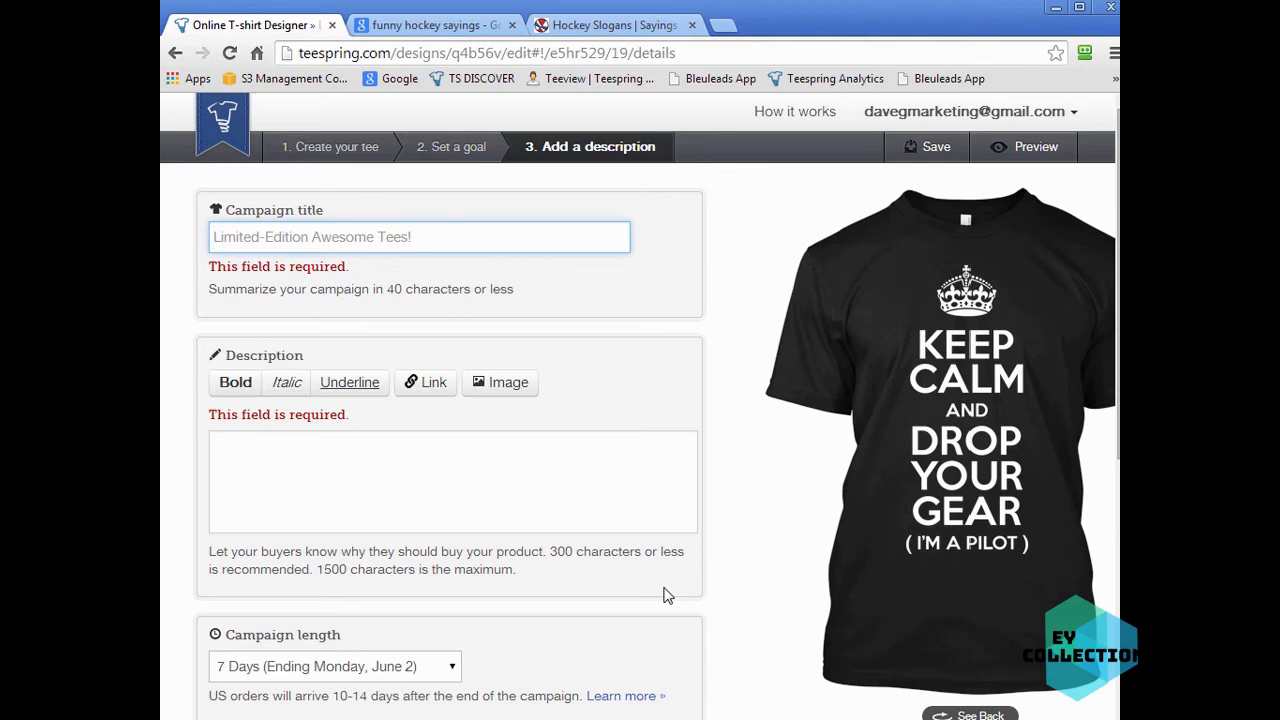
pyautogui.write('Kee')
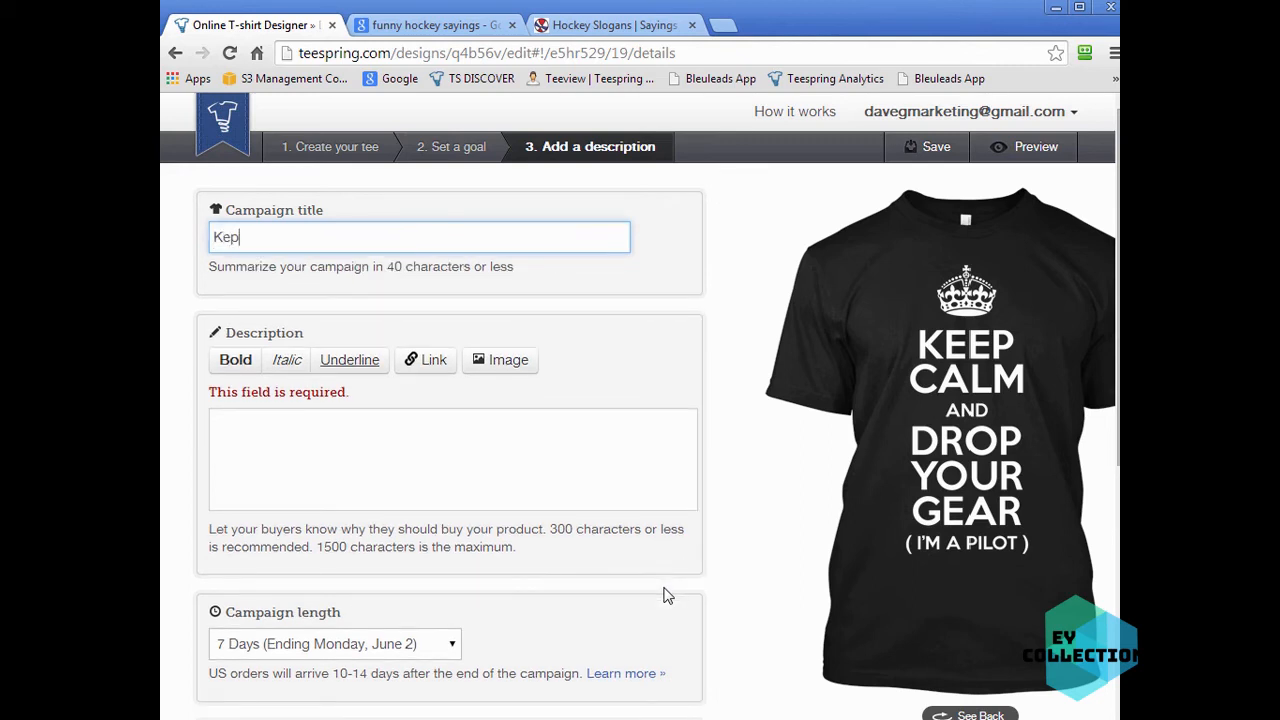
pyautogui.write('p Calm and Drop Your ')
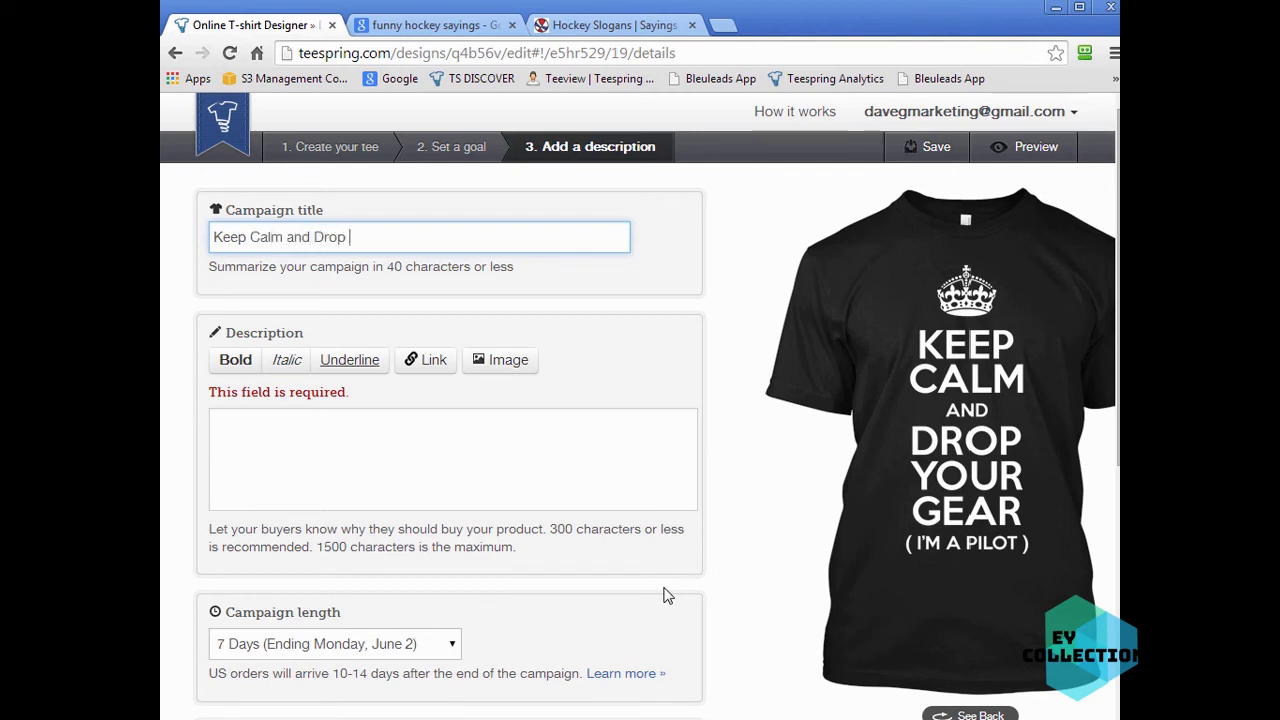
pyautogui.write('Gear!')
pyautogui.click(451, 455)
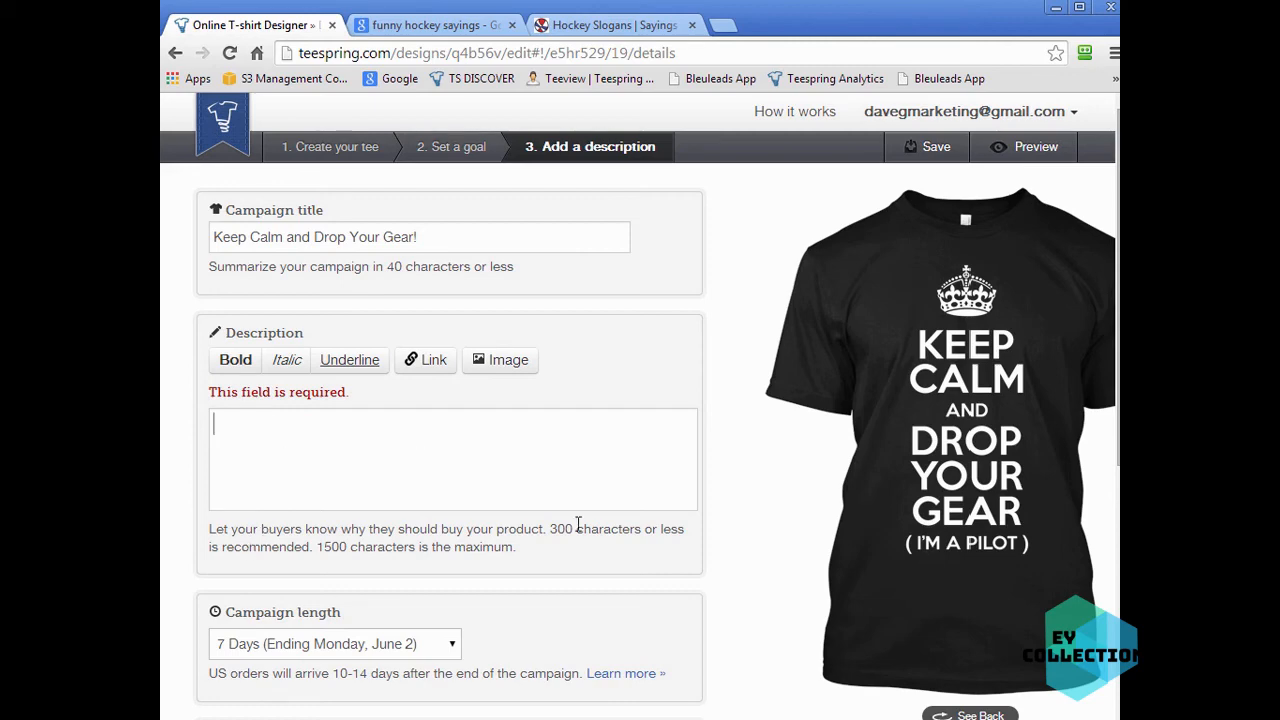
pyautogui.scroll(-1, 606, 514)
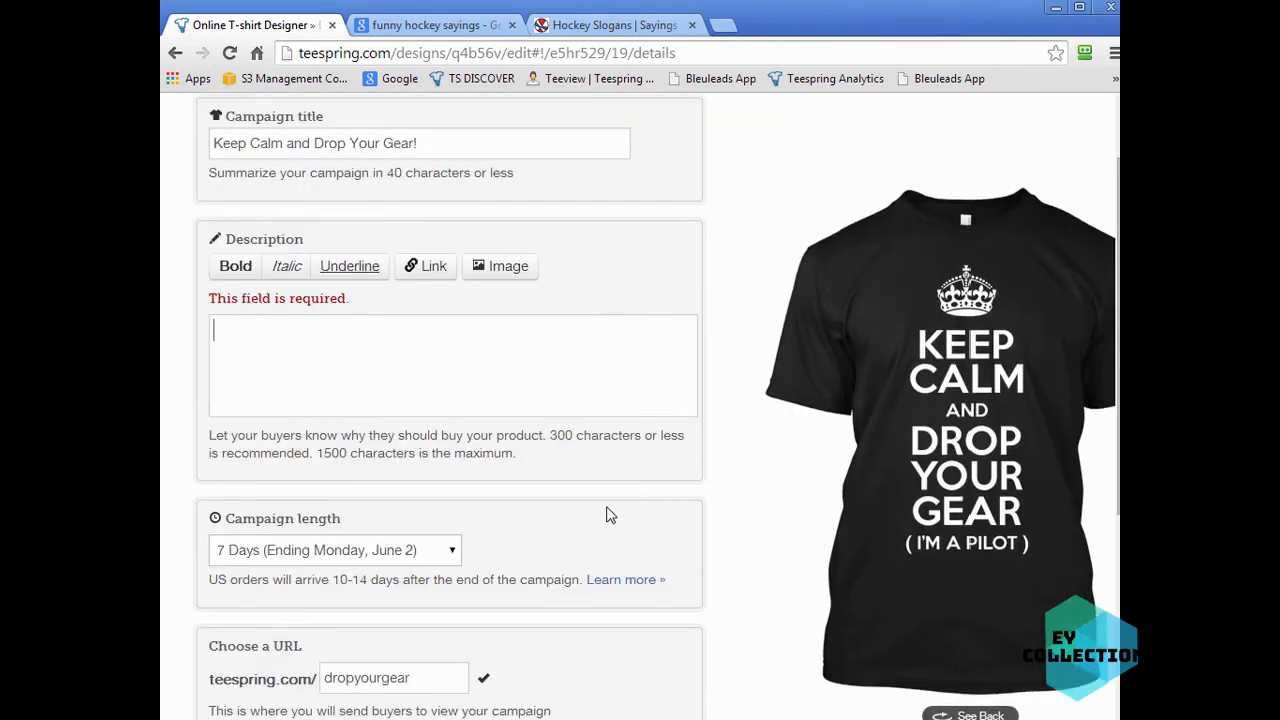
pyautogui.scroll(1, 486, 463)
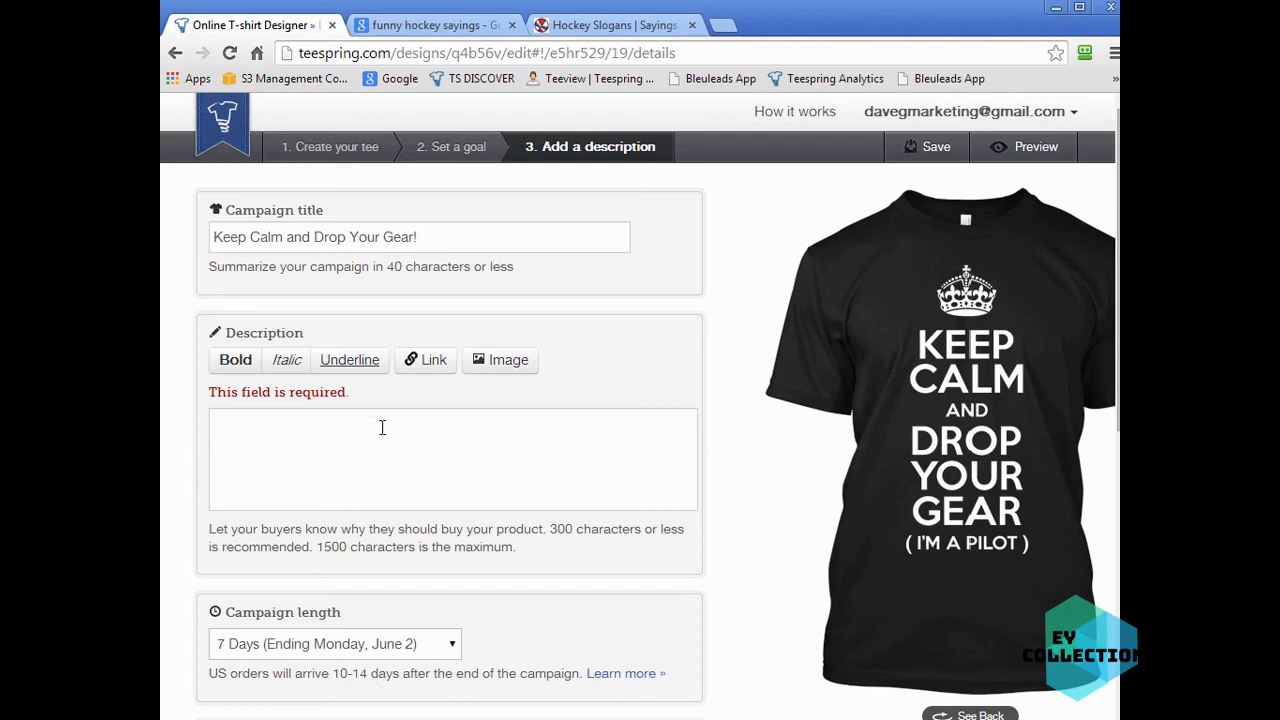
# - Switch to Tee Inspector and open its Data Bank window
pyautogui.hotkey('alt', 'Tab')
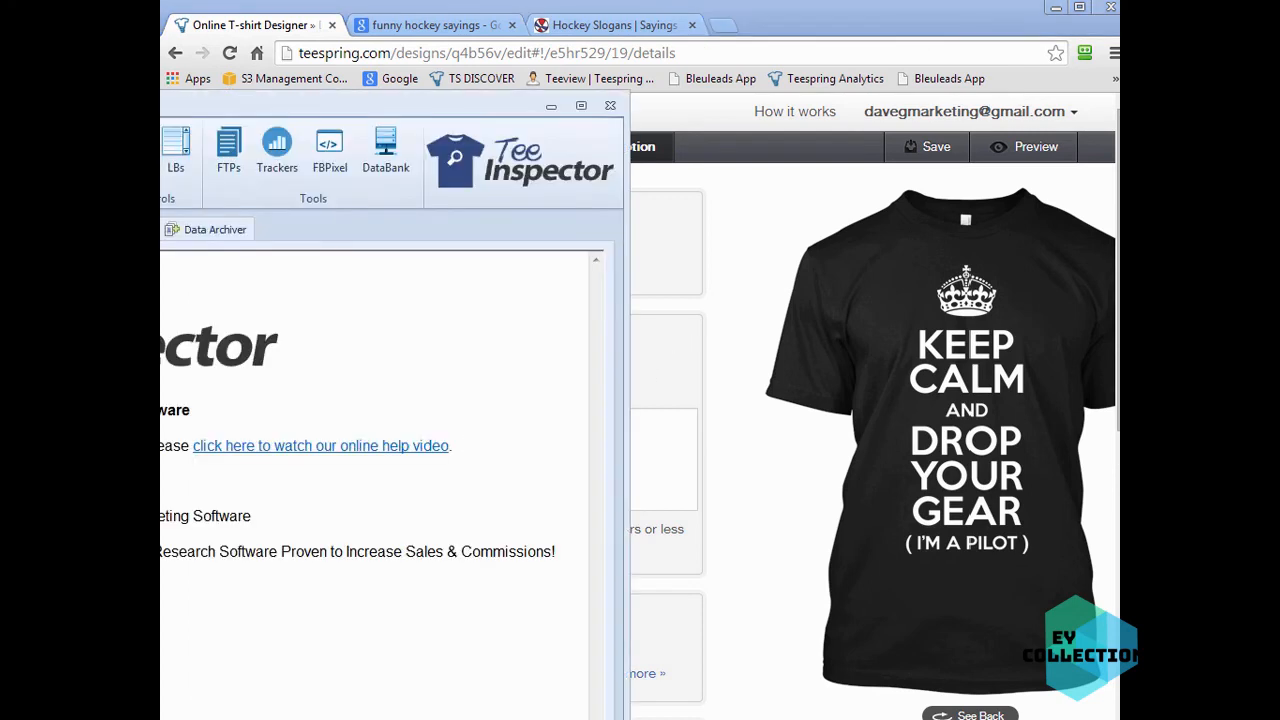
pyautogui.moveTo(472, 110); pyautogui.dragTo(593, 80)
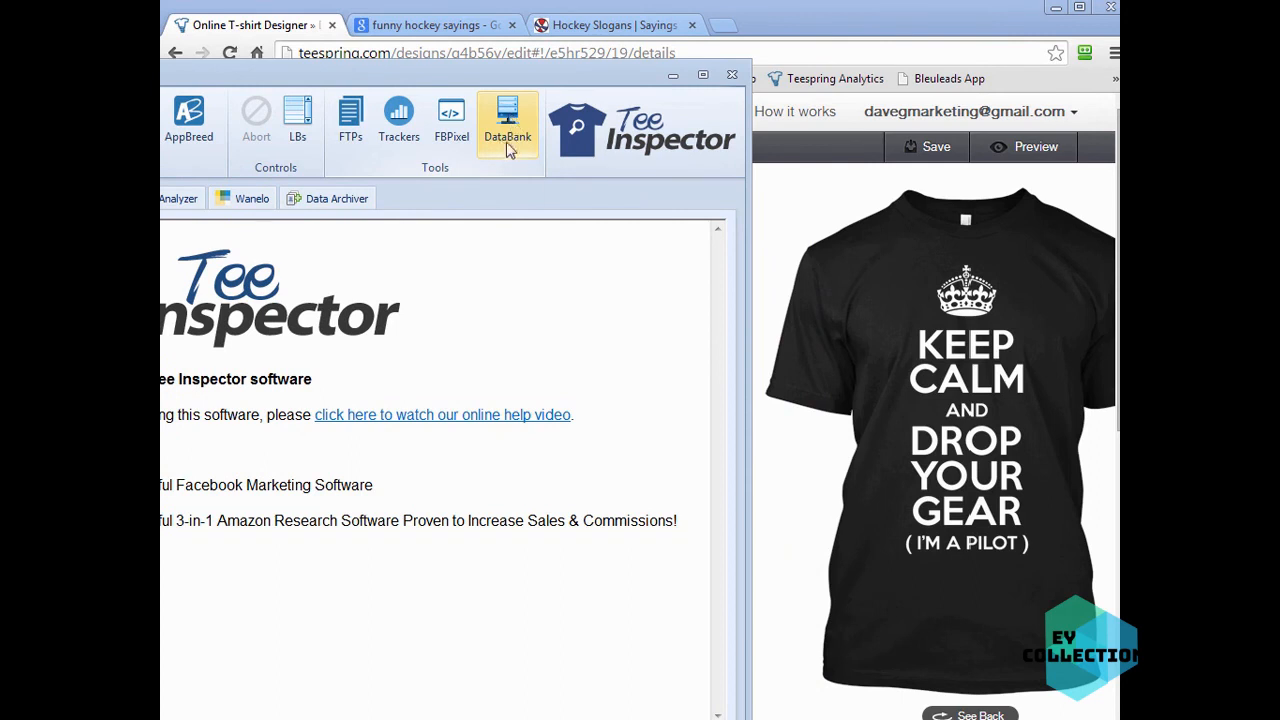
pyautogui.moveTo(610, 78); pyautogui.dragTo(508, 78)
pyautogui.click(406, 95)
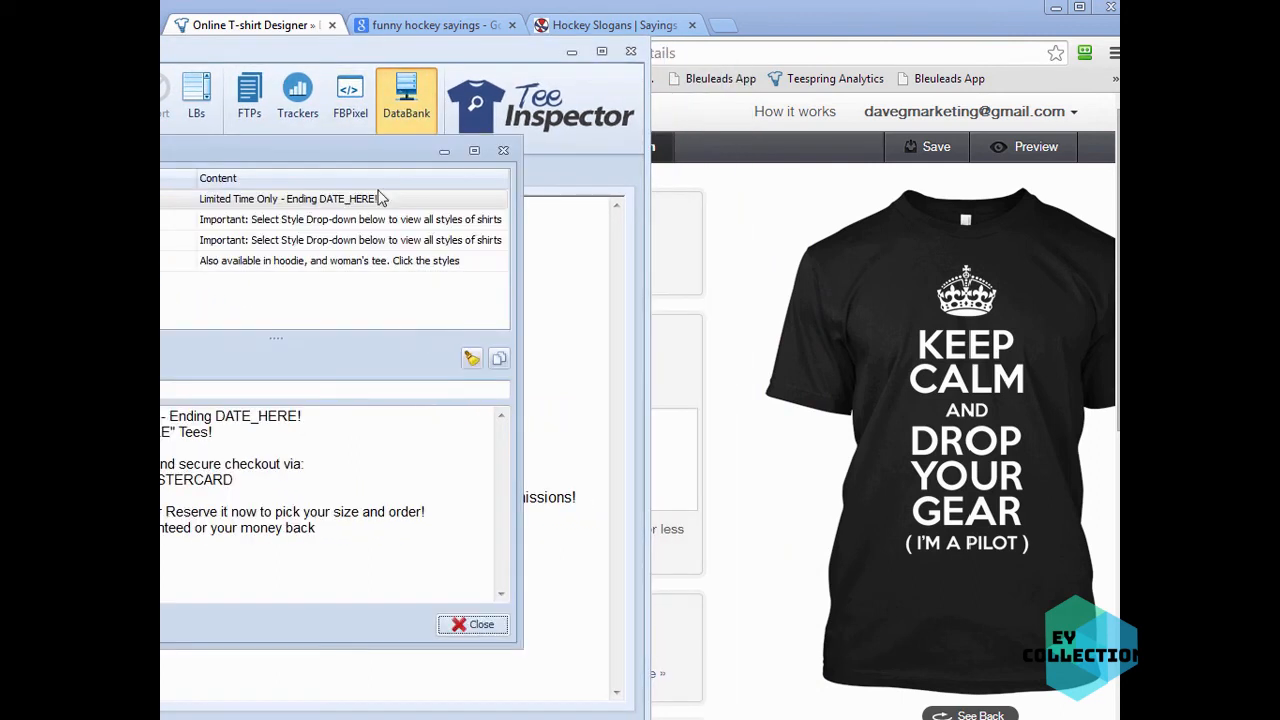
pyautogui.moveTo(362, 152); pyautogui.dragTo(343, 60)
pyautogui.moveTo(354, 553); pyautogui.dragTo(355, 704)
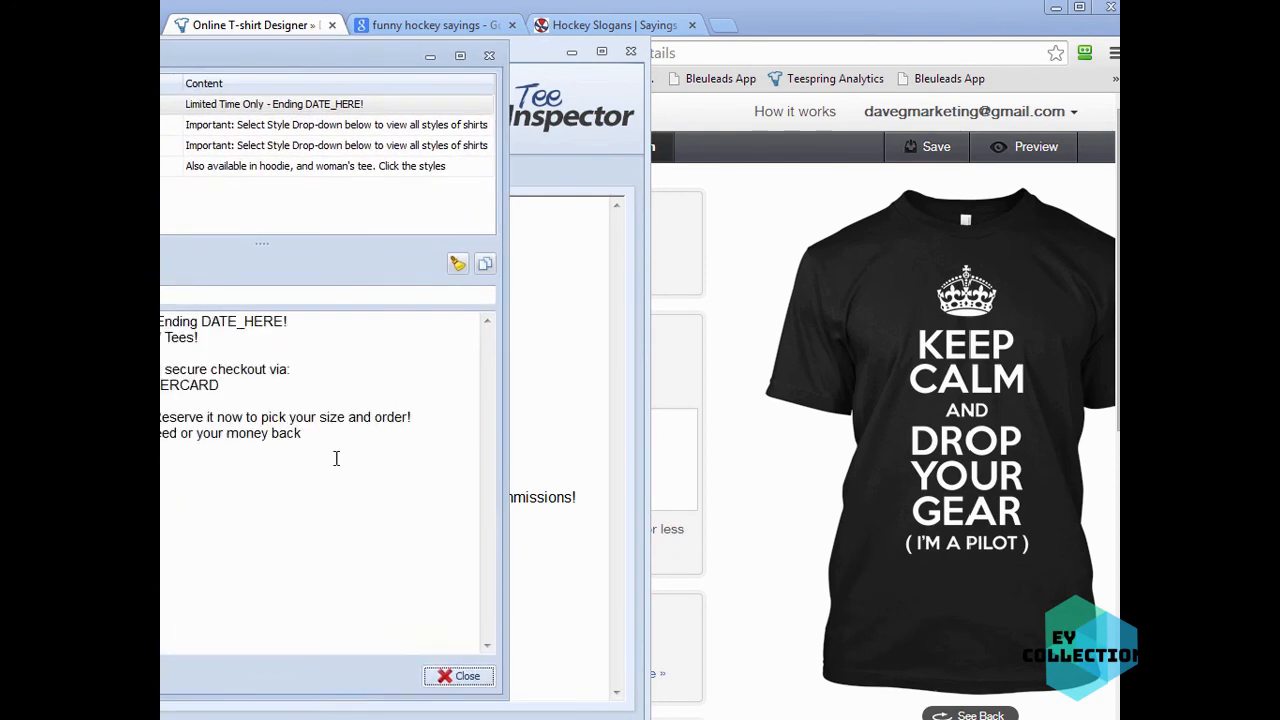
pyautogui.moveTo(313, 58); pyautogui.dragTo(446, 59)
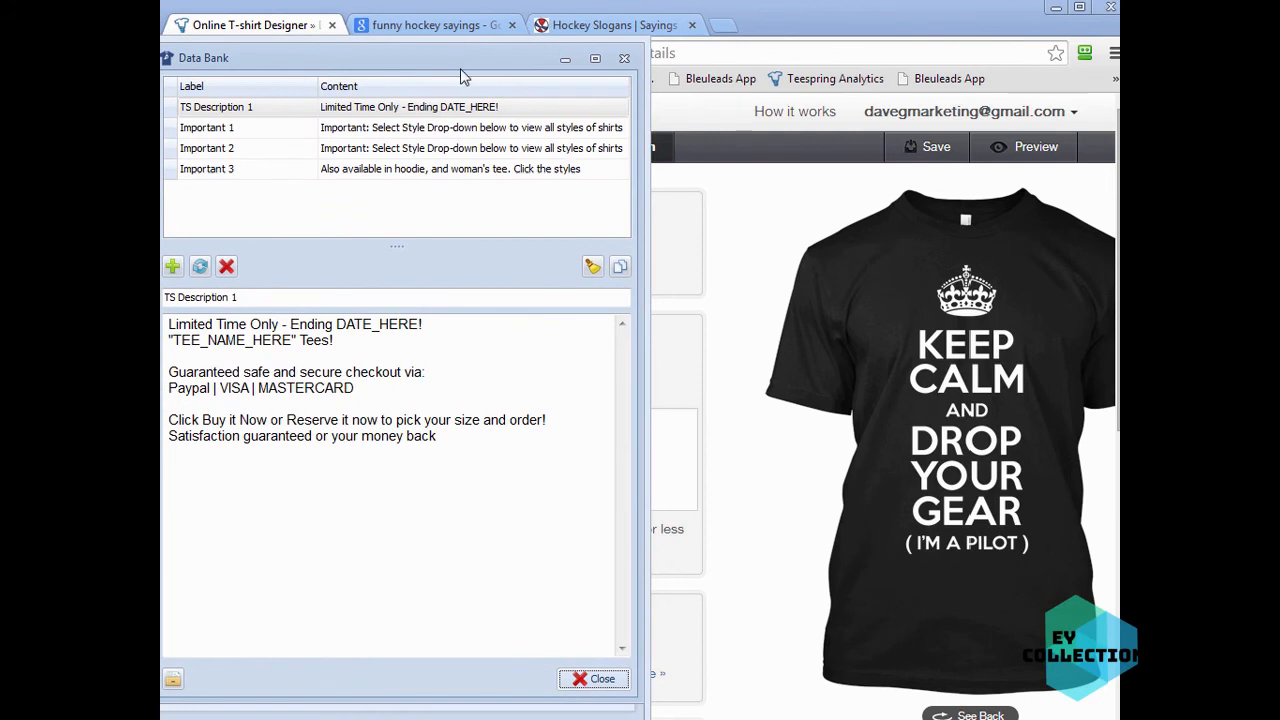
pyautogui.moveTo(459, 59); pyautogui.dragTo(470, 60)
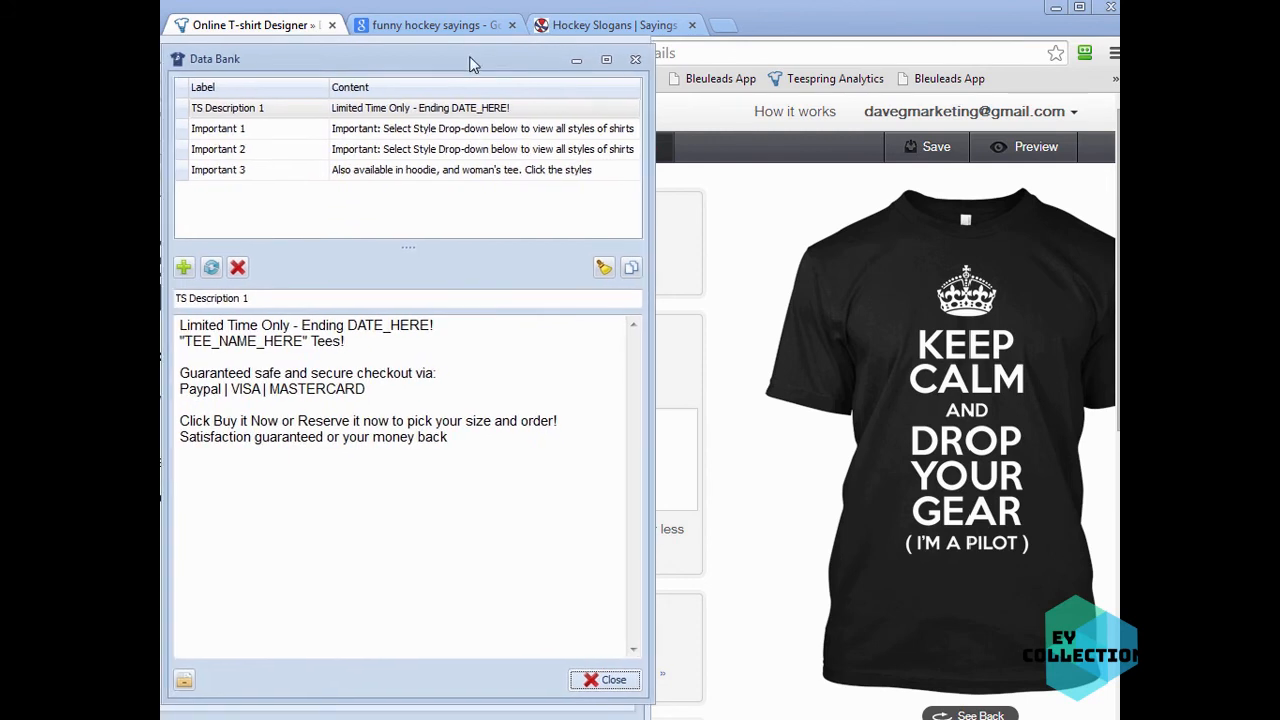
# - Look through the saved description entries in the Data Bank
pyautogui.click(446, 131)
pyautogui.click(447, 110)
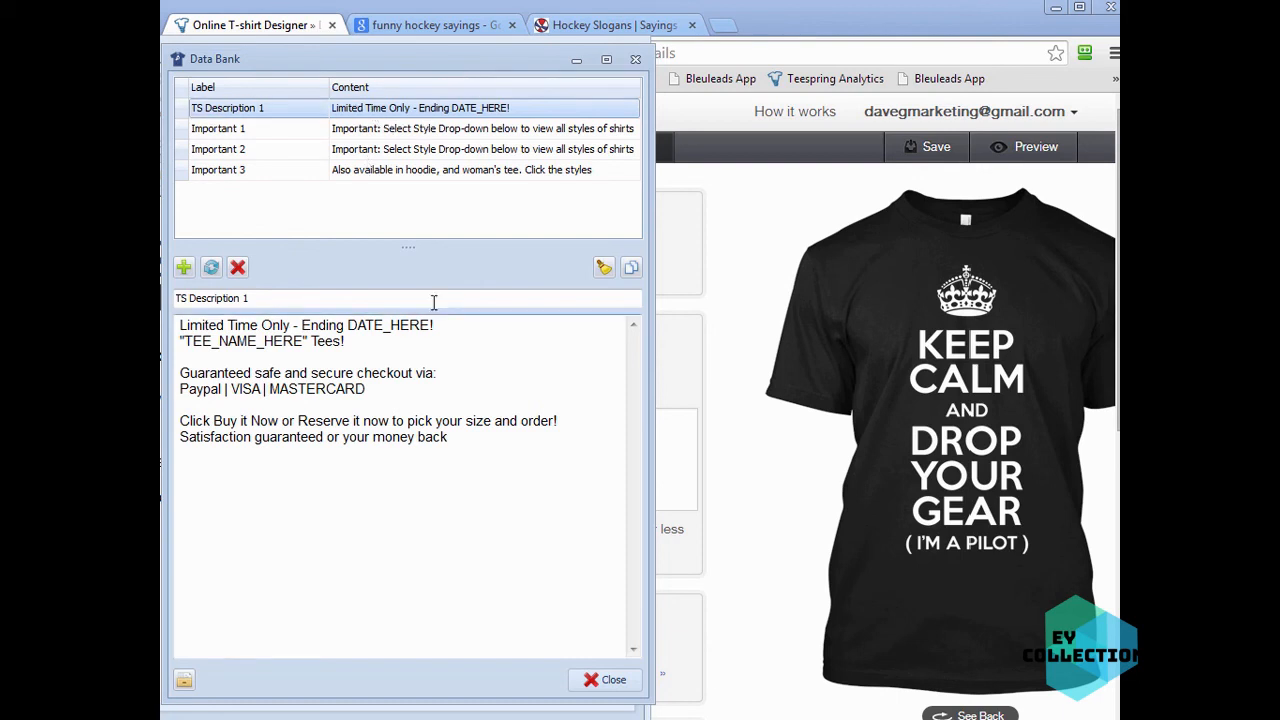
pyautogui.click(395, 133)
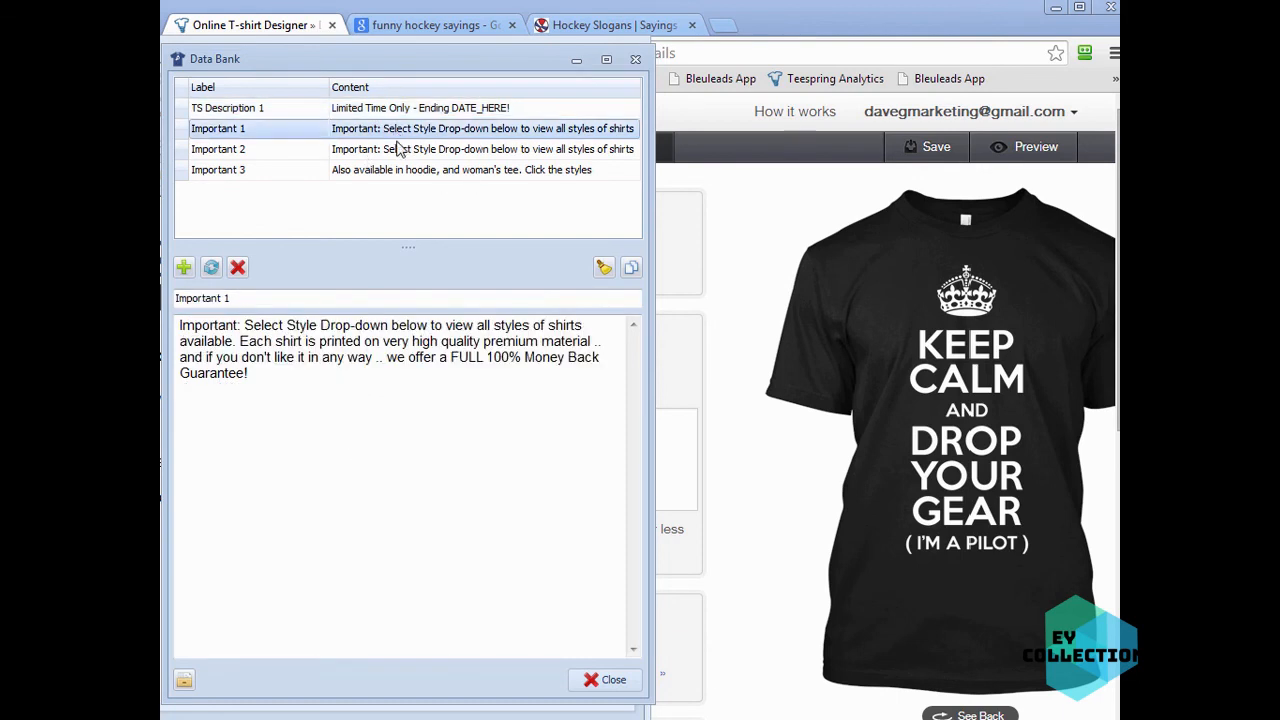
pyautogui.click(400, 150)
pyautogui.click(403, 169)
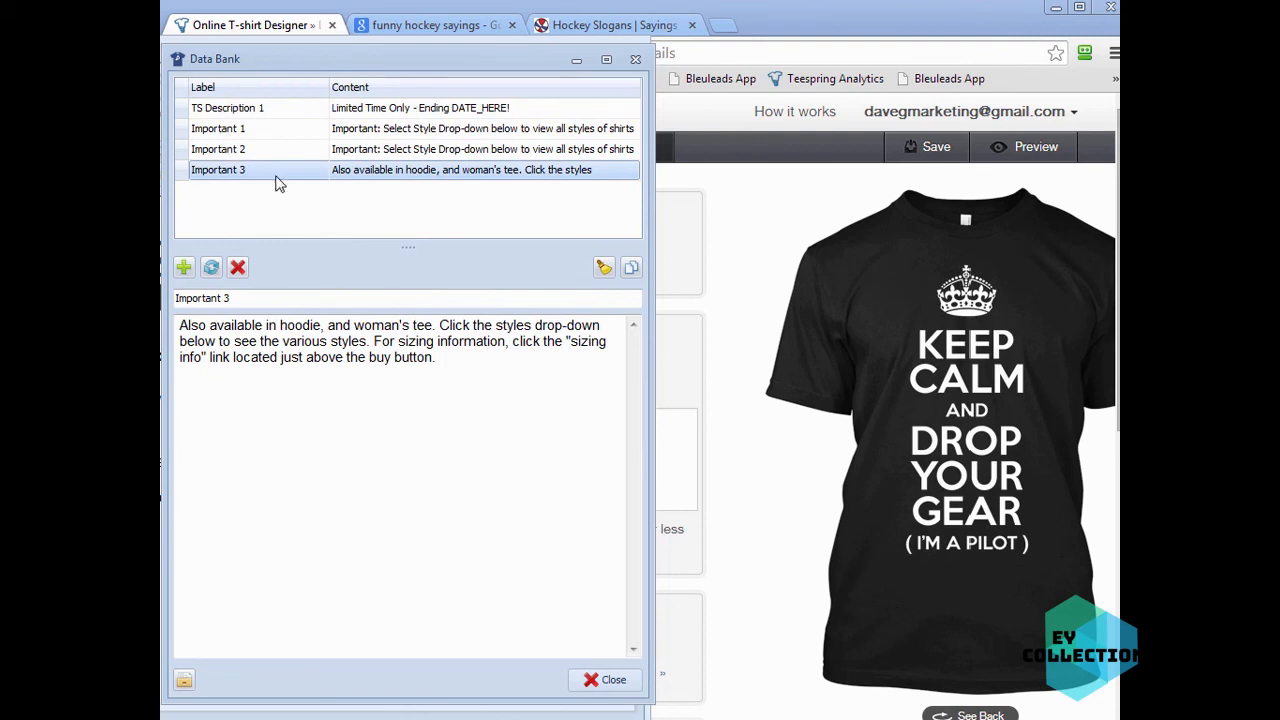
pyautogui.click(375, 112)
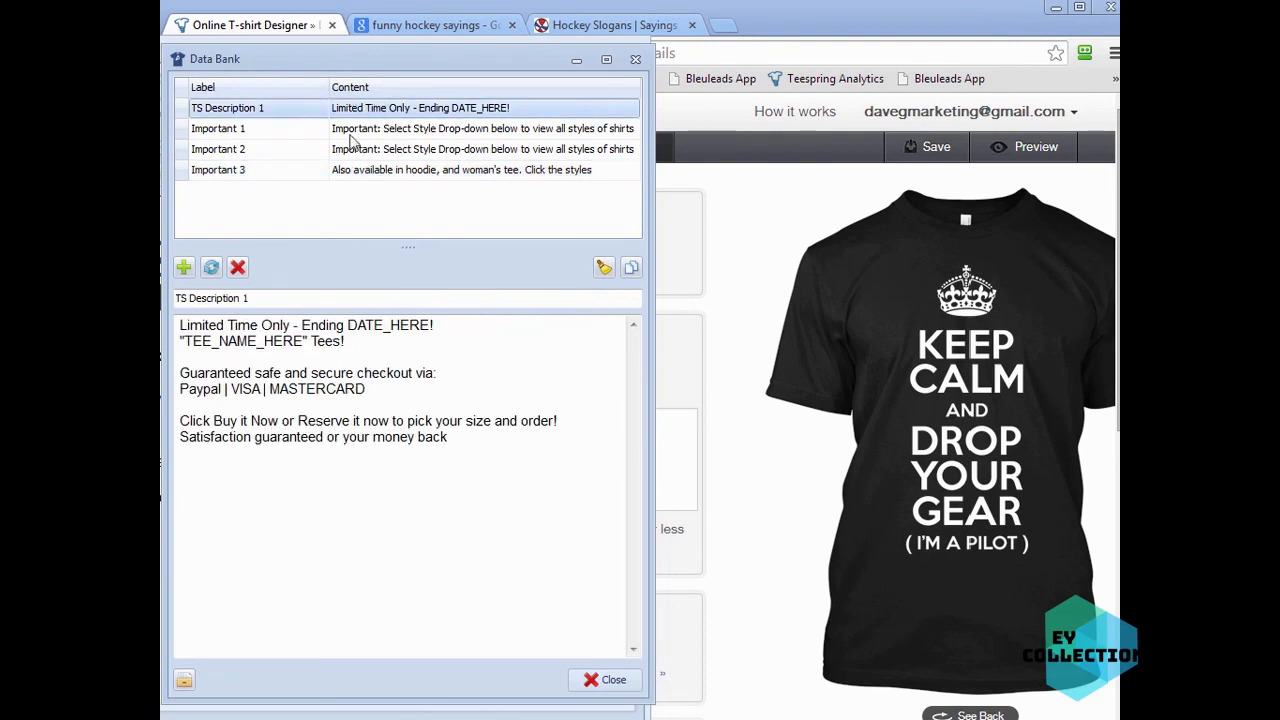
pyautogui.click(378, 153)
pyautogui.click(380, 166)
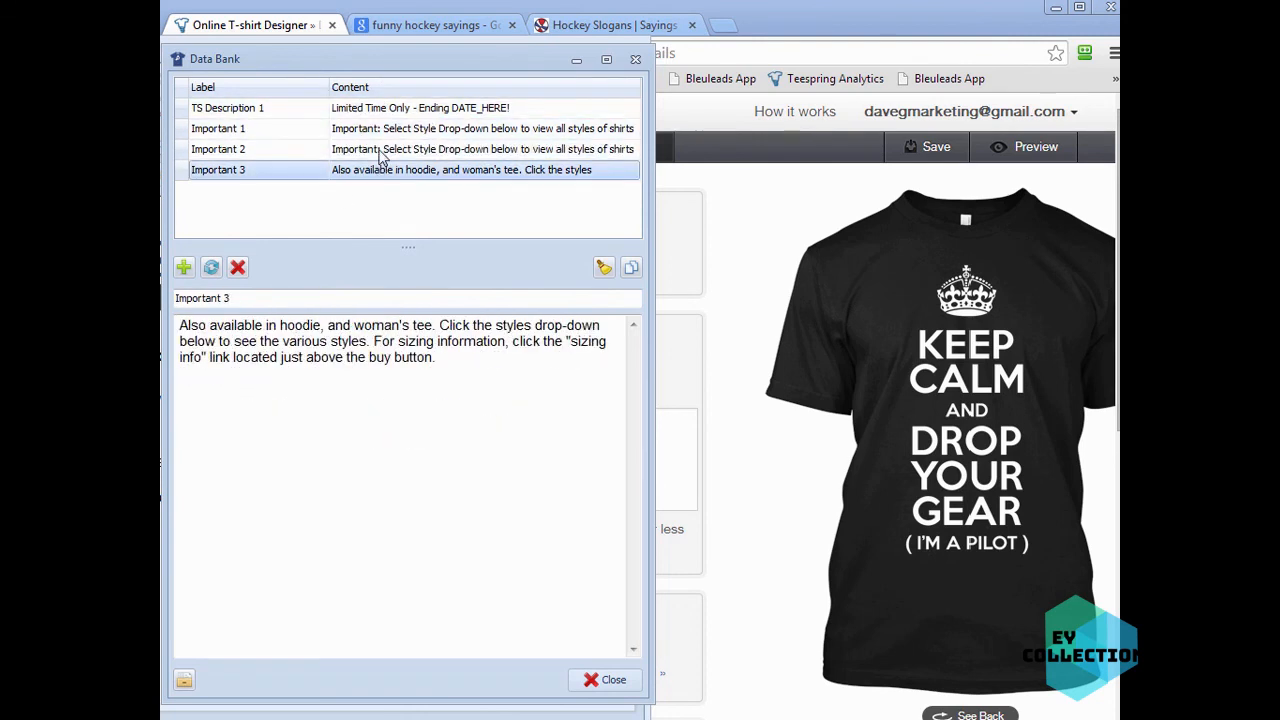
pyautogui.click(372, 128)
pyautogui.click(380, 108)
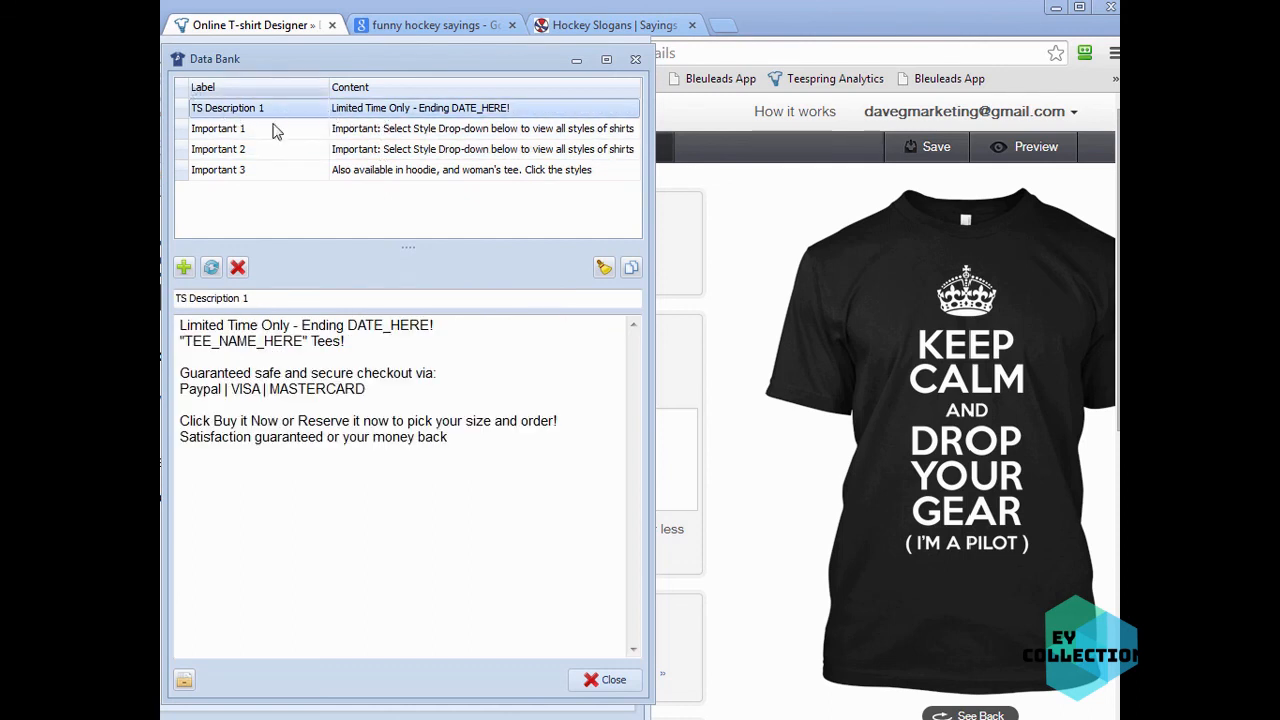
# - Copy the full text of the TS Description 1 entry from the Data Bank
pyautogui.click(269, 297)
pyautogui.moveTo(270, 297); pyautogui.dragTo(170, 297)
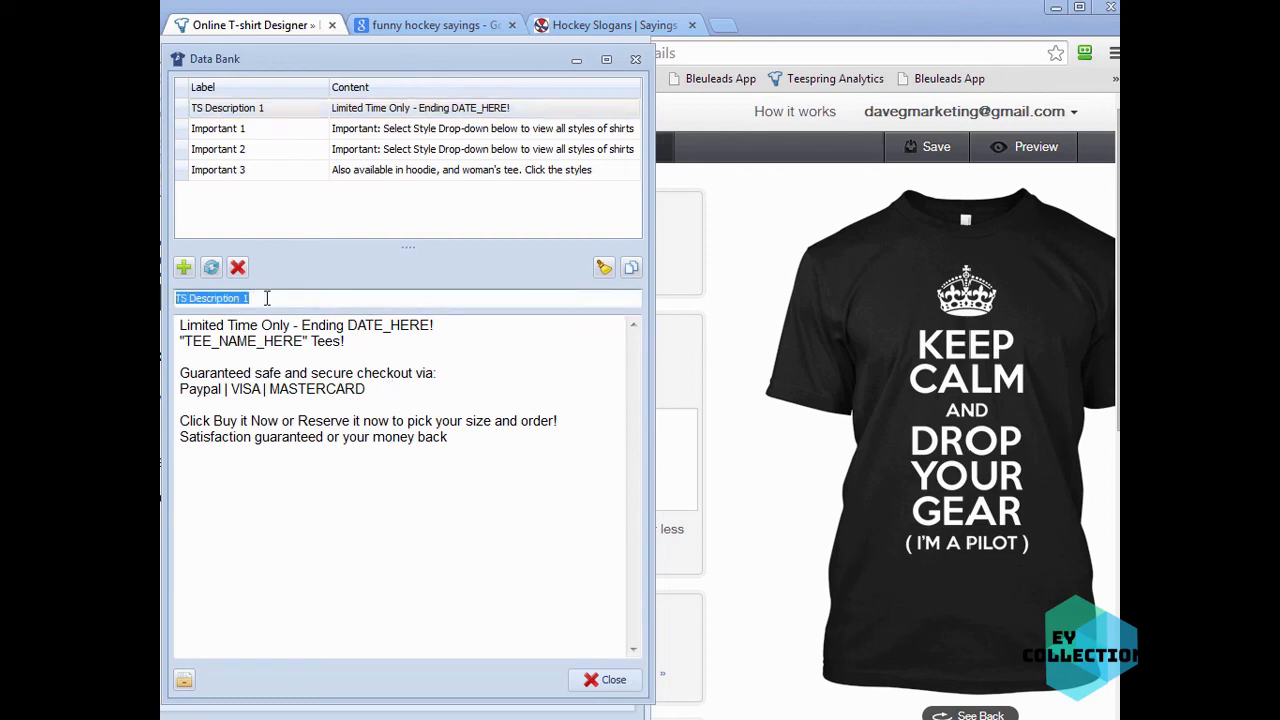
pyautogui.click(330, 373)
pyautogui.moveTo(448, 437); pyautogui.dragTo(182, 322)
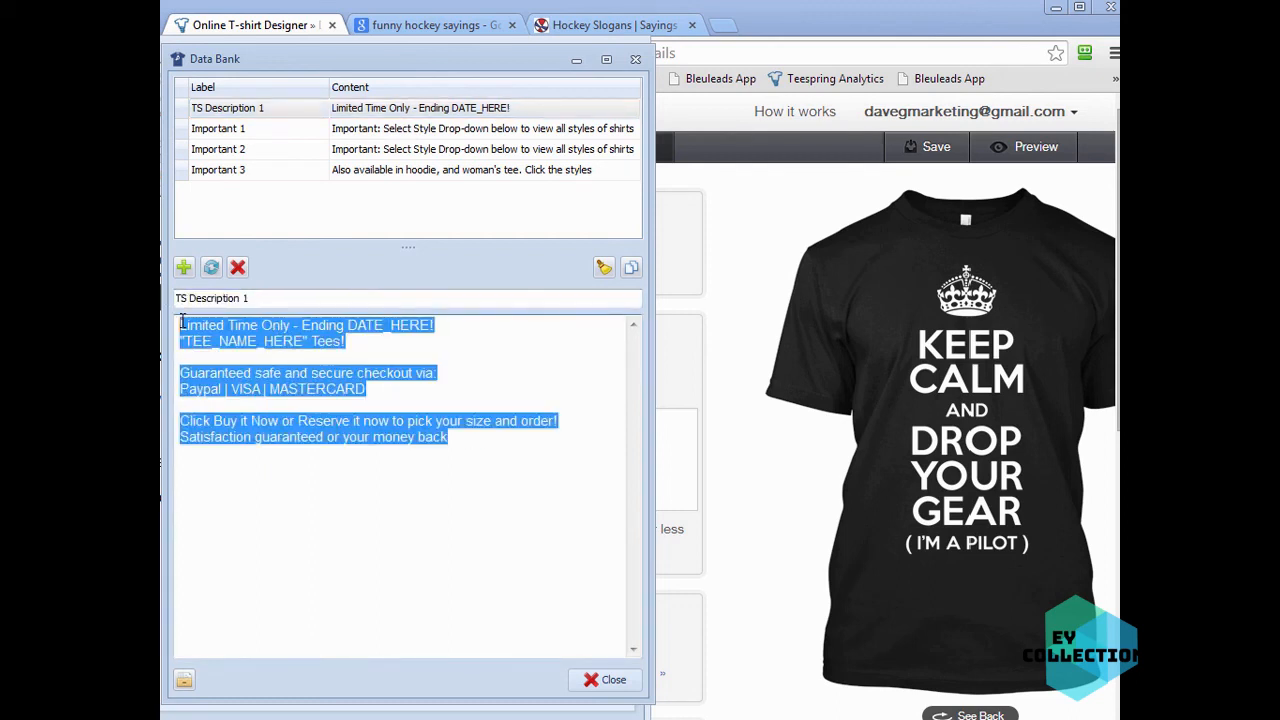
pyautogui.click(264, 378)
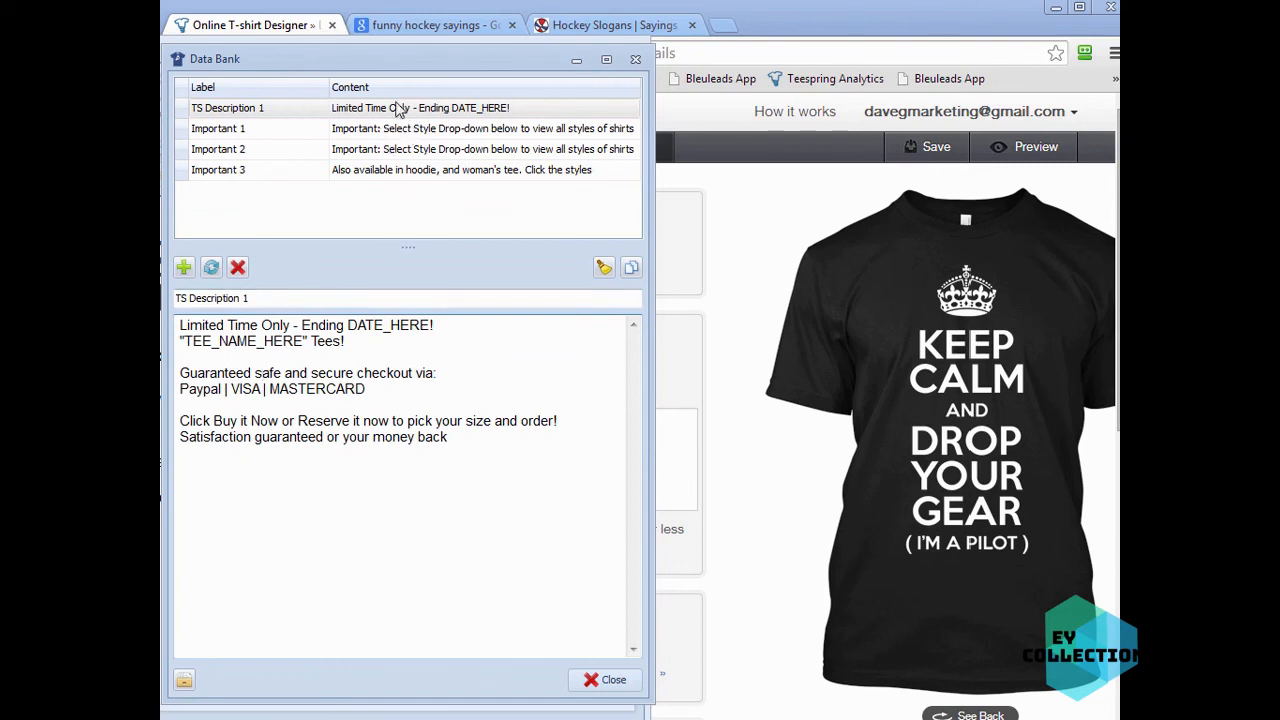
pyautogui.hotkey('ctrl', 'a')
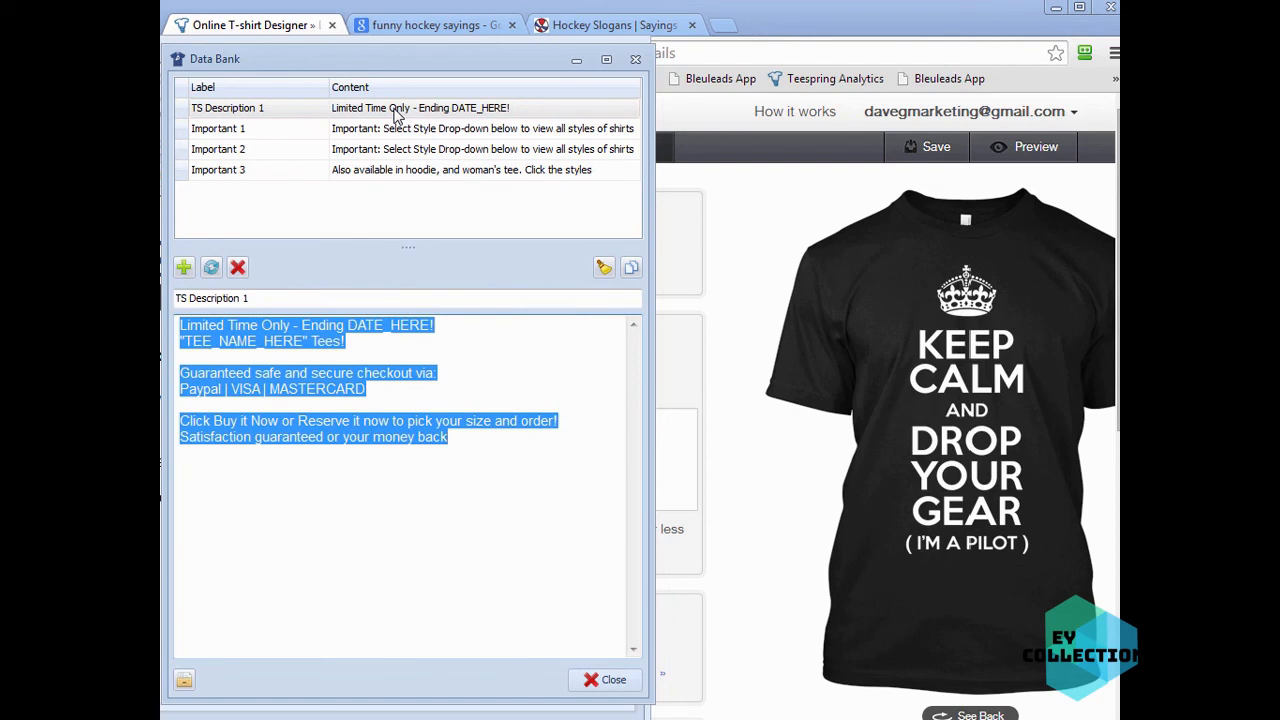
# - Paste the copied template text into the campaign description field
pyautogui.click(677, 442)
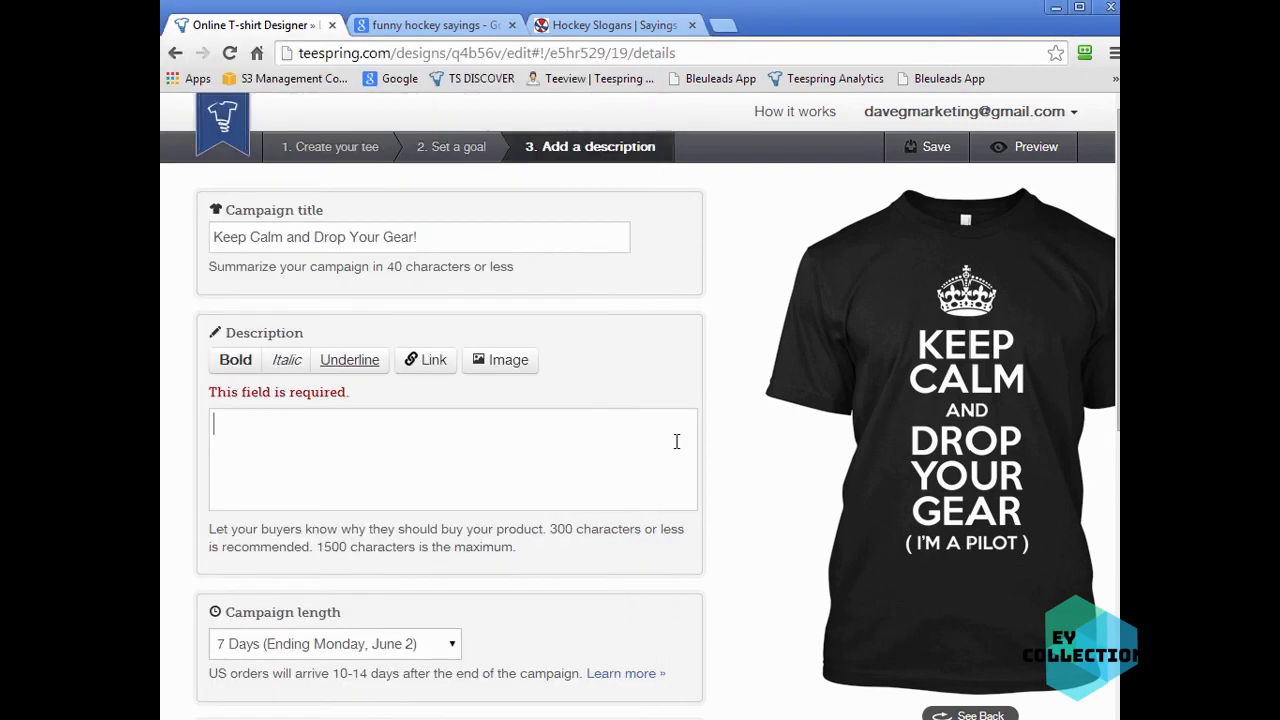
pyautogui.rightClick(375, 424)
pyautogui.click(497, 515)
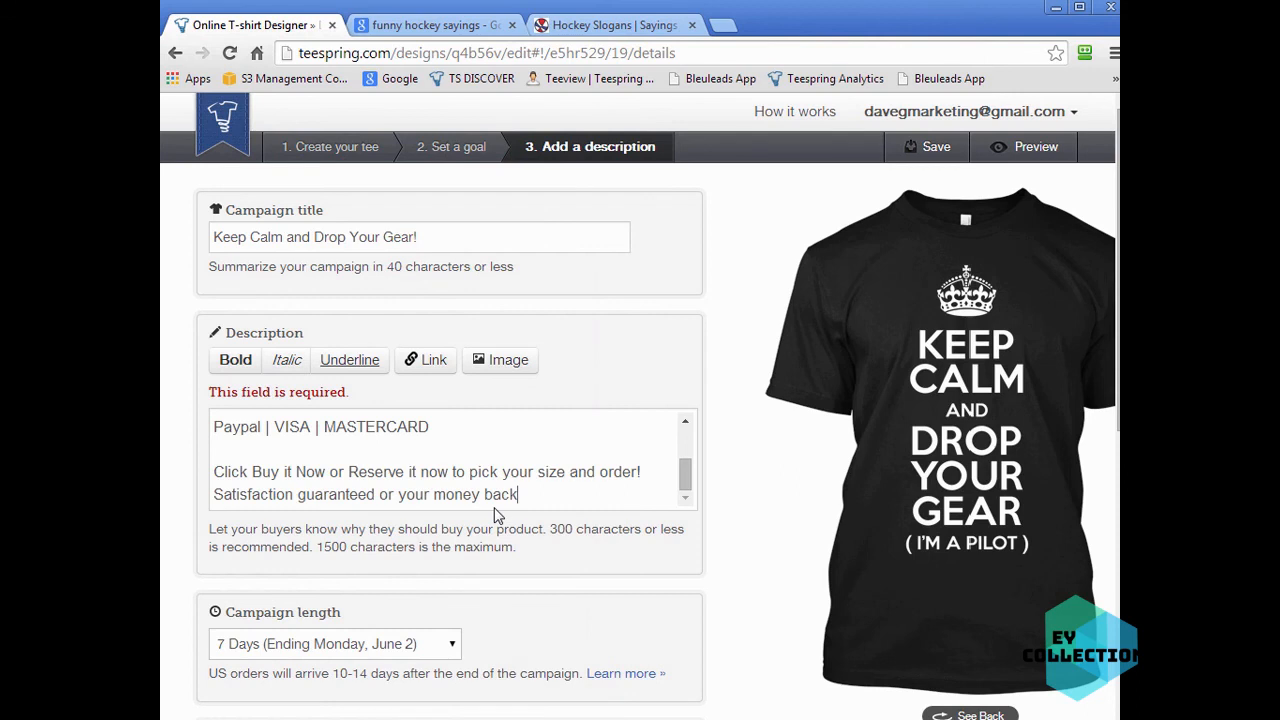
pyautogui.moveTo(685, 474); pyautogui.dragTo(681, 423)
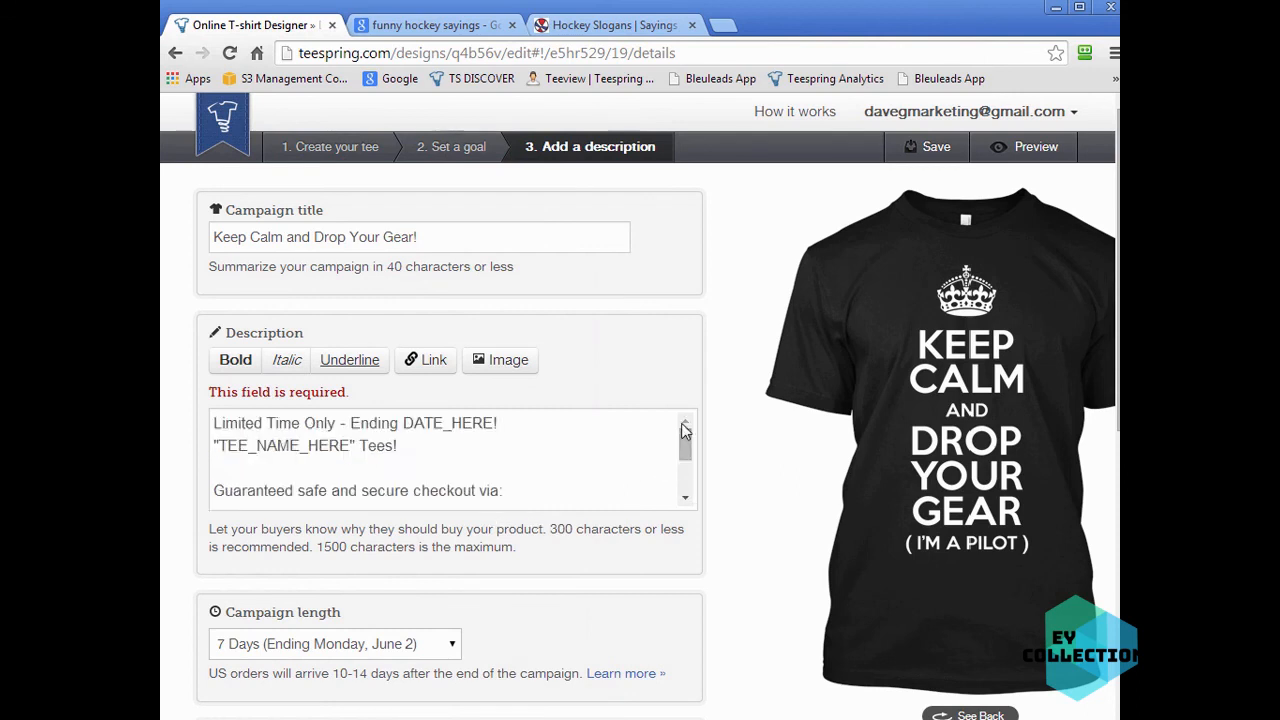
# - Replace the DATE_HERE placeholder in the description with "June 2nd"
pyautogui.moveTo(495, 423); pyautogui.dragTo(399, 424)
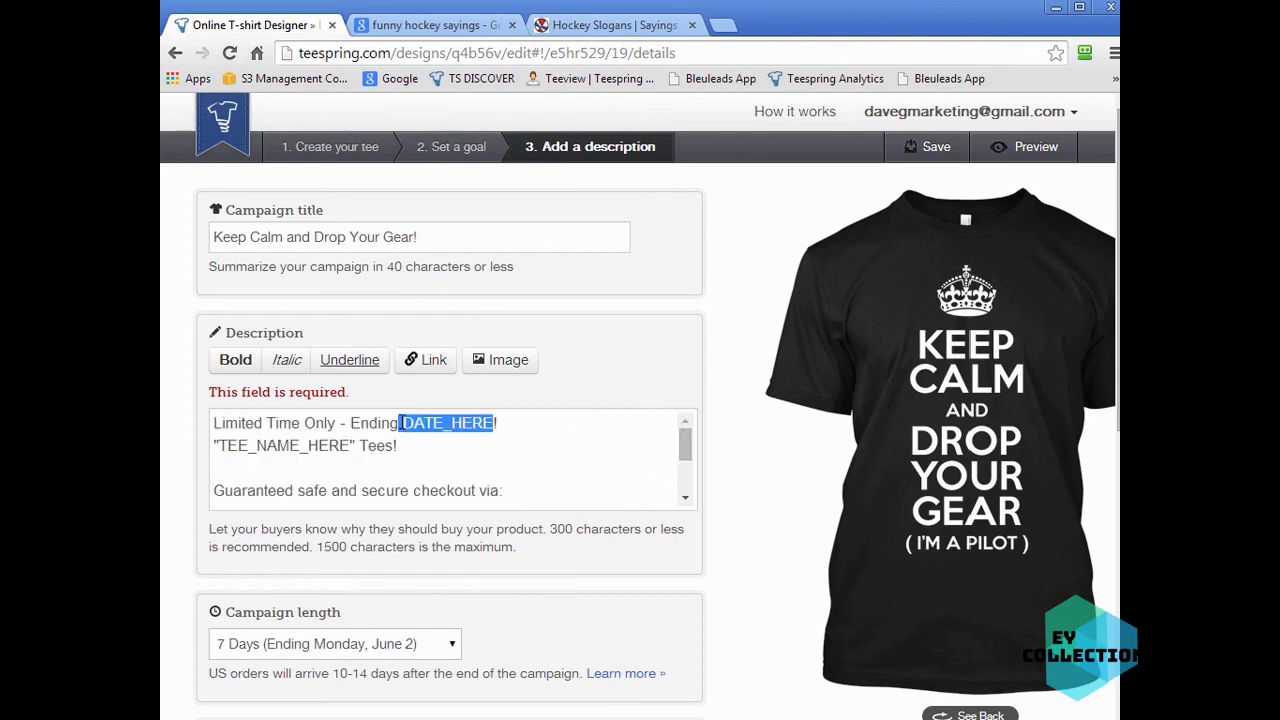
pyautogui.doubleClick(403, 423)
pyautogui.write('June ')
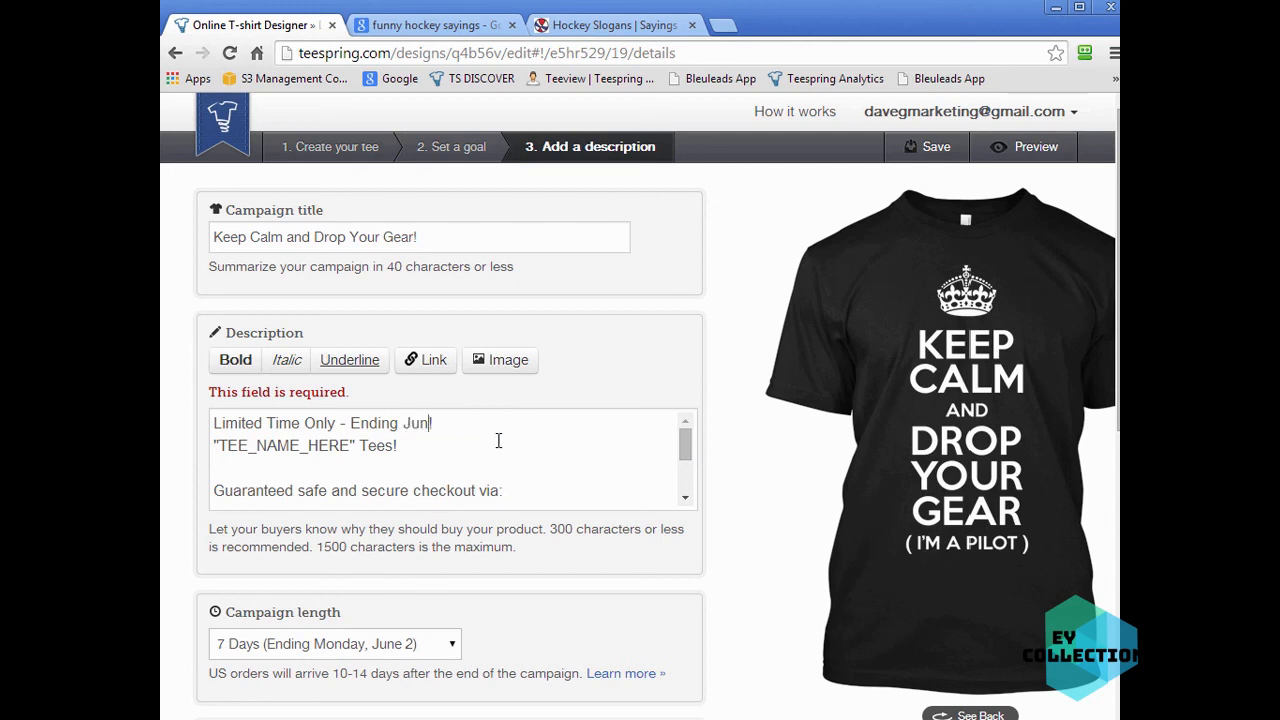
pyautogui.write('2nd!')
# - Replace the TEE_NAME_HERE placeholder in the description with "Keep Calm and Drop Your Gear"
pyautogui.moveTo(352, 446); pyautogui.dragTo(218, 446)
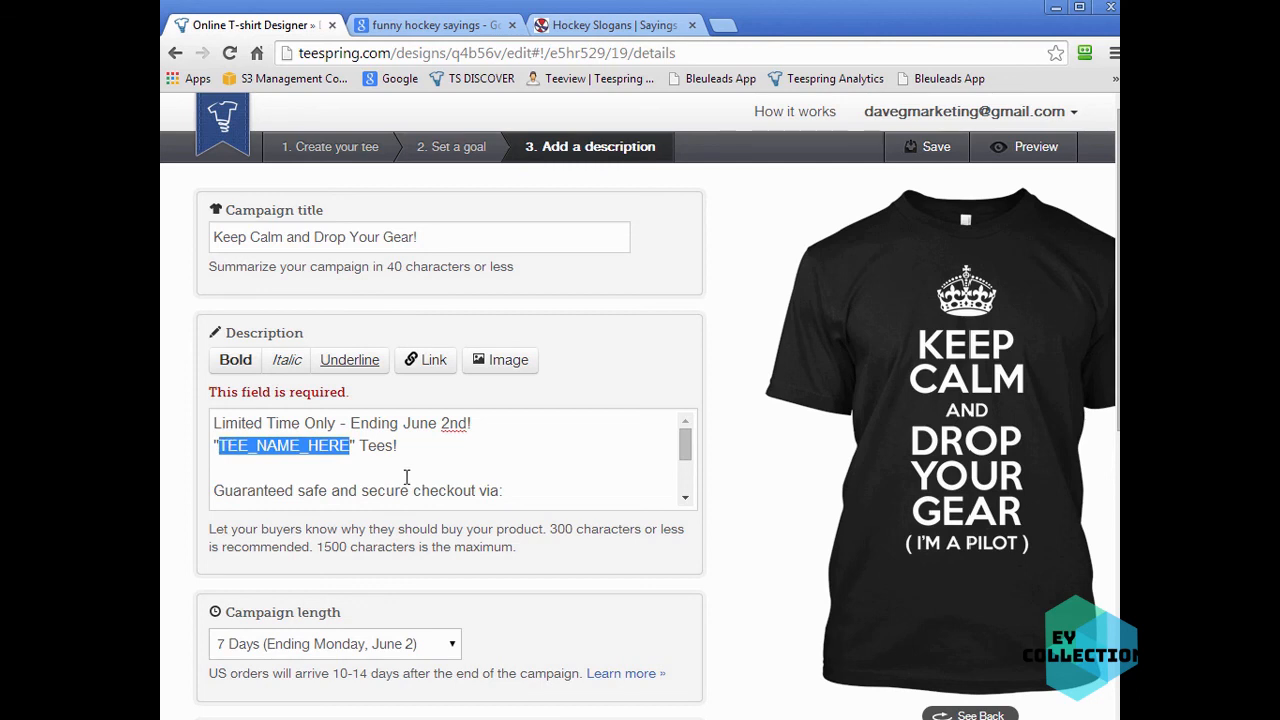
pyautogui.write('Keep Calm and')
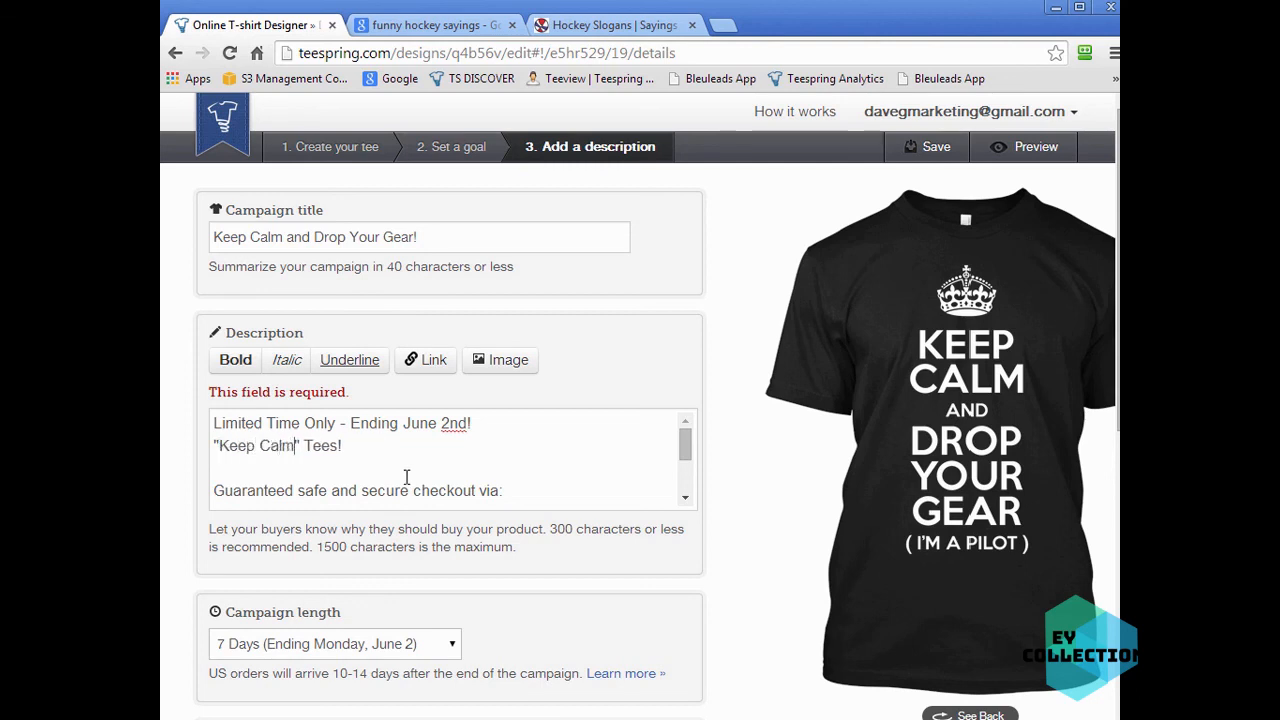
pyautogui.write(' Drop Your ')
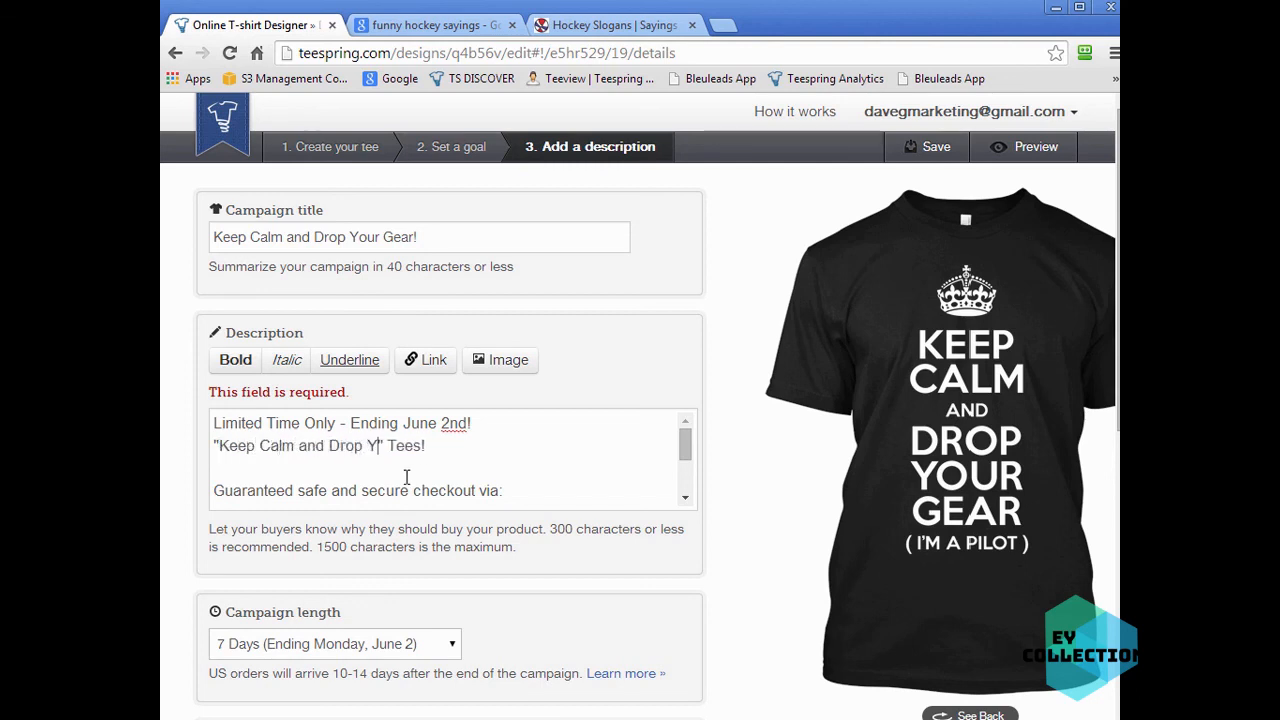
pyautogui.write('Gear')
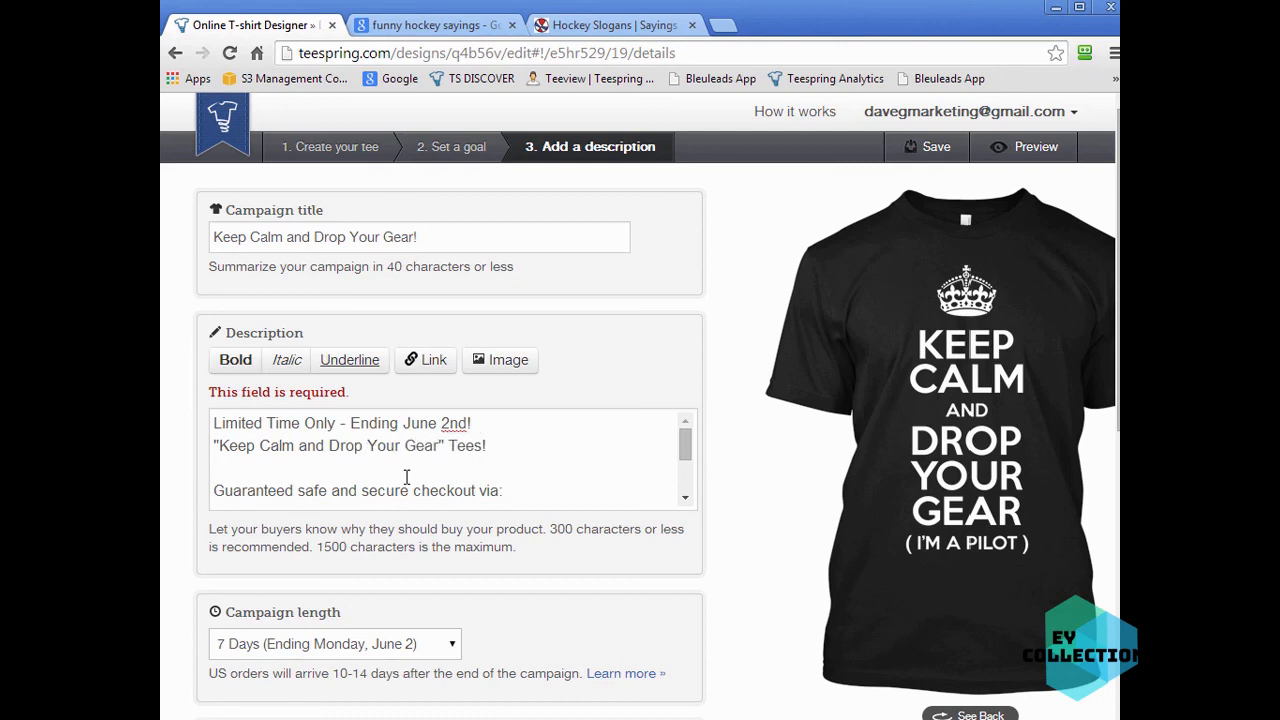
# - Make the tee-name line and the "Paypal | VISA | MASTERCARD" payment line of the description bold
pyautogui.hotkey('shift', 'Home')
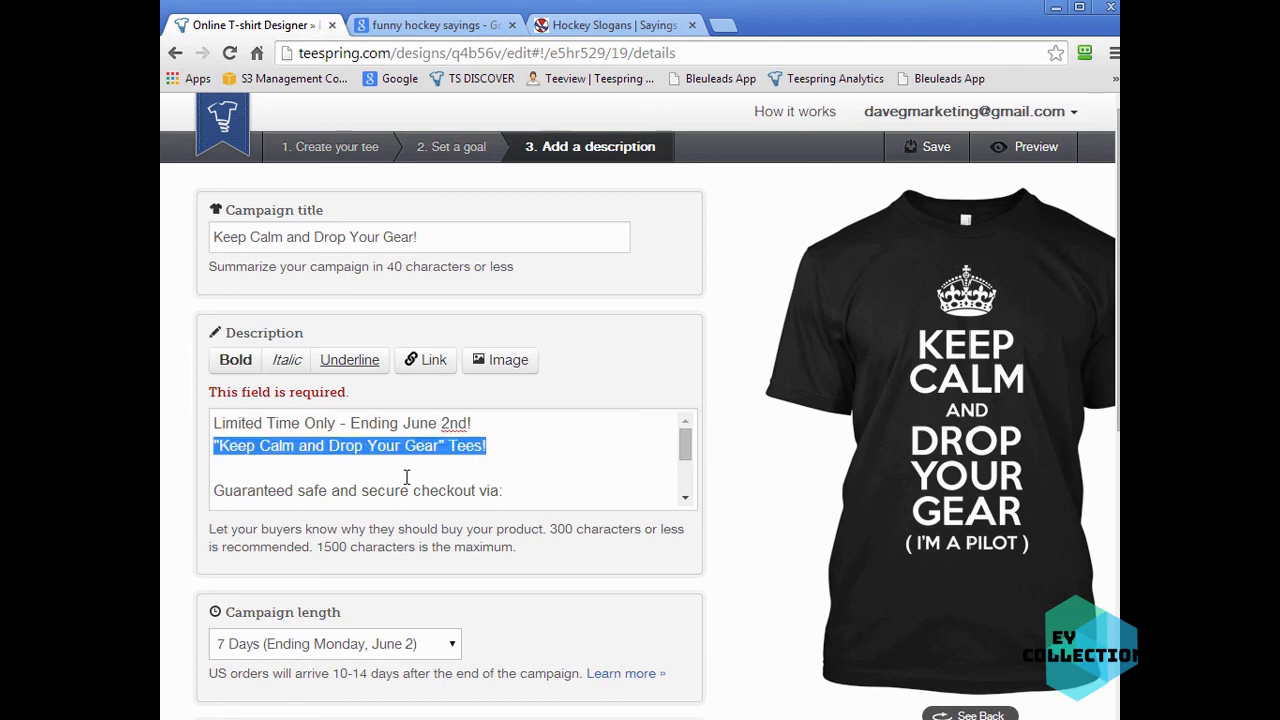
pyautogui.click(237, 365)
pyautogui.click(517, 484)
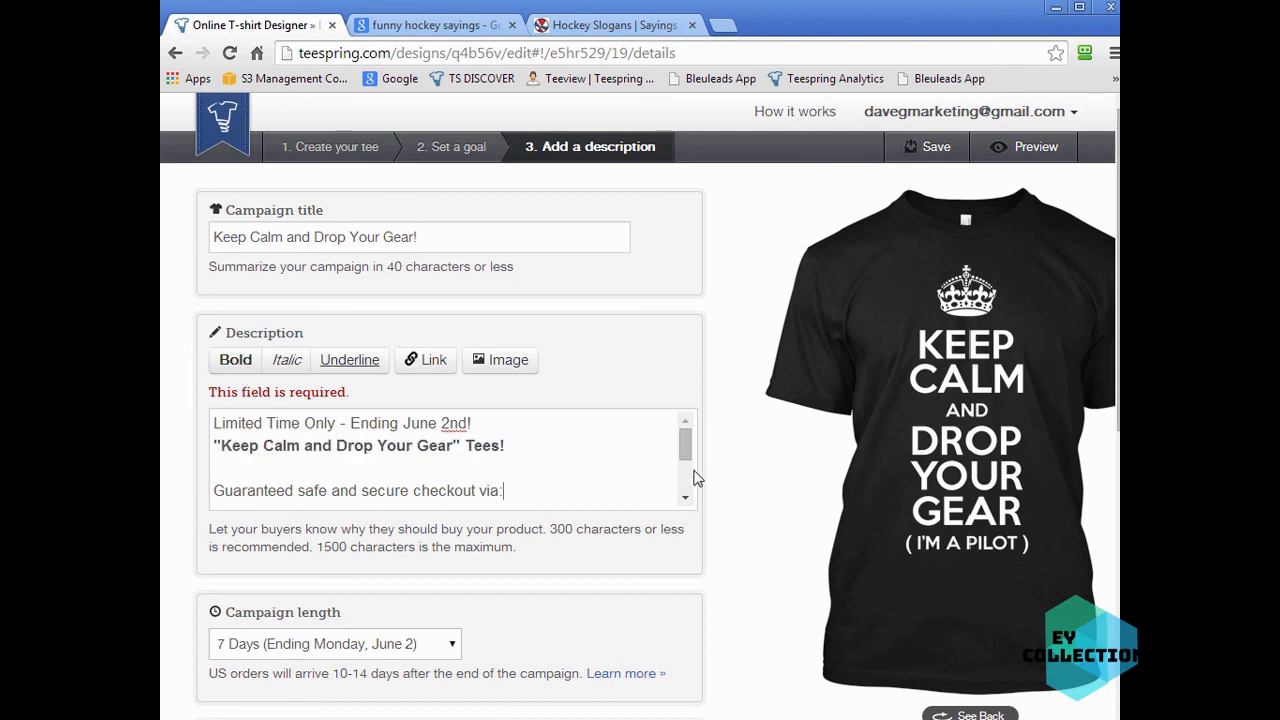
pyautogui.press('Return')
pyautogui.write('Paypal | VISA | MASTERCARD')
pyautogui.moveTo(429, 460); pyautogui.dragTo(200, 461)
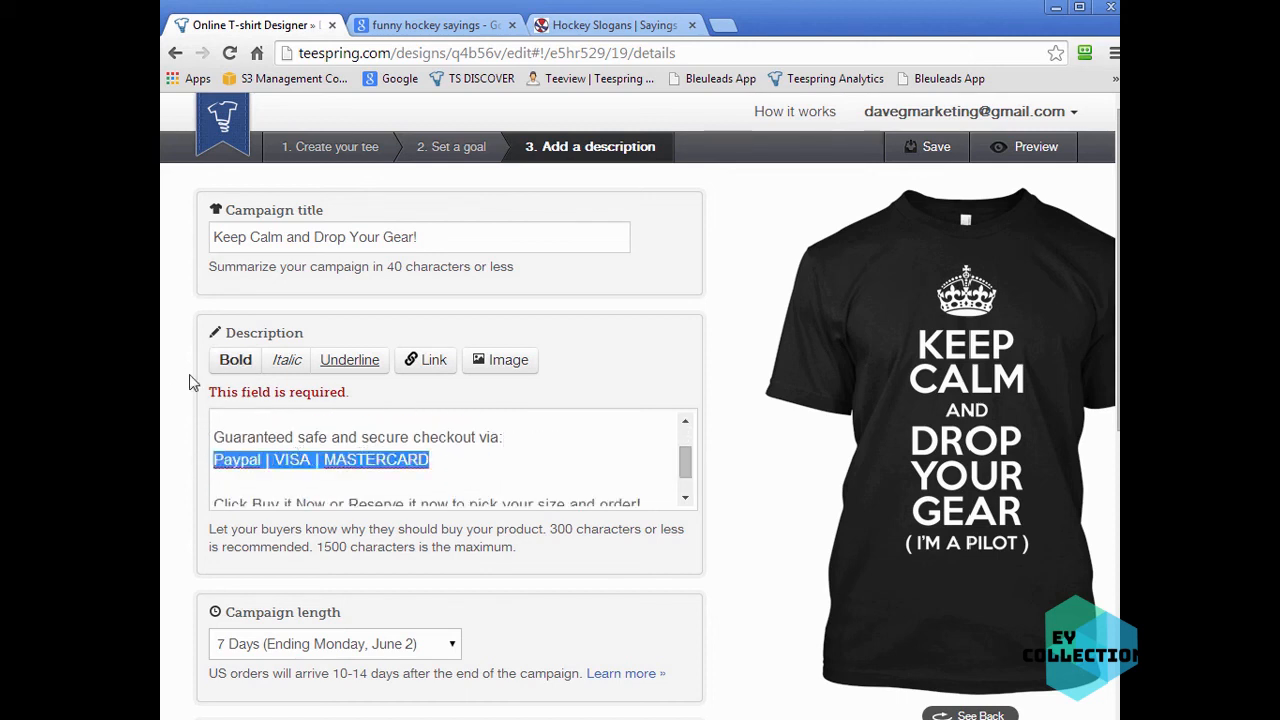
pyautogui.click(232, 364)
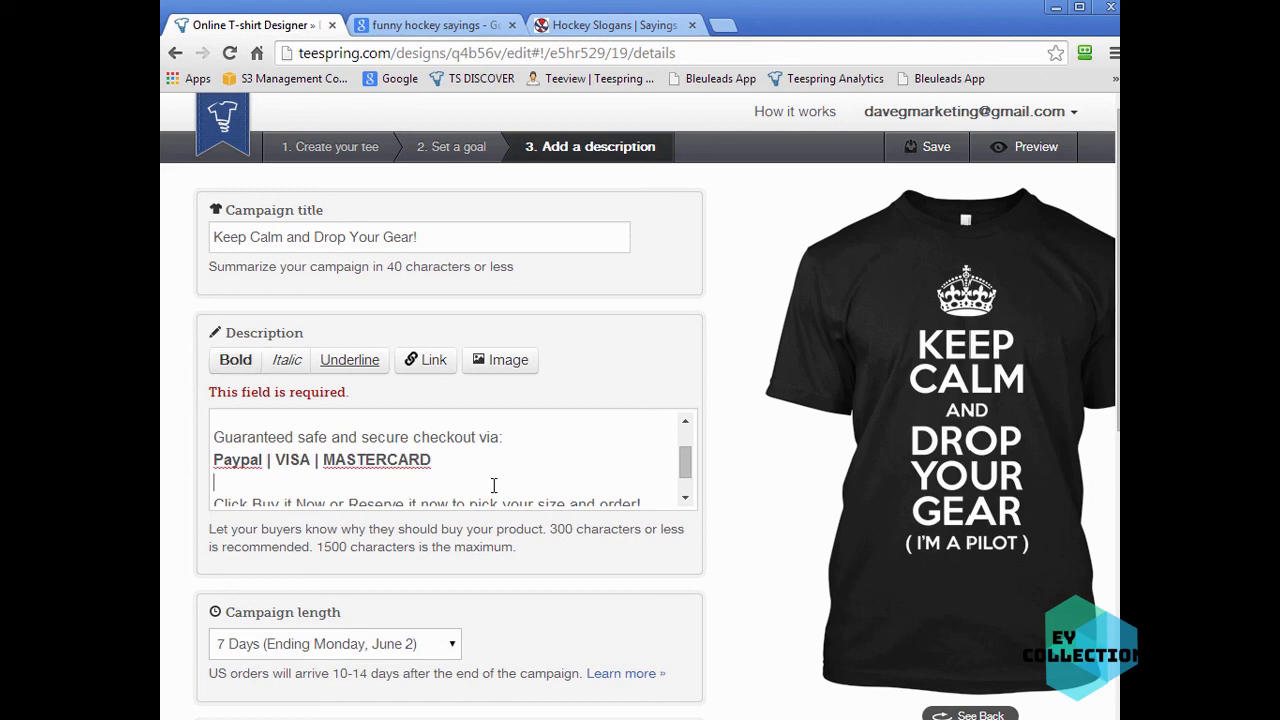
# - Make the phrases "Buy it Now" and "Reserve it now" in the description bold
pyautogui.scroll(-1, 685, 462)
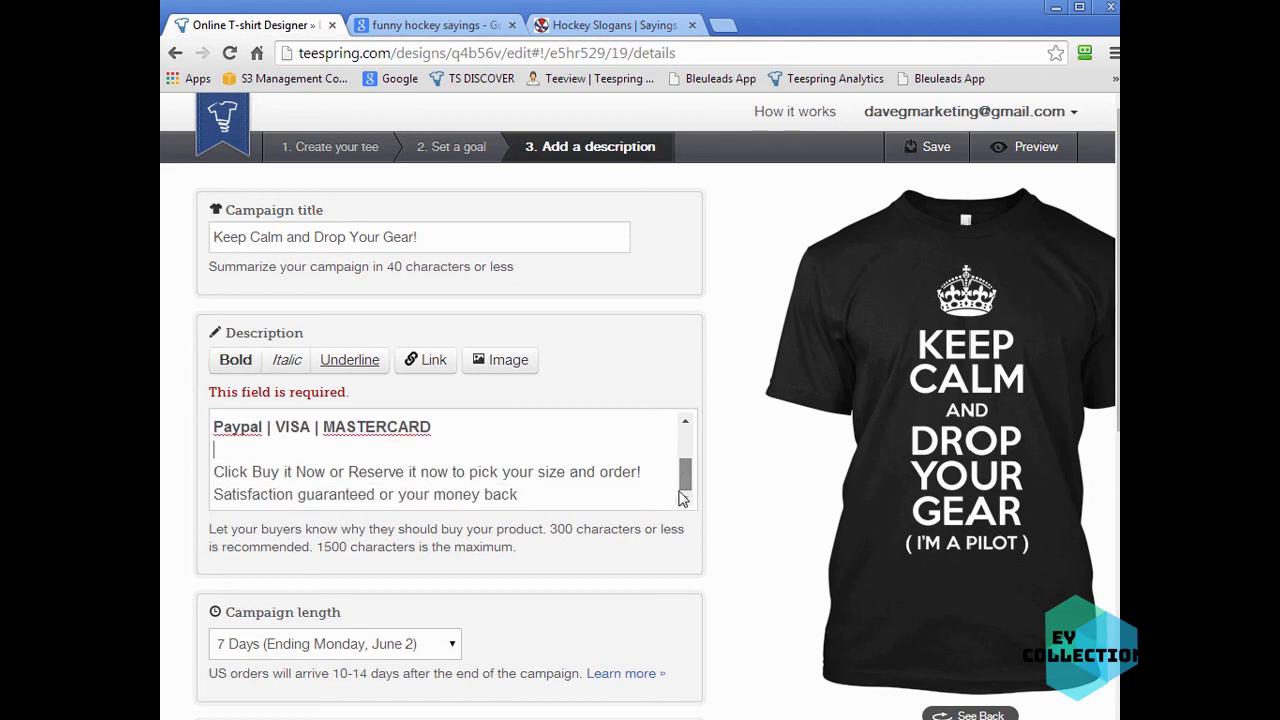
pyautogui.moveTo(327, 472); pyautogui.dragTo(267, 472)
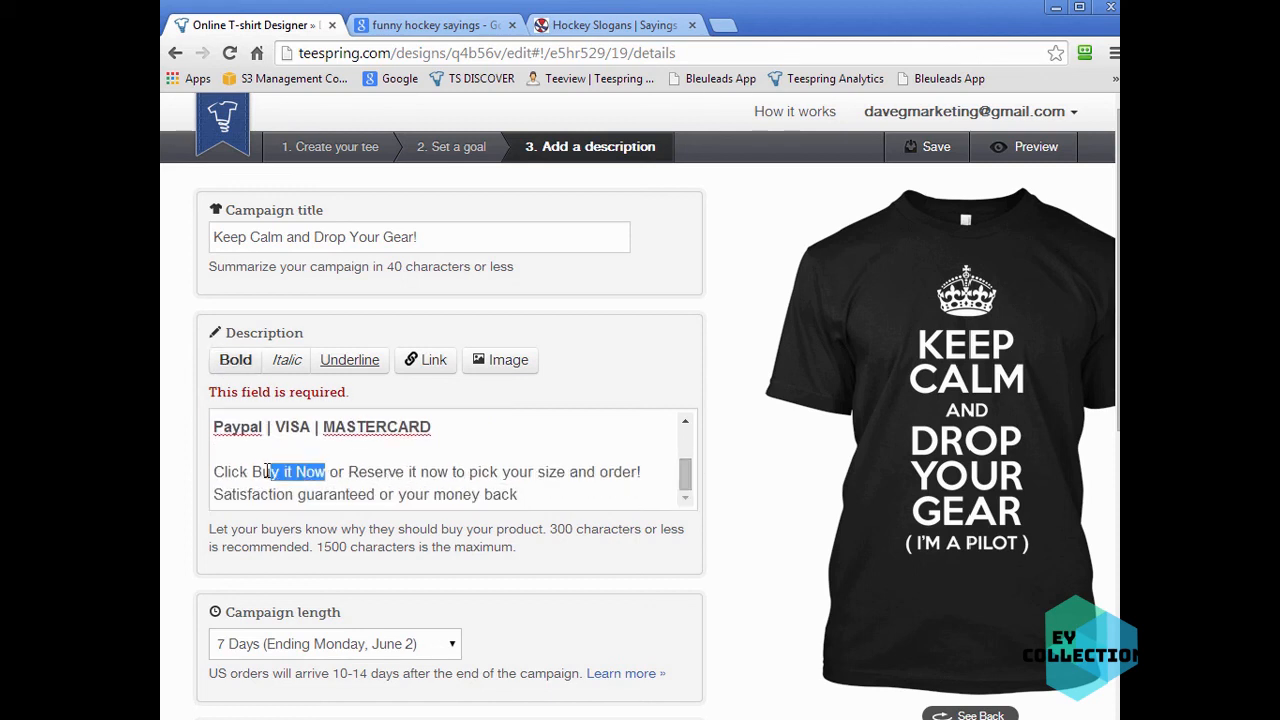
pyautogui.click(236, 362)
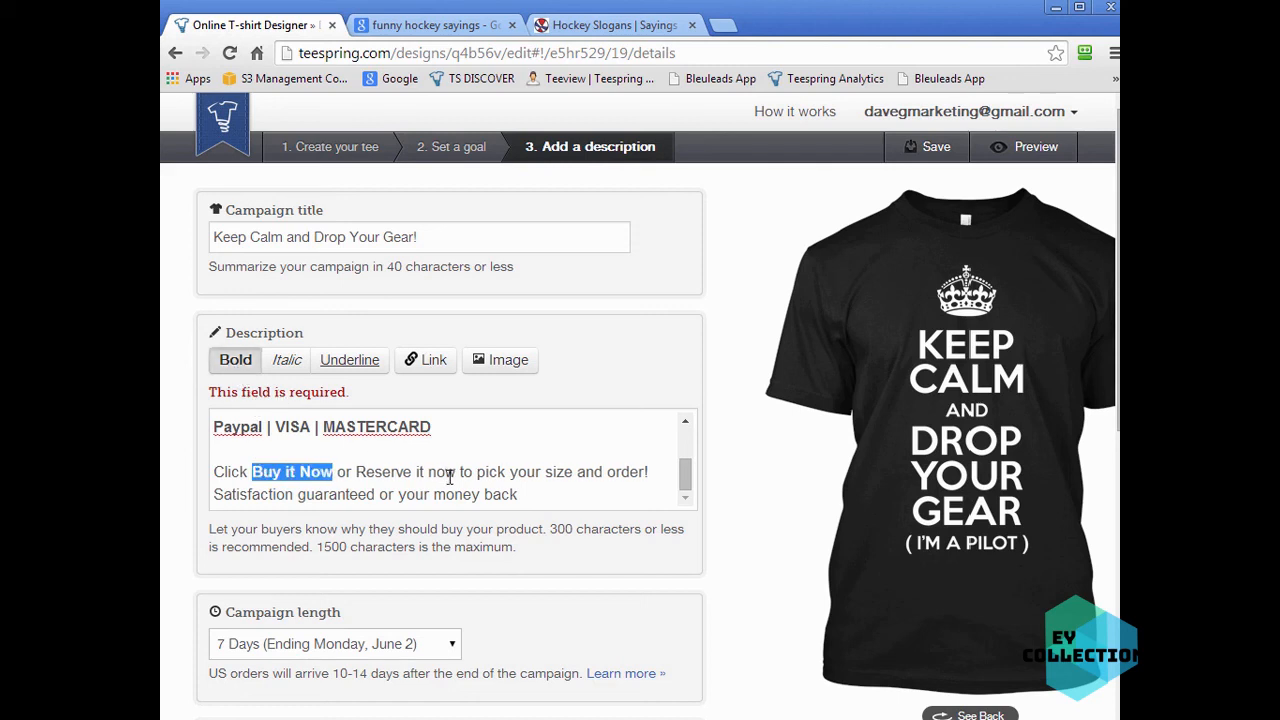
pyautogui.moveTo(456, 472); pyautogui.dragTo(364, 470)
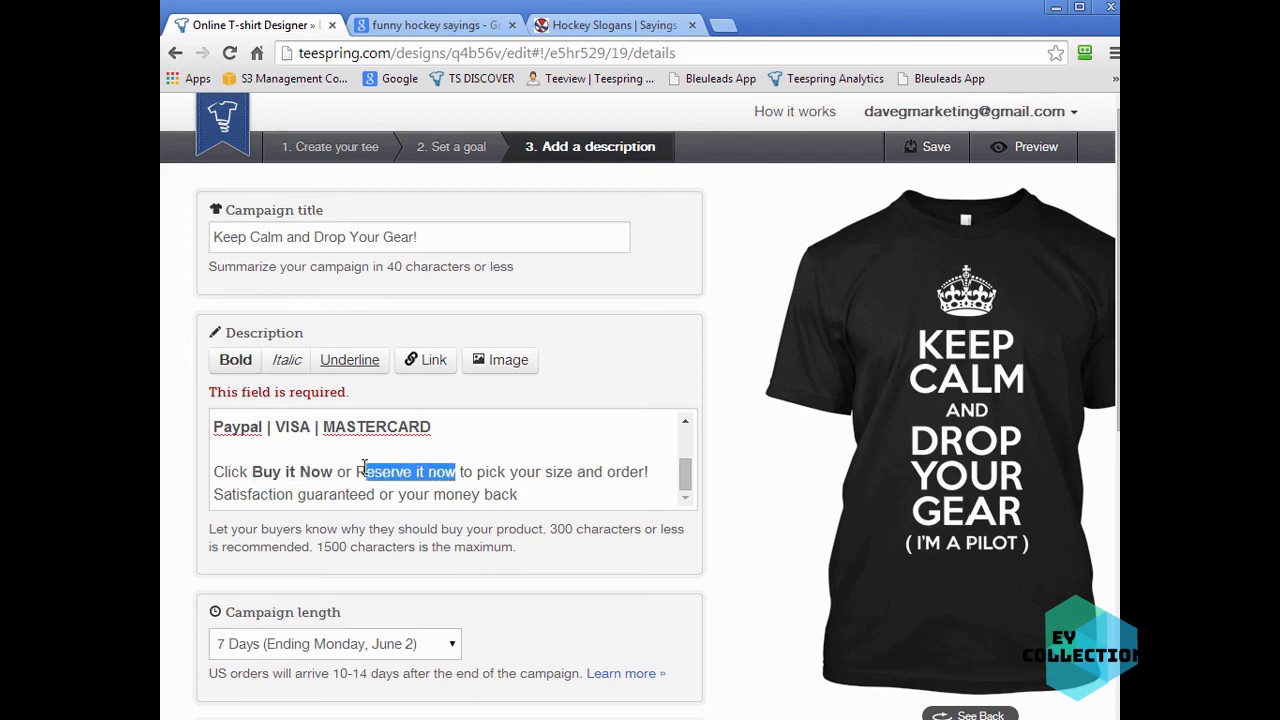
pyautogui.click(236, 360)
pyautogui.click(482, 471)
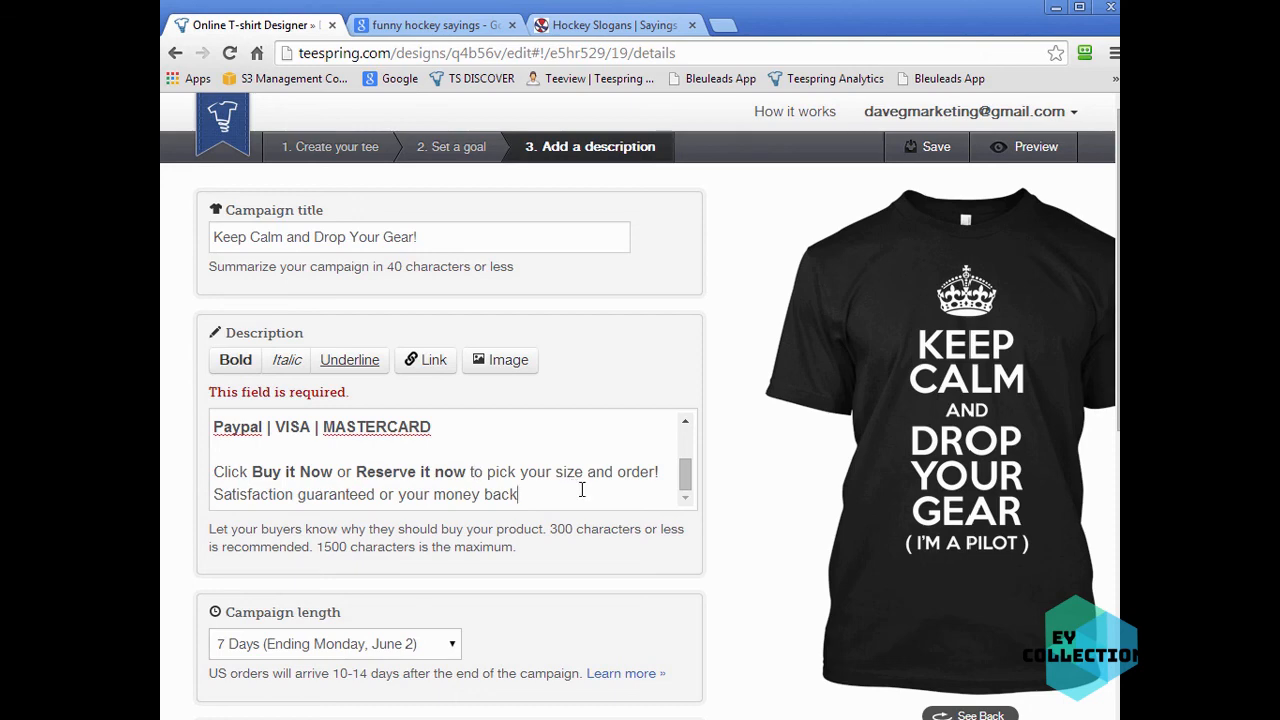
# - Agree to the terms of service and launch the campaign
pyautogui.scroll(-5, 786, 618)
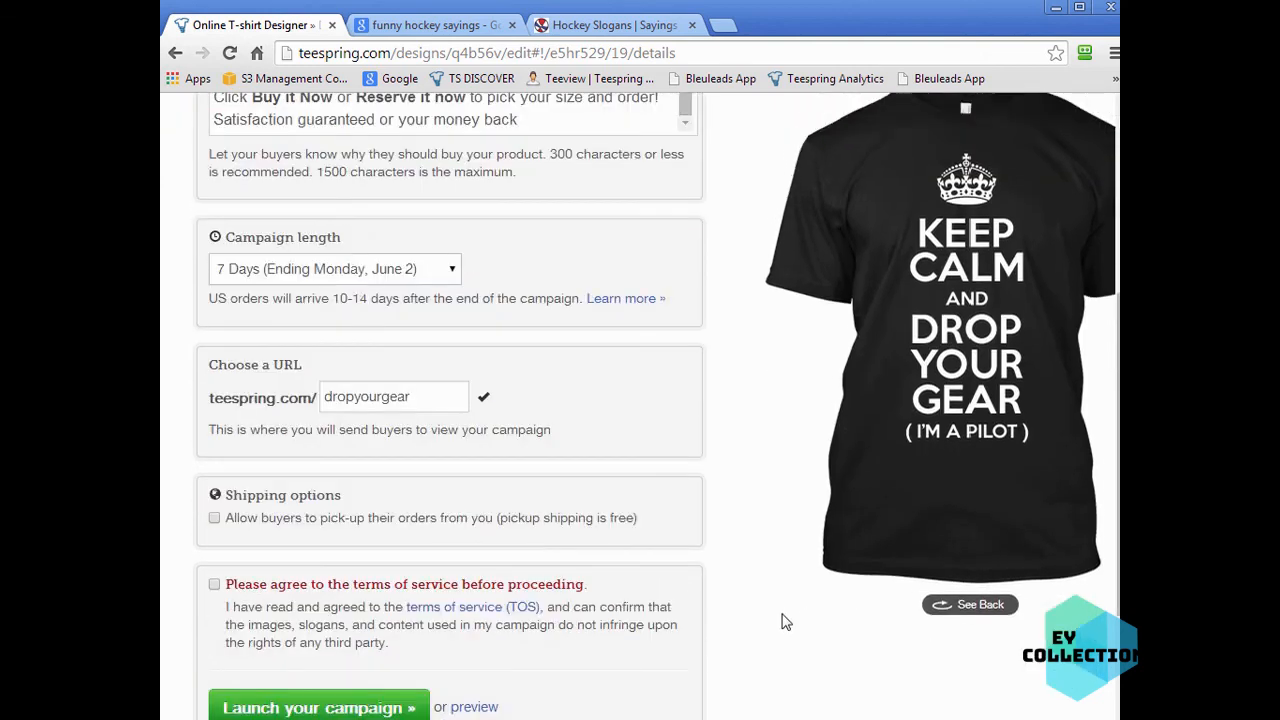
pyautogui.click(214, 490)
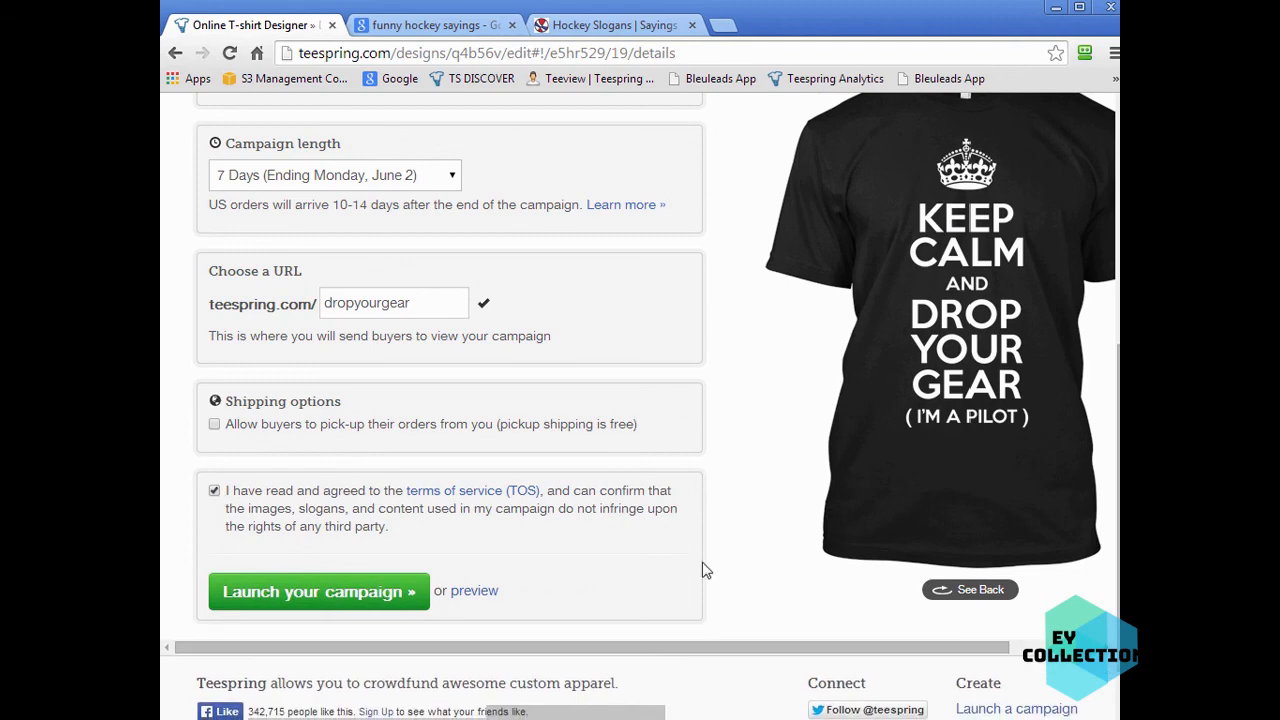
pyautogui.scroll(5, 757, 576)
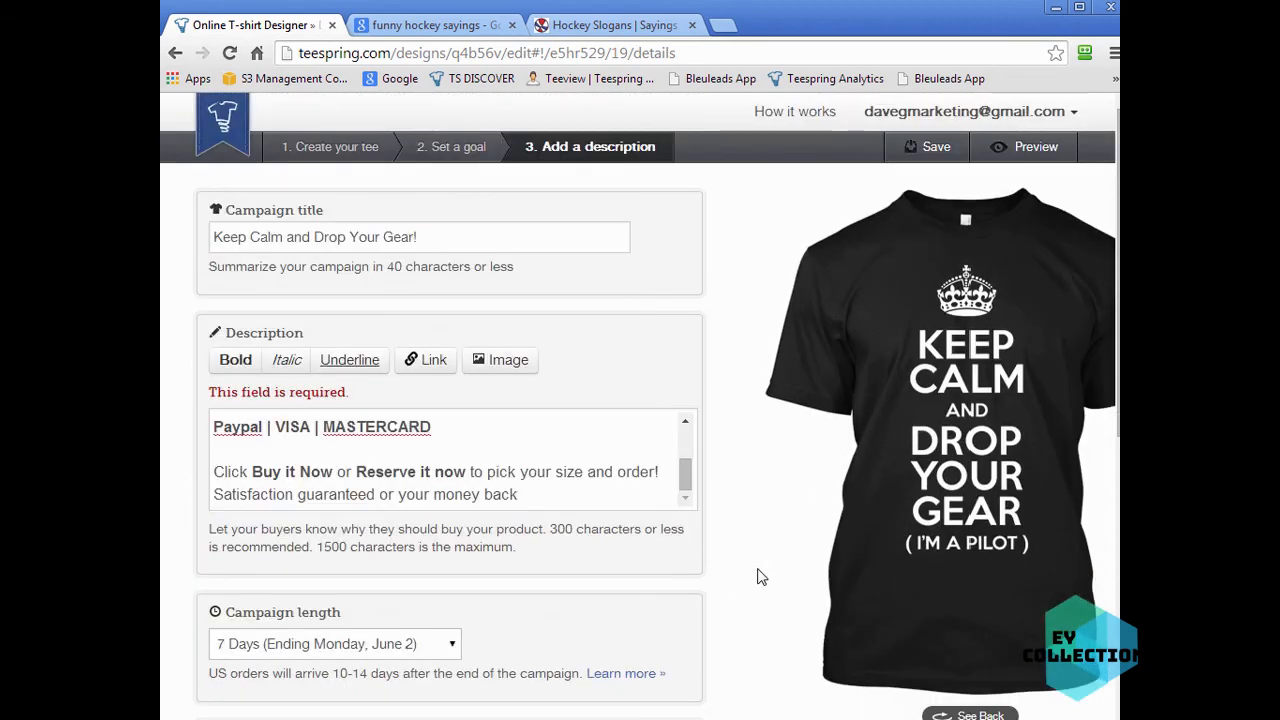
pyautogui.scroll(-4, 757, 576)
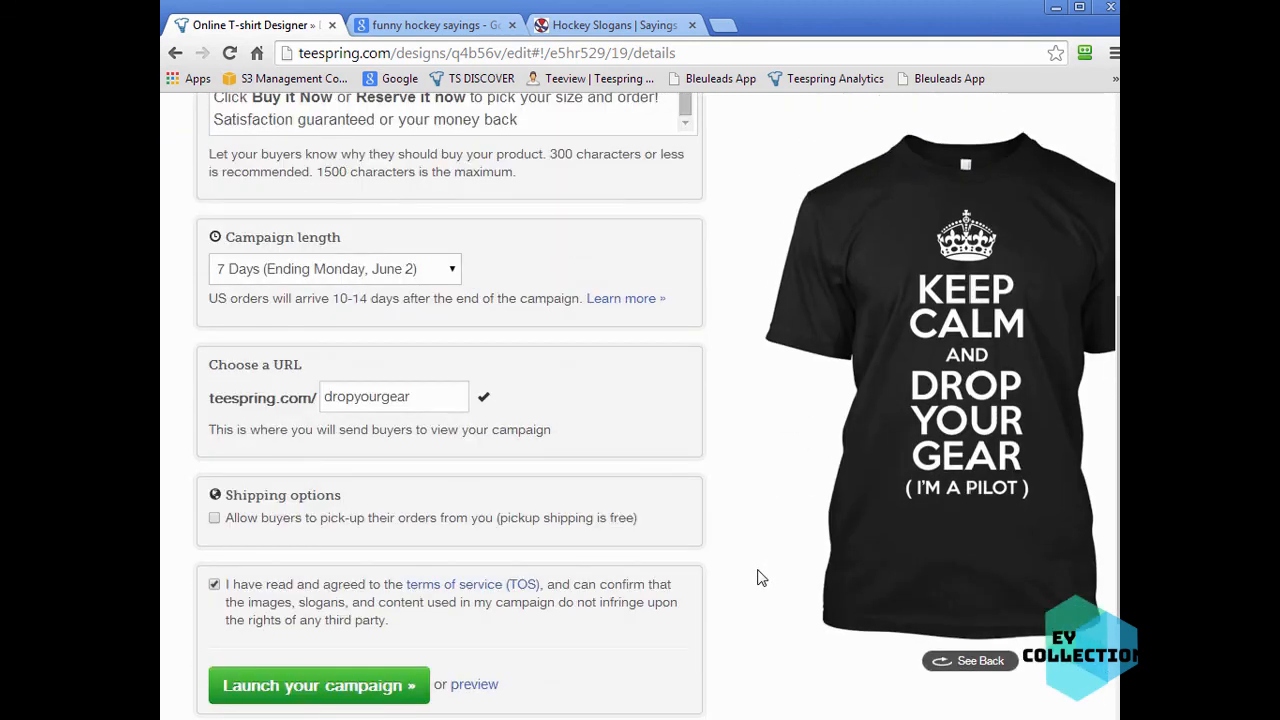
pyautogui.scroll(-1, 757, 576)
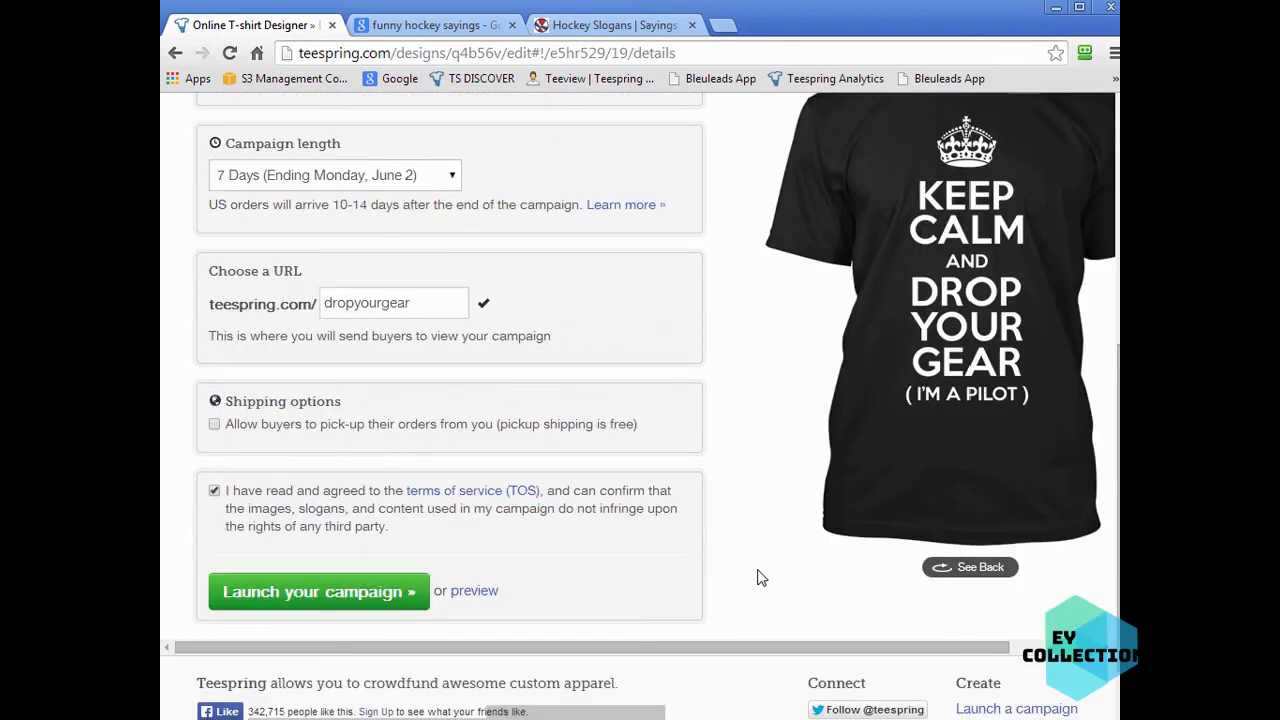
pyautogui.click(310, 591)
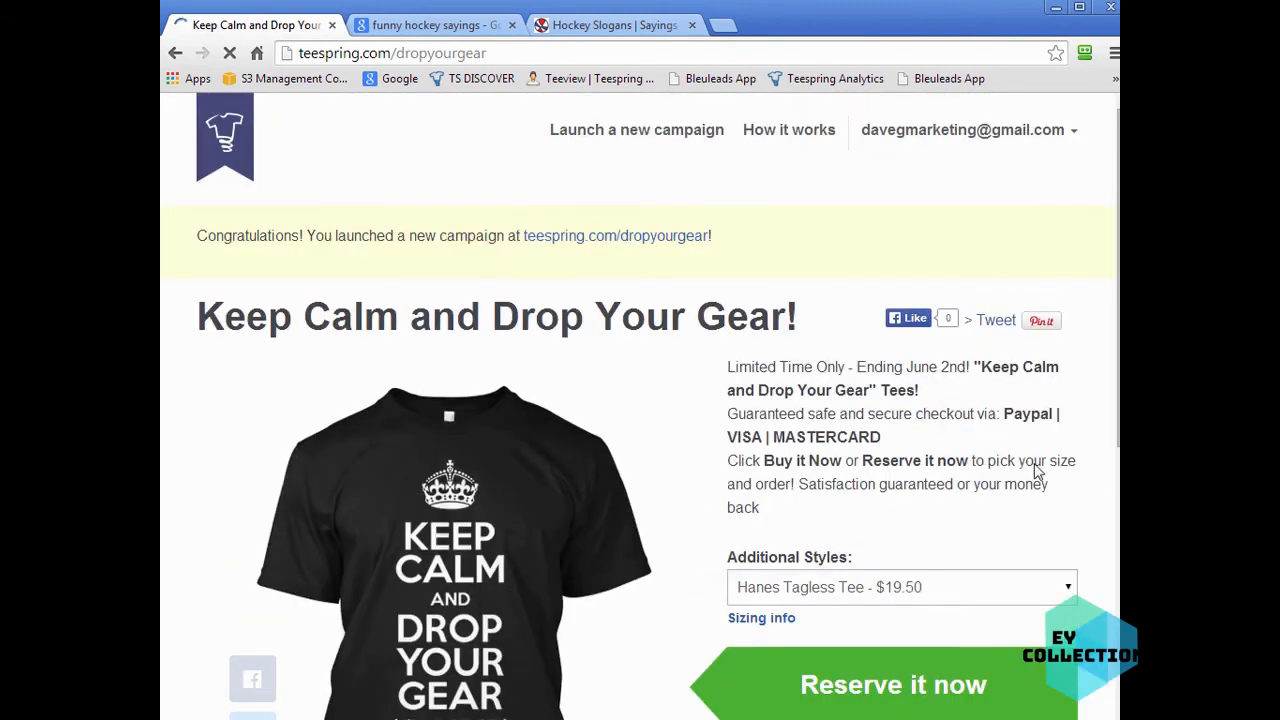
# - Review the launched campaign page's title, description, price and goal
pyautogui.scroll(-3, 1094, 500)
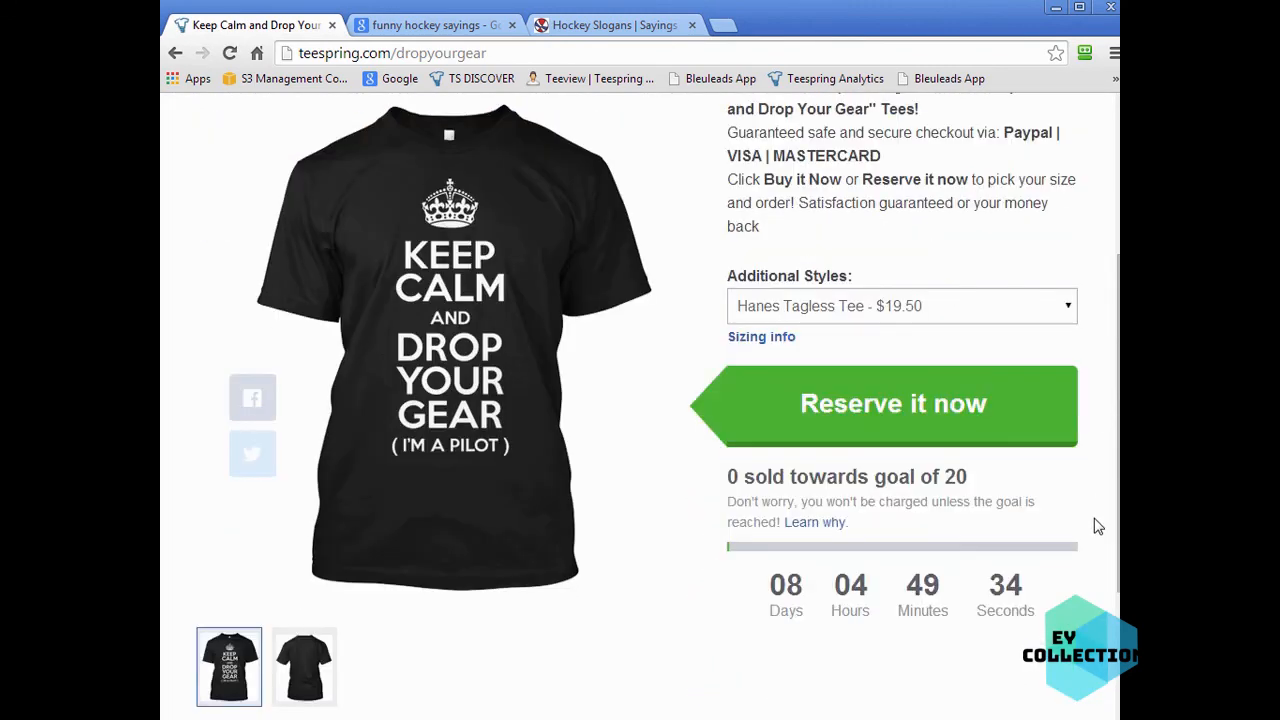
pyautogui.scroll(-3, 1094, 525)
pyautogui.scroll(1, 1037, 523)
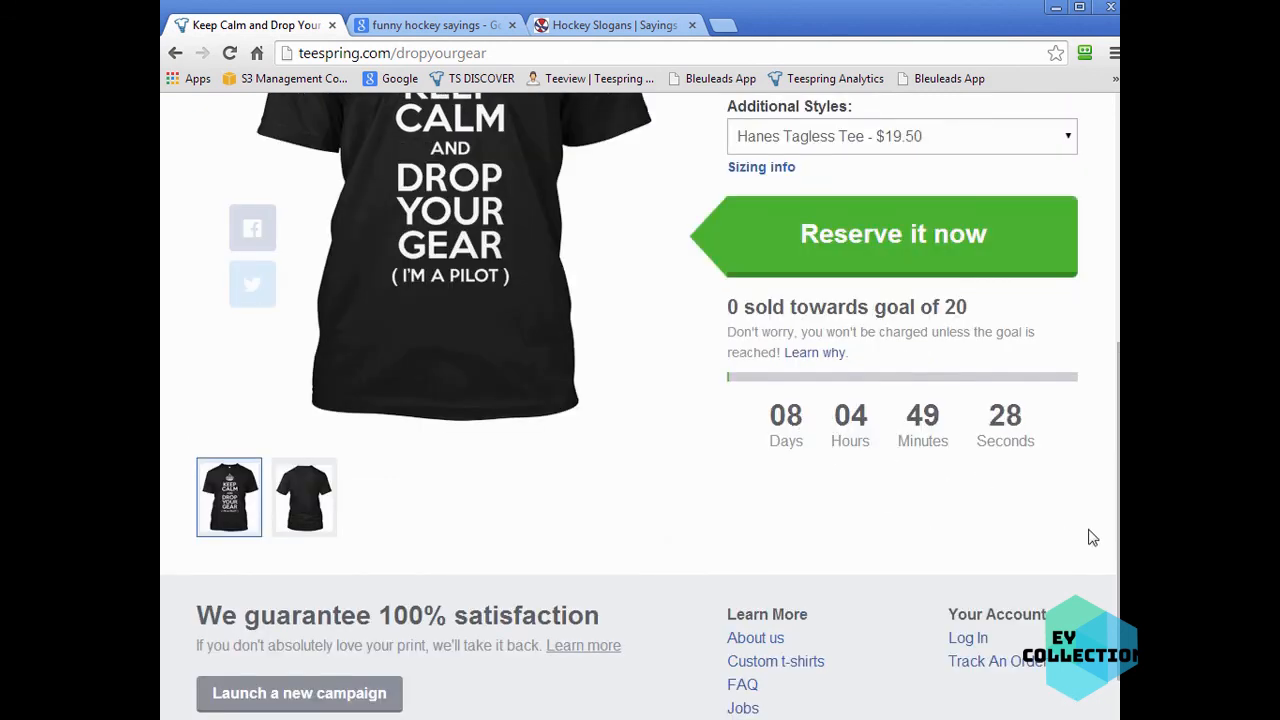
pyautogui.scroll(3, 1093, 538)
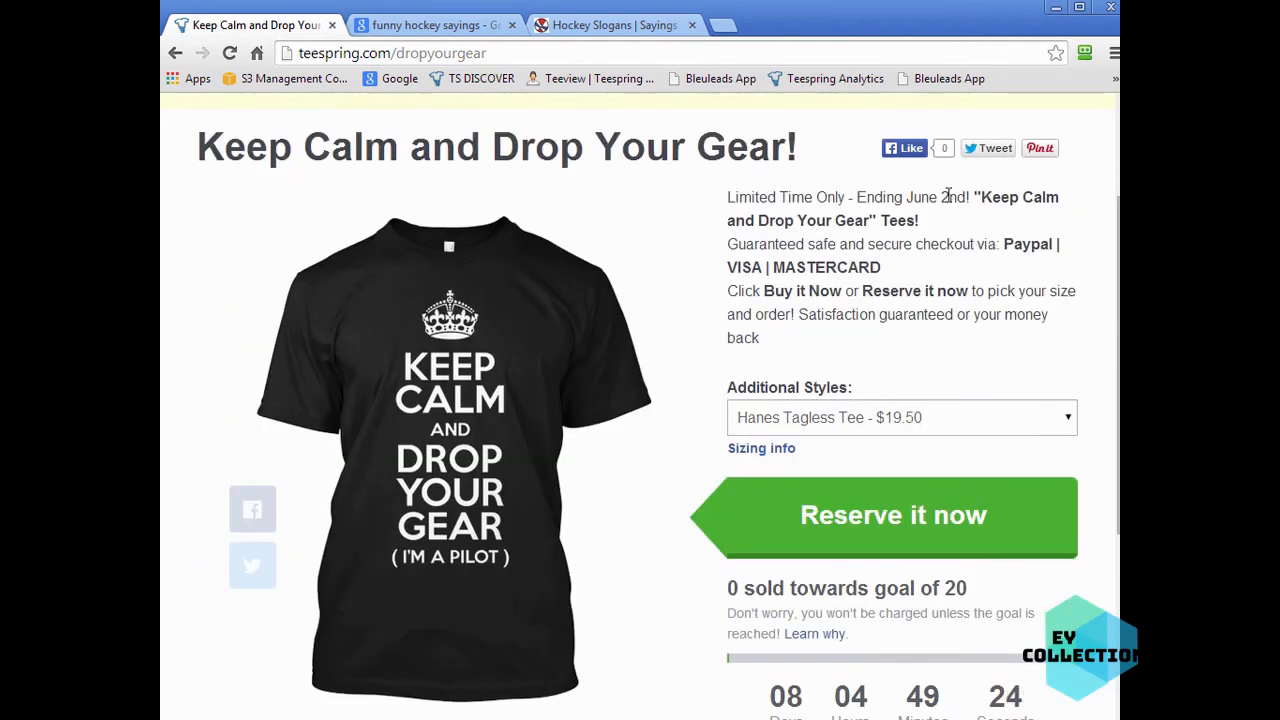
pyautogui.scroll(-1, 1046, 286)
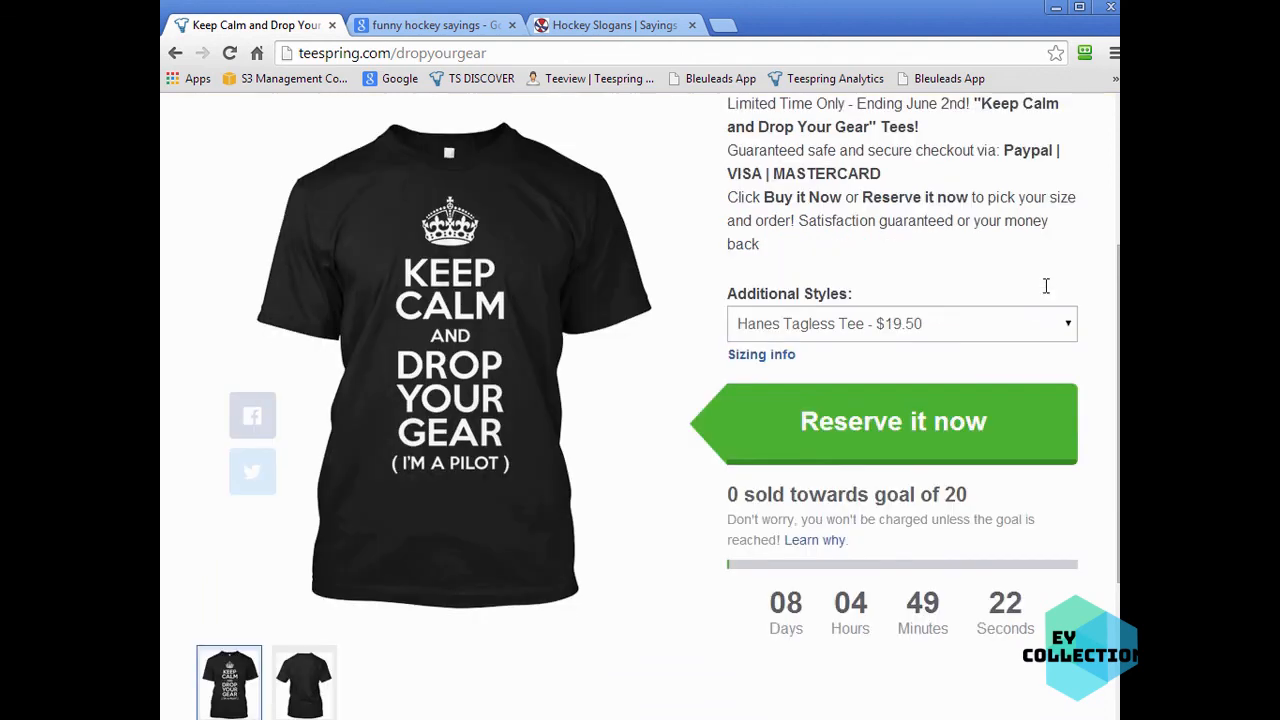
pyautogui.scroll(2, 1093, 446)
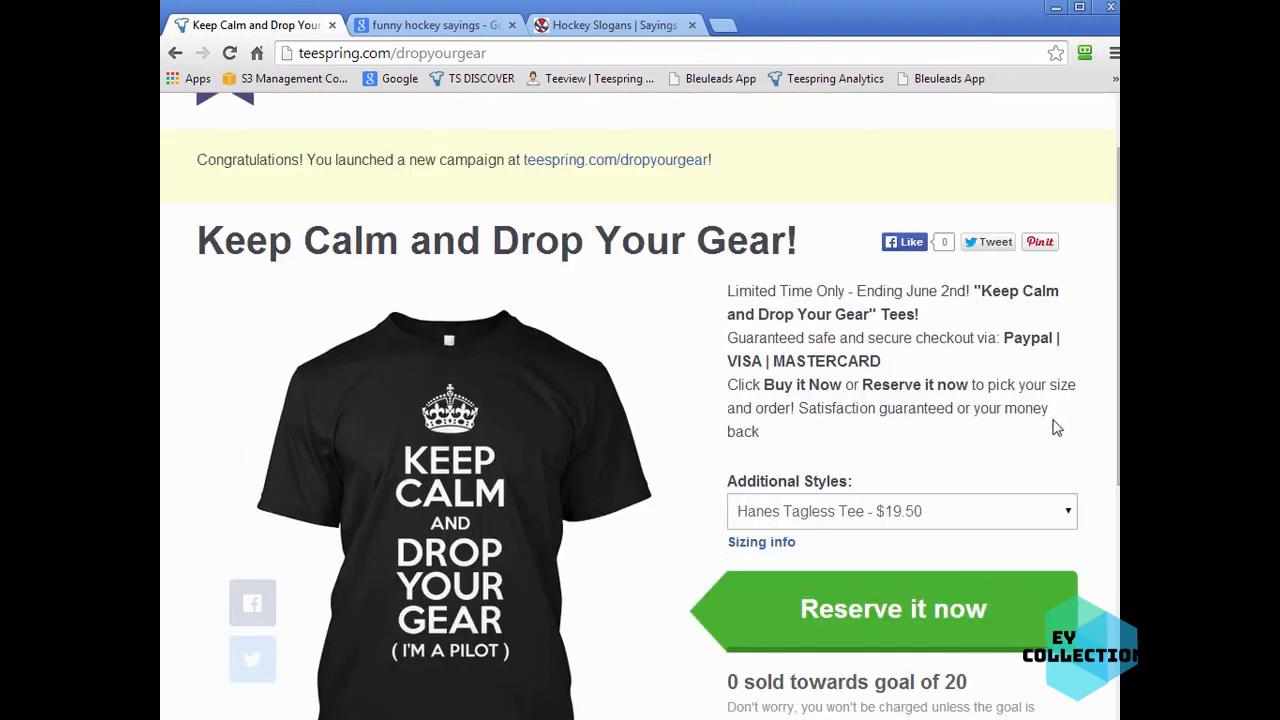
pyautogui.moveTo(1122, 500); pyautogui.dragTo(1195, 501)
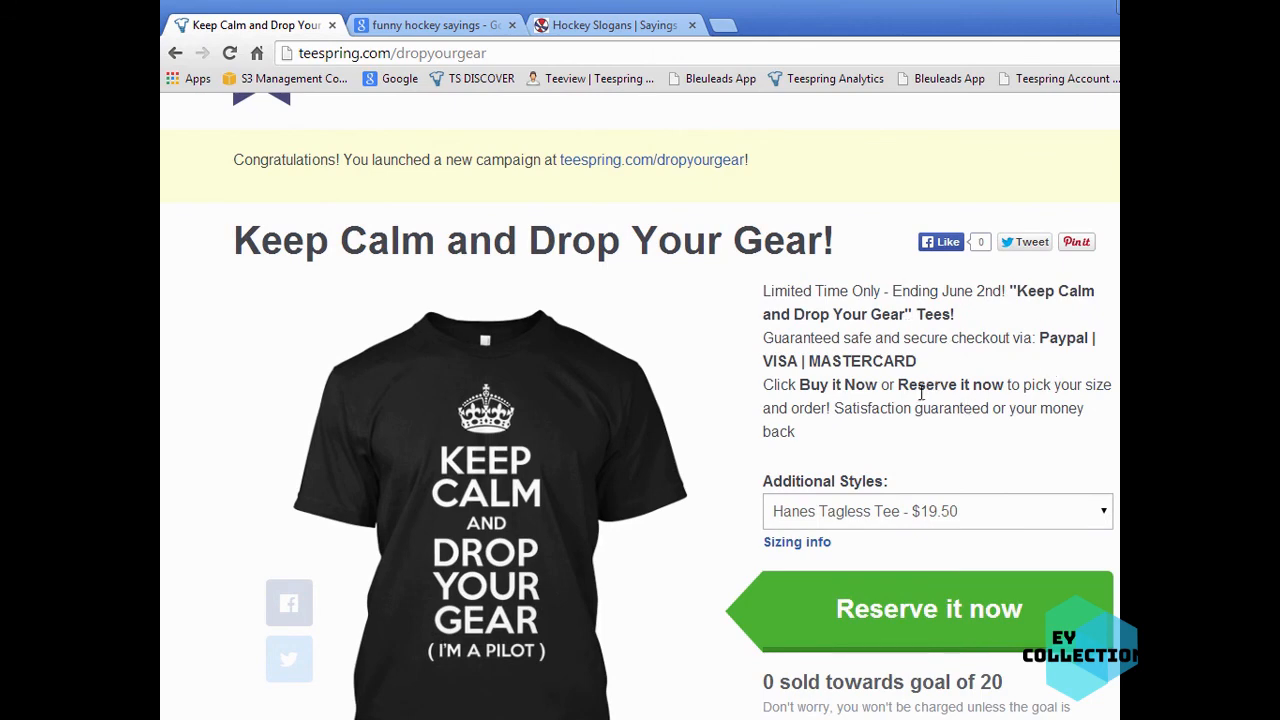
pyautogui.scroll(-2, 1068, 434)
pyautogui.scroll(3, 991, 451)
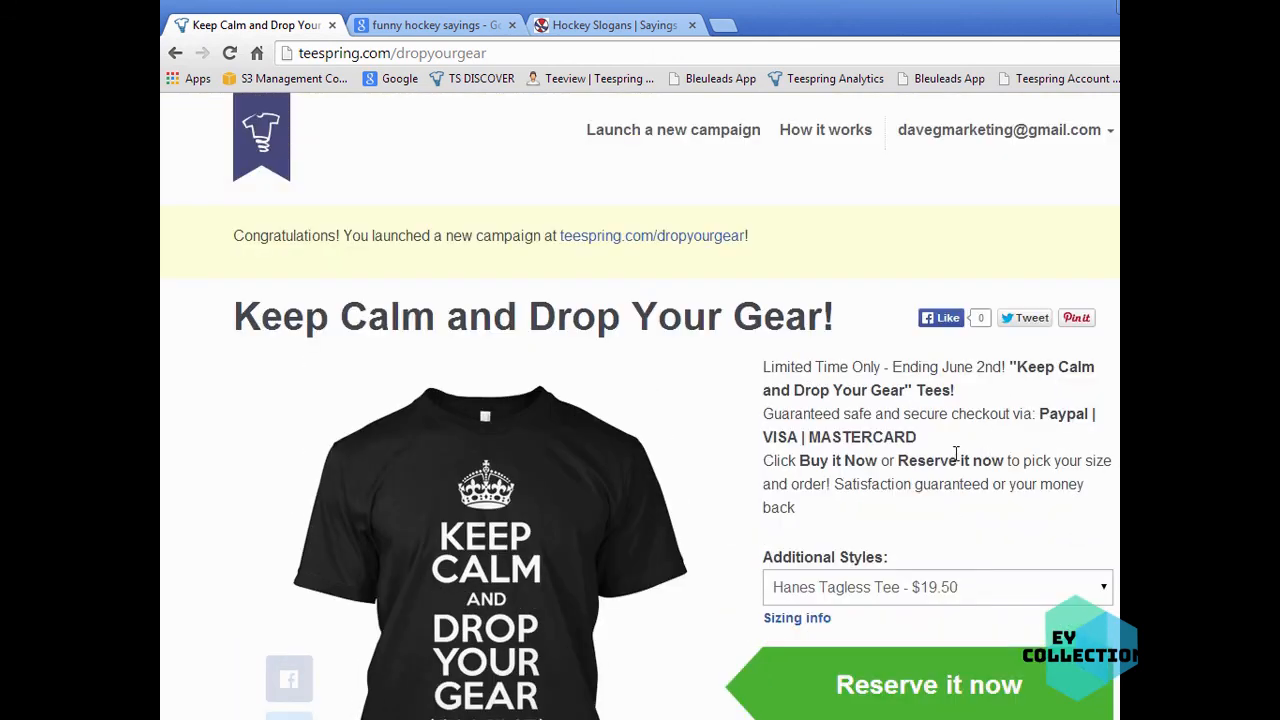